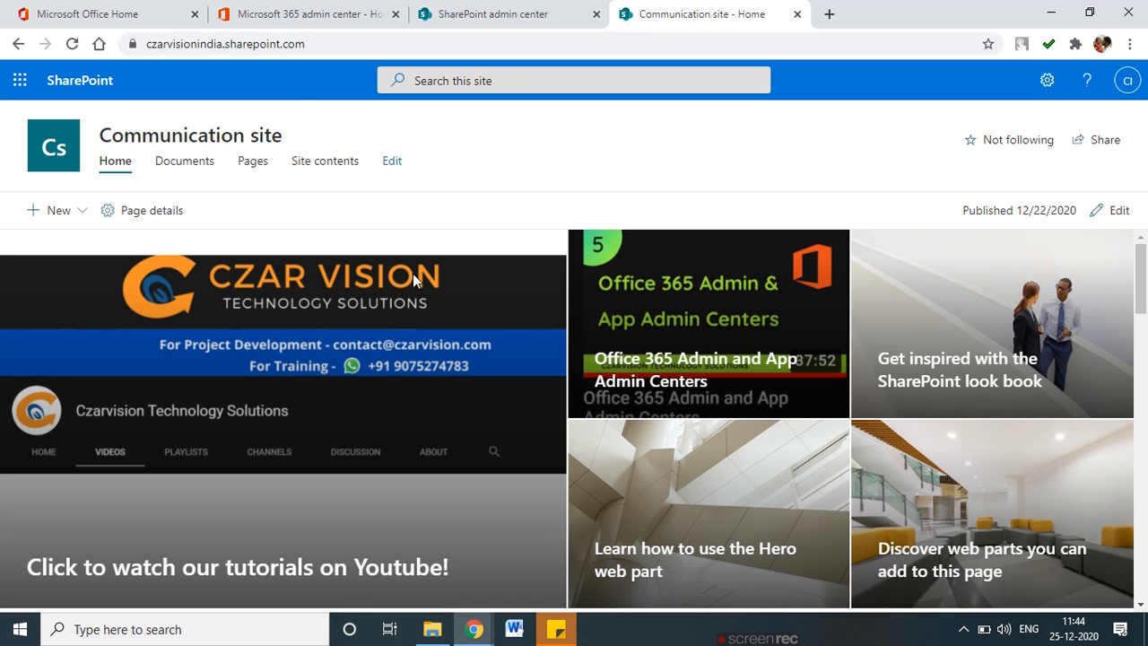
Open the Communication site's Site contents page listing Documents, Events, Site Pages and other libraries.
click(324, 162)
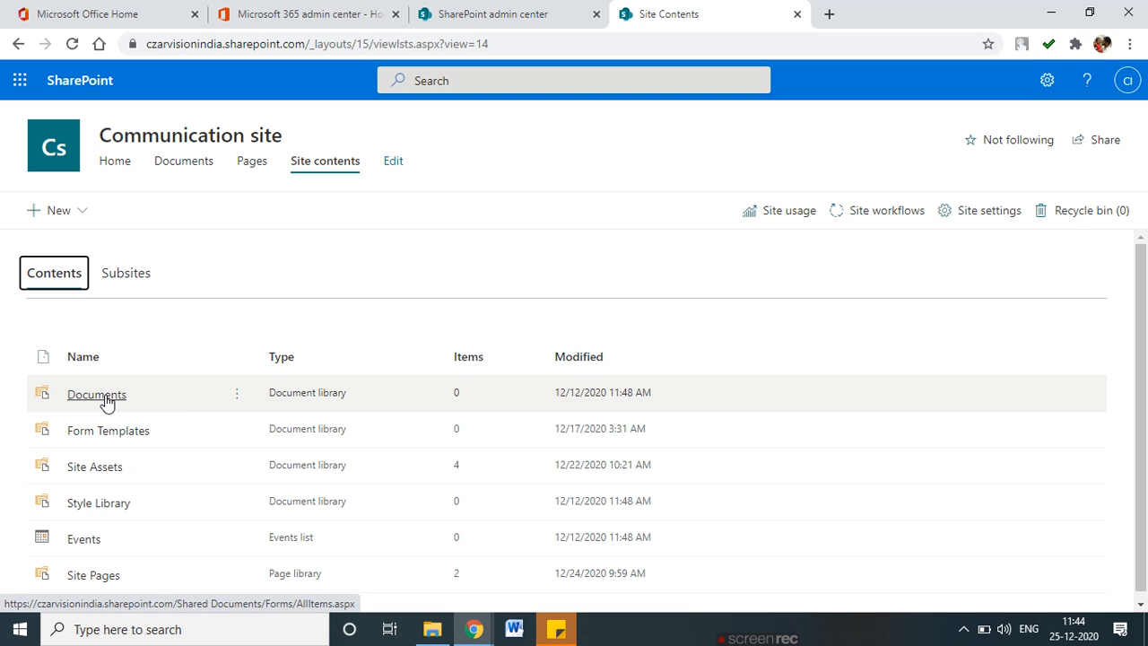
mouse_move(137, 387)
mouse_down()
mouse_move(56, 380)
mouse_move(90, 415)
mouse_move(126, 384)
mouse_up()
mouse_move(151, 429)
mouse_down()
mouse_move(56, 437)
mouse_move(180, 442)
mouse_move(135, 426)
mouse_up()
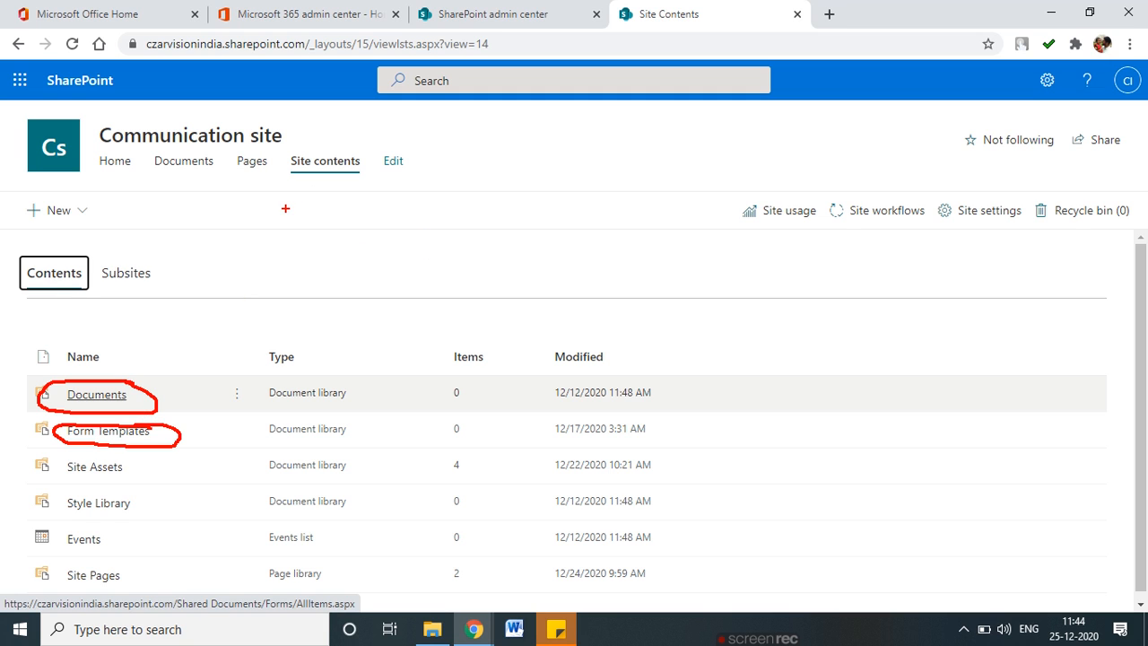
drag(367, 173, 369, 277)
mouse_move(375, 172)
mouse_down()
mouse_move(608, 165)
mouse_move(633, 250)
mouse_move(490, 279)
mouse_move(370, 280)
mouse_up()
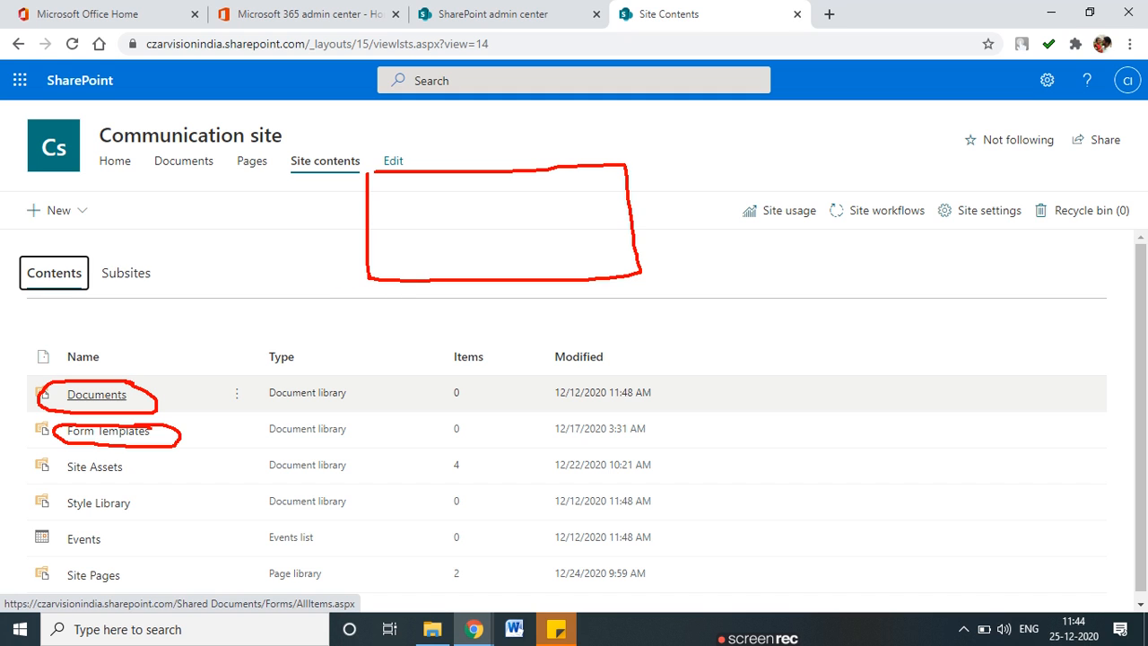
drag(373, 200, 653, 206)
drag(368, 236, 620, 234)
drag(412, 174, 411, 271)
drag(469, 174, 469, 305)
drag(541, 174, 544, 272)
drag(592, 176, 604, 280)
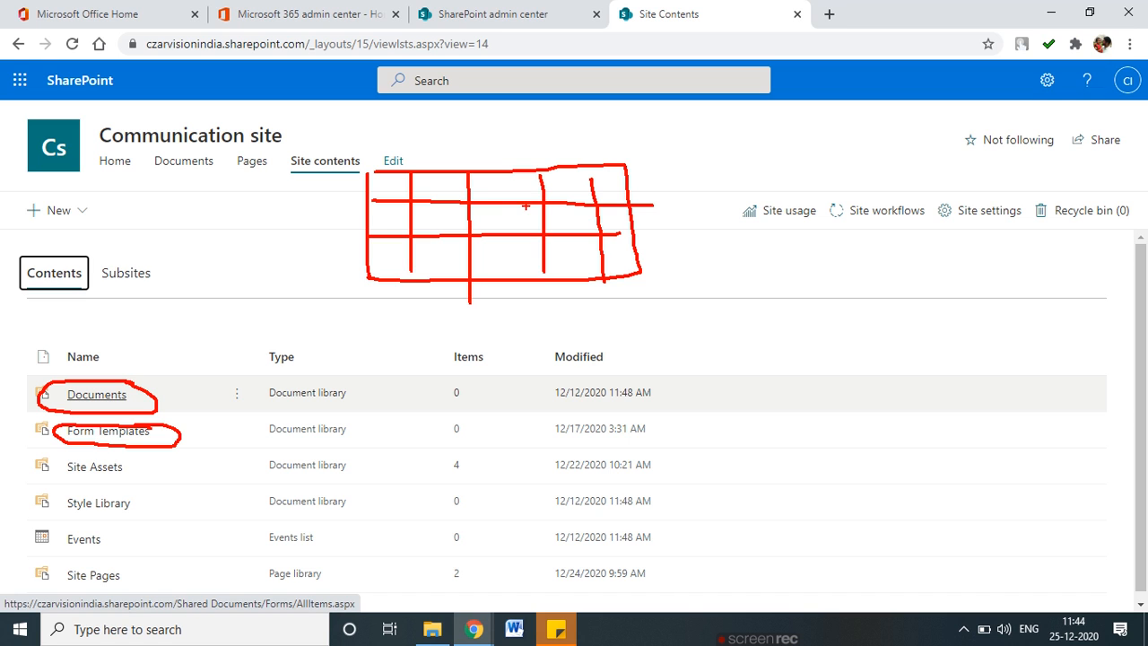
key(Escape)
key(ctrl+2)
mouse_move(259, 238)
mouse_down()
mouse_move(328, 181)
mouse_move(414, 254)
mouse_up()
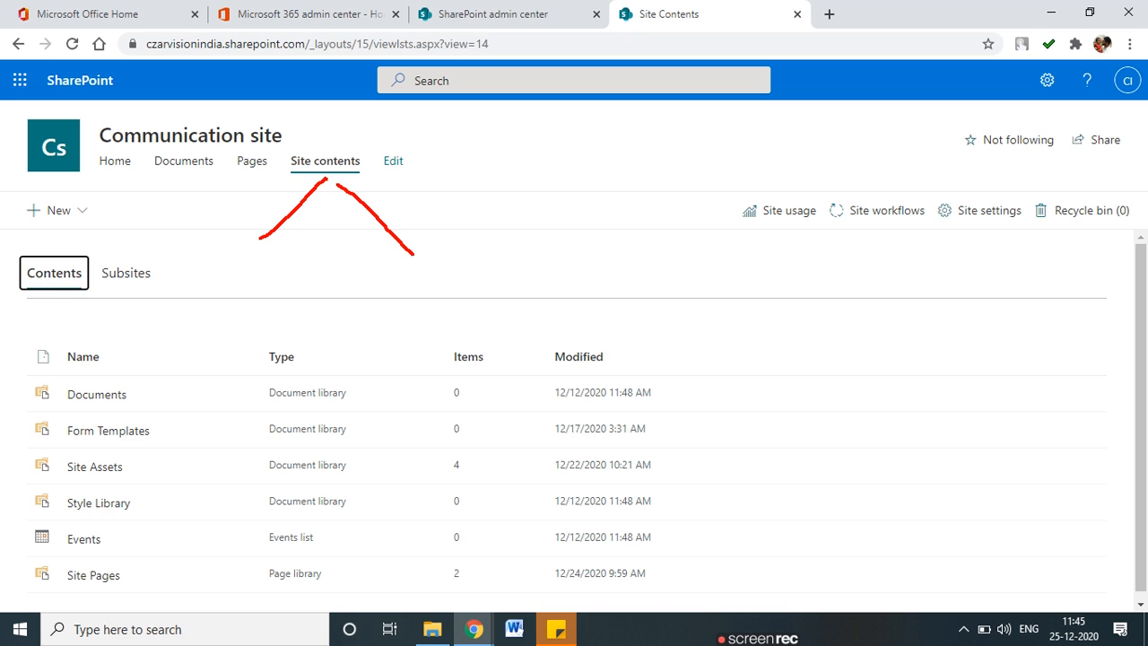
mouse_move(256, 226)
mouse_down()
mouse_move(244, 246)
mouse_move(258, 248)
mouse_up()
mouse_move(393, 253)
mouse_down()
mouse_move(422, 254)
mouse_move(422, 238)
mouse_up()
text(List)
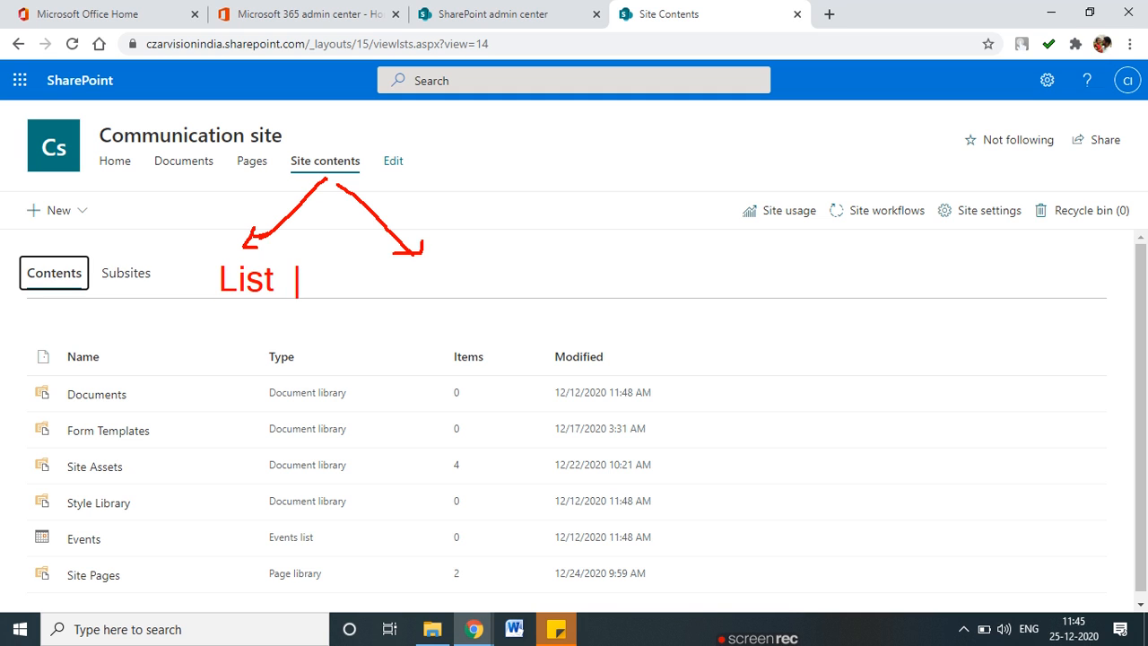
text(           Libr)
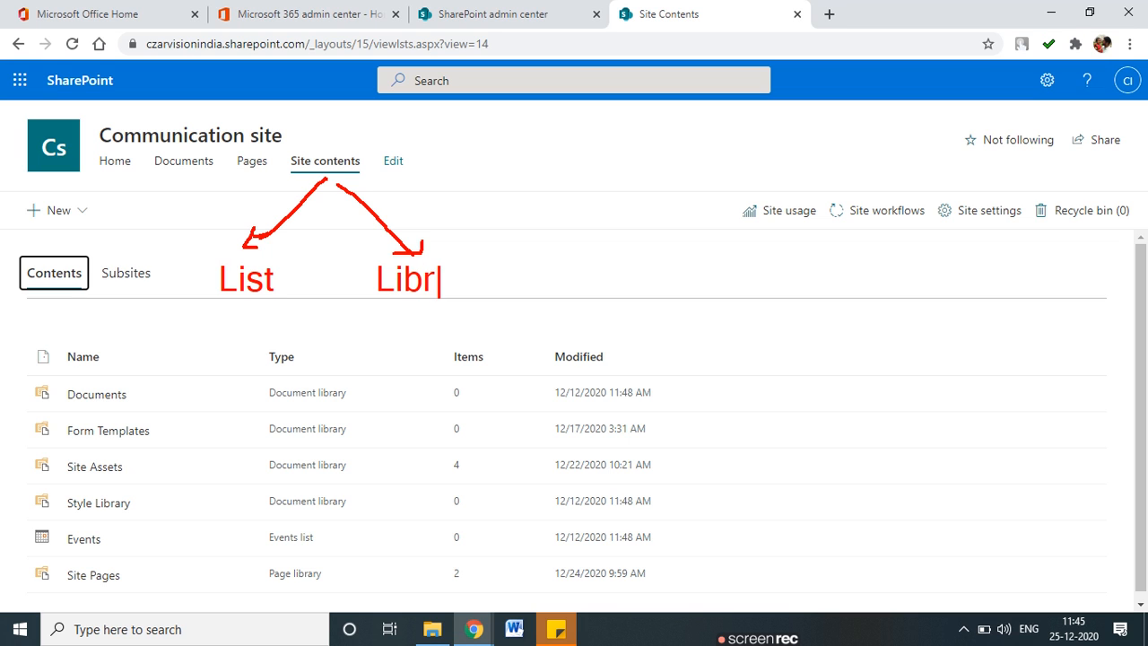
text(ary)
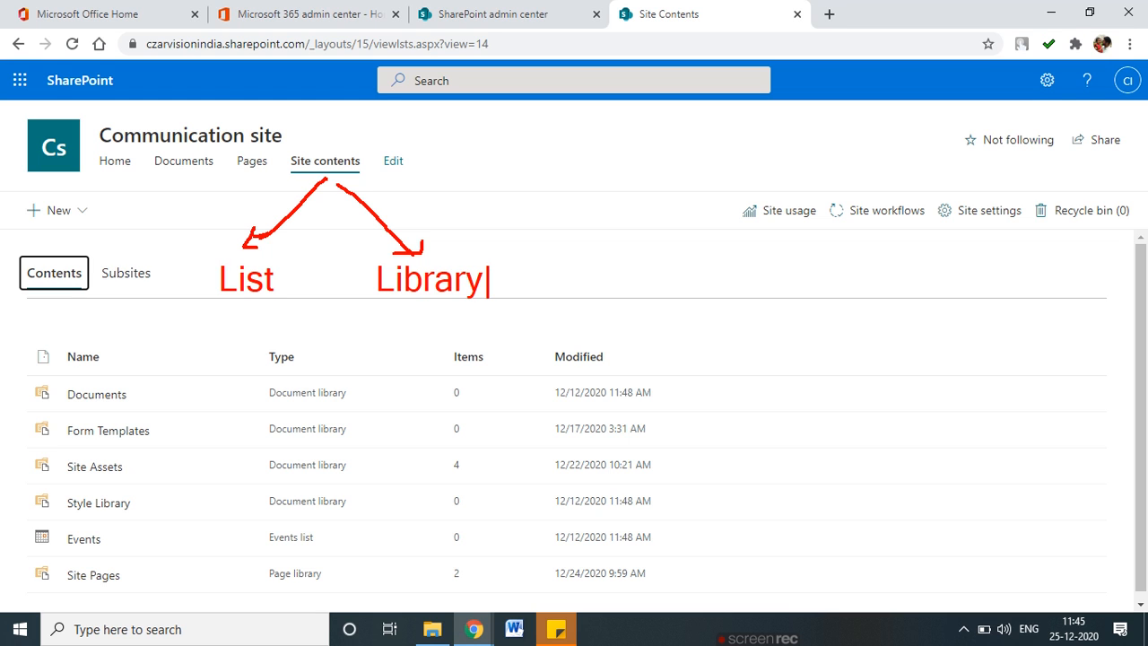
mouse_move(314, 265)
mouse_down()
mouse_move(229, 251)
mouse_move(284, 310)
mouse_move(291, 262)
mouse_up()
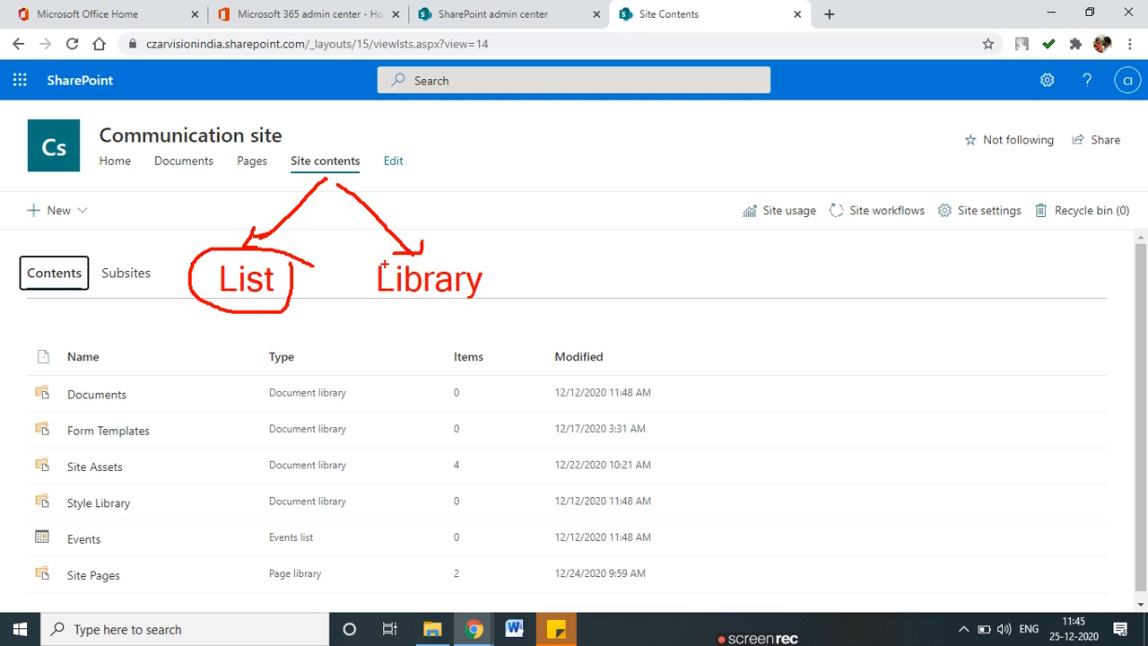
mouse_move(466, 262)
mouse_down()
mouse_move(423, 238)
mouse_move(346, 278)
mouse_move(469, 338)
mouse_move(484, 262)
mouse_move(468, 253)
mouse_up()
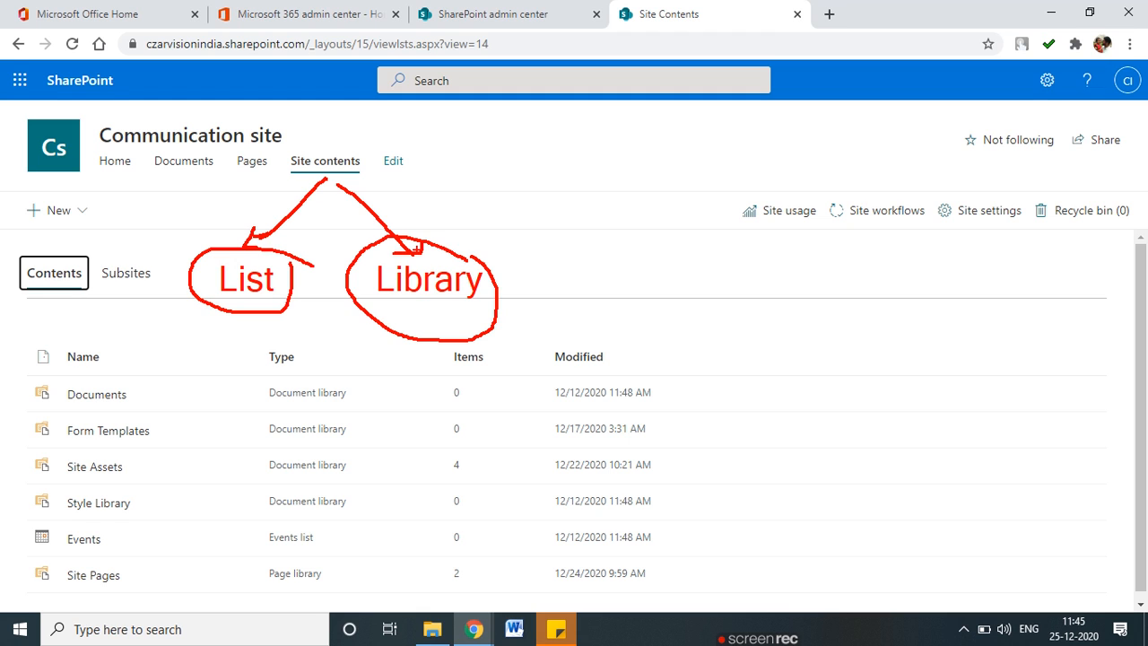
mouse_move(205, 321)
mouse_down()
mouse_move(206, 404)
mouse_move(386, 328)
mouse_move(255, 395)
mouse_move(214, 398)
mouse_up()
drag(255, 355, 404, 355)
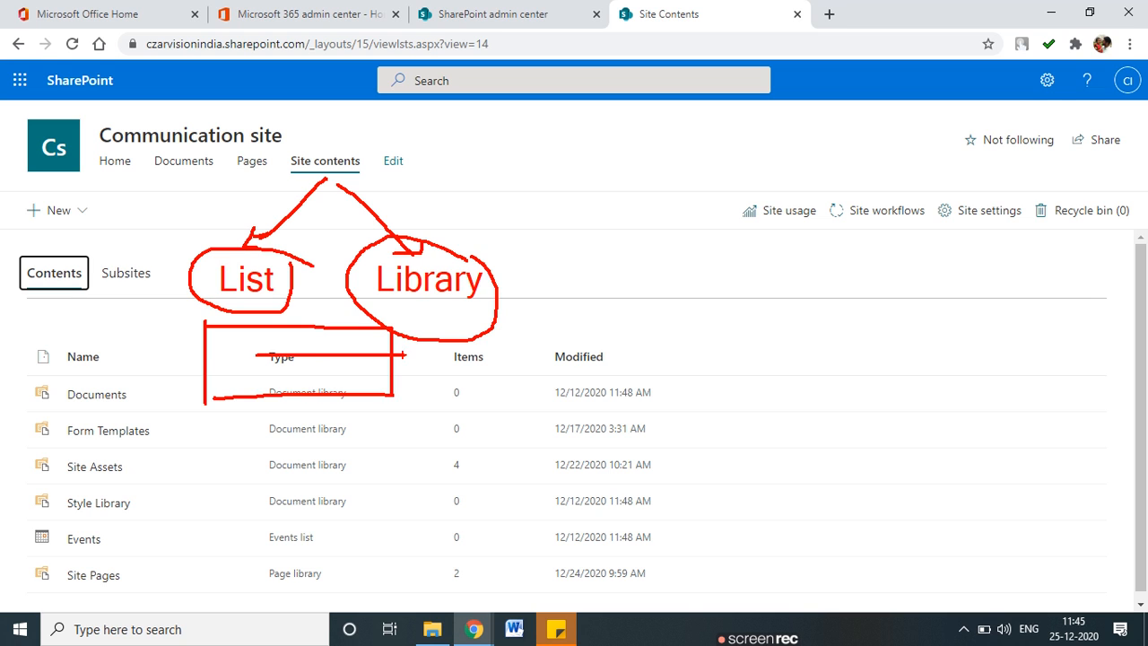
drag(209, 351, 300, 357)
drag(254, 324, 254, 373)
mouse_move(294, 327)
mouse_down()
mouse_move(297, 359)
mouse_move(346, 378)
mouse_up()
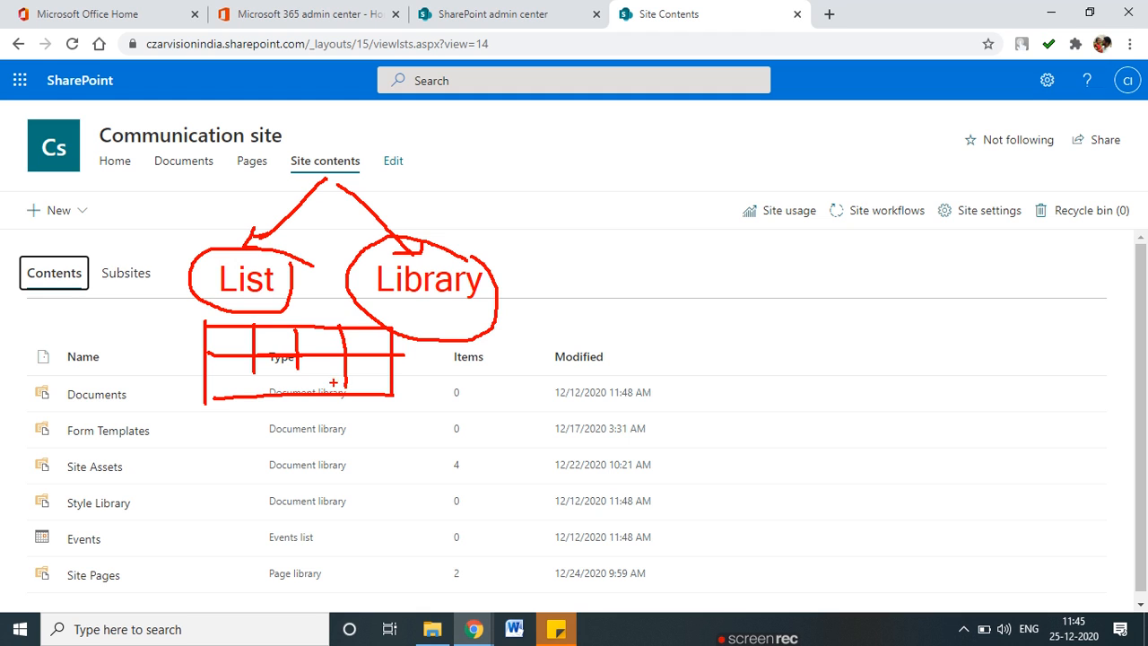
key(Escape)
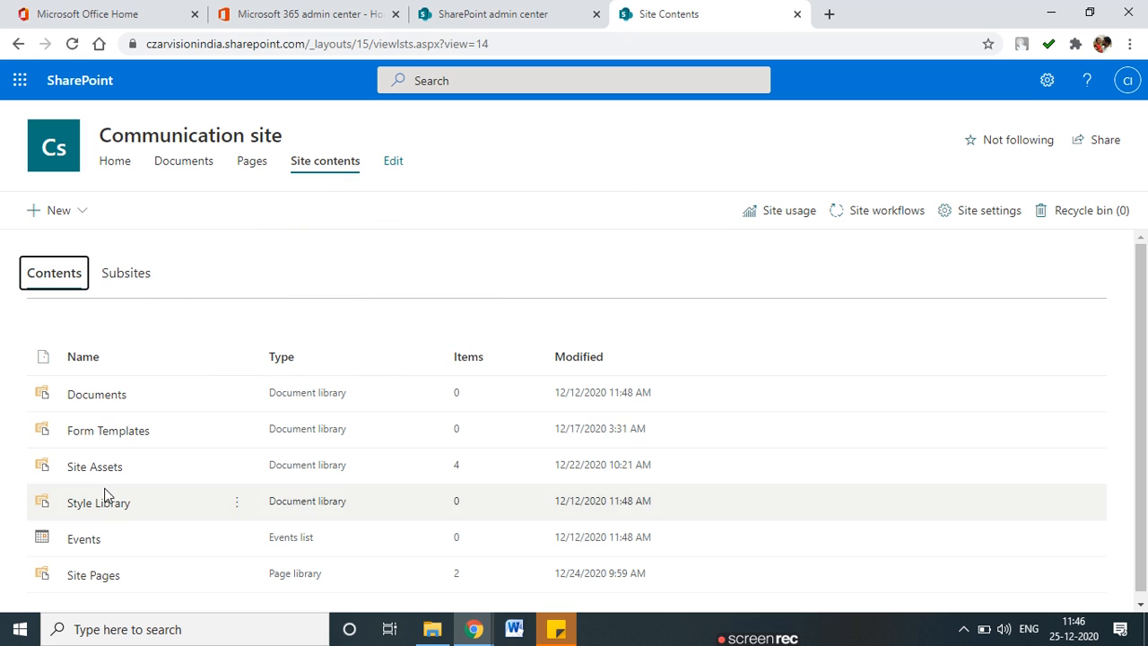
Start a new list from the + New menu's List option.
click(285, 259)
click(84, 210)
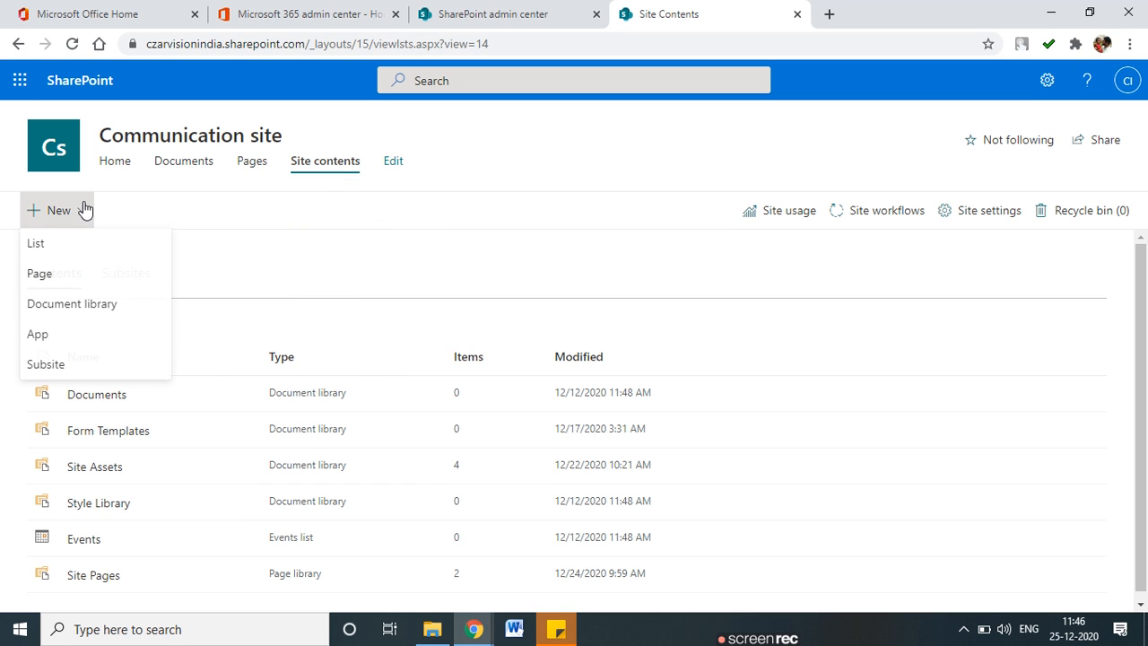
click(98, 259)
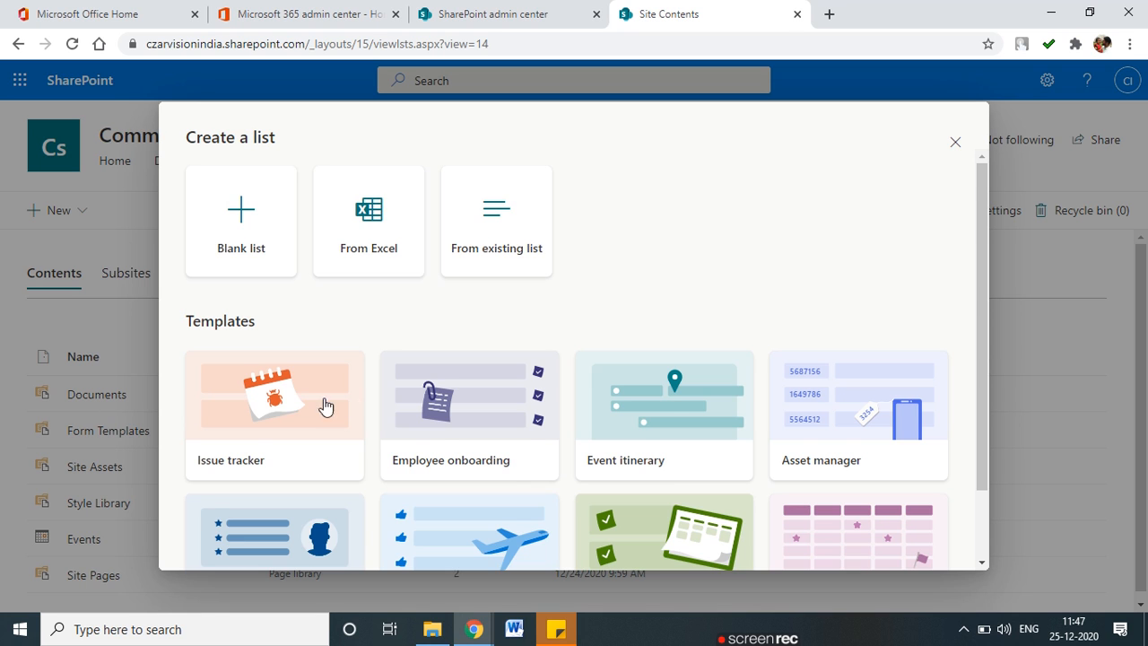
Browse the list templates and open the Employee onboarding template.
scroll(364, 407, down, 1)
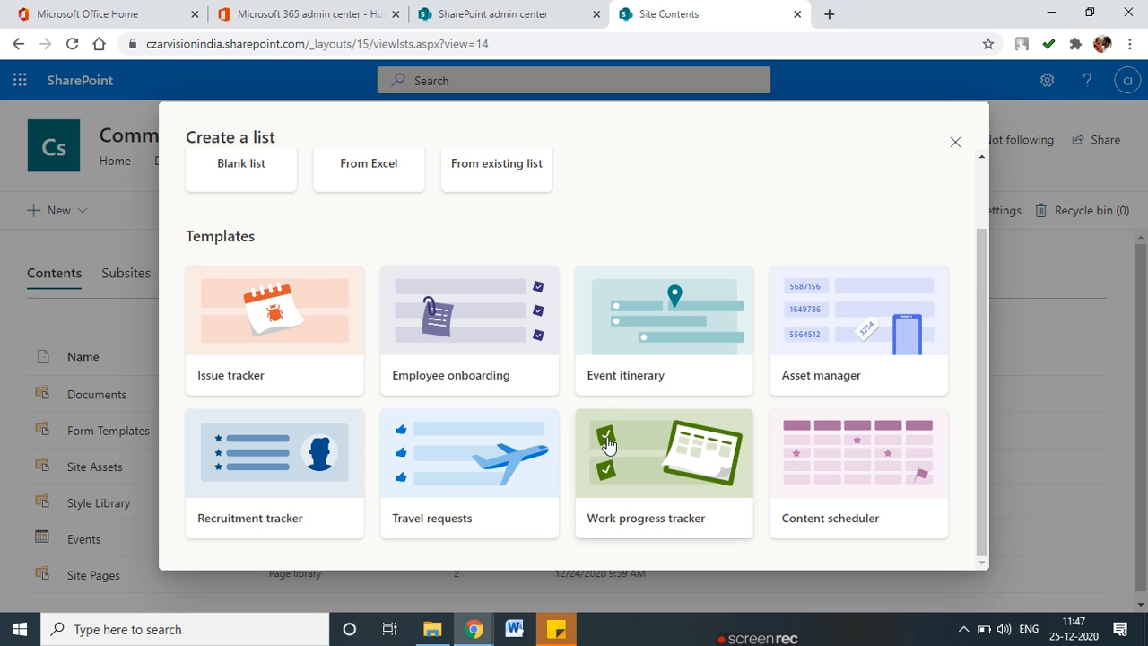
scroll(607, 443, up, 1)
scroll(608, 444, down, 1)
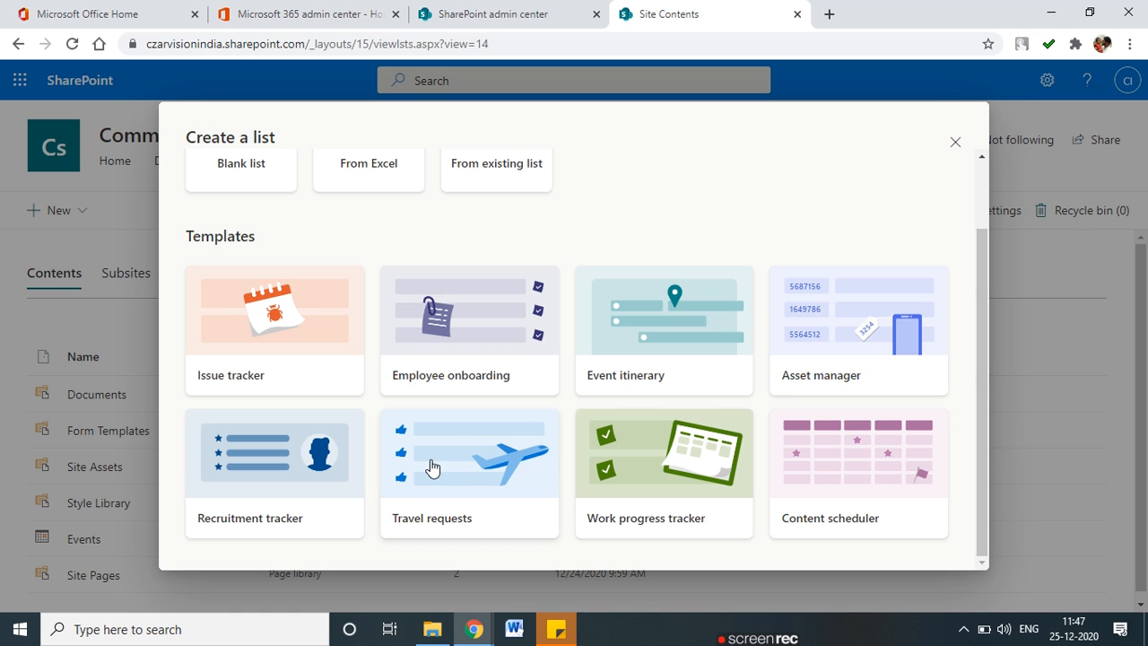
scroll(455, 442, up, 1)
scroll(323, 535, down, 1)
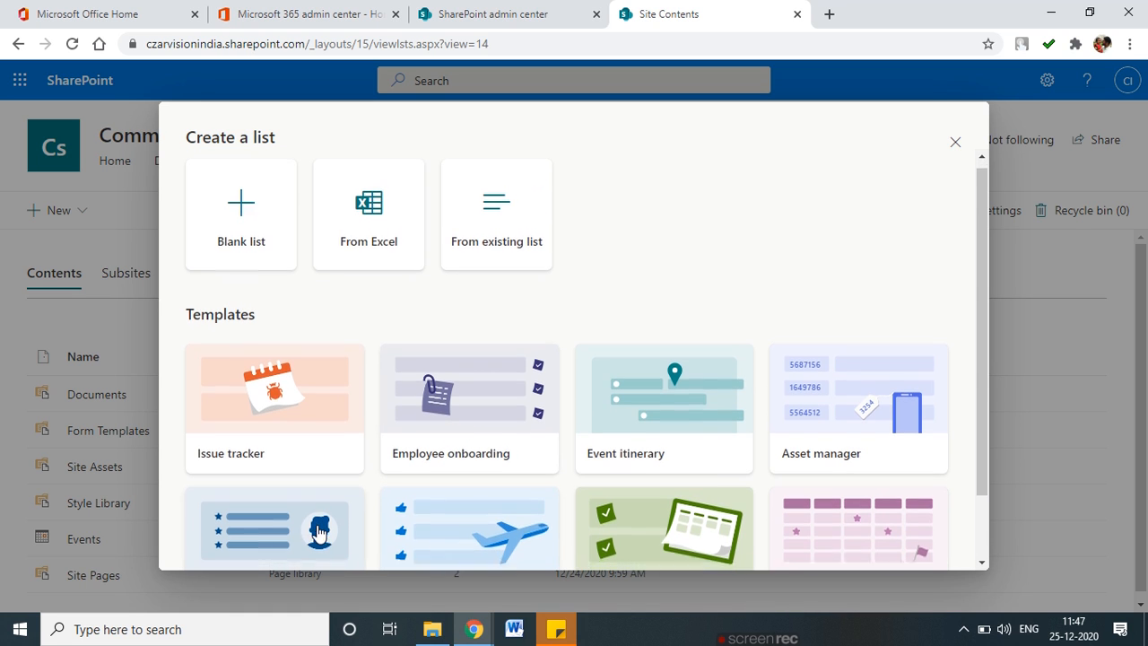
scroll(248, 480, up, 1)
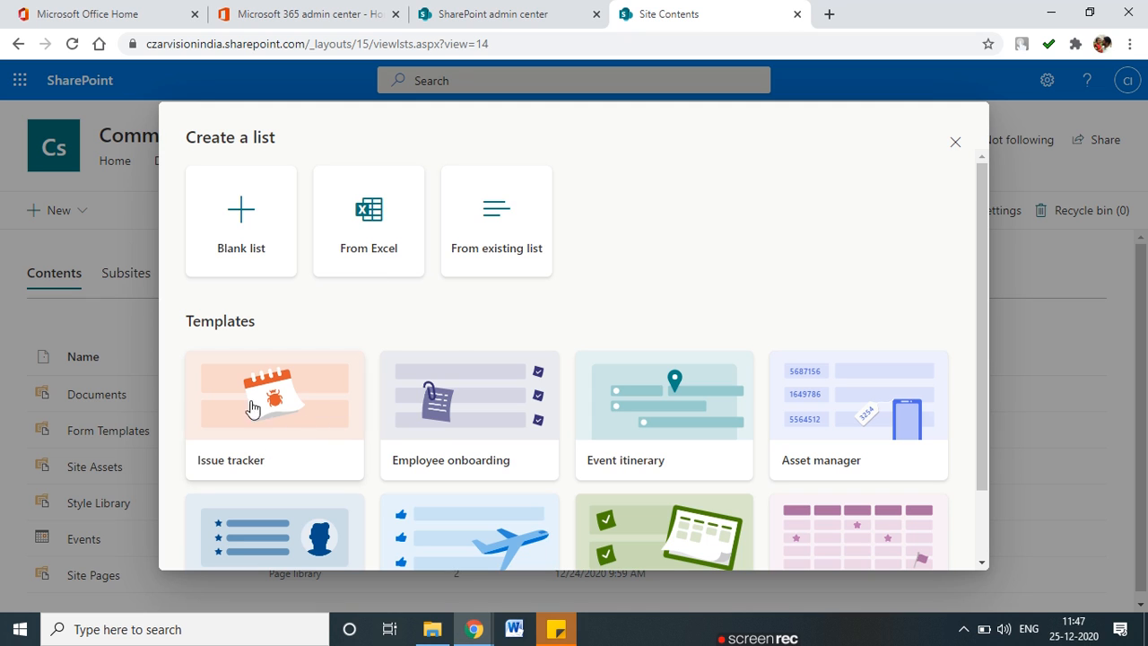
scroll(328, 403, down, 1)
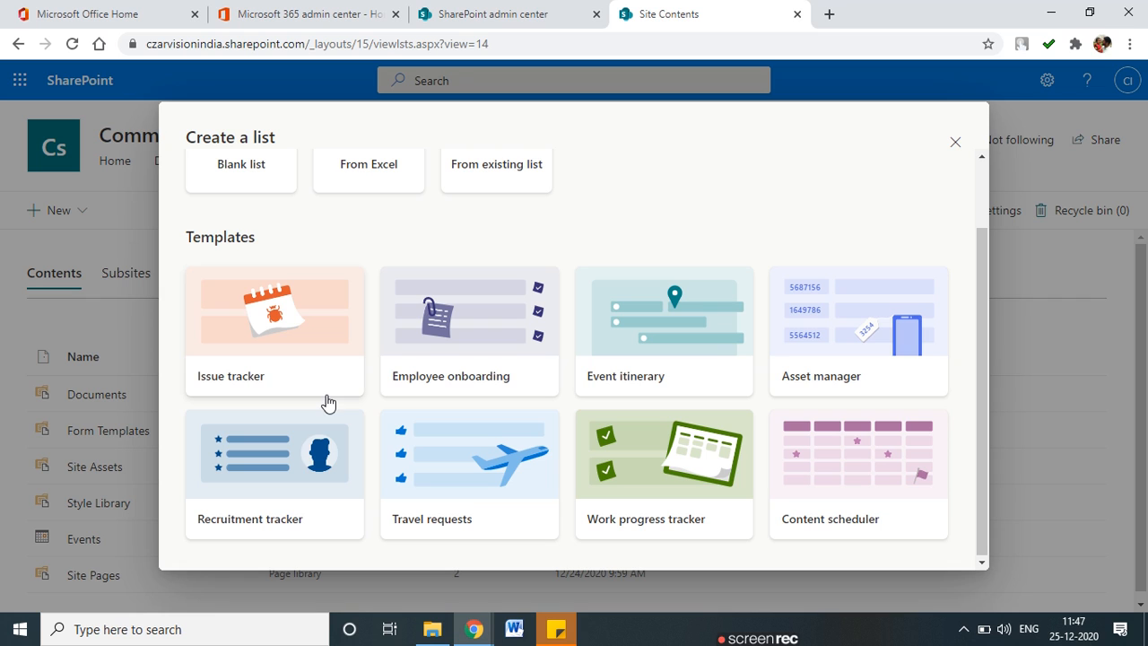
click(496, 347)
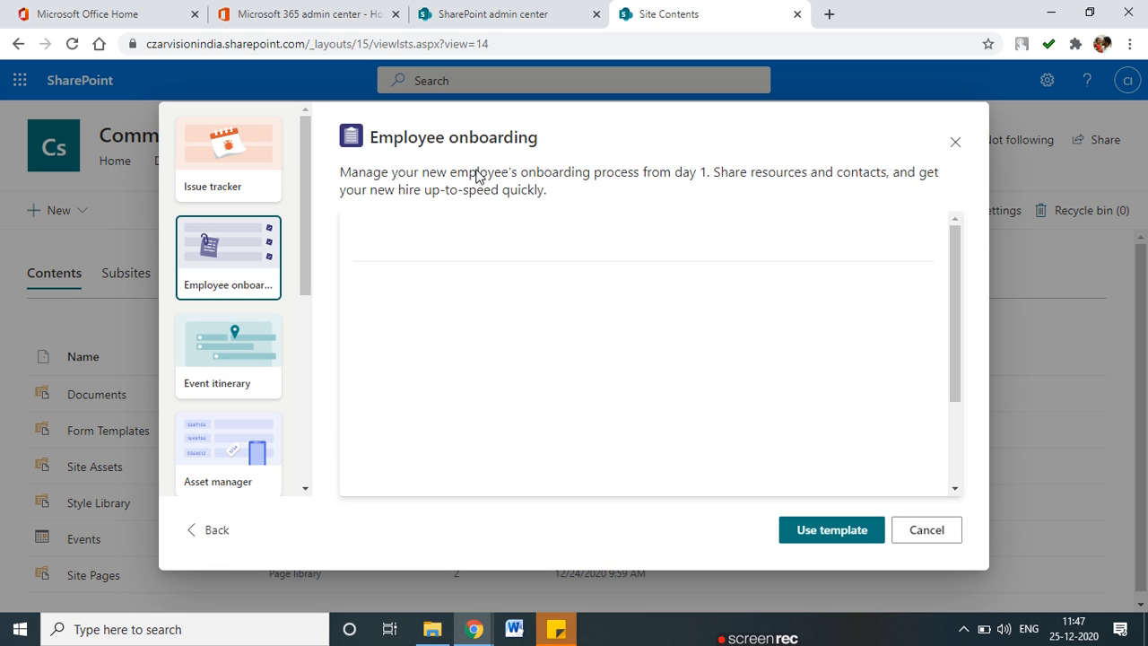
Highlight parts of the Employee onboarding template description.
drag(450, 173, 559, 188)
click(574, 192)
drag(440, 192, 513, 191)
click(591, 195)
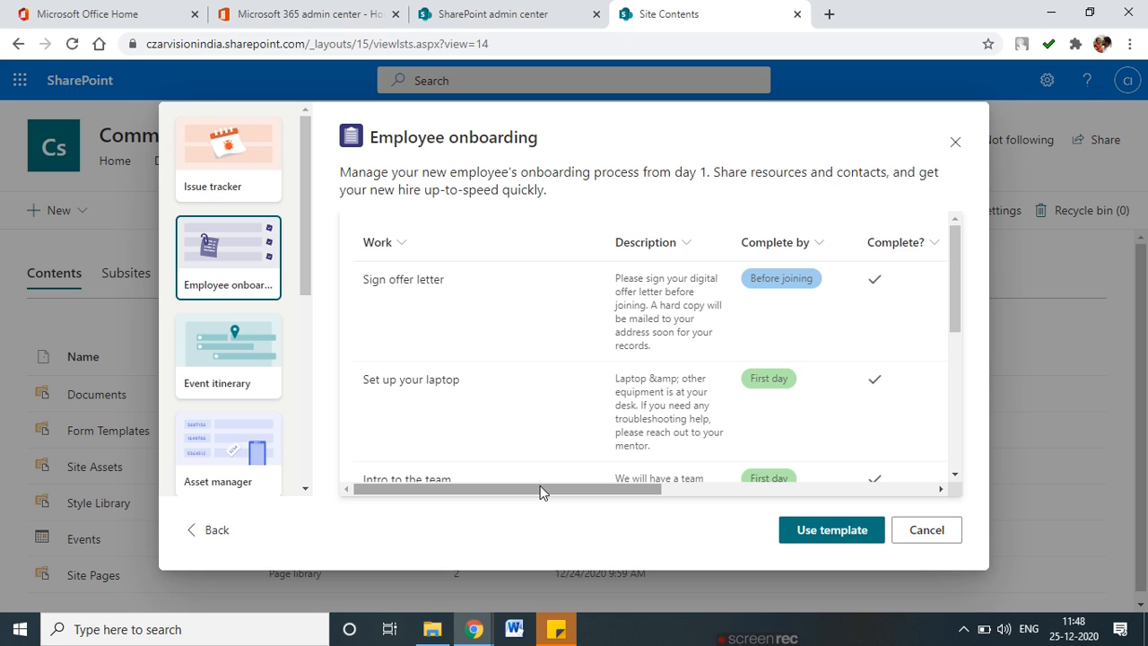
Scroll through the preview table's sample tasks and columns.
drag(541, 493, 470, 492)
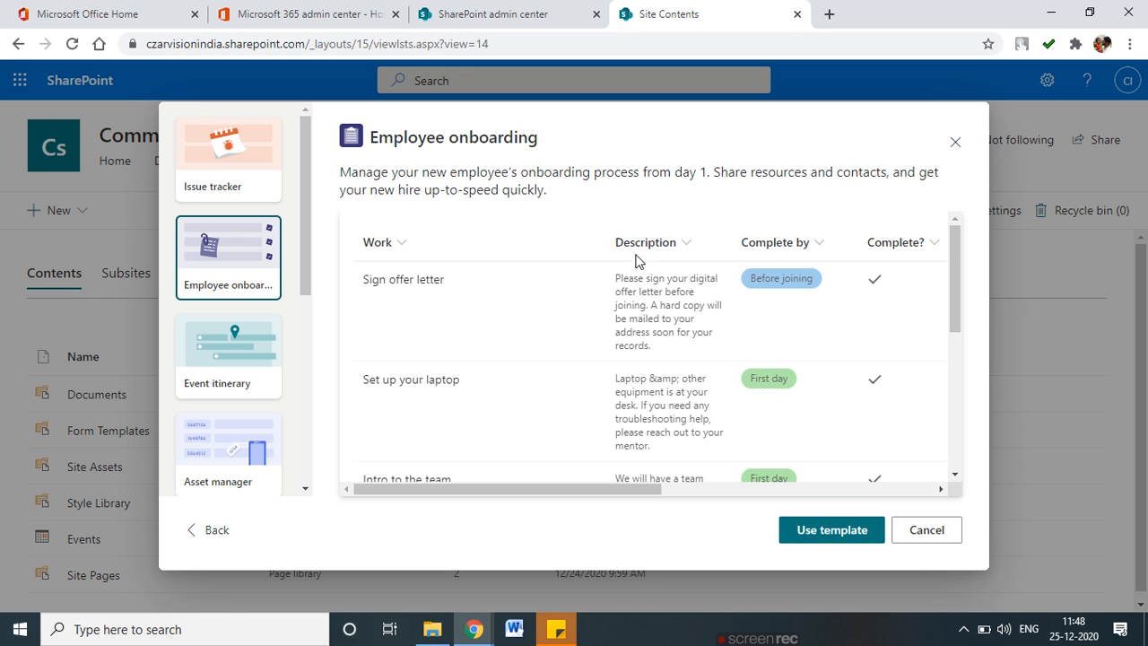
drag(643, 496, 772, 490)
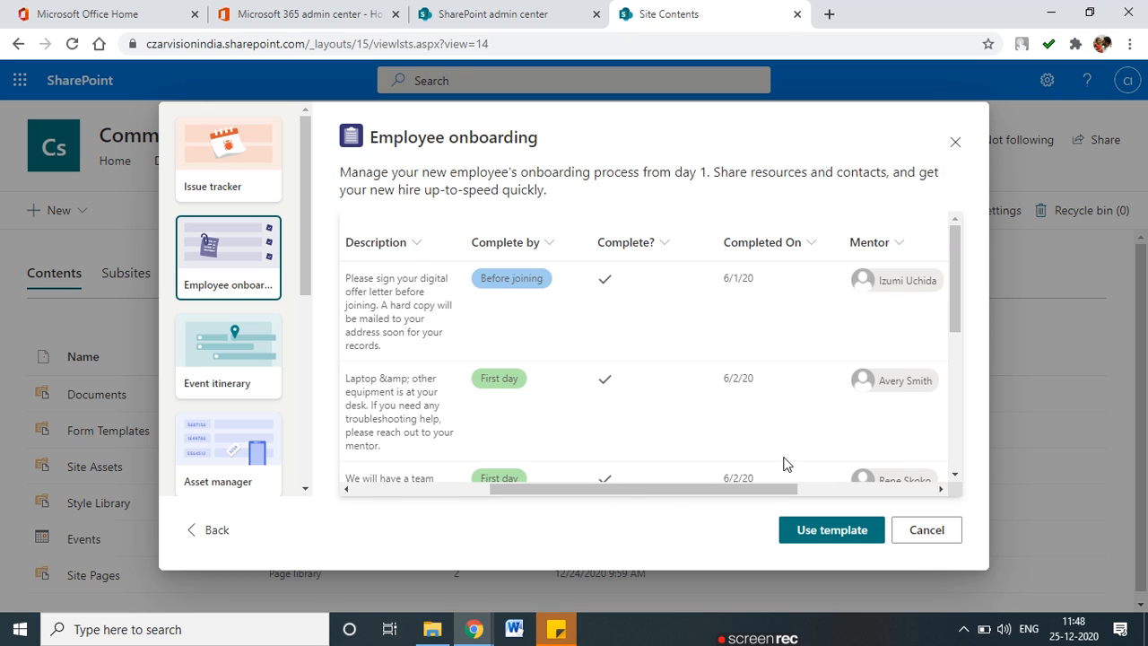
drag(780, 491, 909, 490)
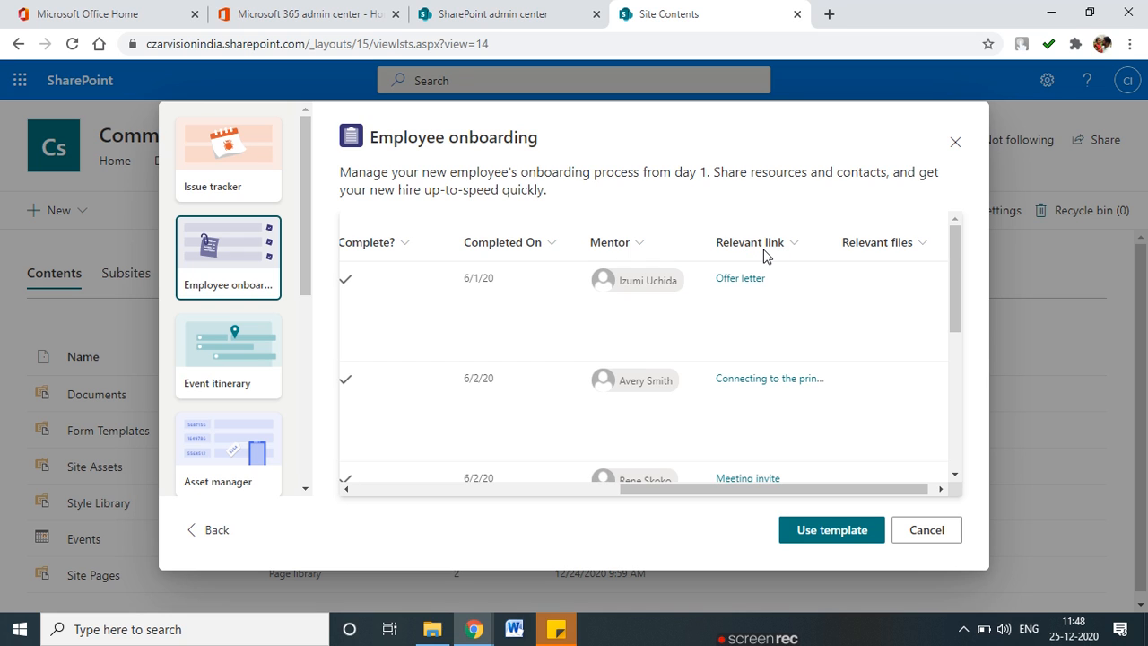
mouse_move(917, 488)
mouse_down()
mouse_move(898, 489)
mouse_move(933, 489)
mouse_up()
drag(956, 309, 961, 472)
drag(856, 495, 574, 491)
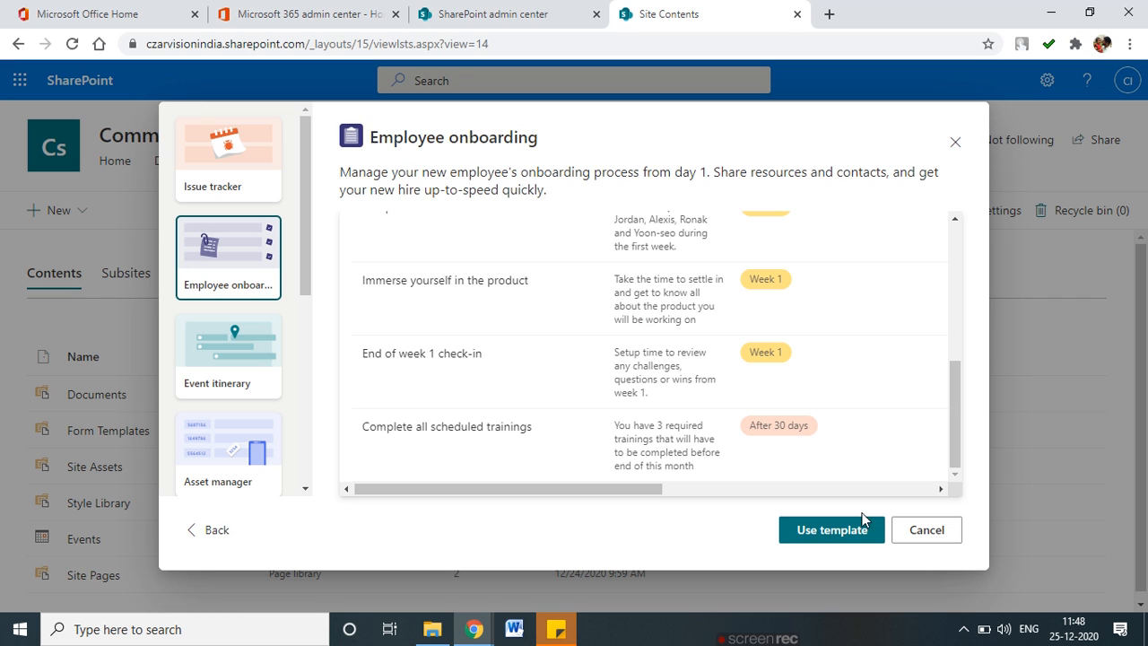
Use the Employee onboarding template and rename the list to 'Employee Hire'.
click(846, 530)
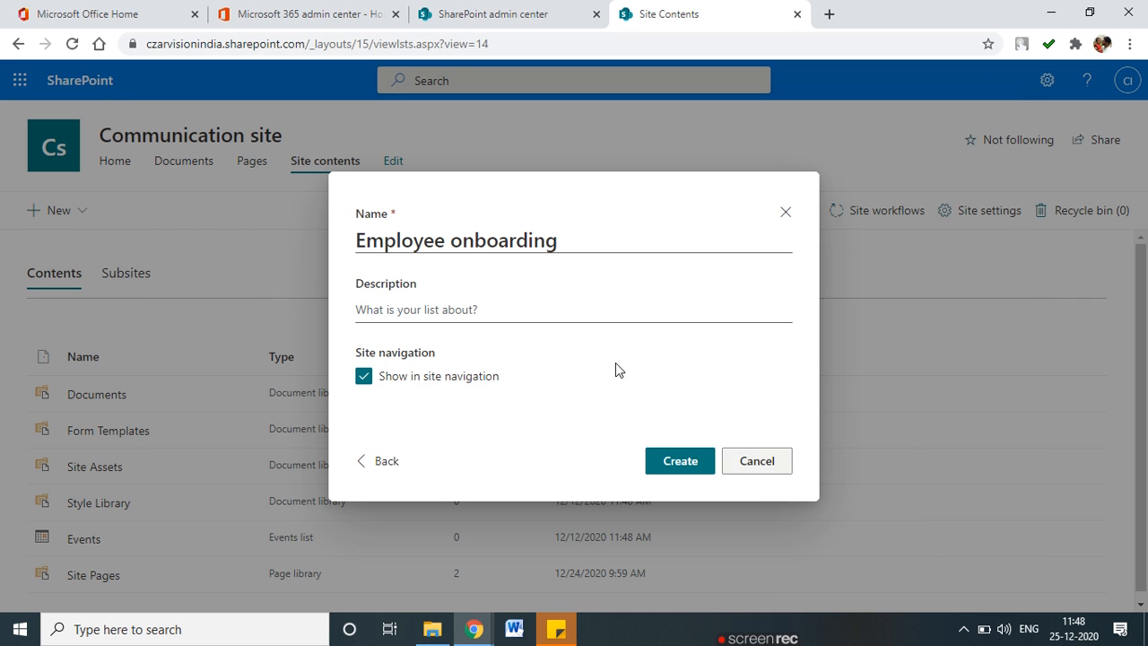
drag(456, 241, 628, 240)
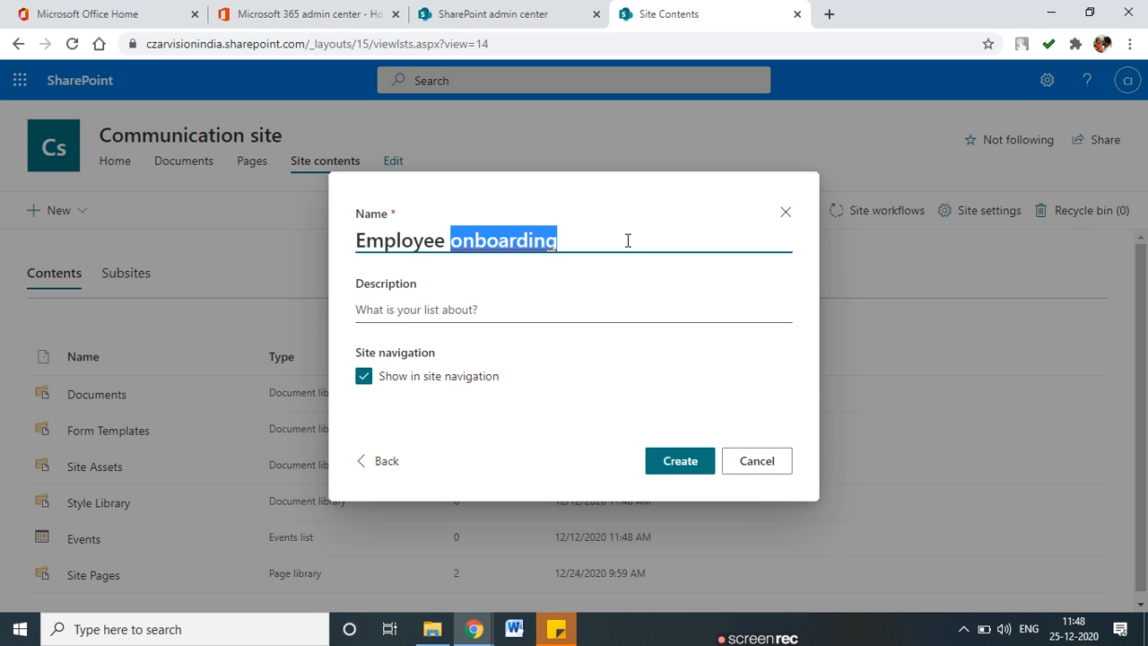
key(BackSpace)
text(Hire)
Describe it as 'This list contain employee onboarding information' and create the list.
click(483, 314)
text(This )
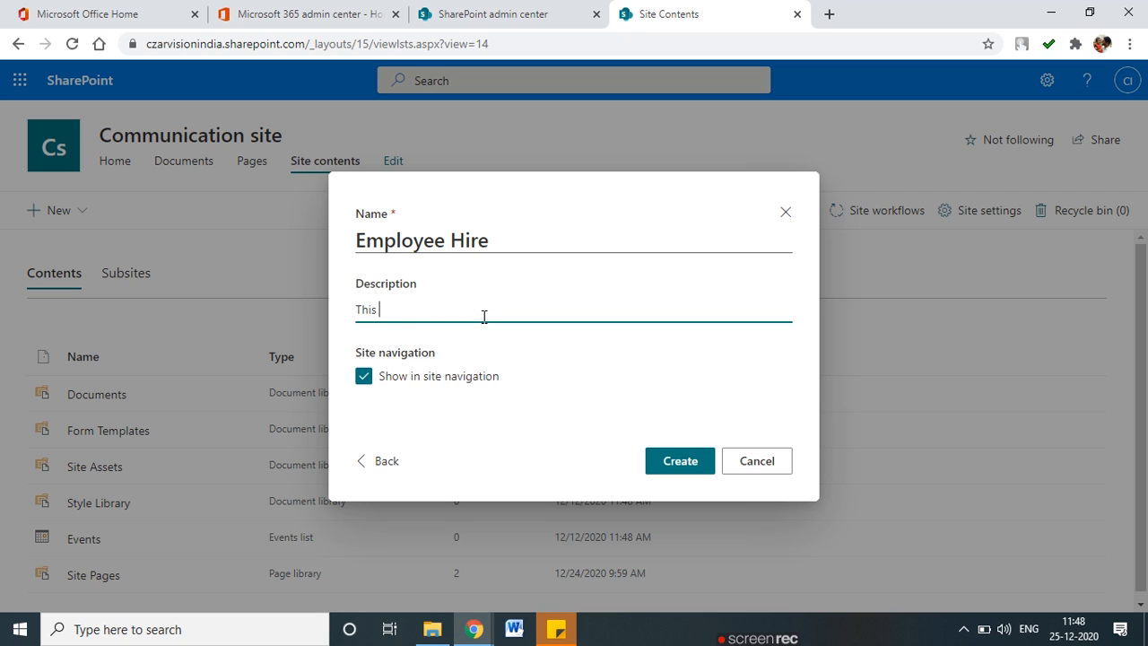
text(list contain)
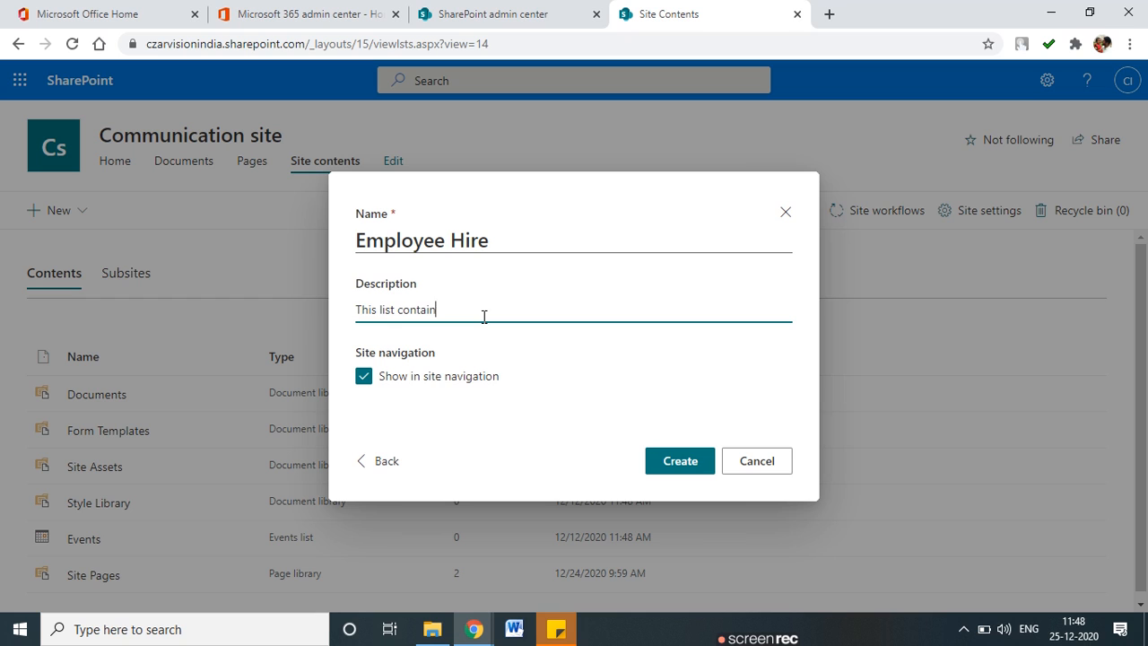
text( emplo)
text(yer)
key(BackSpace)
text(e onboarding information)
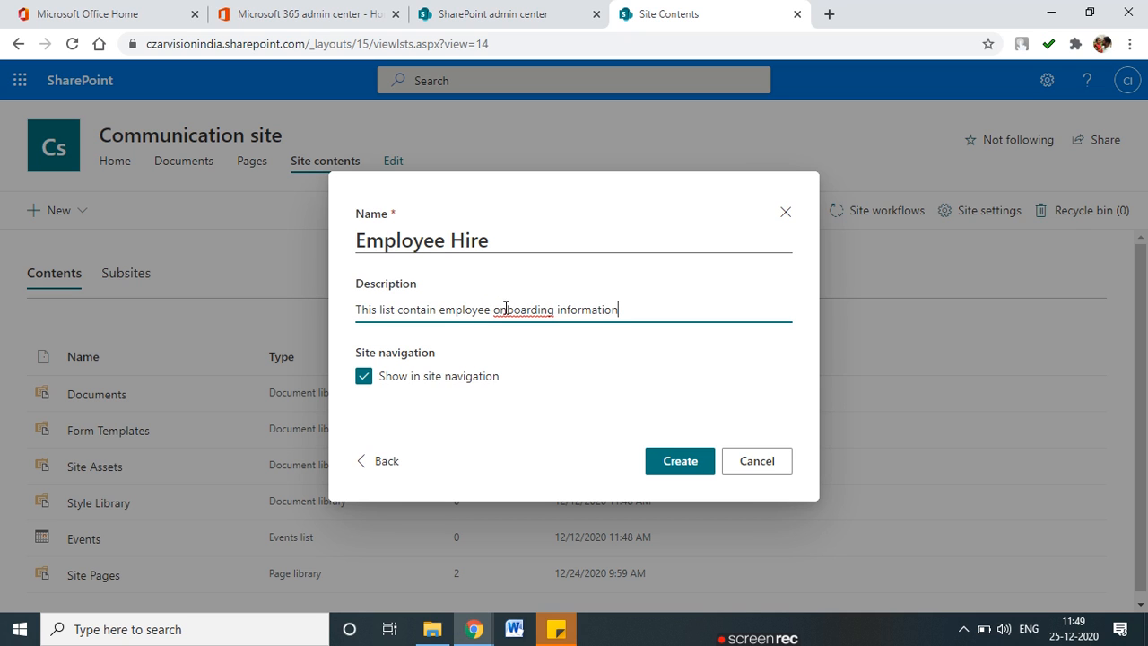
click(508, 309)
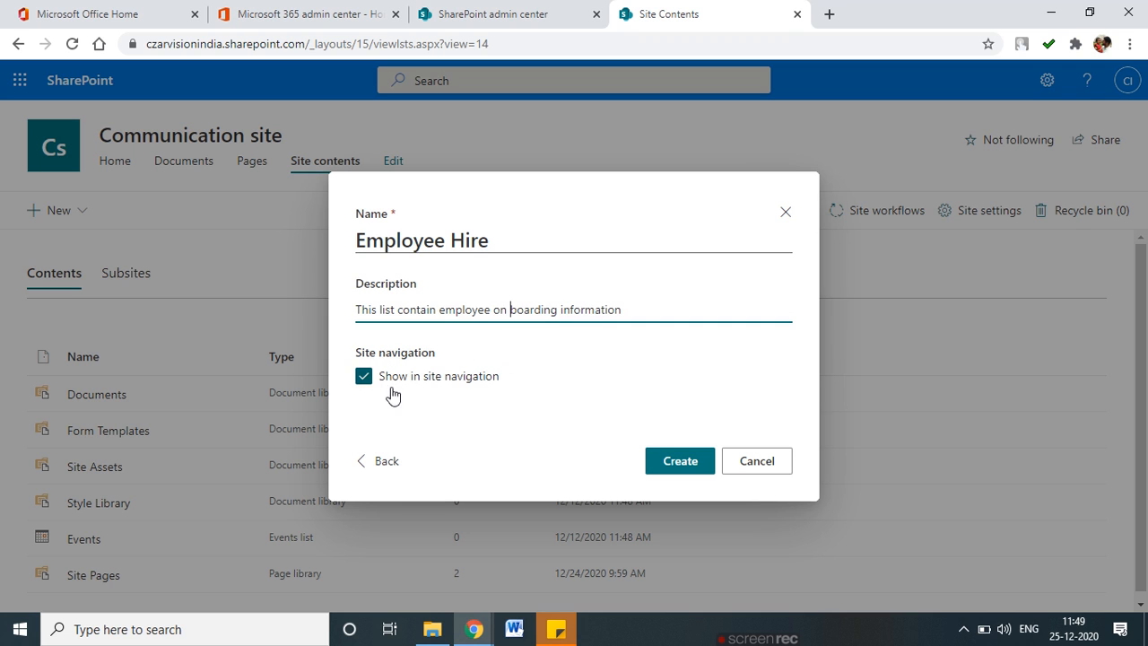
click(690, 468)
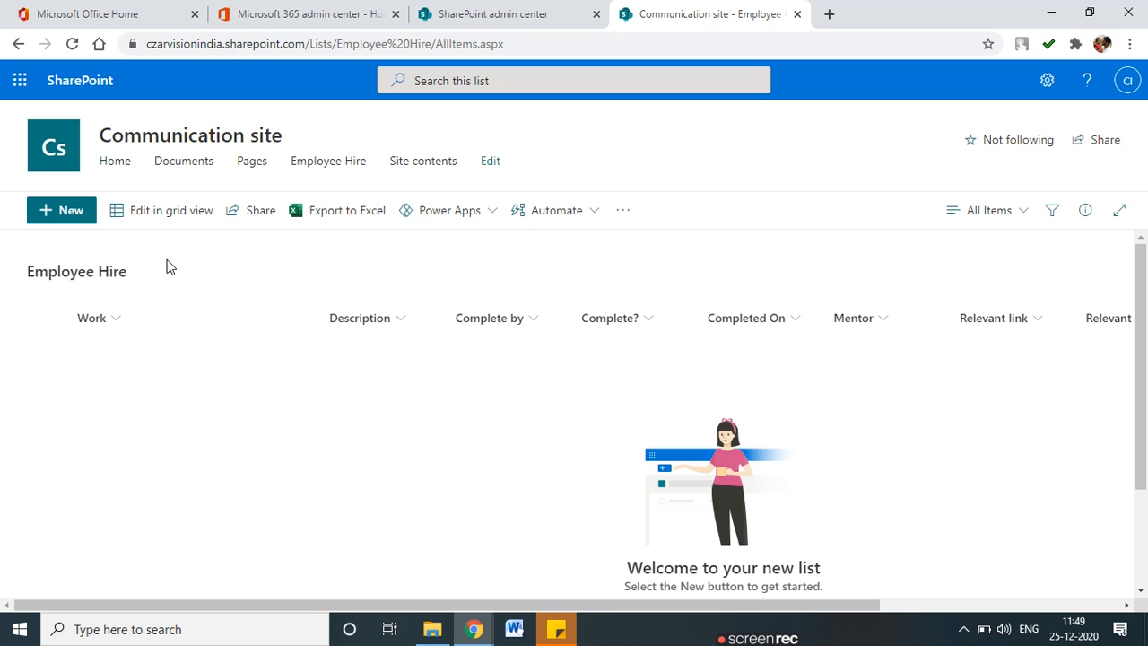
mouse_move(156, 259)
mouse_down()
mouse_move(2, 259)
mouse_move(224, 256)
mouse_move(144, 266)
mouse_up()
mouse_move(282, 235)
mouse_down()
mouse_move(291, 277)
mouse_move(317, 235)
mouse_up()
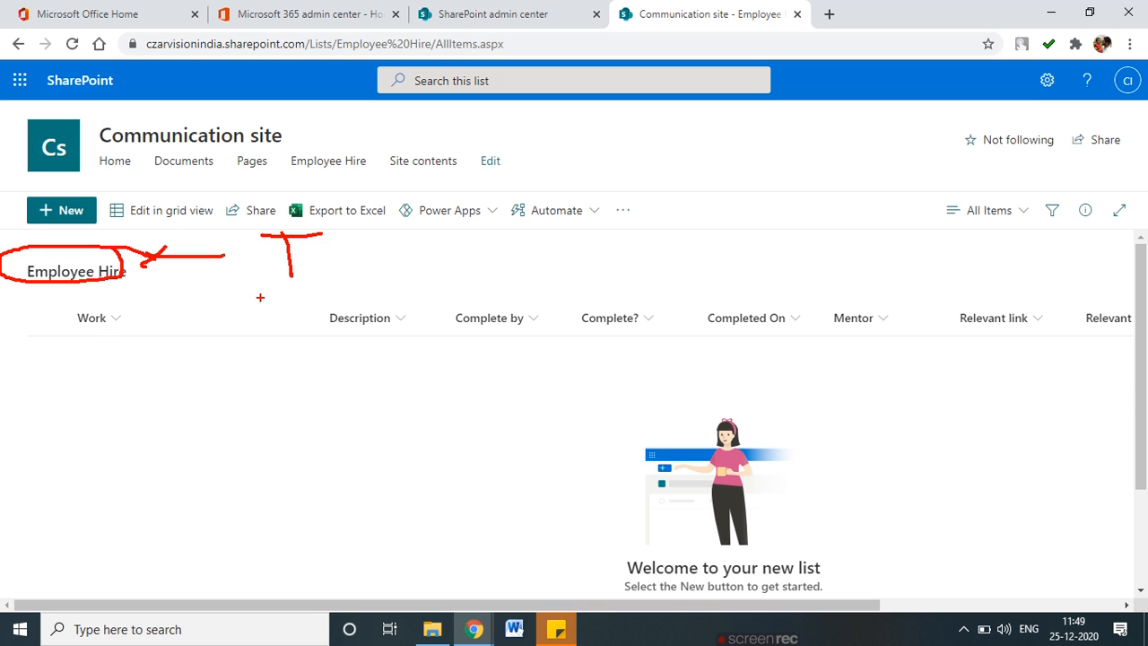
mouse_move(117, 300)
mouse_down()
mouse_move(77, 344)
mouse_move(106, 290)
mouse_up()
mouse_move(380, 286)
mouse_down()
mouse_move(348, 342)
mouse_move(381, 283)
mouse_up()
mouse_move(516, 292)
mouse_down()
mouse_move(466, 337)
mouse_move(527, 309)
mouse_up()
mouse_move(638, 289)
mouse_down()
mouse_move(603, 354)
mouse_move(625, 279)
mouse_up()
mouse_move(777, 289)
mouse_down()
mouse_move(753, 279)
mouse_move(793, 307)
mouse_up()
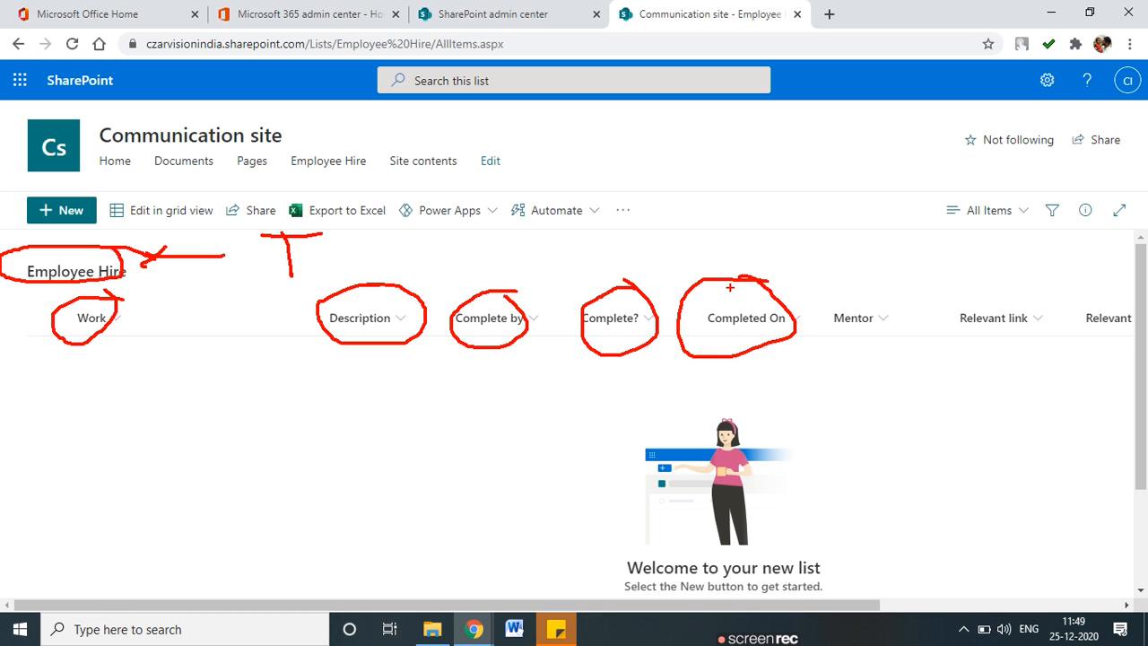
key(Escape)
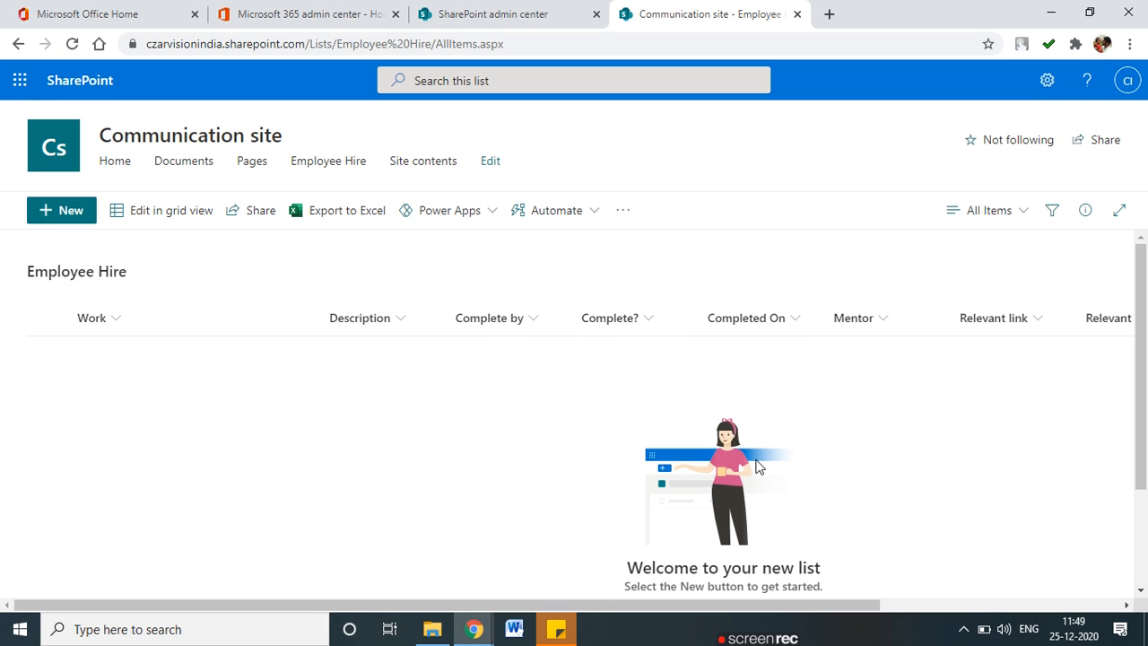
drag(665, 612, 924, 610)
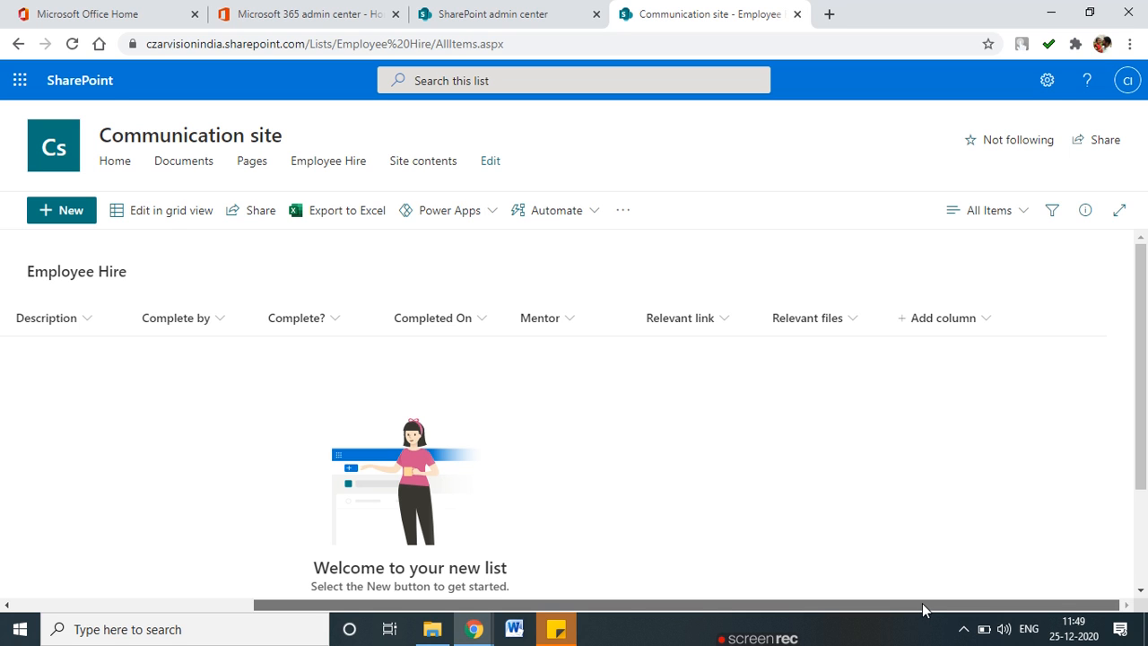
drag(887, 609, 476, 603)
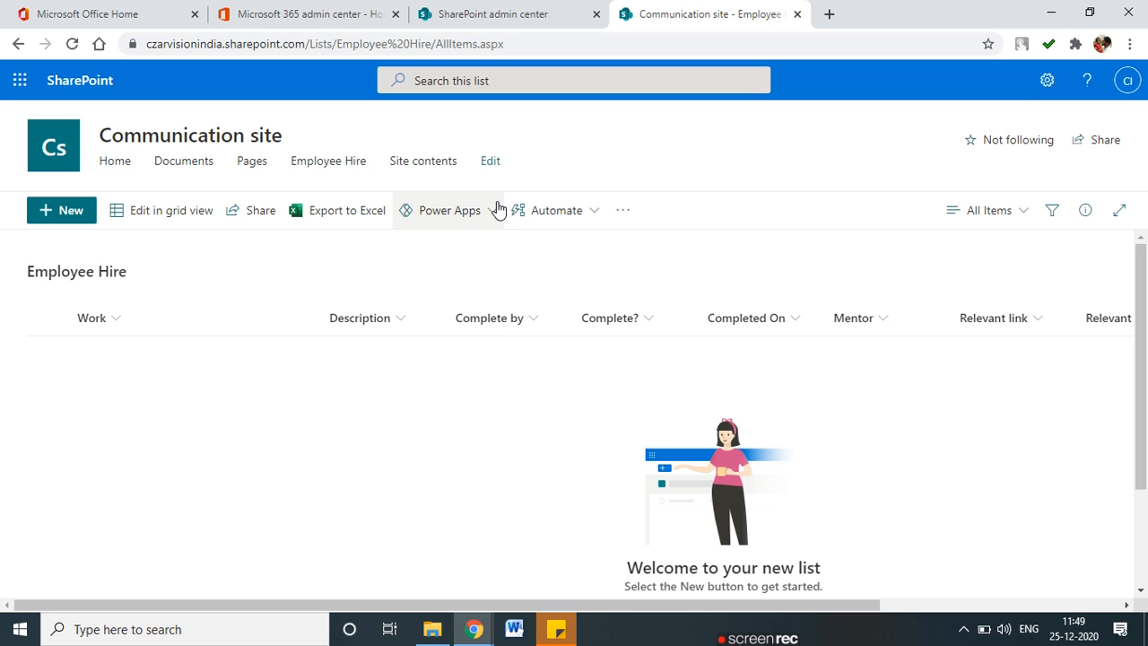
click(81, 219)
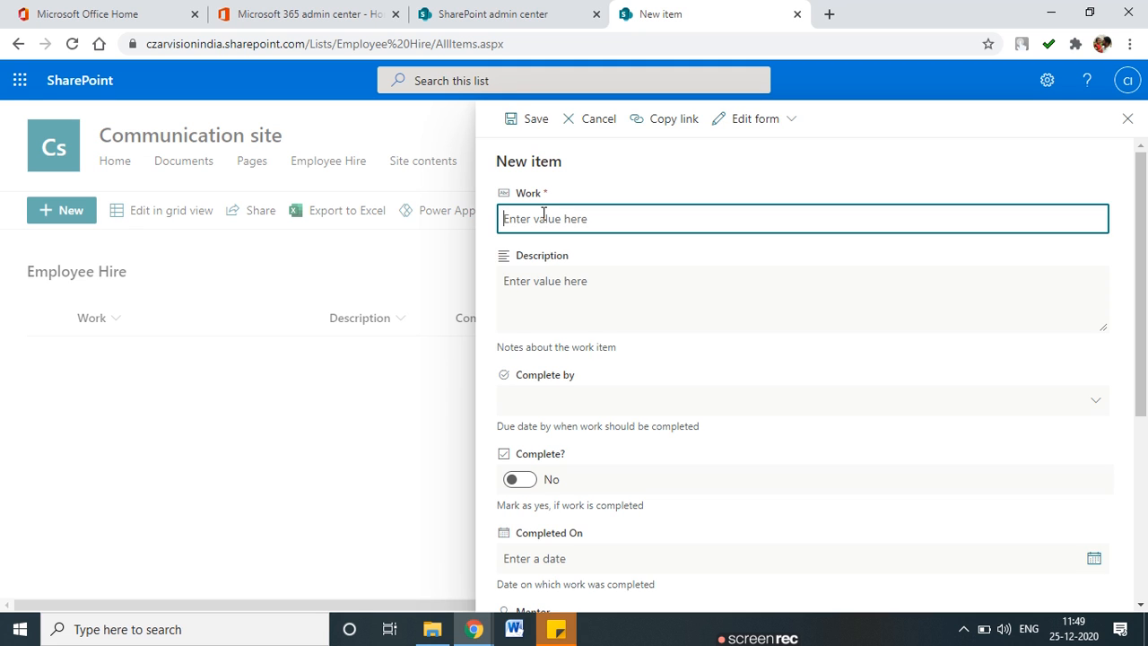
Enter Work 'Soft Engg' and a two-line description with C++ and C#PHP.
text(Soft Engg)
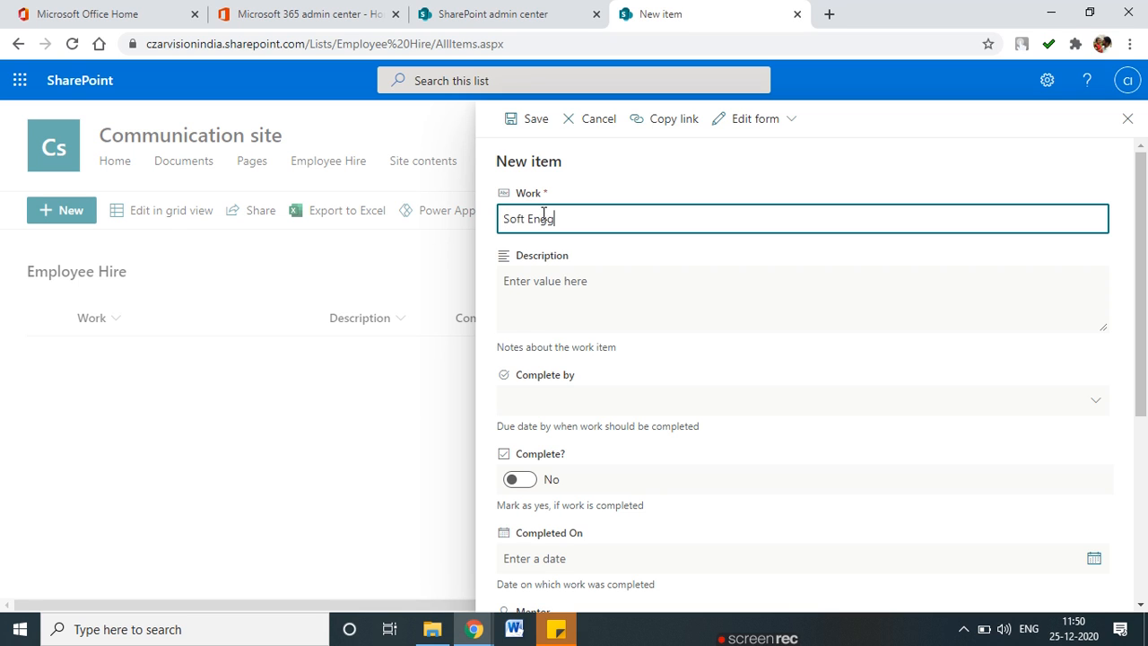
click(556, 284)
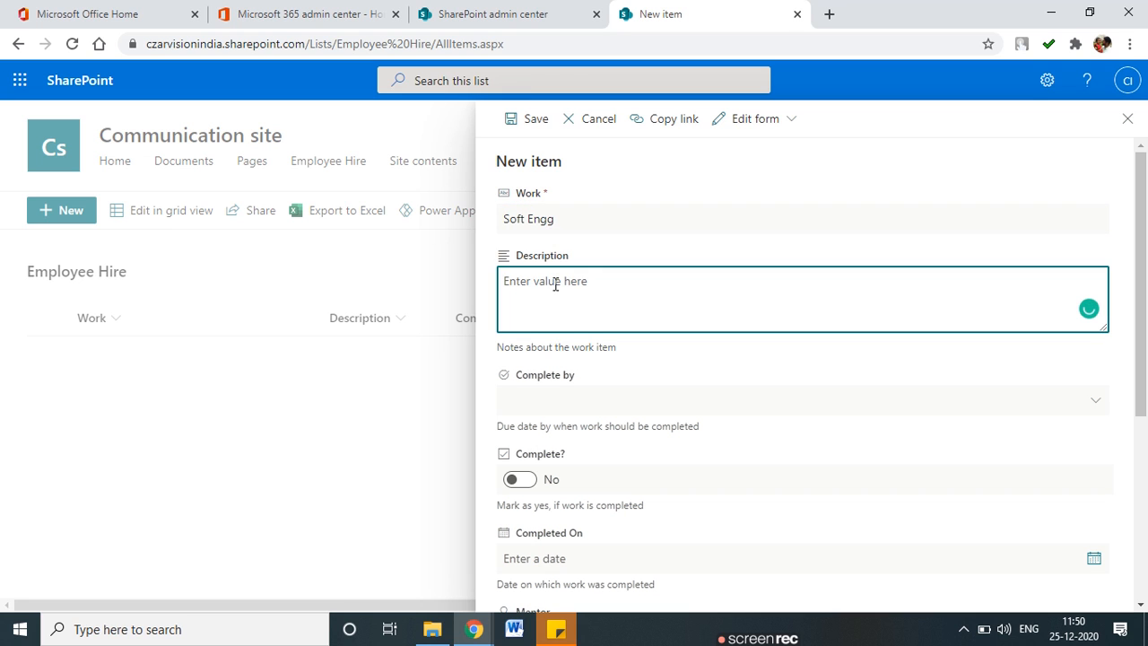
text(co)
key(BackSpace)
key(BackSpace)
text(C++)
key(Return)
text(C)
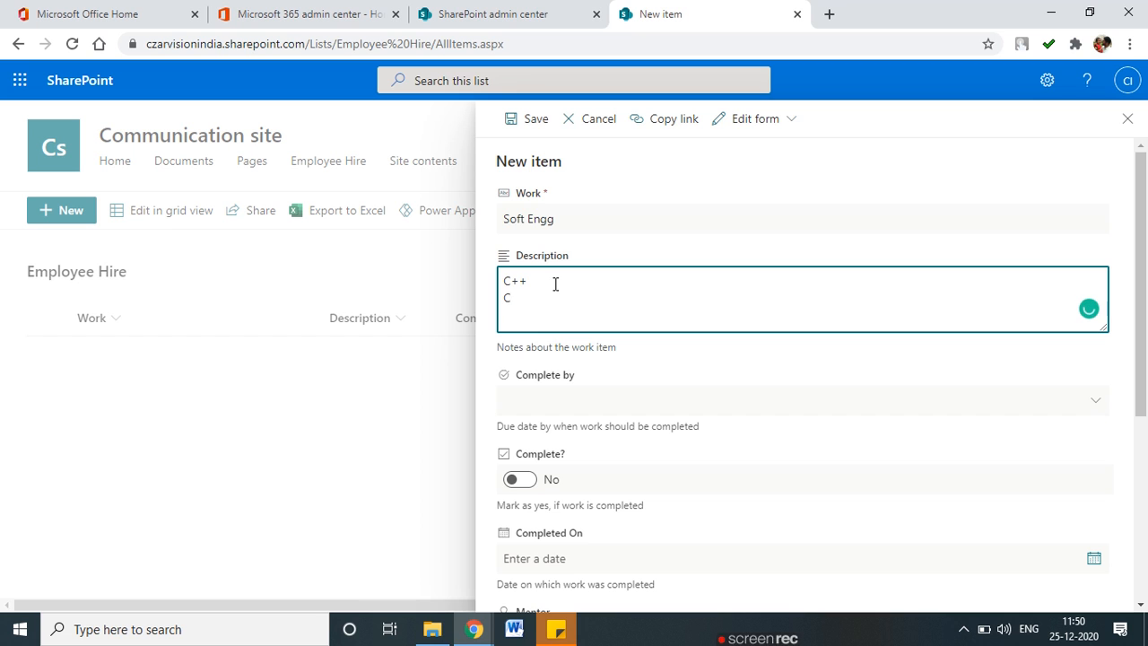
text(#PHP)
scroll(628, 314, down, 3)
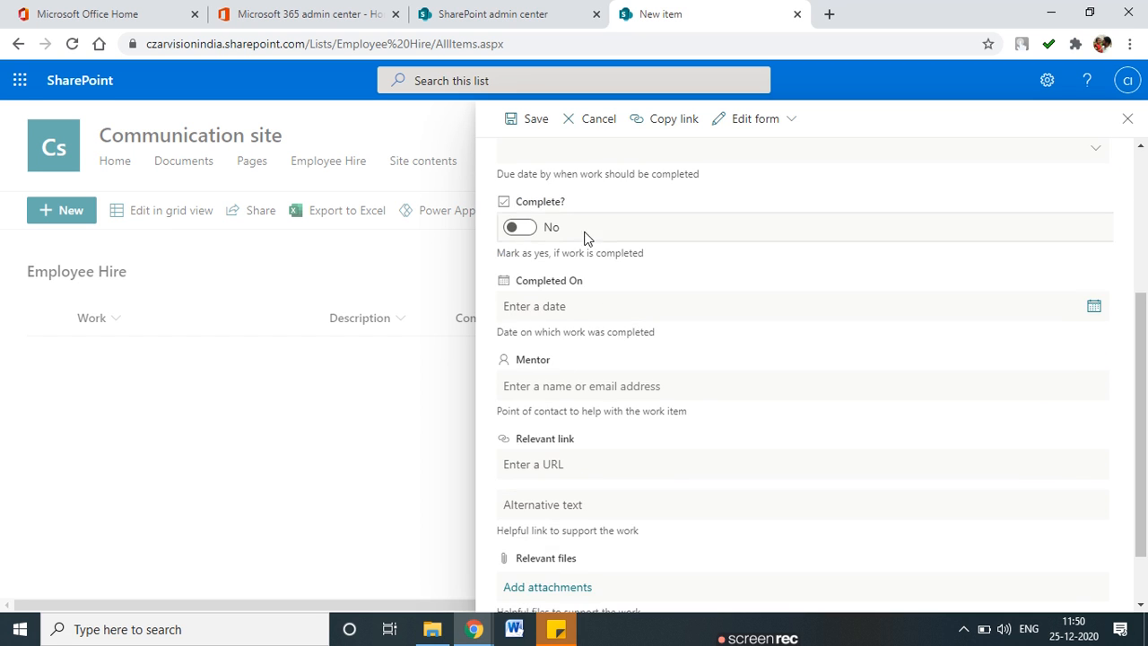
scroll(592, 260, up, 2)
Set Complete by to Week 1 and toggle Complete? to Yes.
click(628, 312)
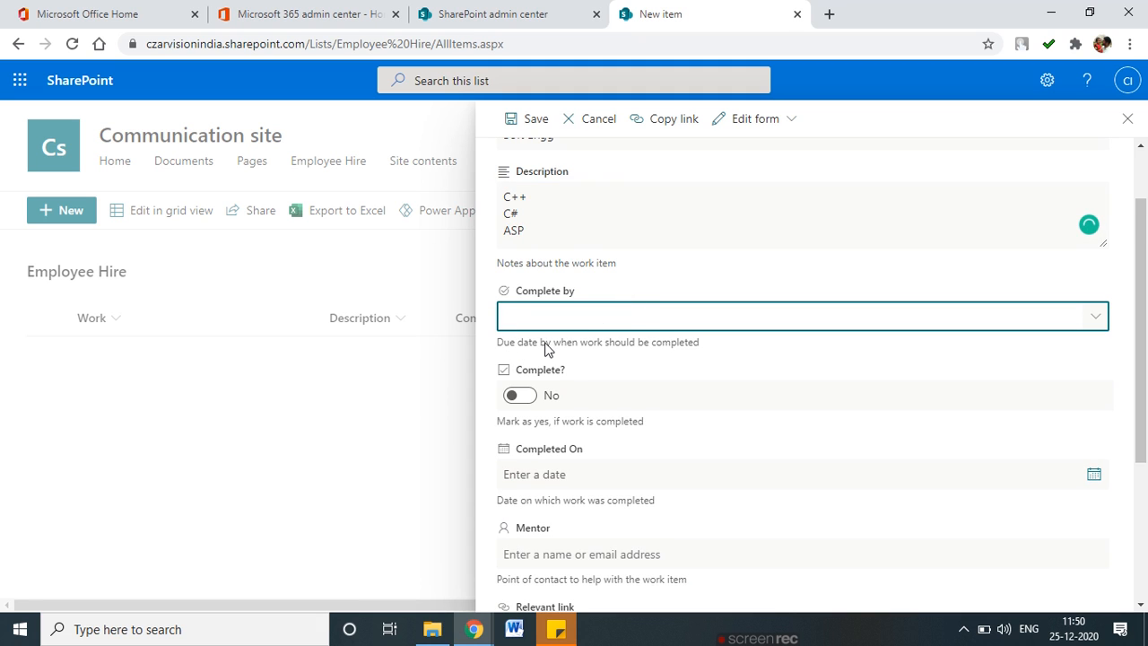
click(1097, 319)
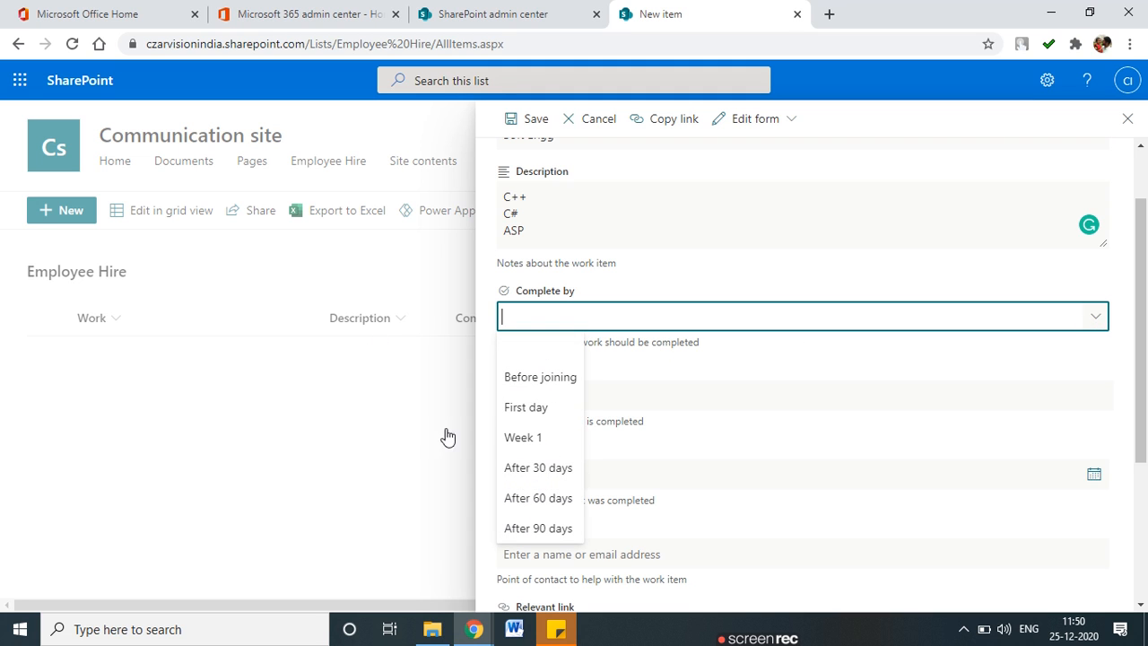
click(540, 444)
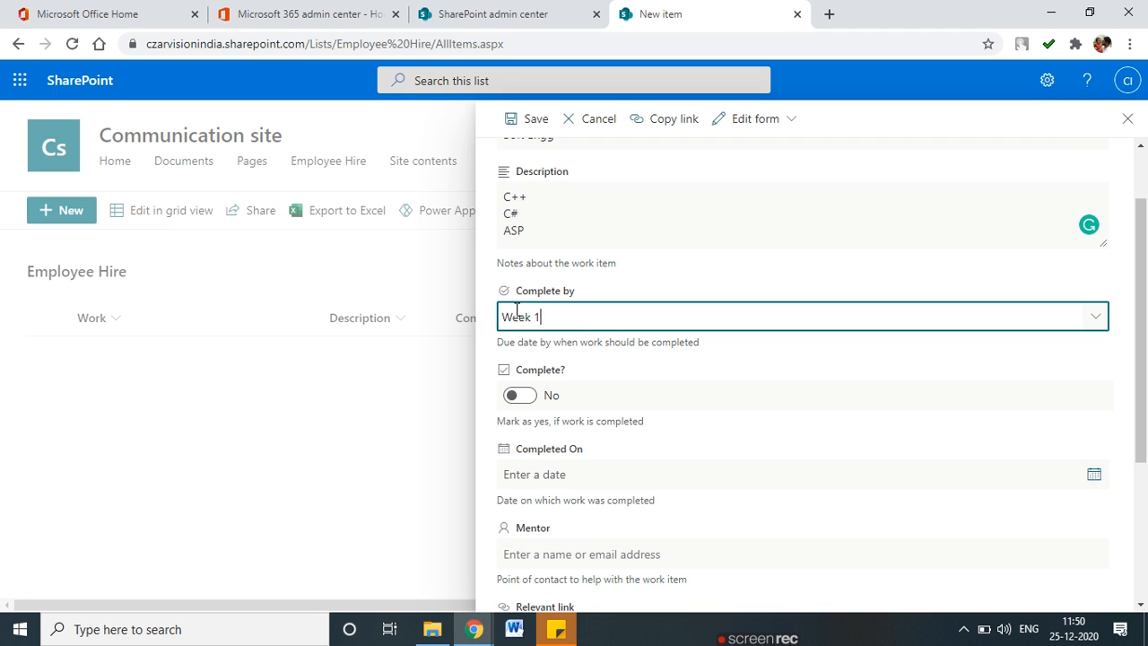
drag(564, 318, 487, 320)
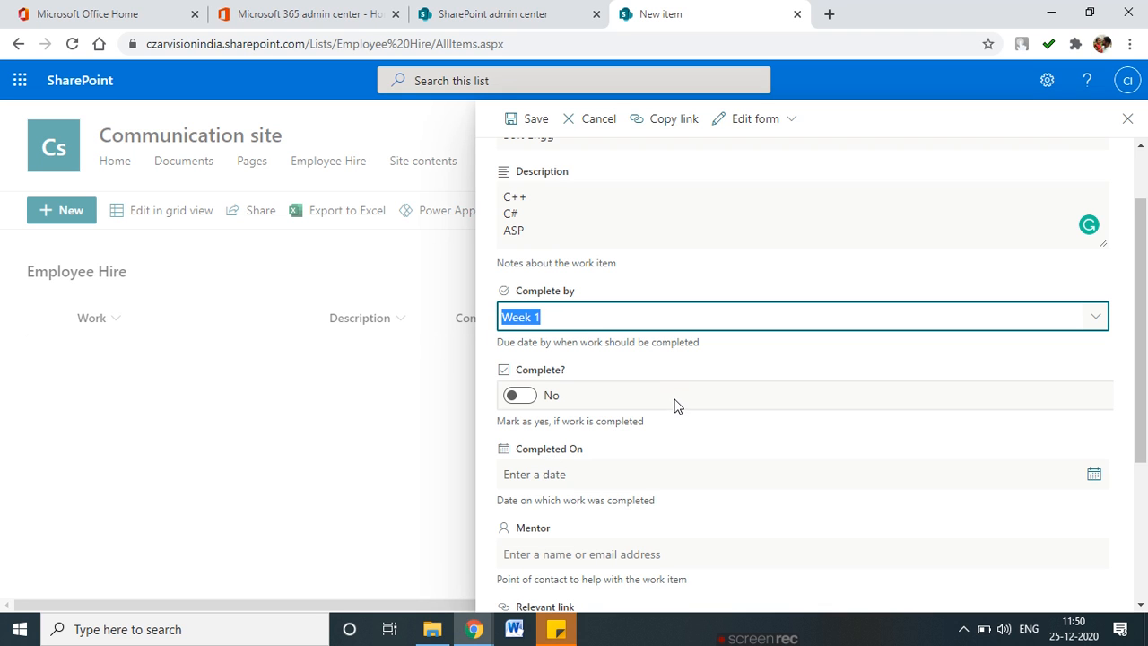
scroll(628, 359, down, 1)
click(505, 291)
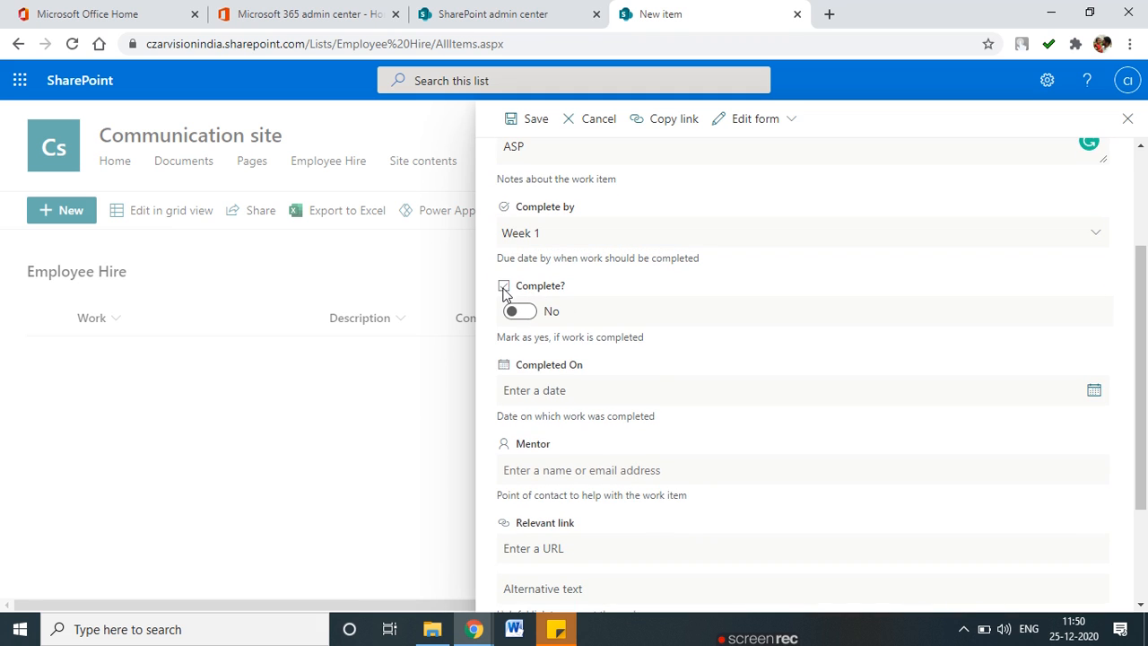
click(523, 314)
click(523, 314)
click(523, 314)
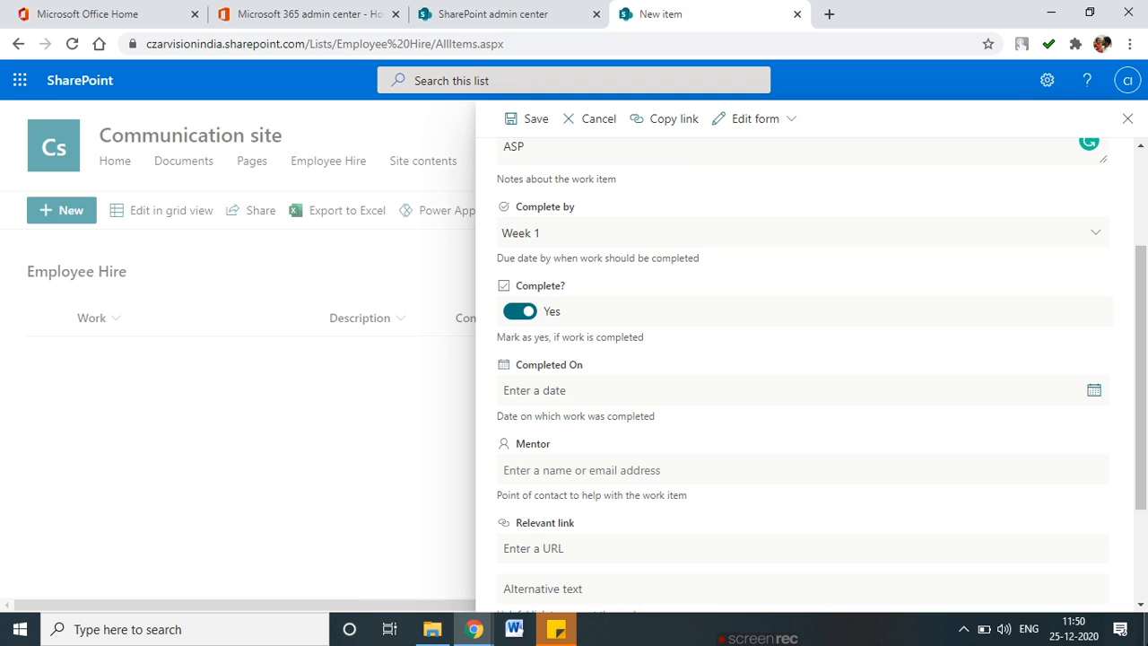
Set Completed On to 12/15/2020 and assign the suggested person as Mentor.
click(1095, 392)
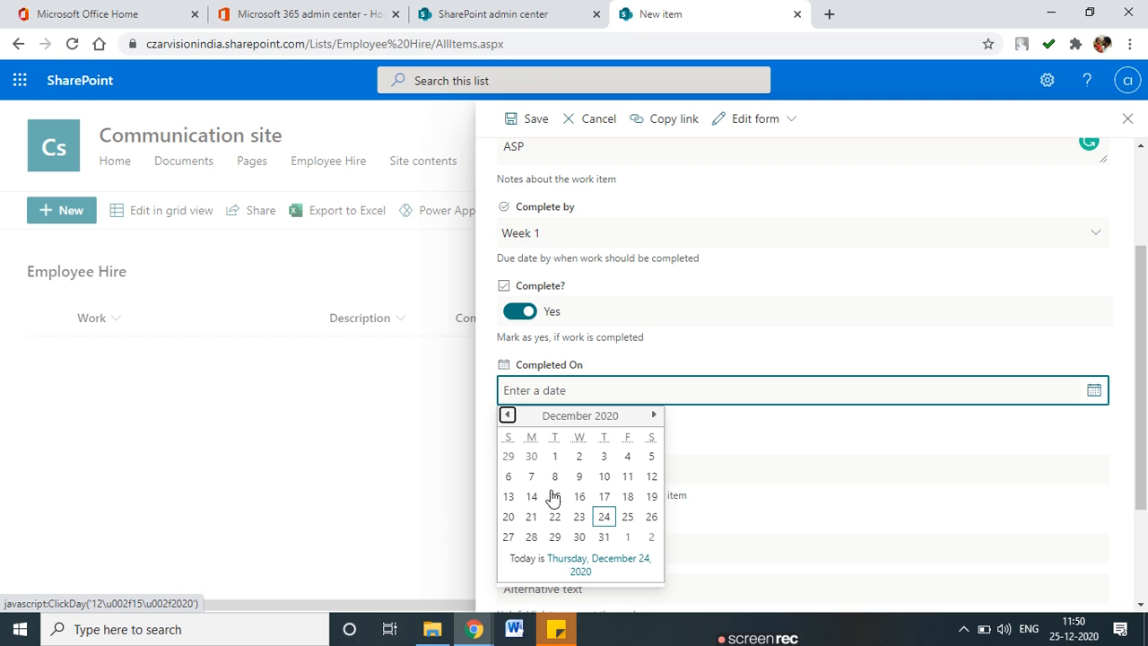
click(555, 496)
scroll(588, 503, down, 3)
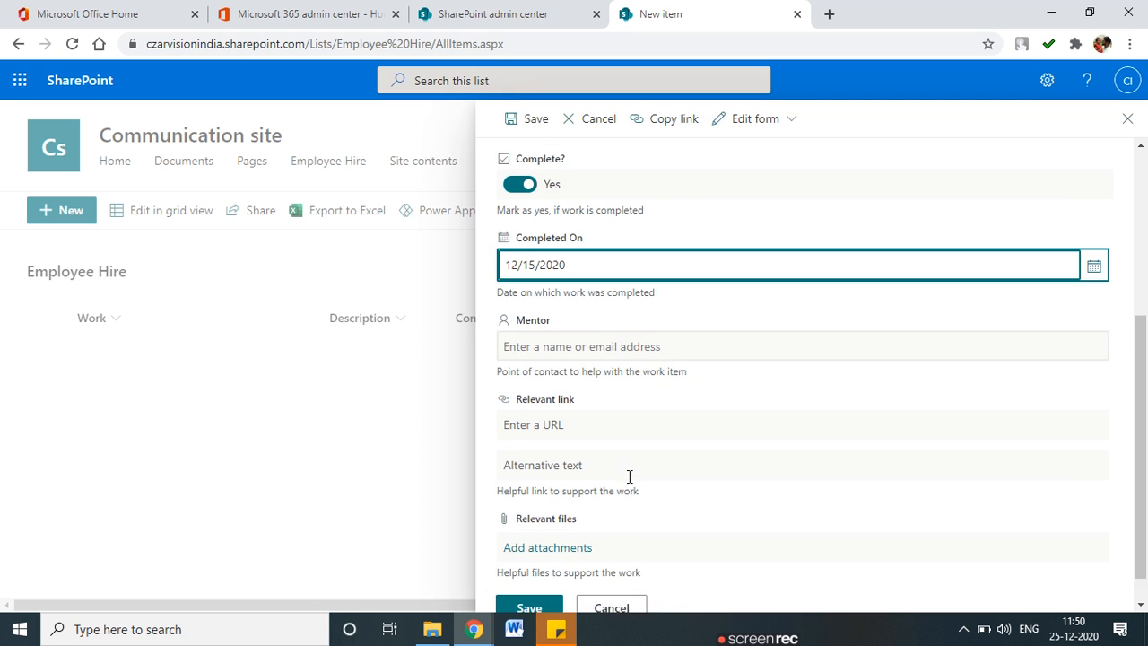
click(559, 309)
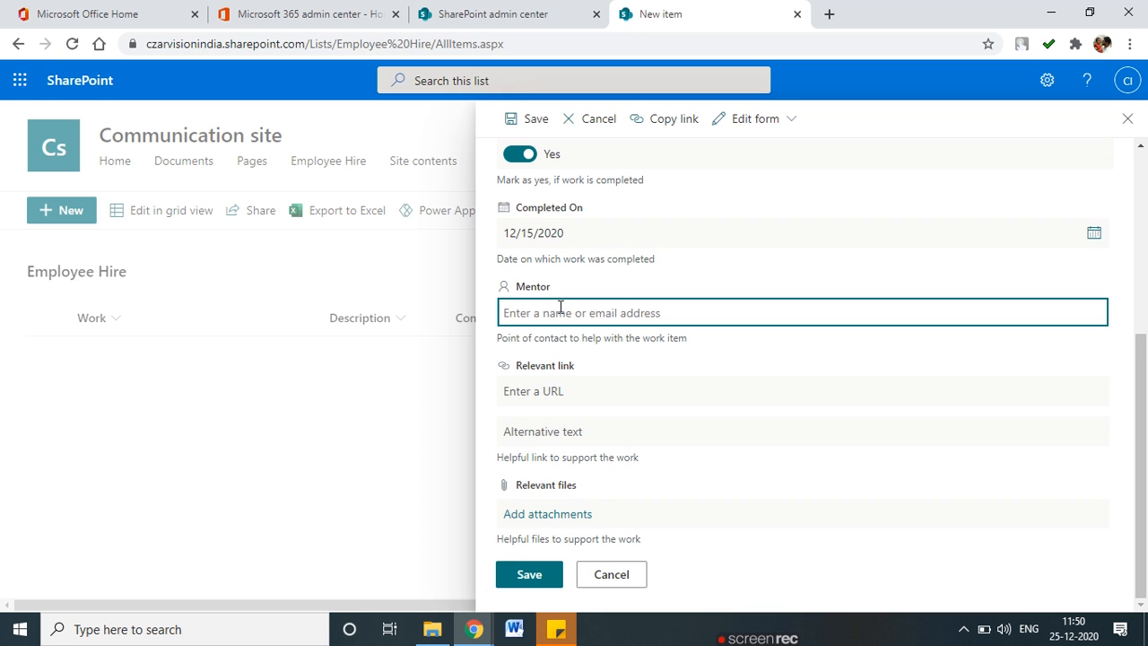
text(rupali)
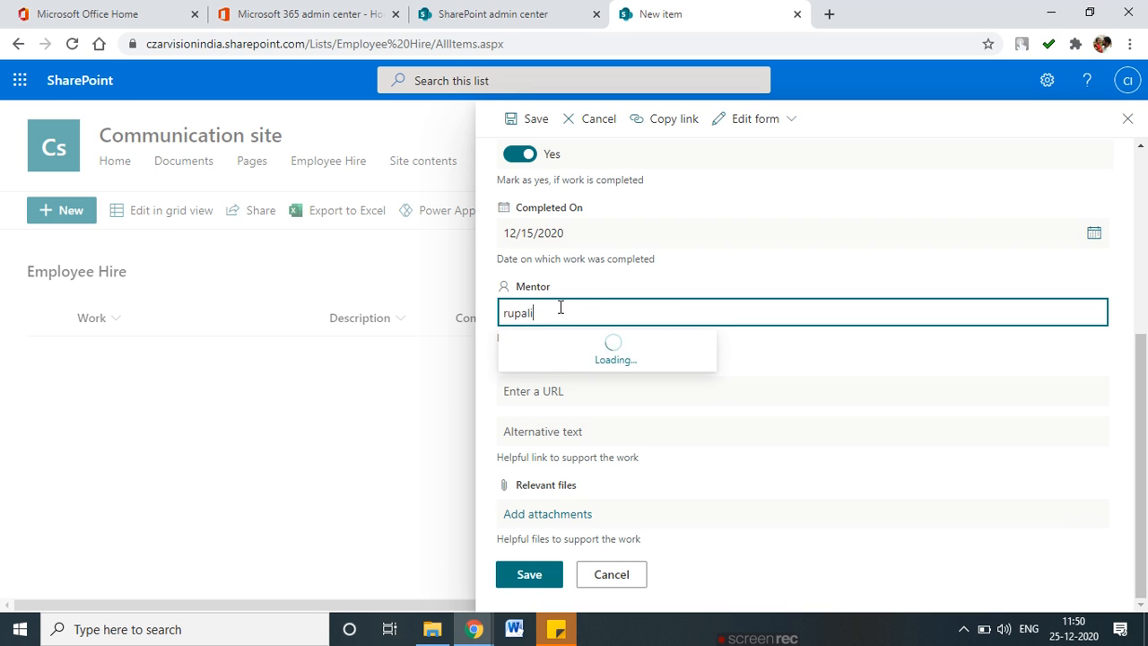
click(574, 354)
Check the Relevant link URL and alternative text fields, then open a new browser tab.
click(552, 393)
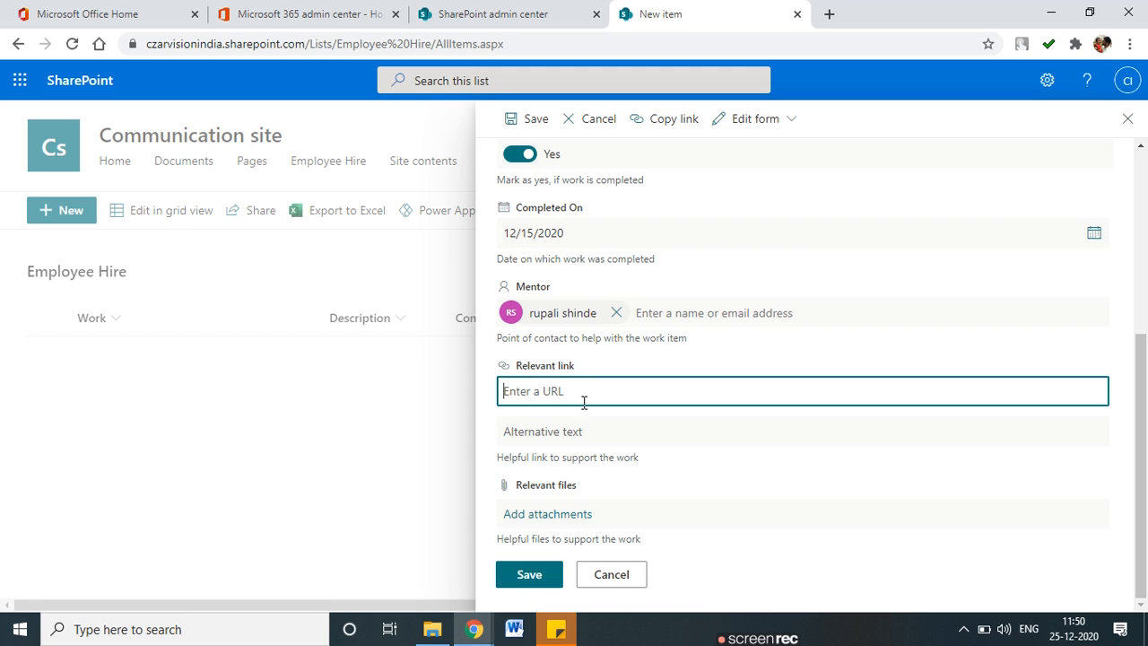
click(566, 434)
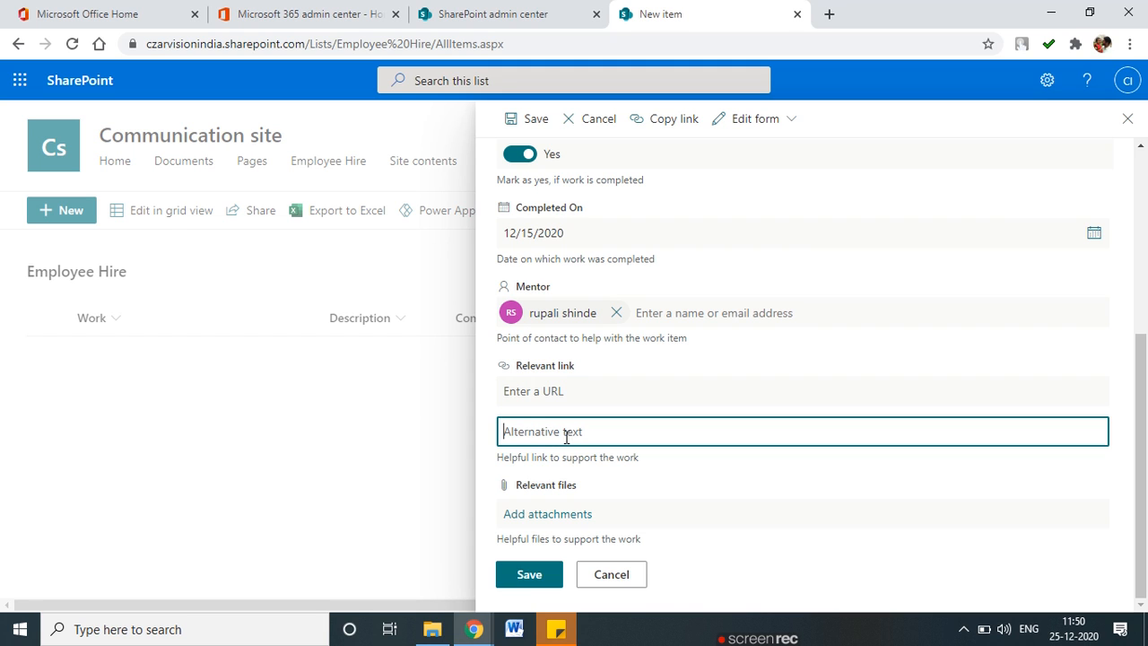
click(538, 393)
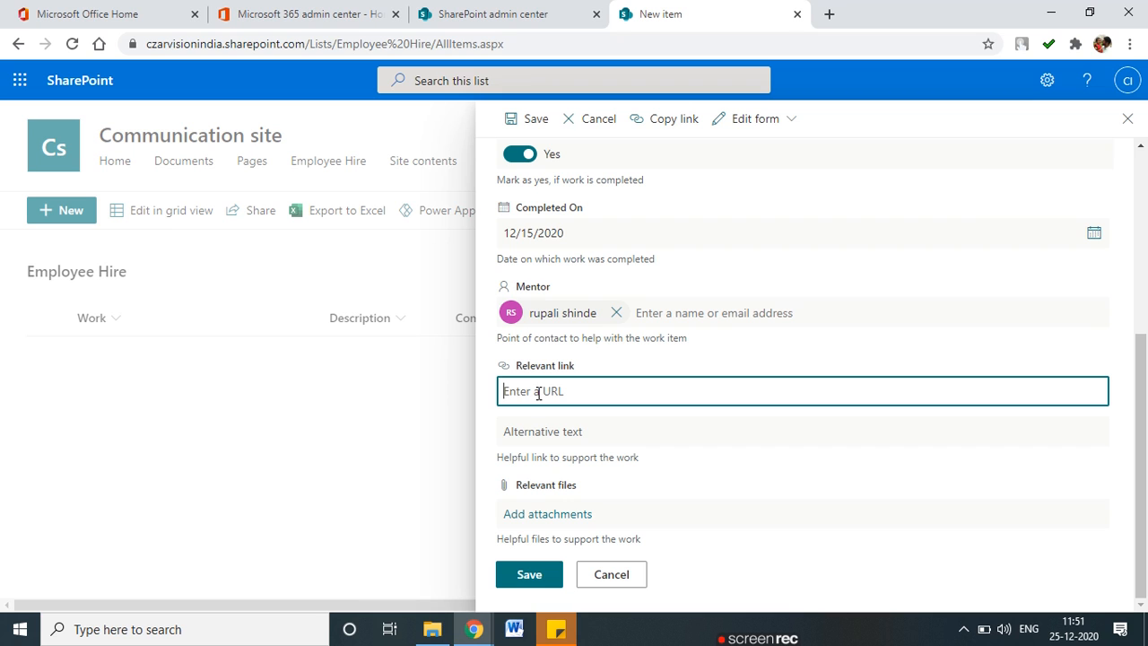
click(541, 431)
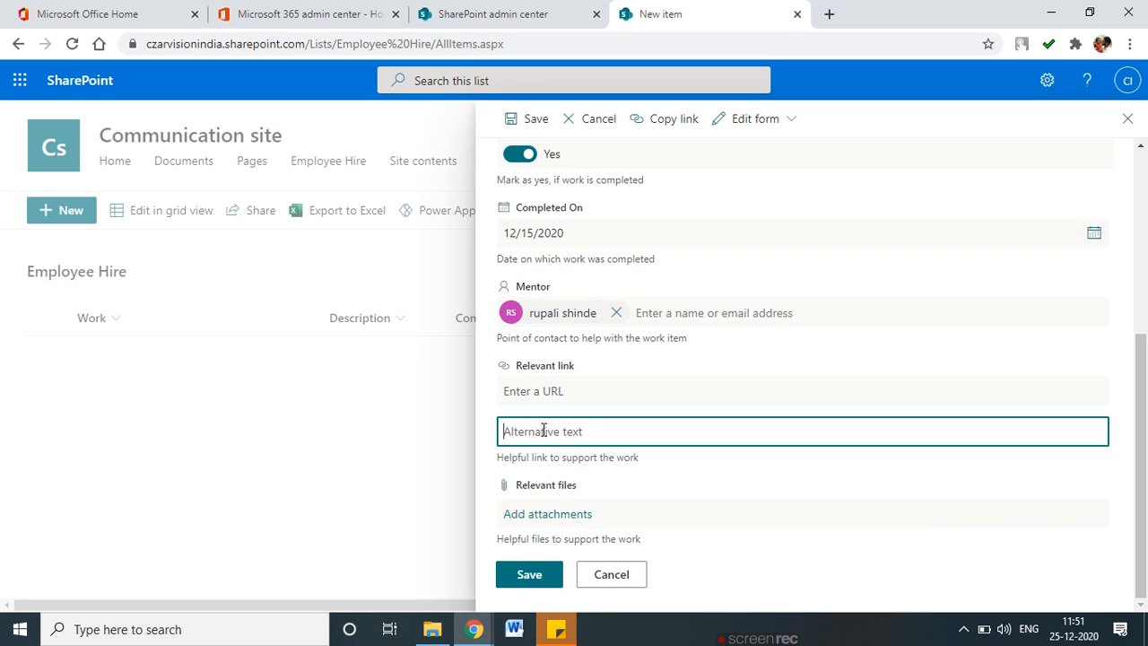
click(829, 13)
Find the LinkedIn login page, copy its address and paste it into Relevant link.
text(linkdin)
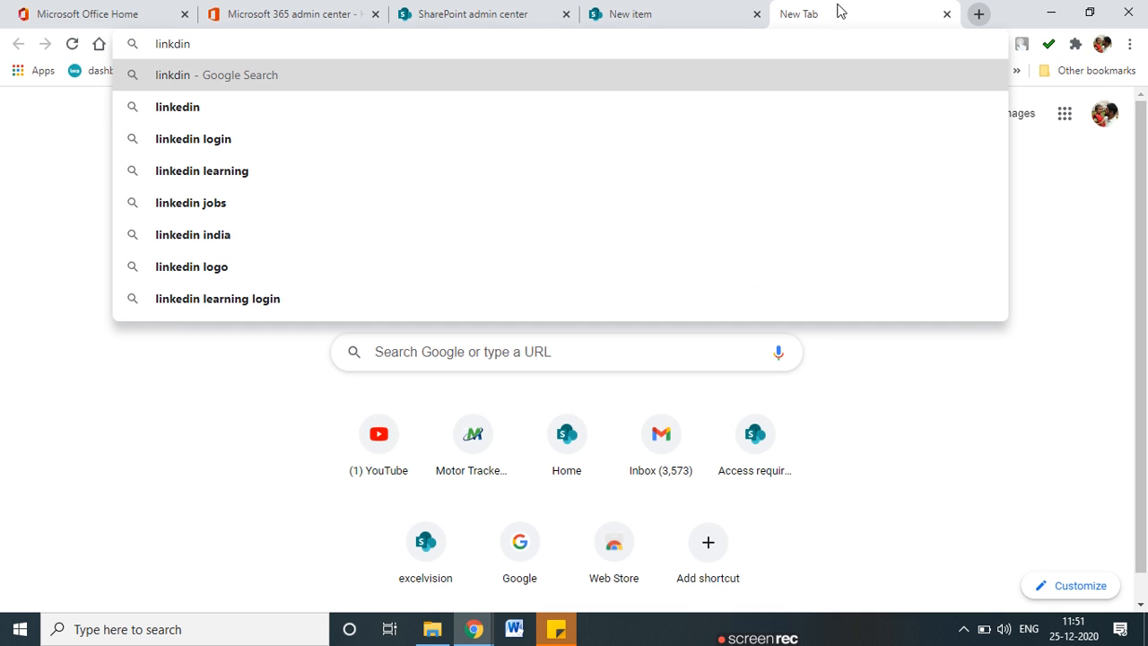
click(201, 141)
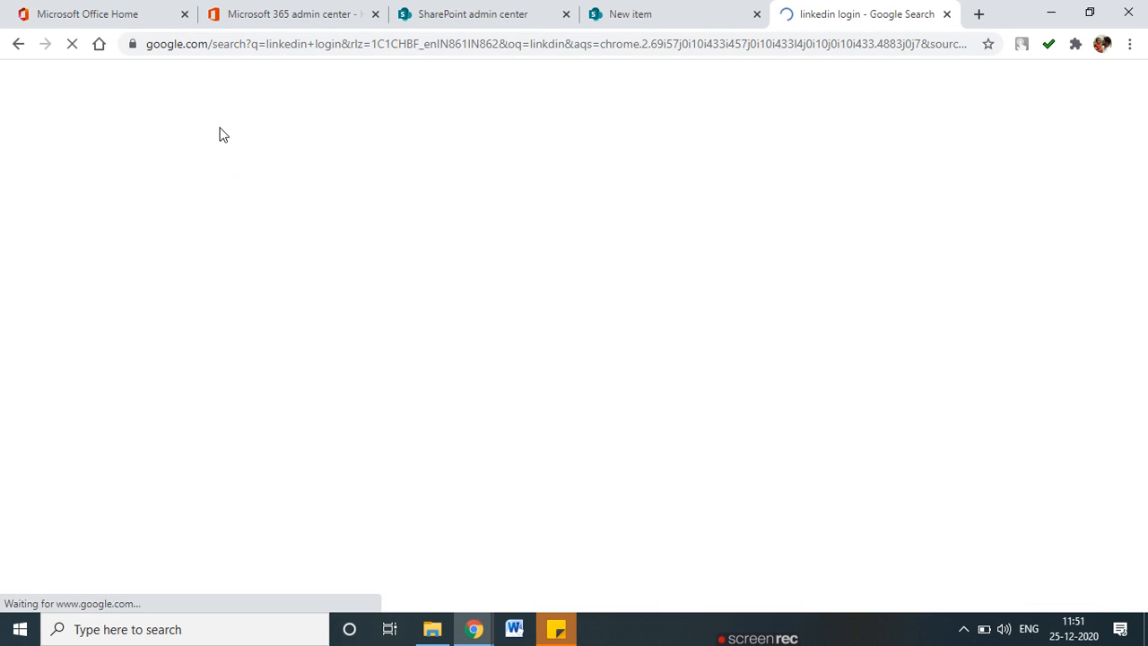
click(301, 248)
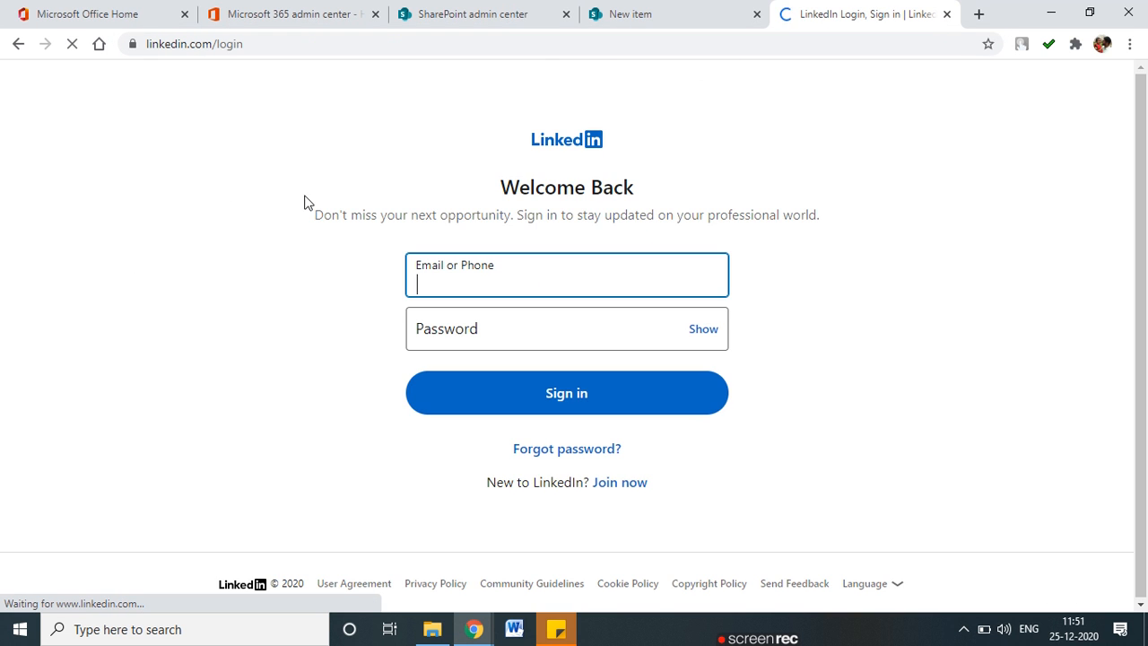
click(277, 44)
key(ctrl+c)
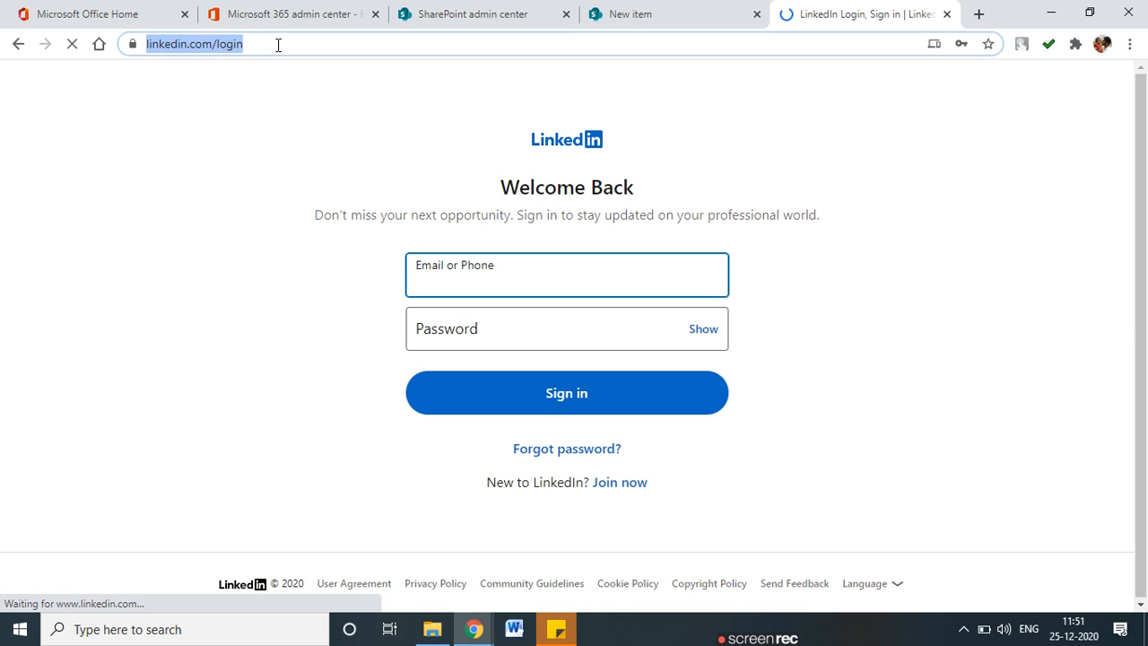
click(718, 11)
click(544, 392)
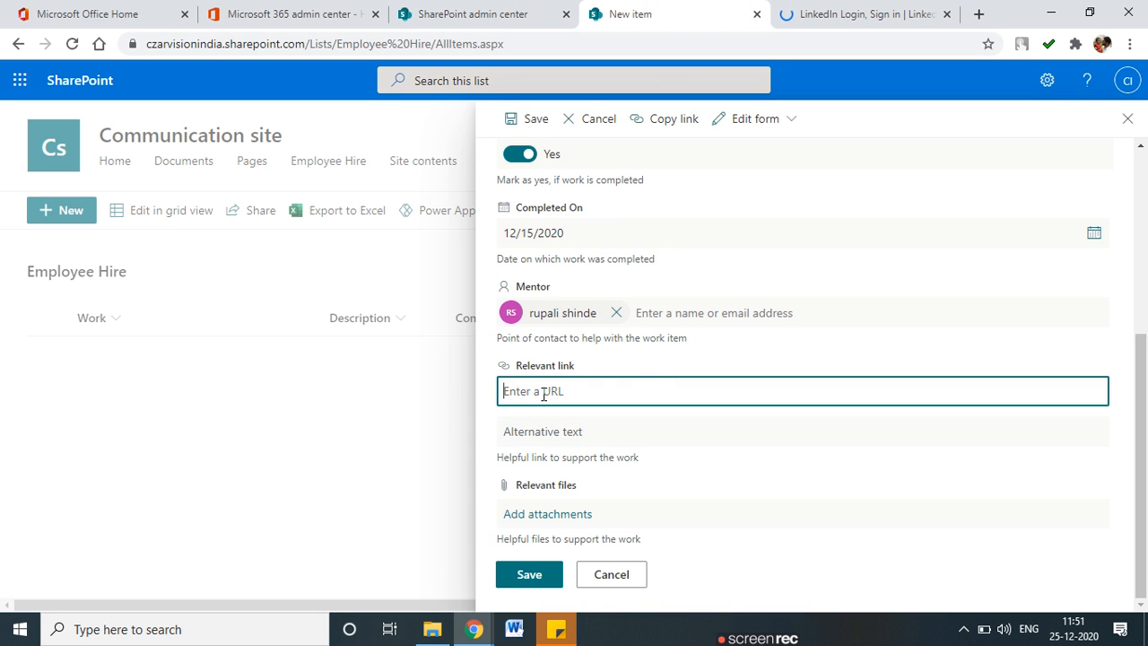
key(ctrl+v)
Enter 'Linkedin Profile' as the Relevant link's alternative text.
click(599, 432)
text(k)
key(BackSpace)
text(Linked)
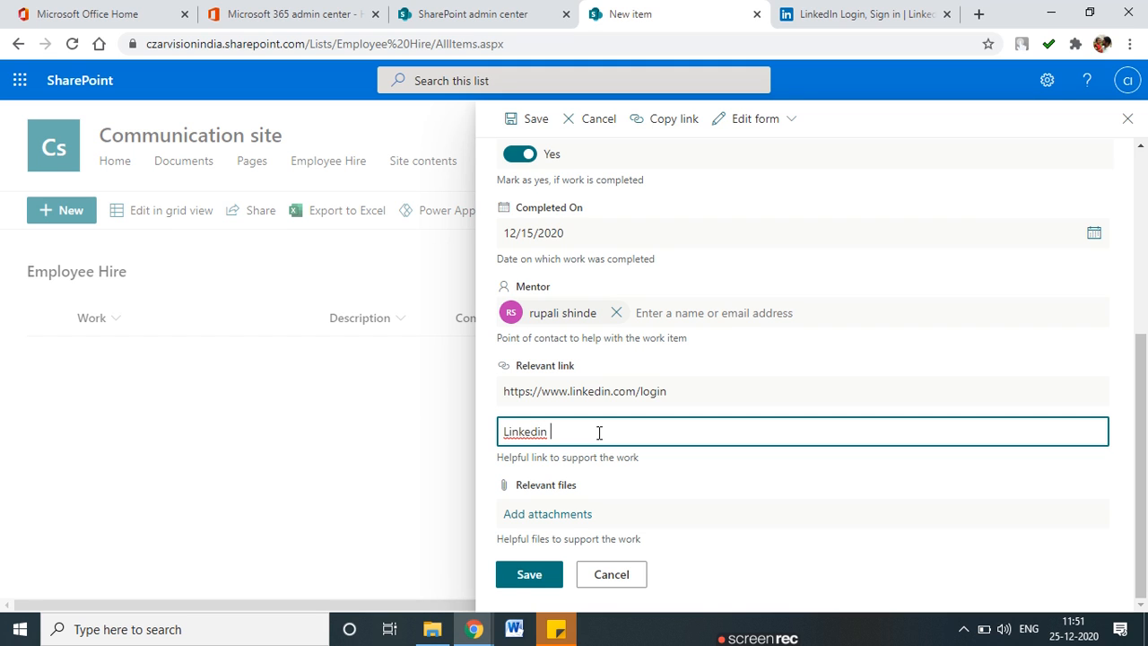
text(in Profile)
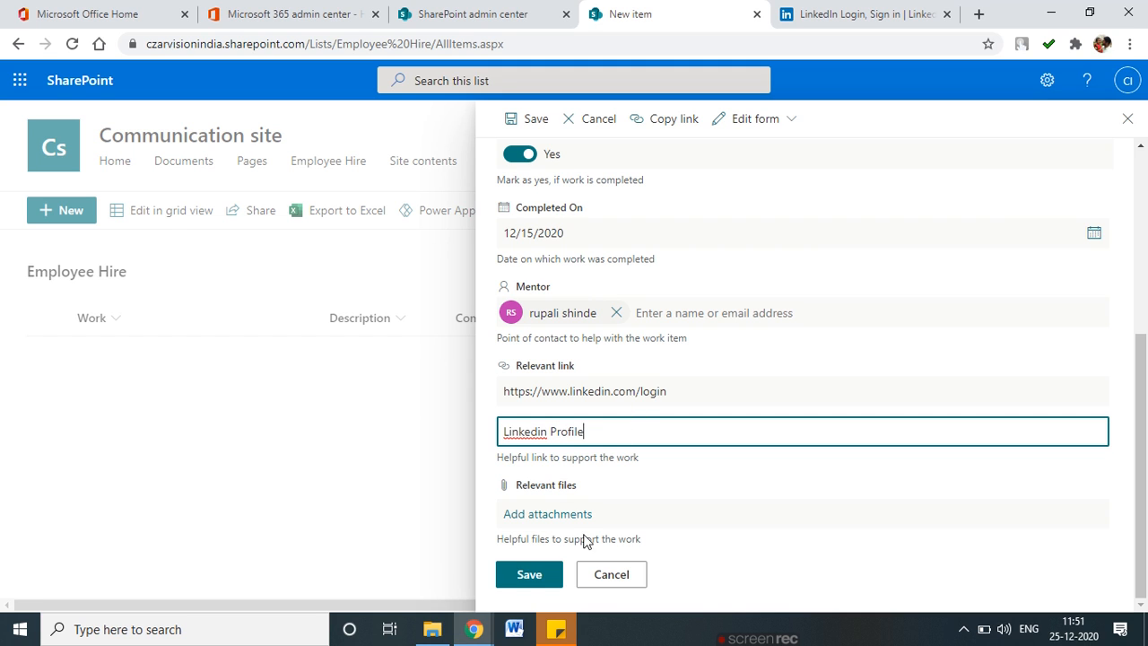
click(552, 516)
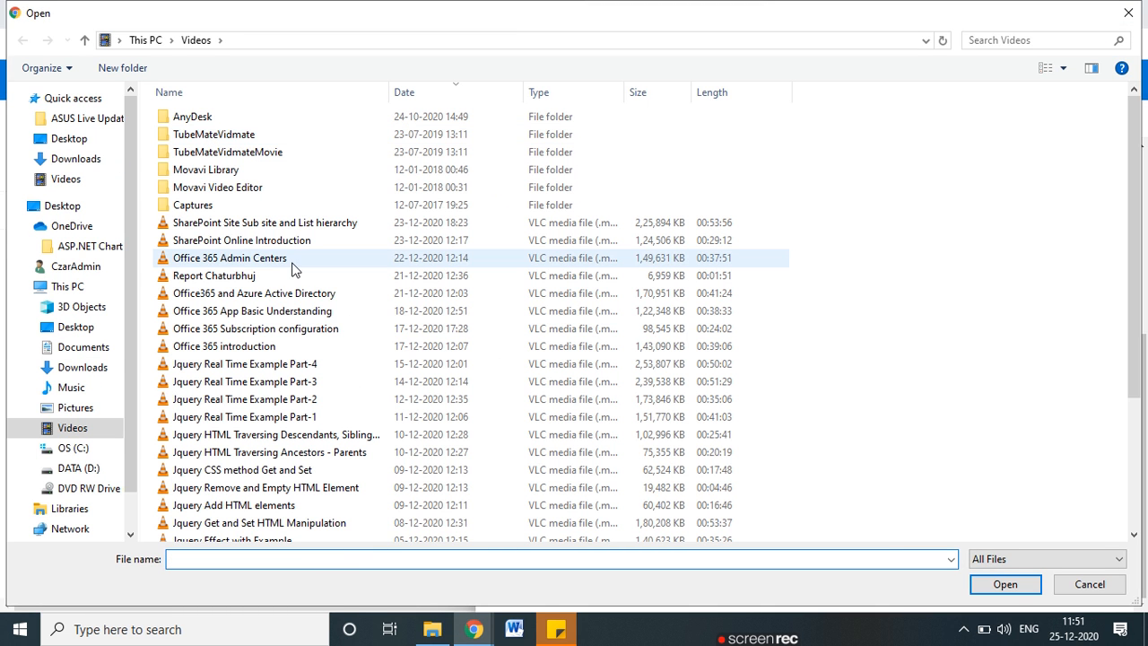
Attach TRANSPORT BILL (1) (1) from the Downloads folder to the item's Relevant files.
scroll(269, 260, down, 4)
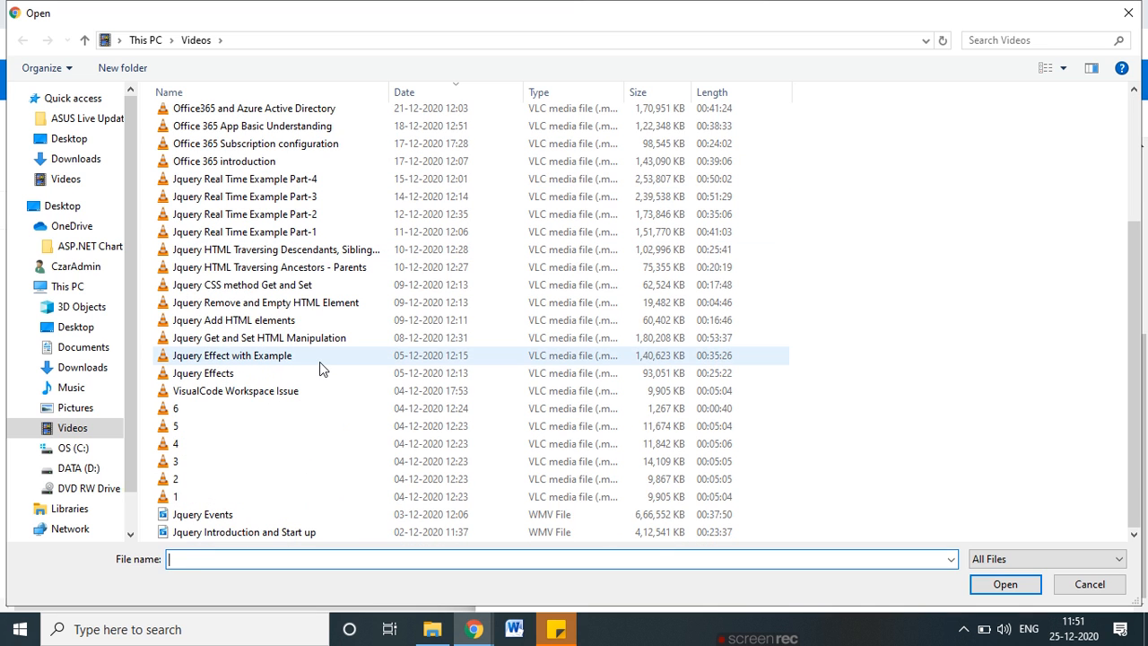
scroll(224, 502, up, 5)
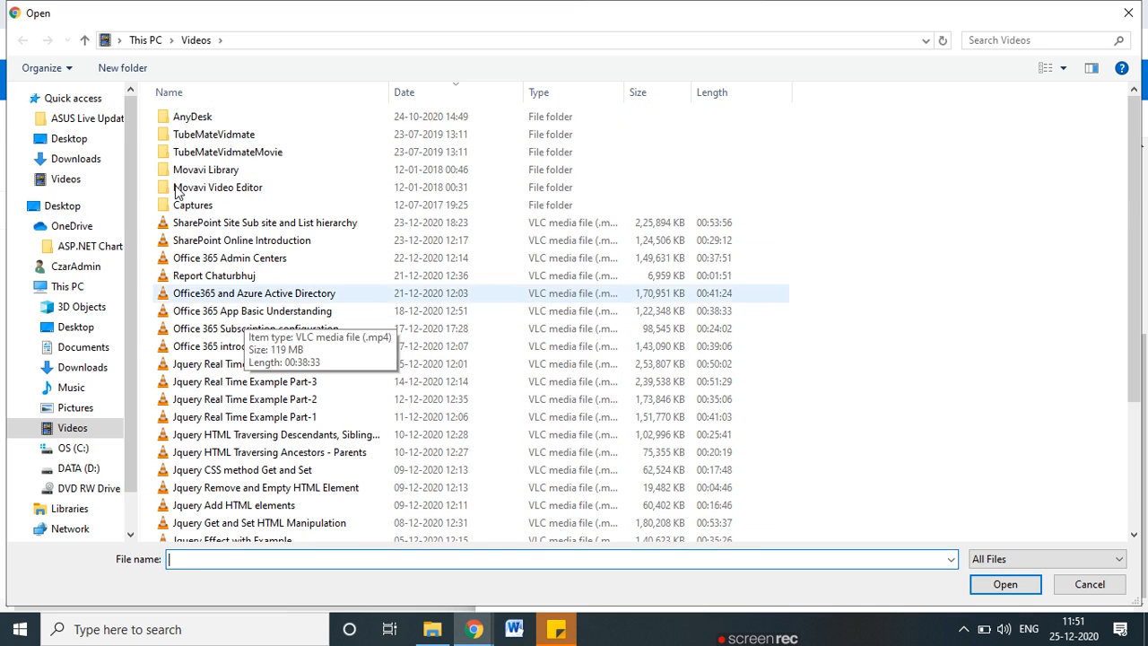
click(72, 160)
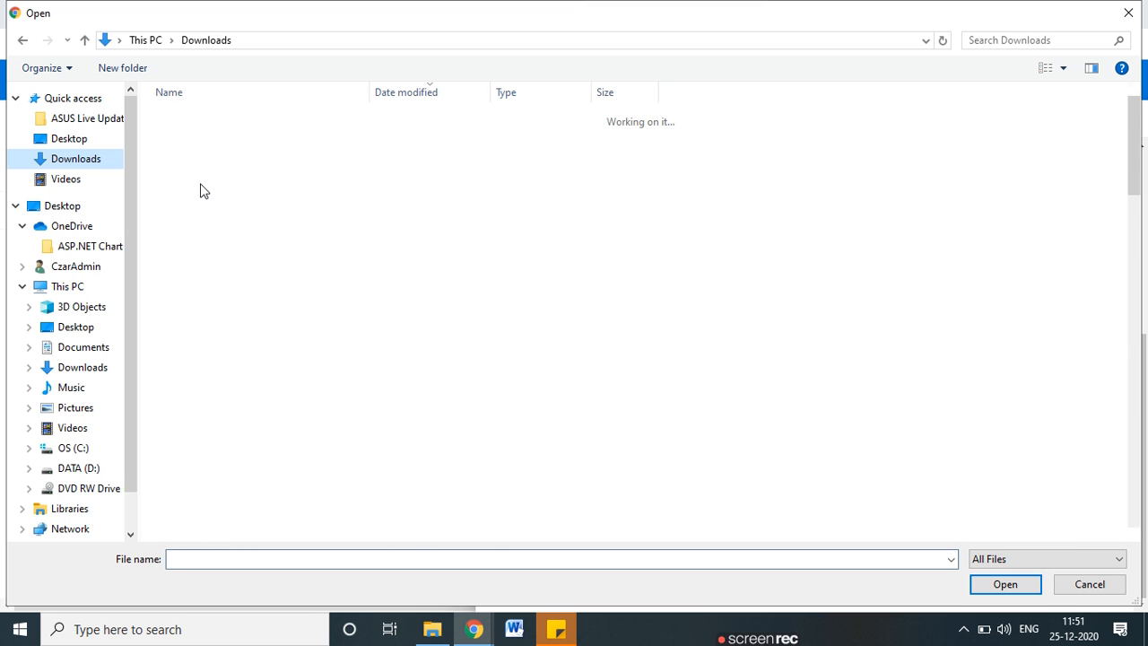
scroll(269, 466, down, 1)
scroll(260, 404, up, 1)
scroll(251, 359, down, 12)
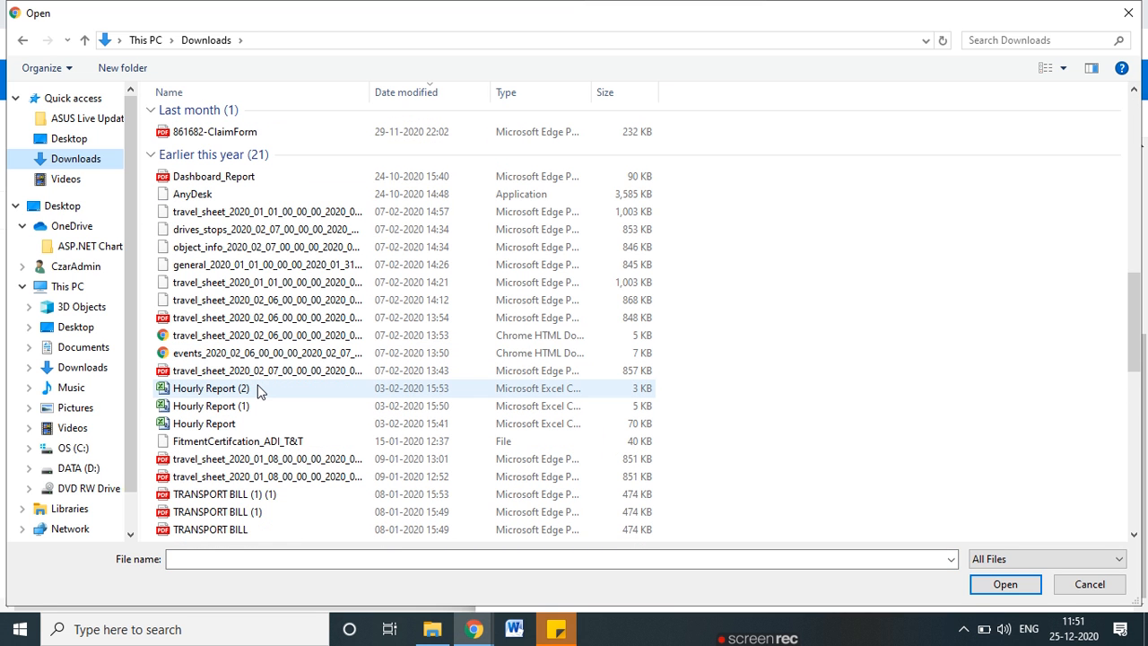
scroll(259, 391, down, 4)
click(190, 278)
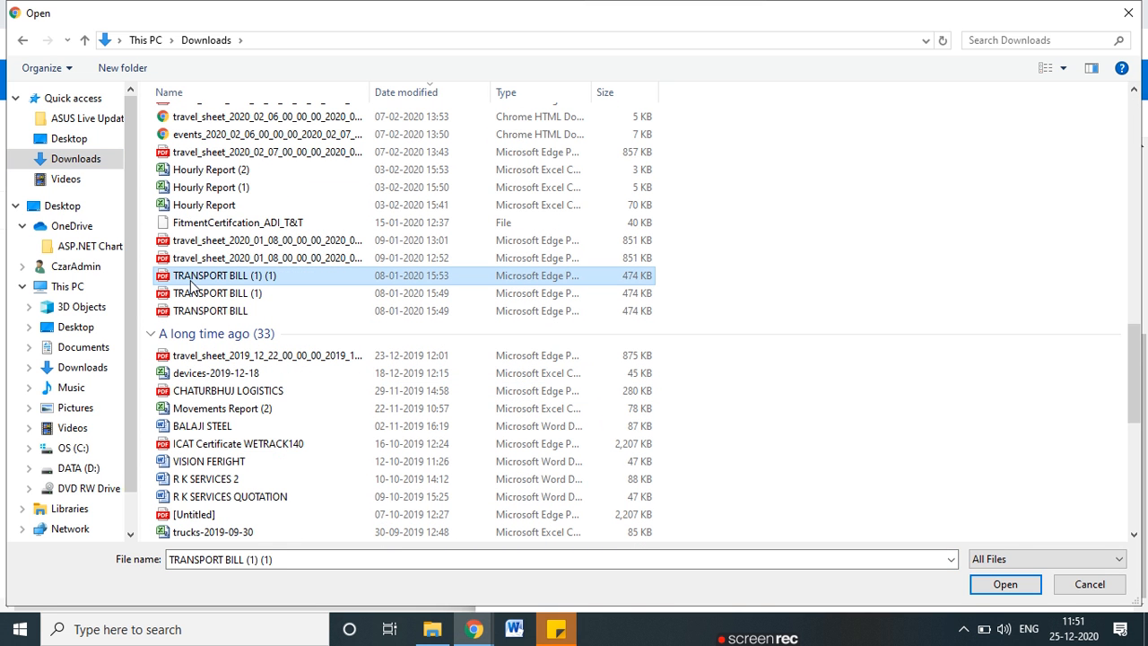
double_click(190, 285)
scroll(771, 498, down, 1)
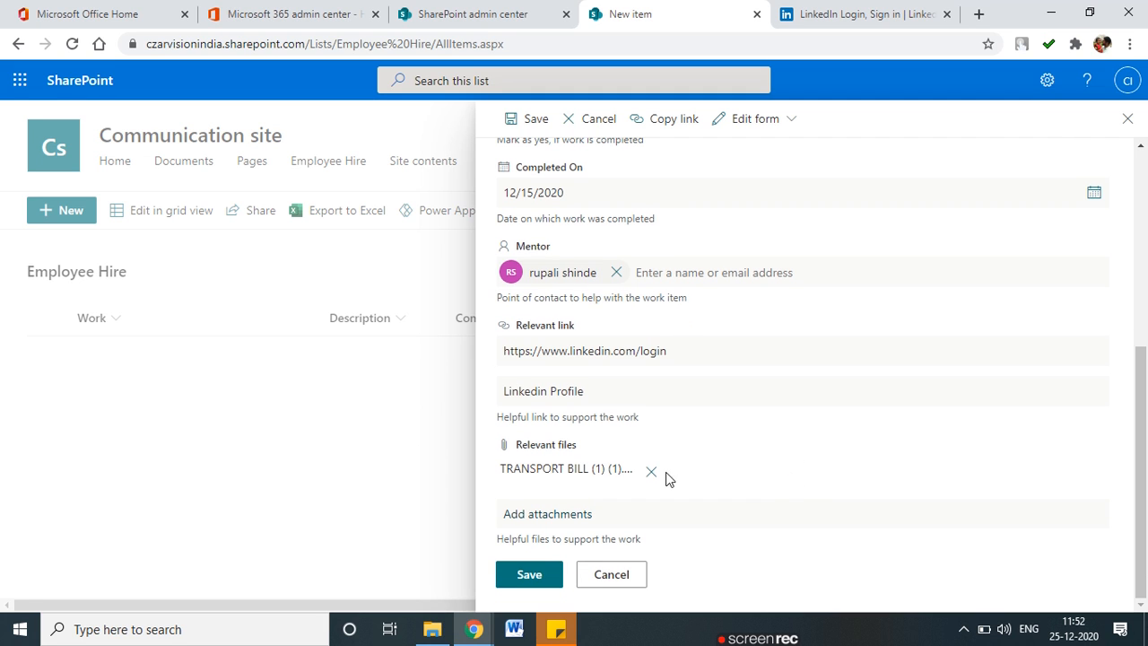
Save the Soft Engg item and confirm its Linkedin Profile link opens LinkedIn.
click(521, 575)
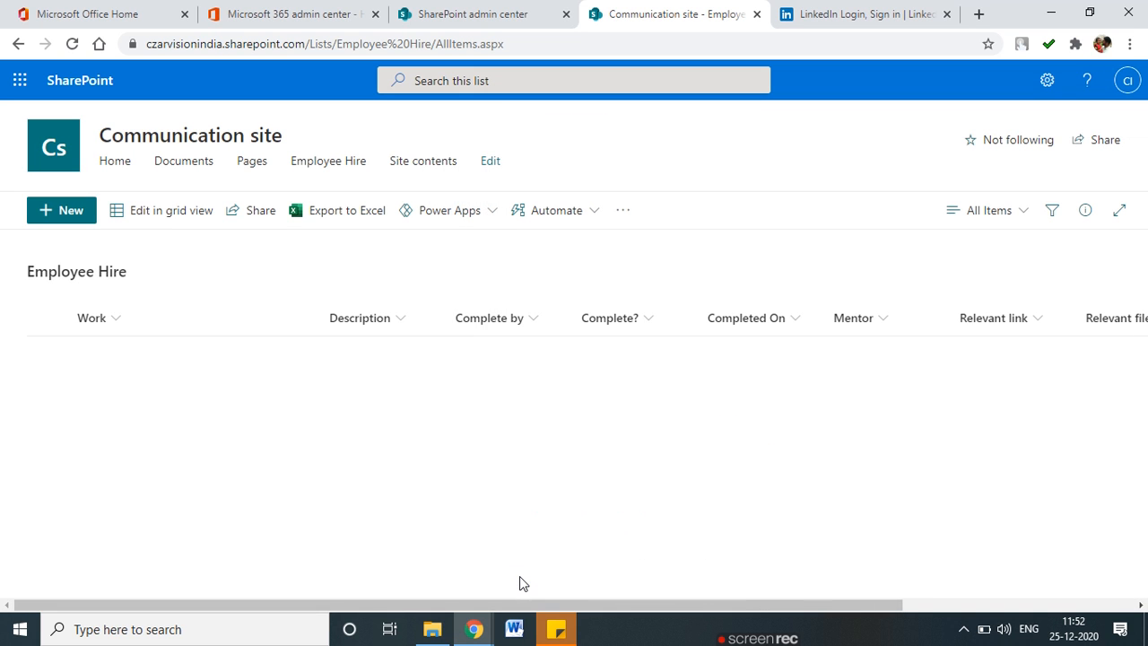
drag(638, 605, 388, 628)
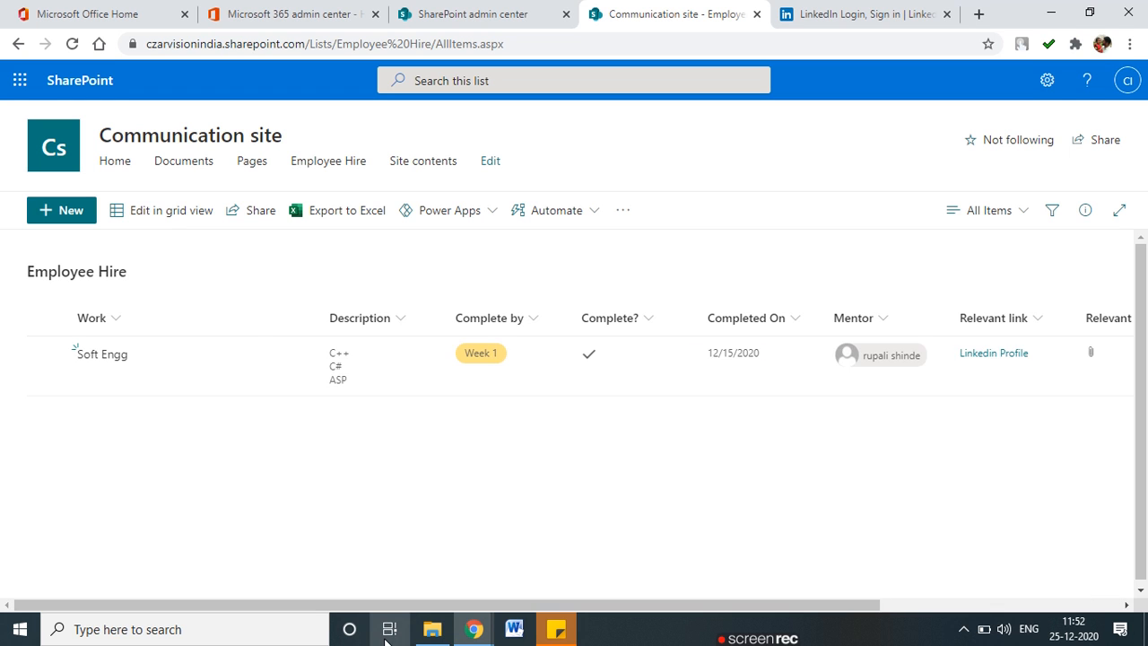
click(1010, 357)
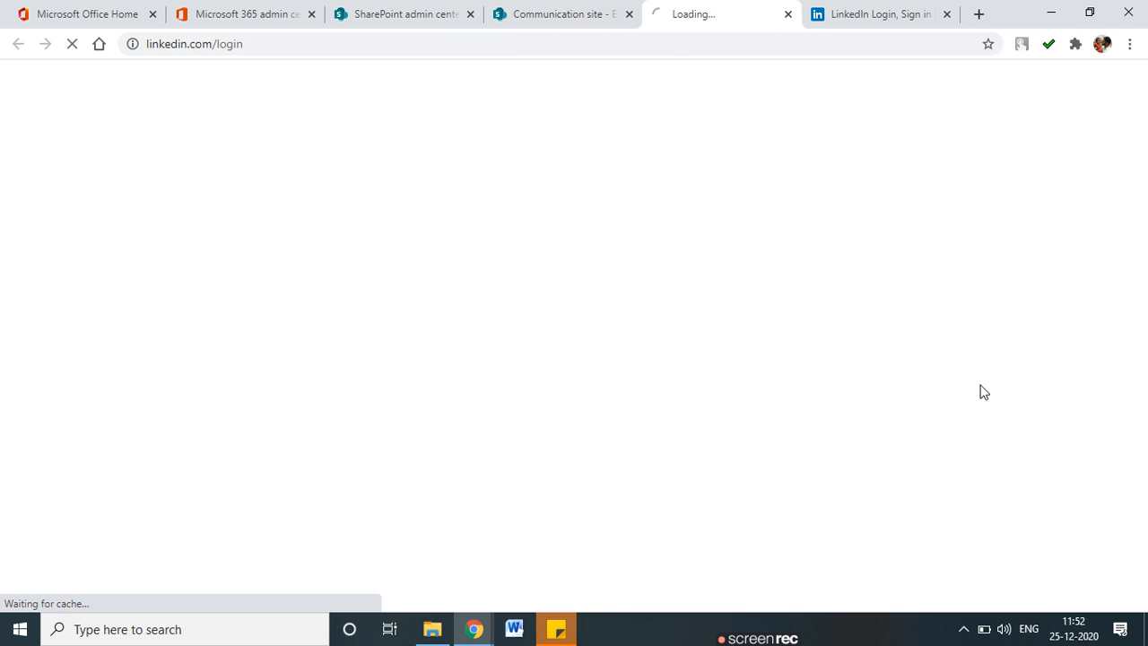
click(520, 14)
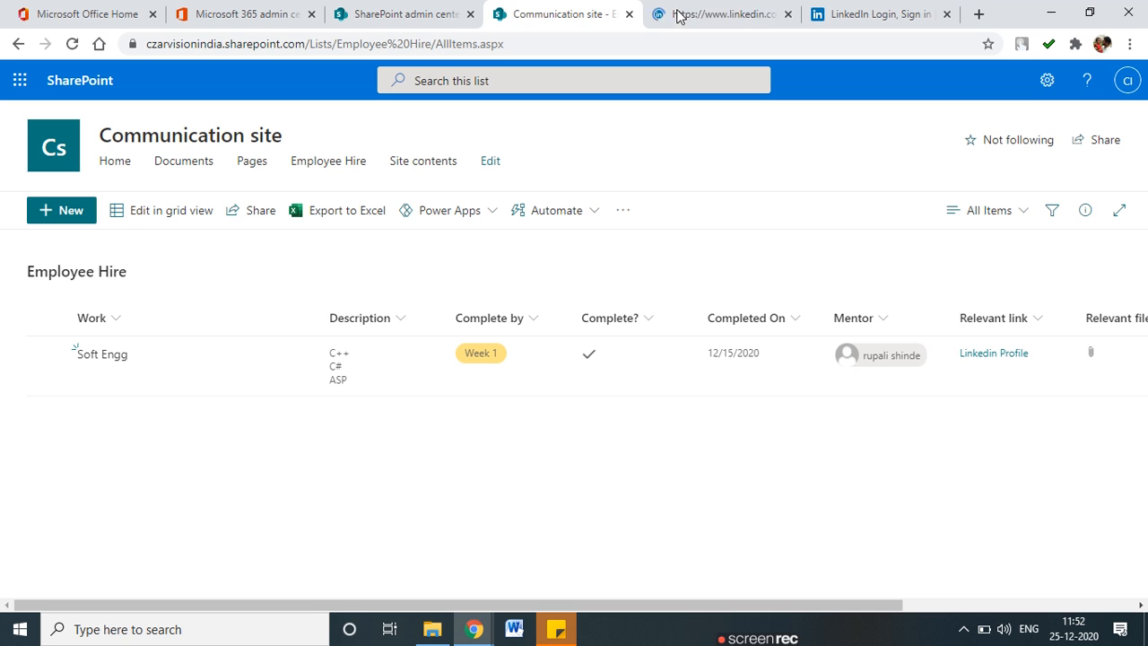
click(751, 22)
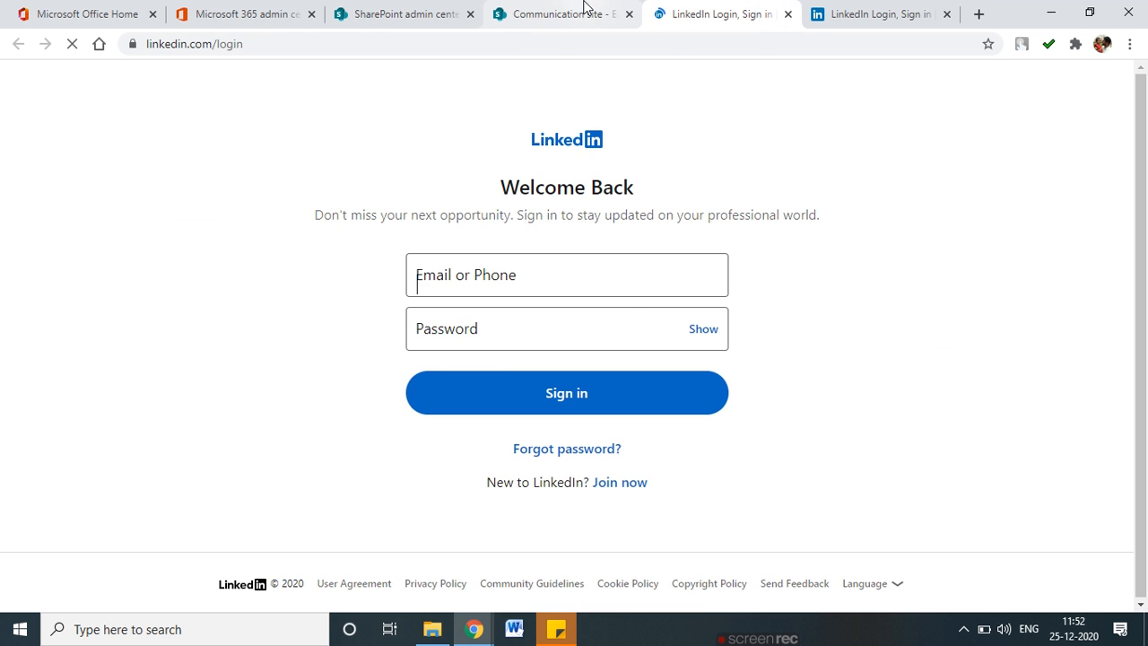
click(584, 11)
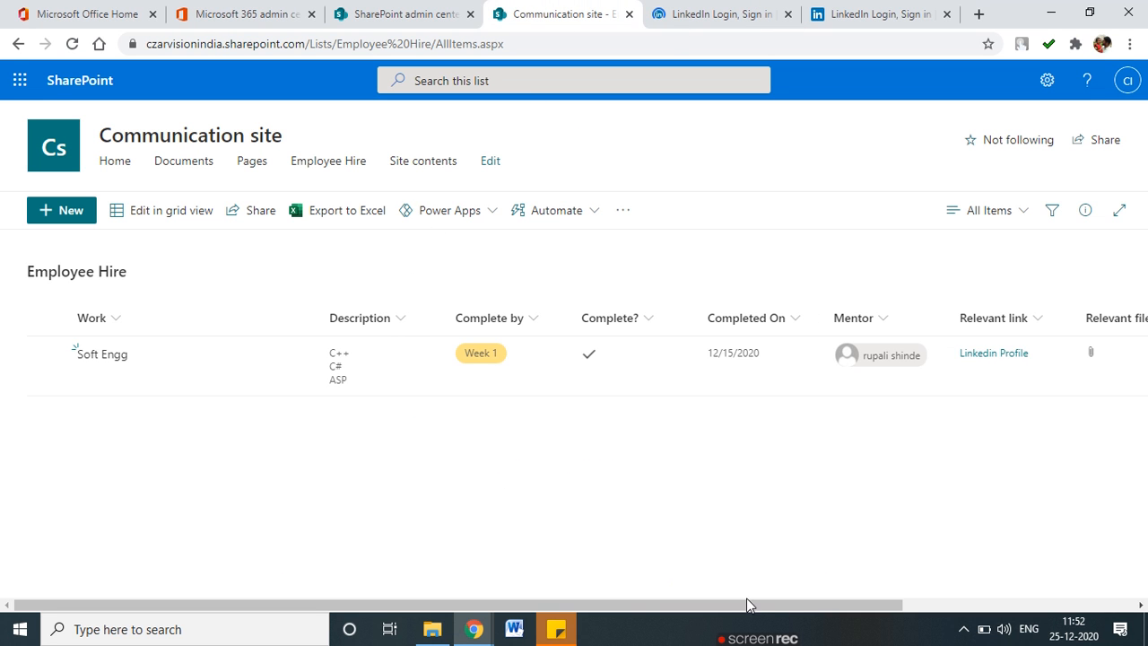
drag(759, 605, 1005, 606)
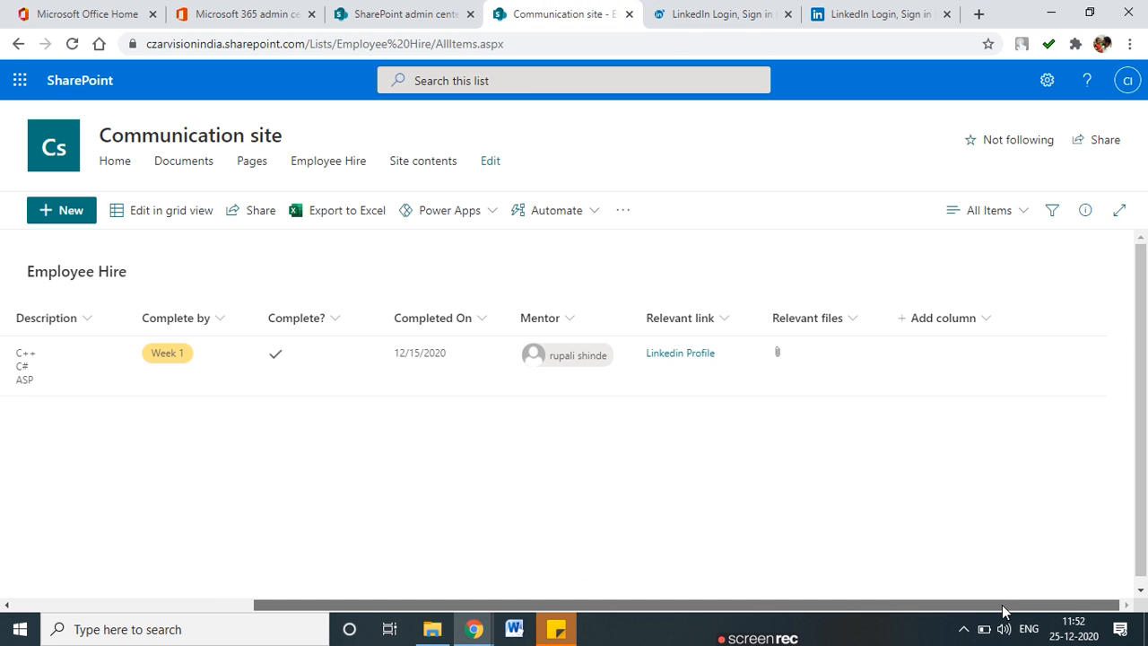
Start two Choice column drafts for the department and abandon both.
click(975, 320)
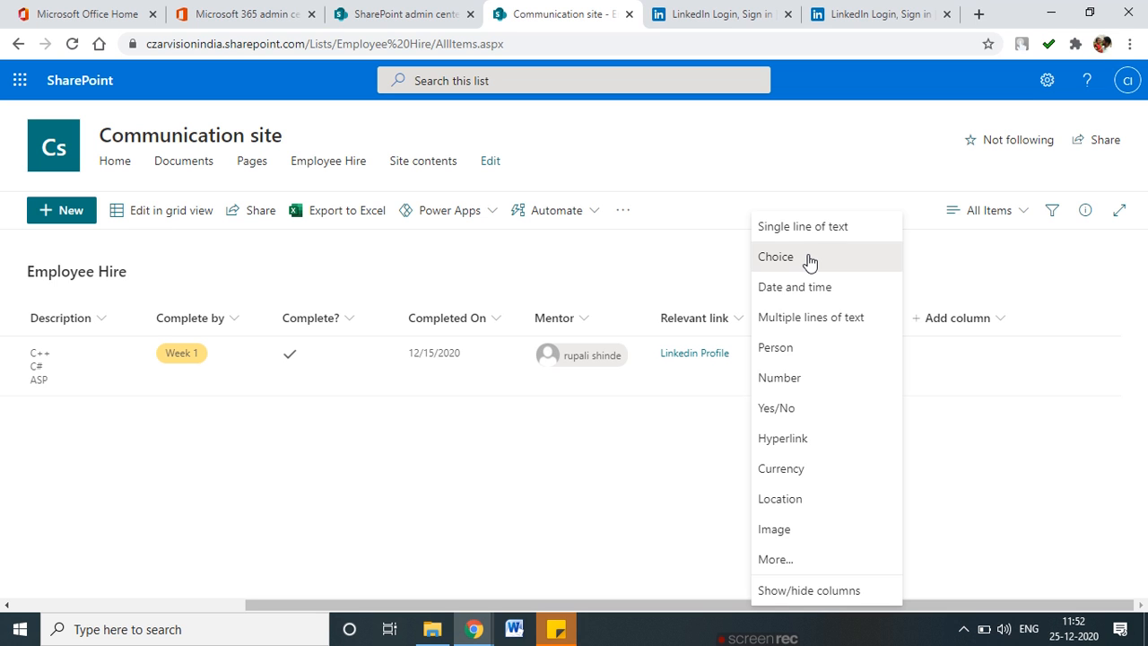
click(809, 259)
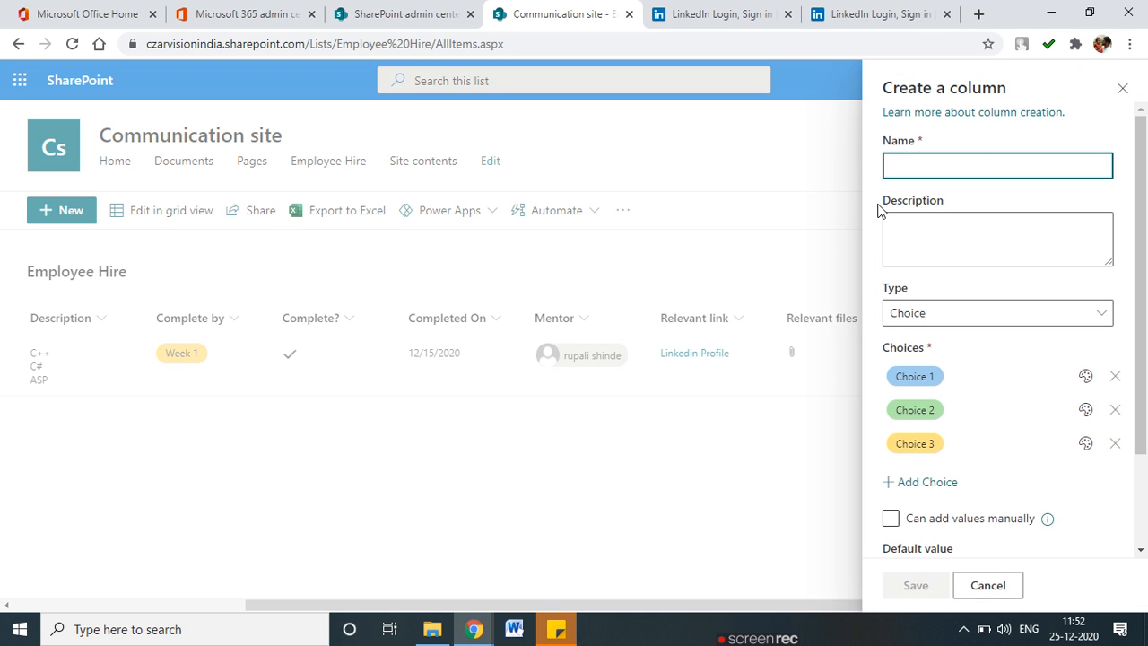
text(Dw)
text(epart)
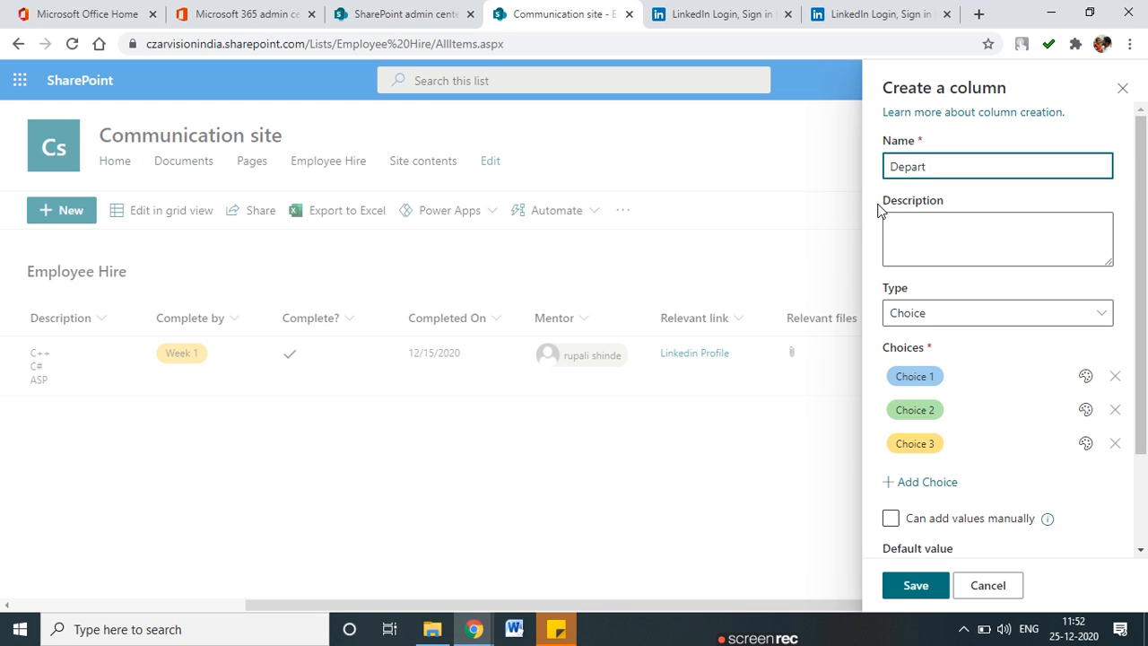
click(933, 311)
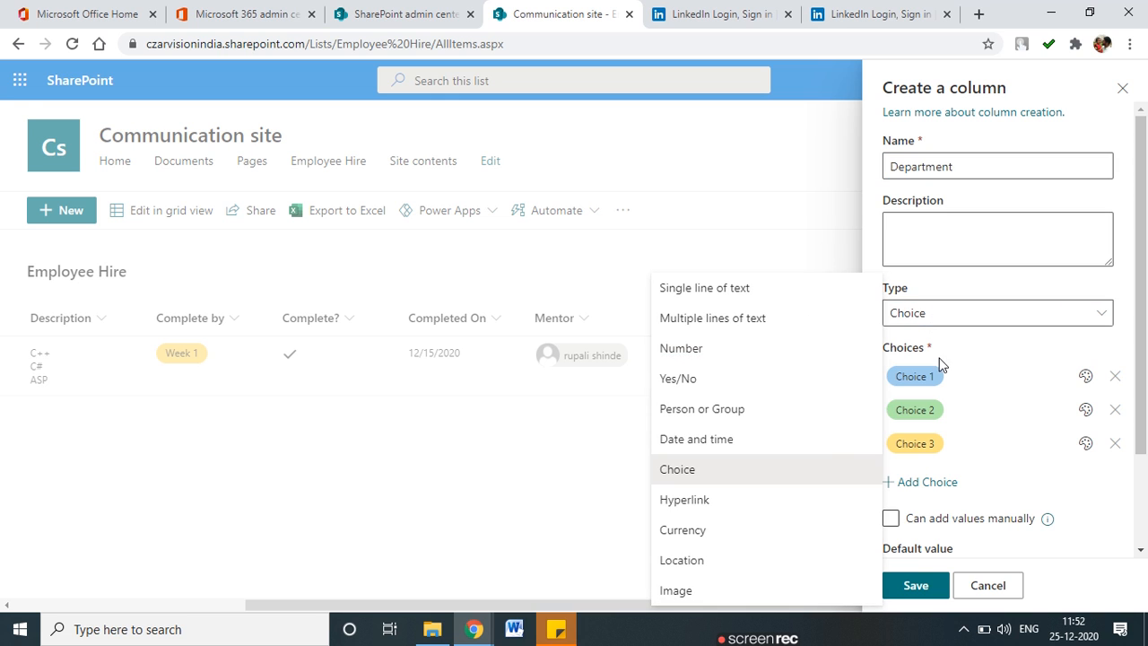
click(594, 457)
click(977, 321)
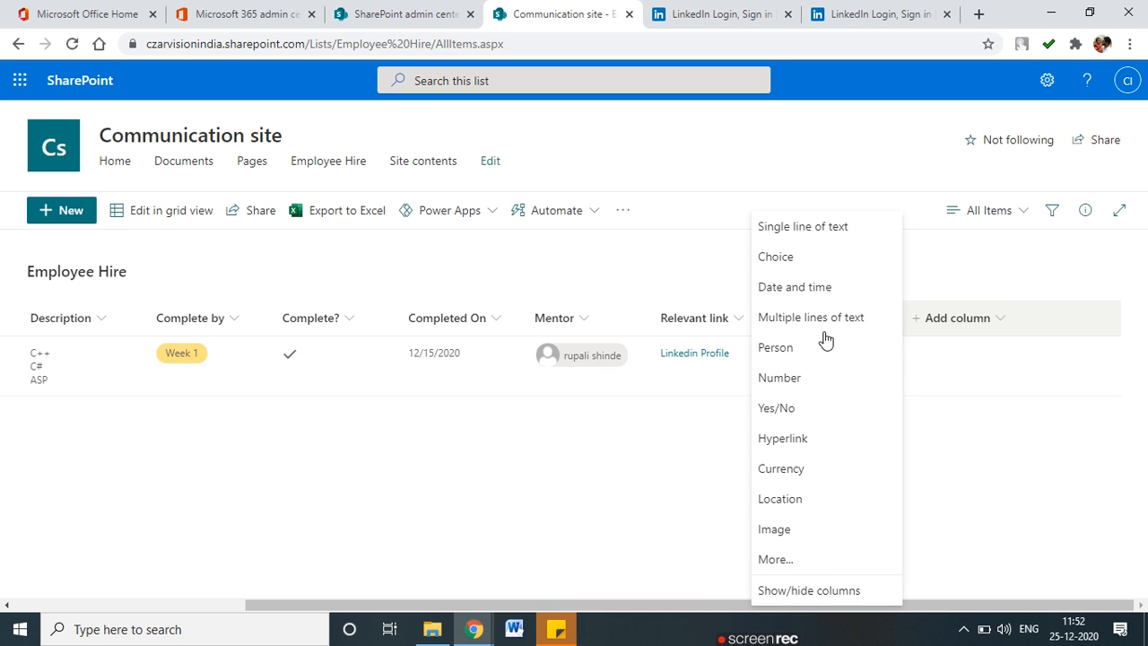
key(Return)
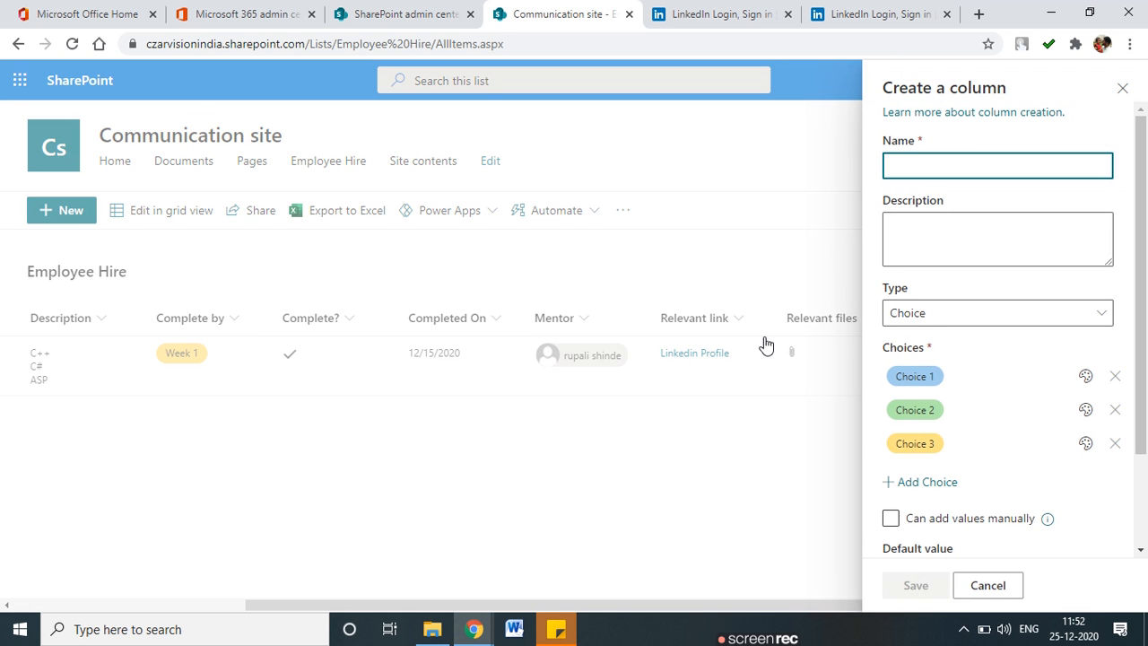
text(Dept)
click(940, 375)
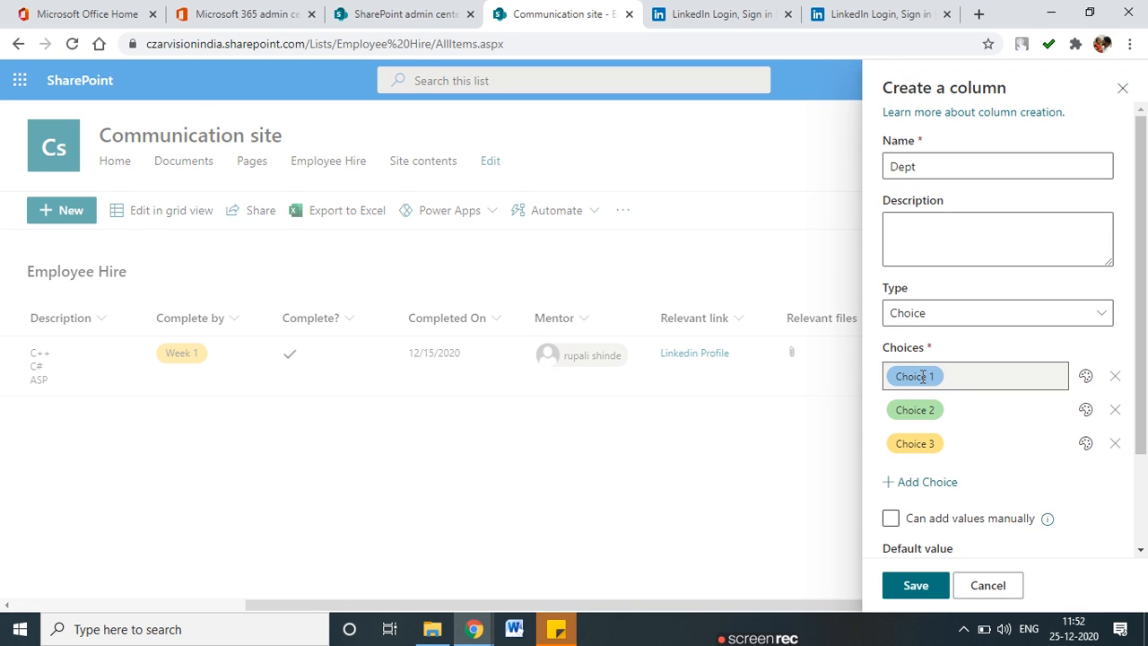
click(950, 377)
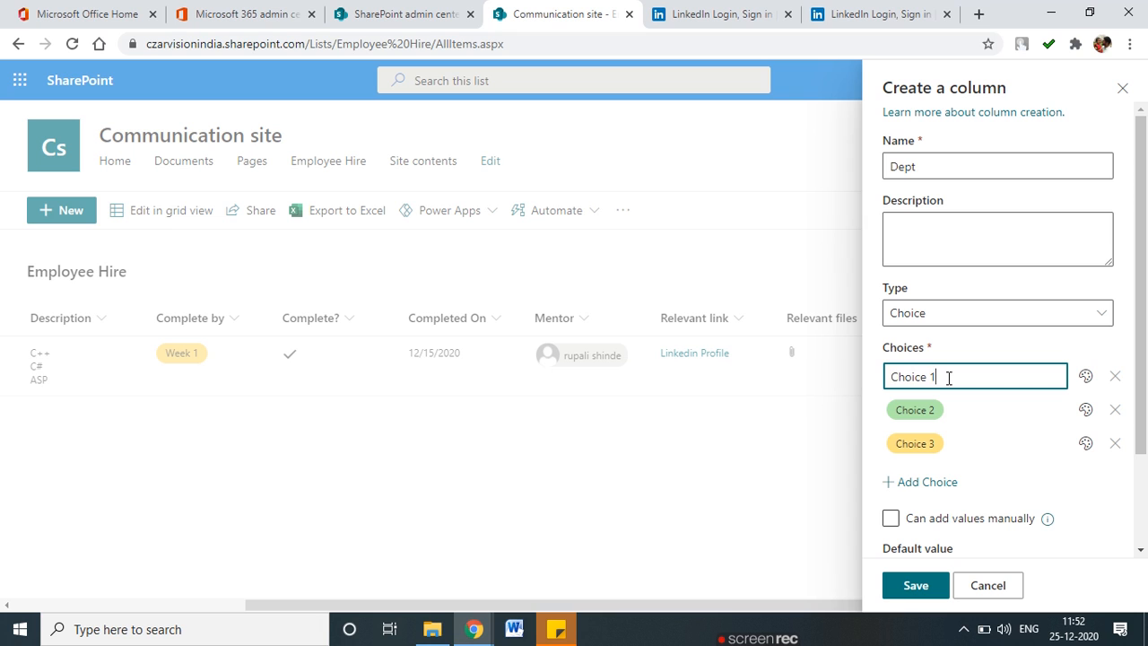
text(HE)
drag(983, 378, 795, 380)
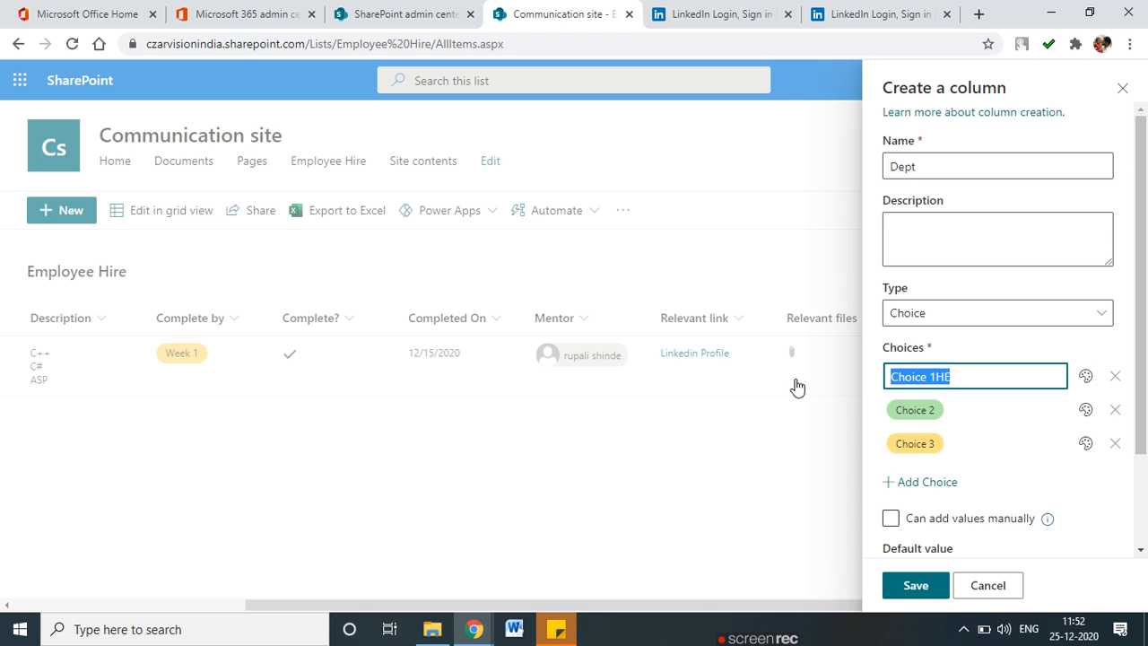
text(HR)
click(783, 373)
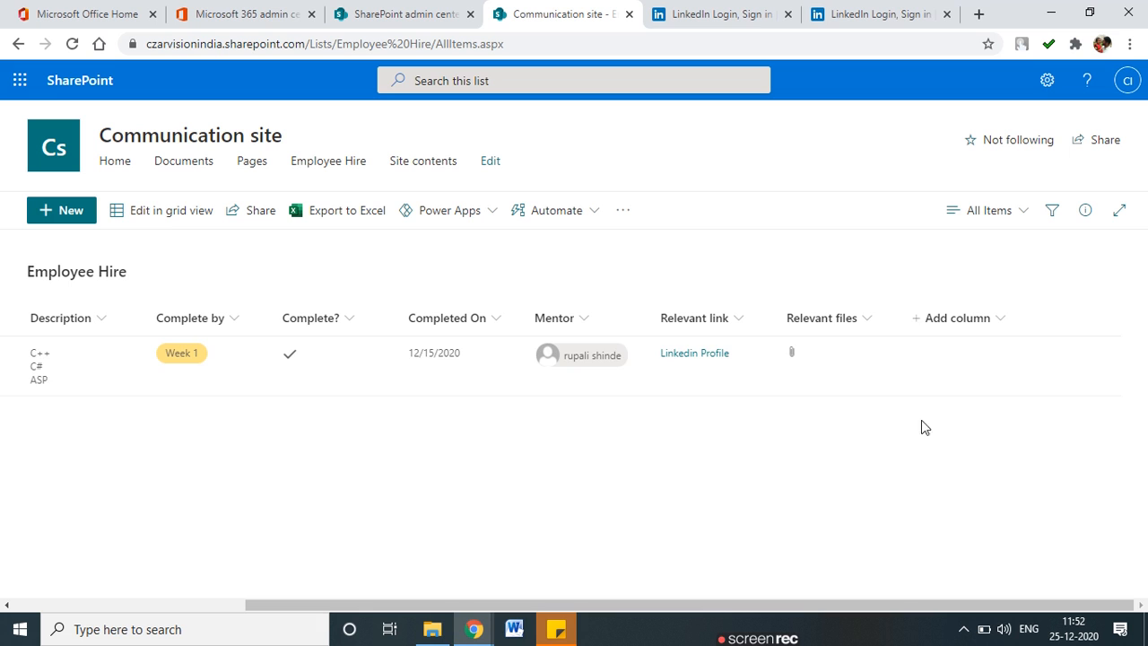
Create the DEPT choice column with choices HR, Mark and Sales and save it.
click(981, 330)
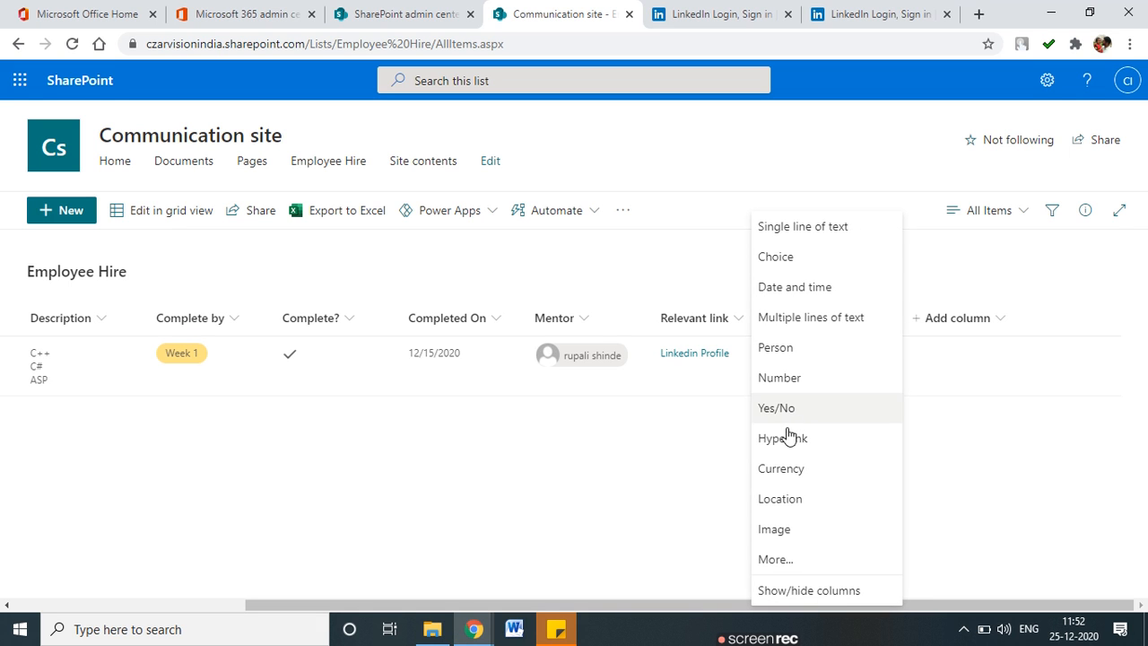
click(780, 262)
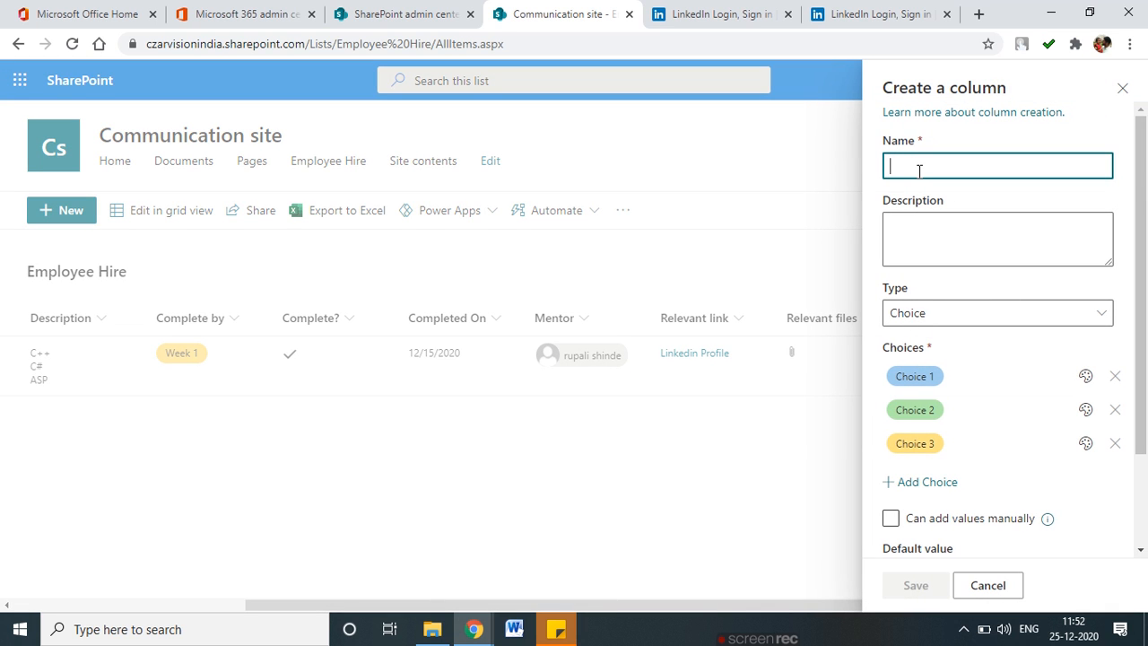
text(DEPT)
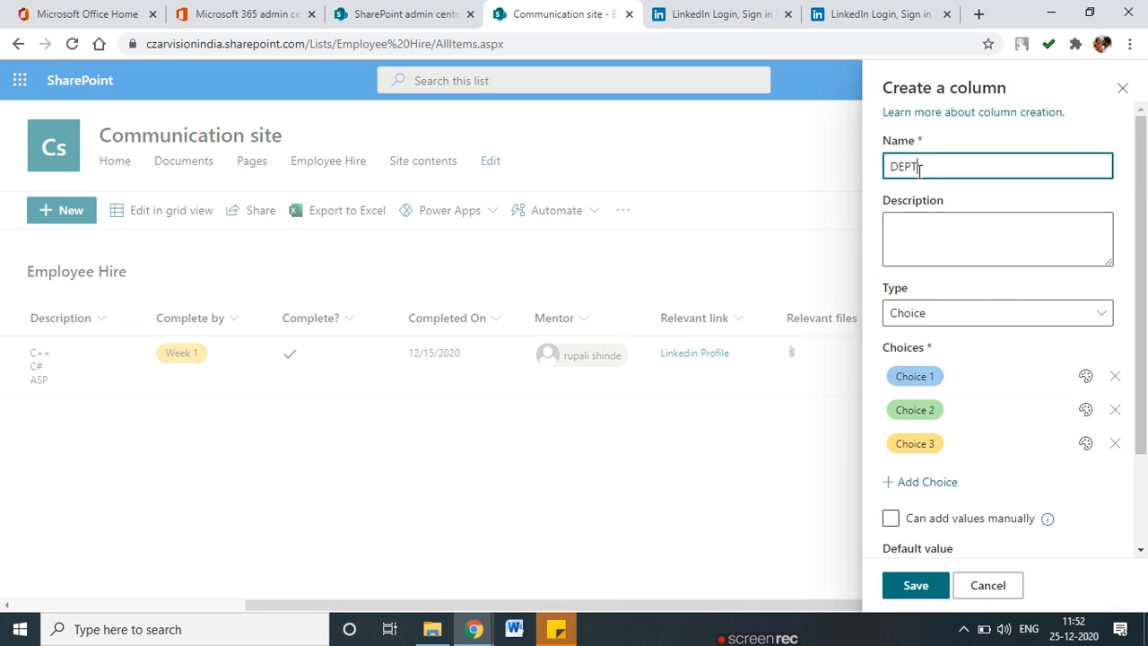
click(920, 377)
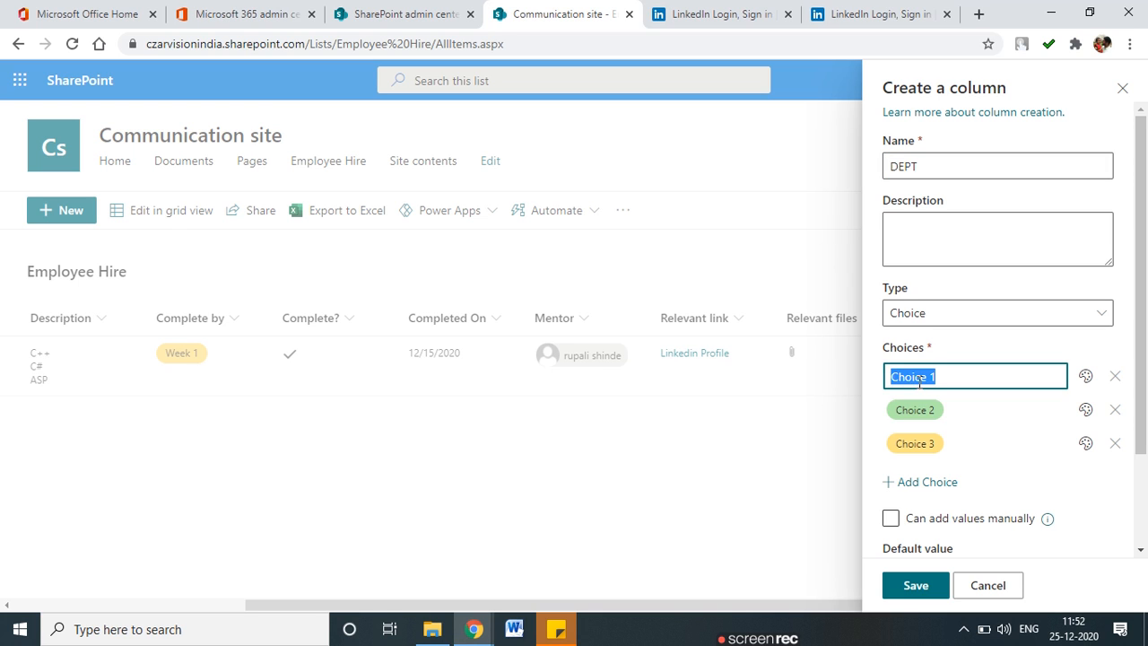
text(HR)
click(909, 407)
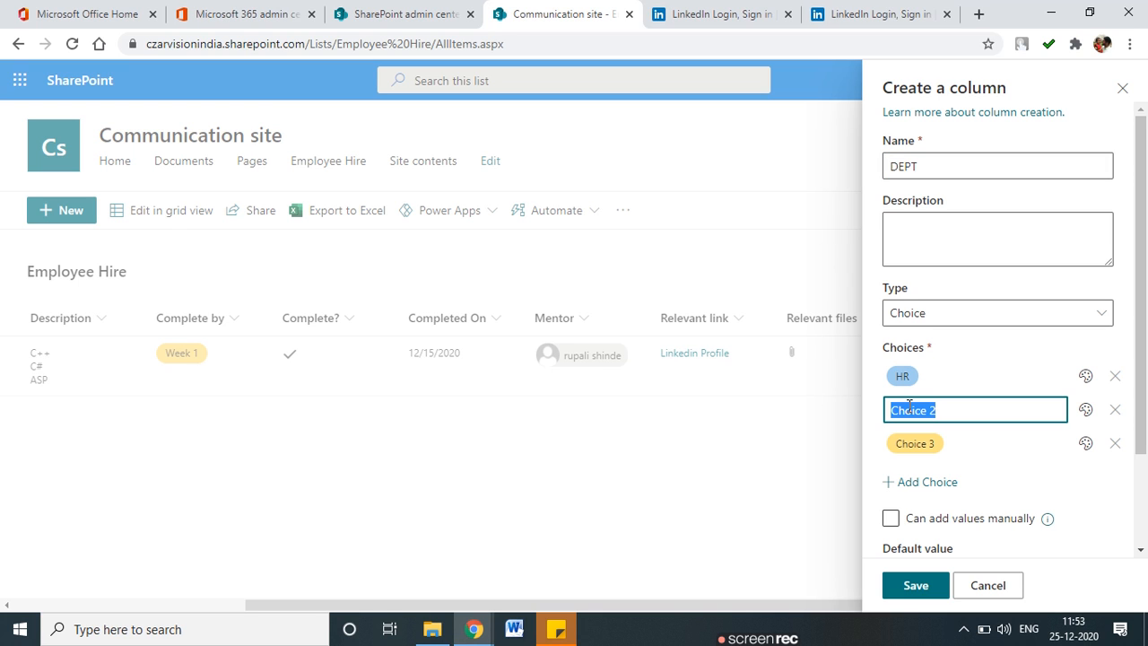
text(Ma)
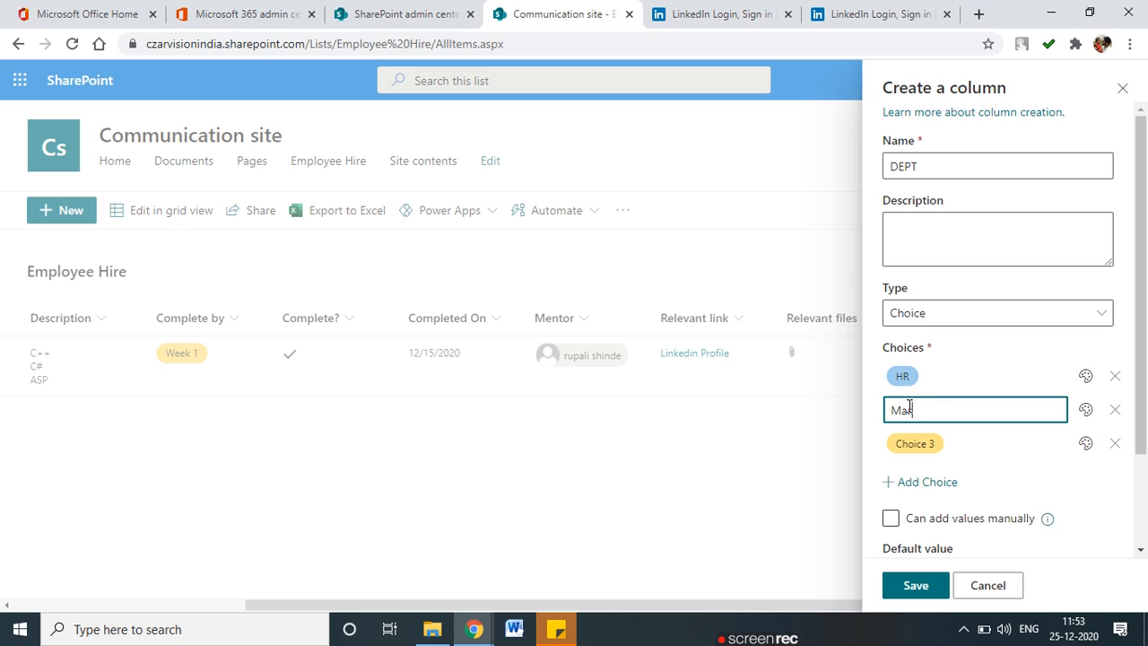
text(rk)
click(912, 434)
text(Sales)
click(988, 486)
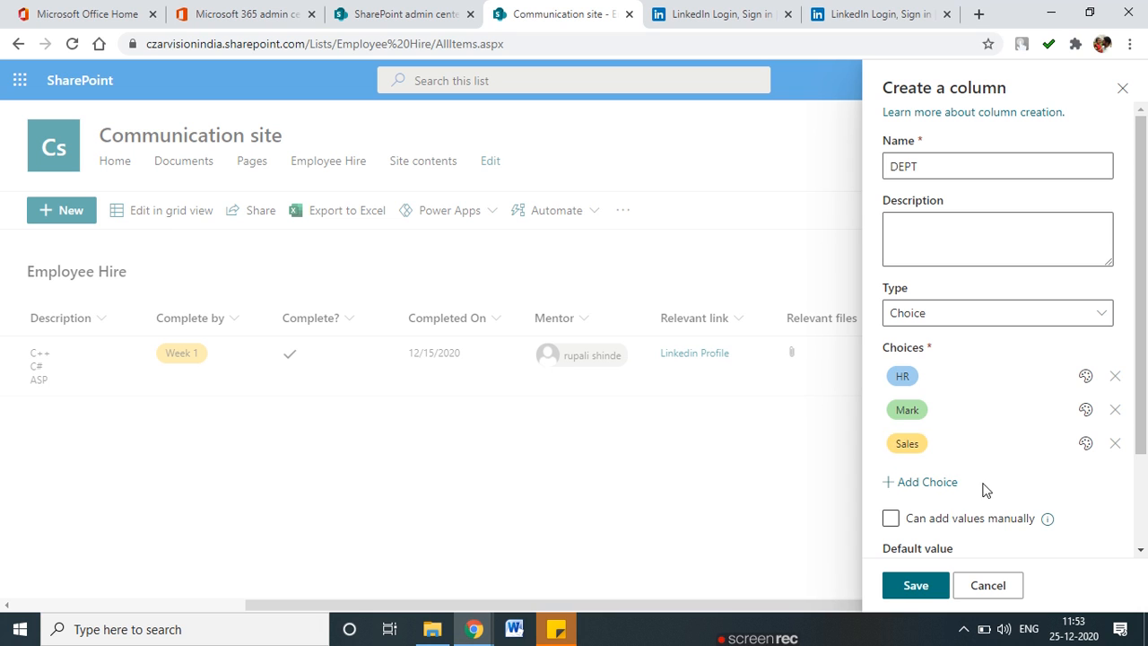
scroll(925, 512, down, 1)
scroll(925, 512, down, 1)
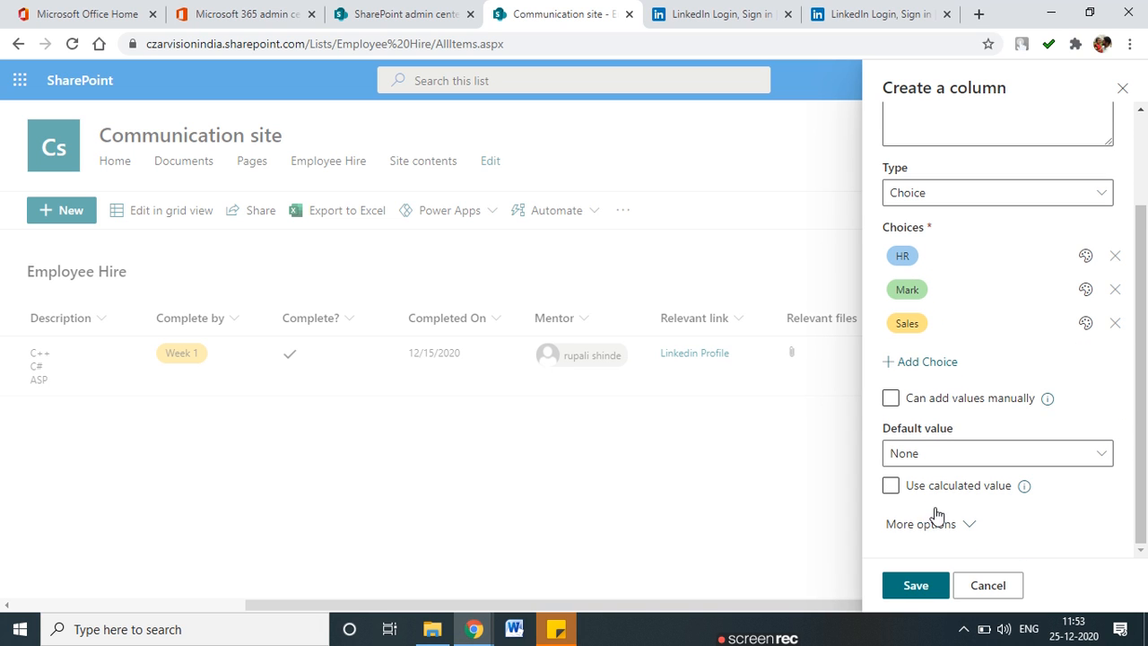
click(916, 583)
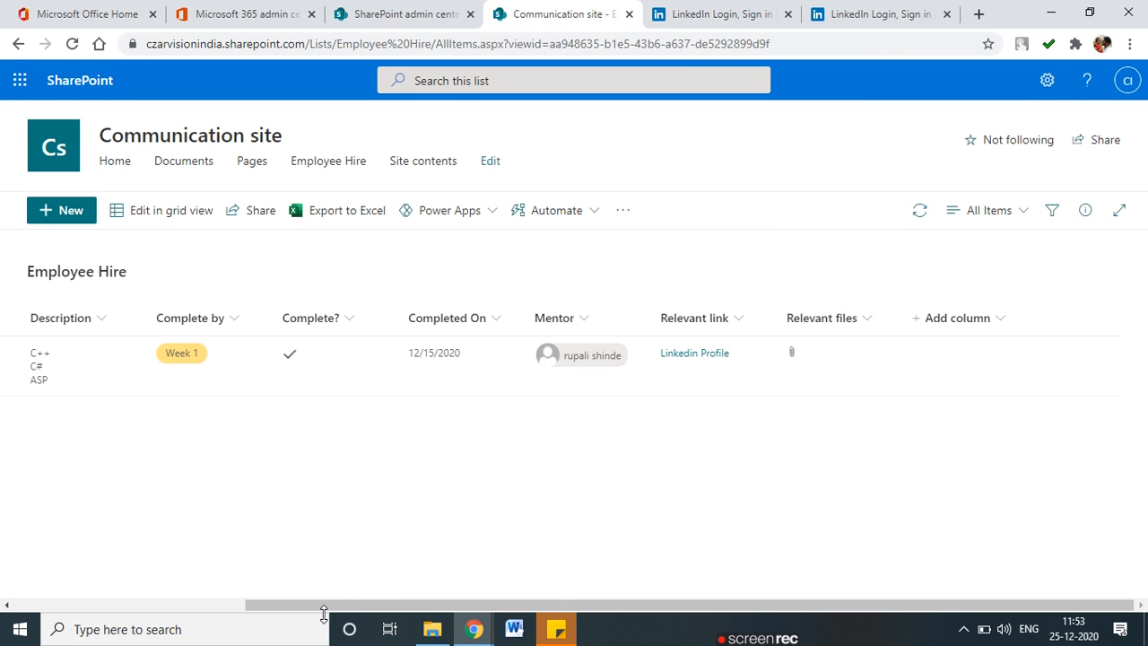
Open the new item form and close it again without saving.
drag(326, 608, 903, 415)
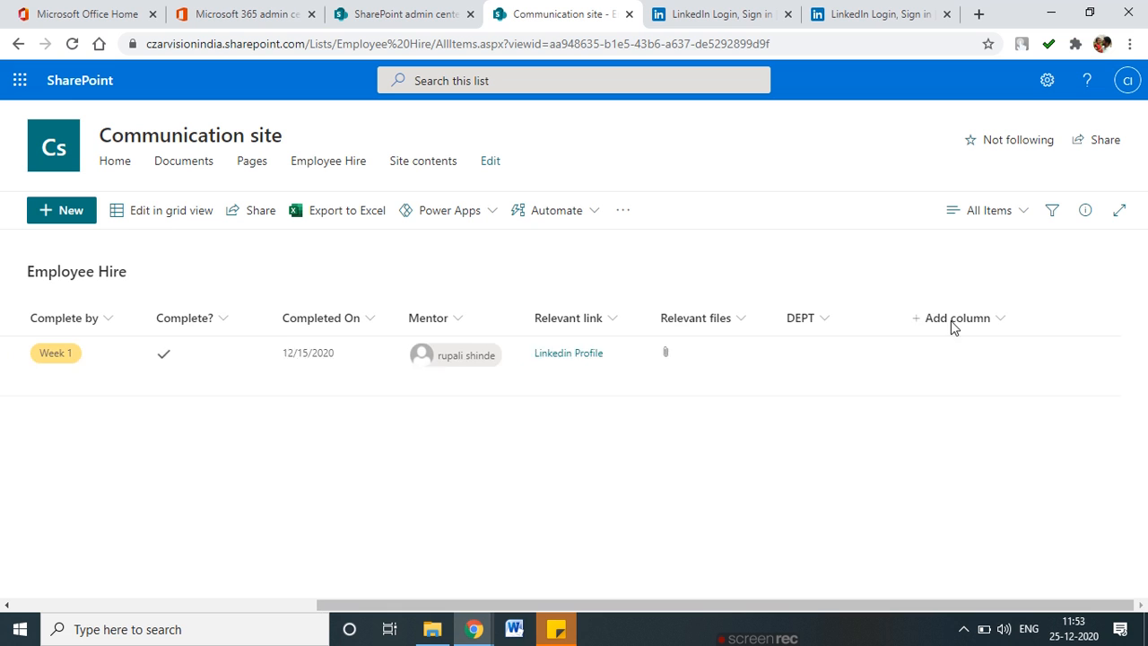
drag(756, 608, 454, 607)
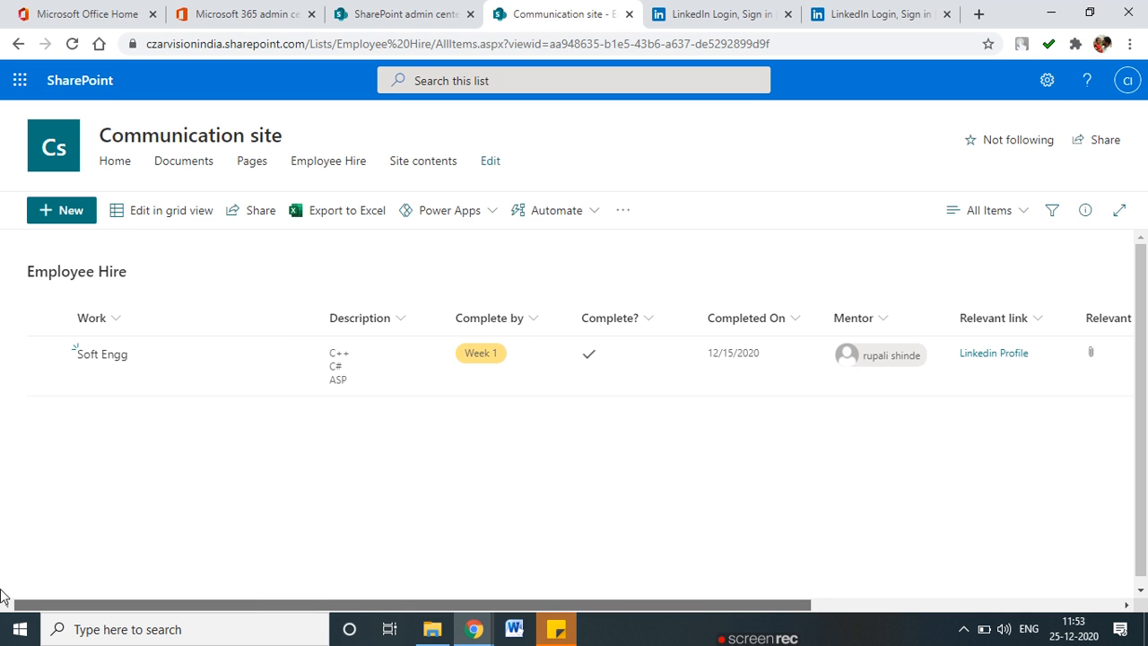
click(57, 209)
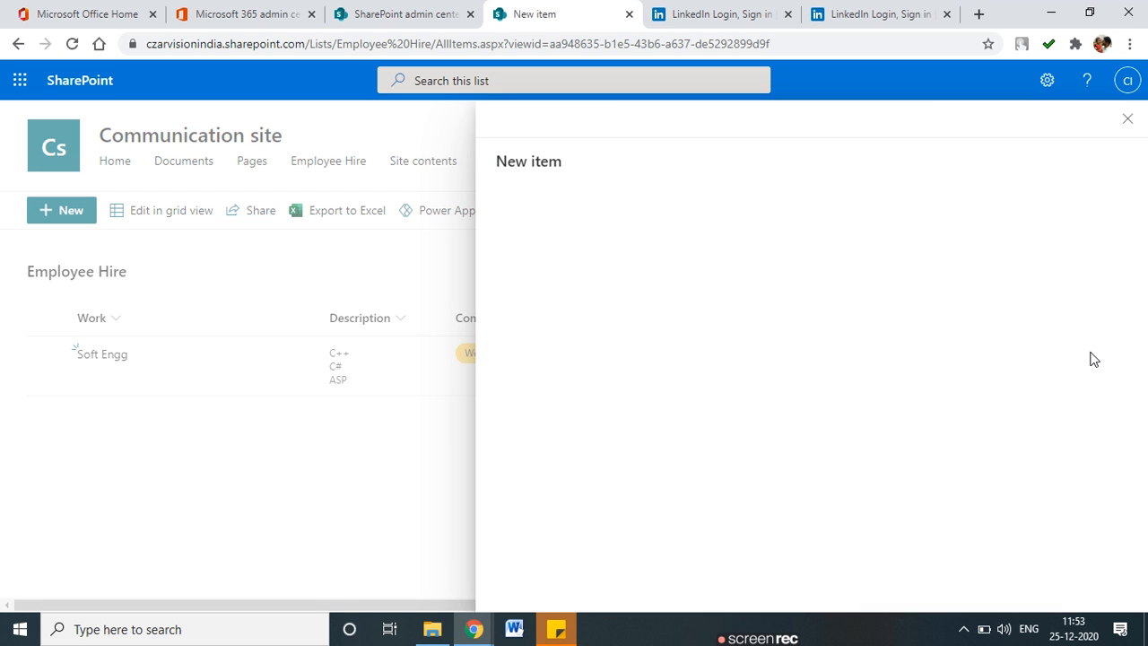
scroll(1029, 383, down, 5)
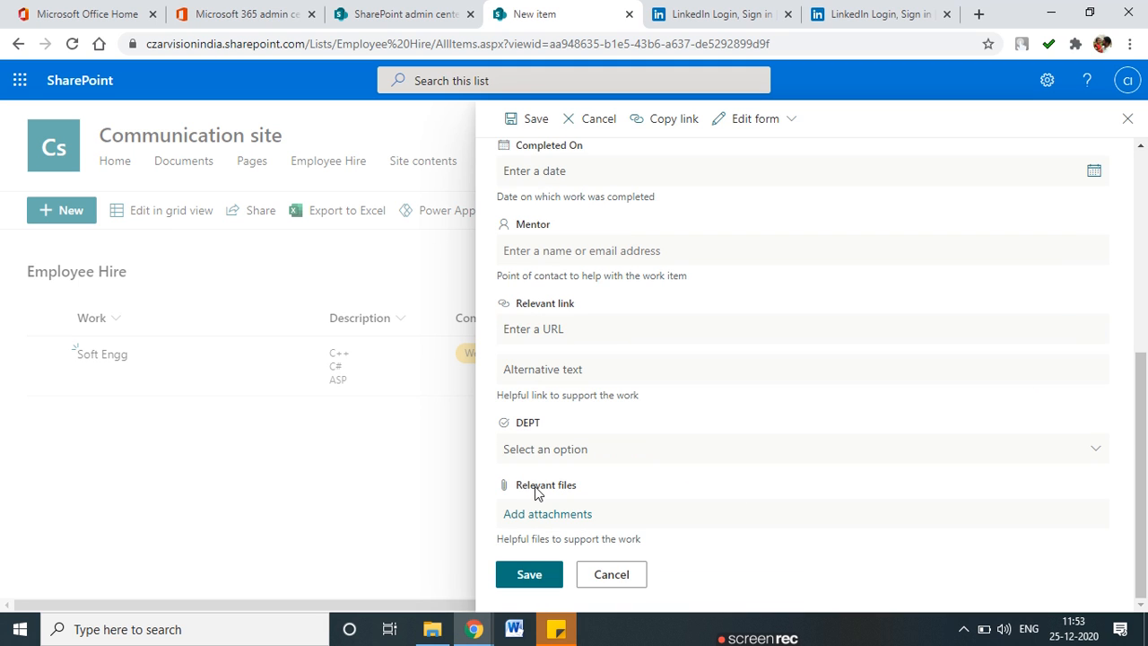
mouse_move(571, 415)
mouse_down()
mouse_move(483, 424)
mouse_move(627, 458)
mouse_up()
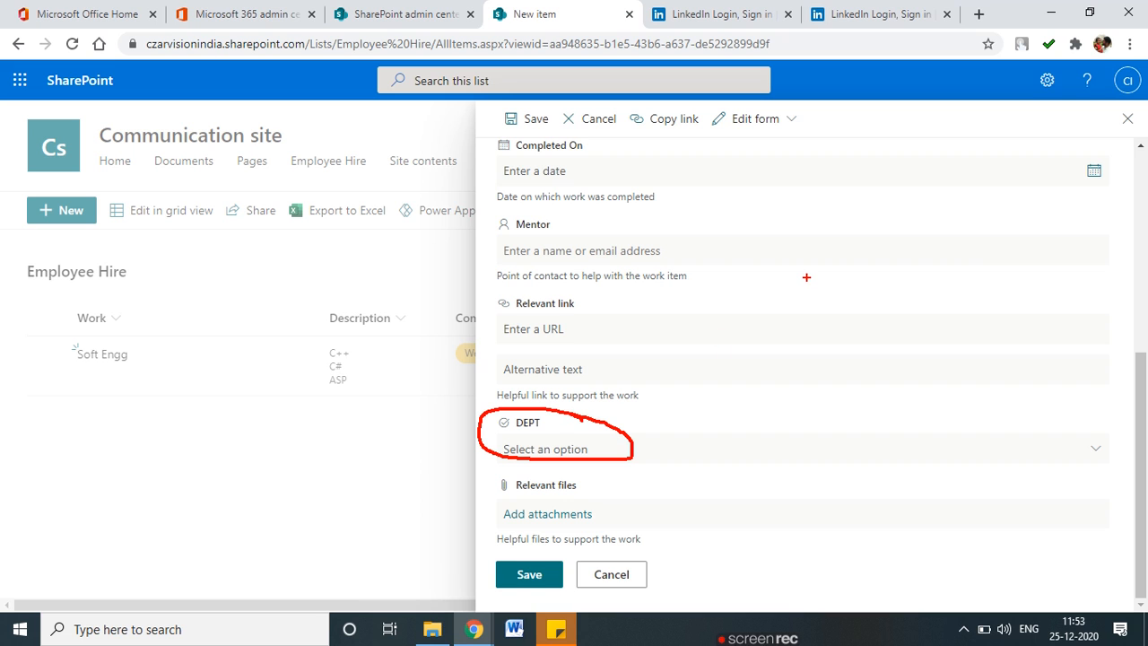
key(Escape)
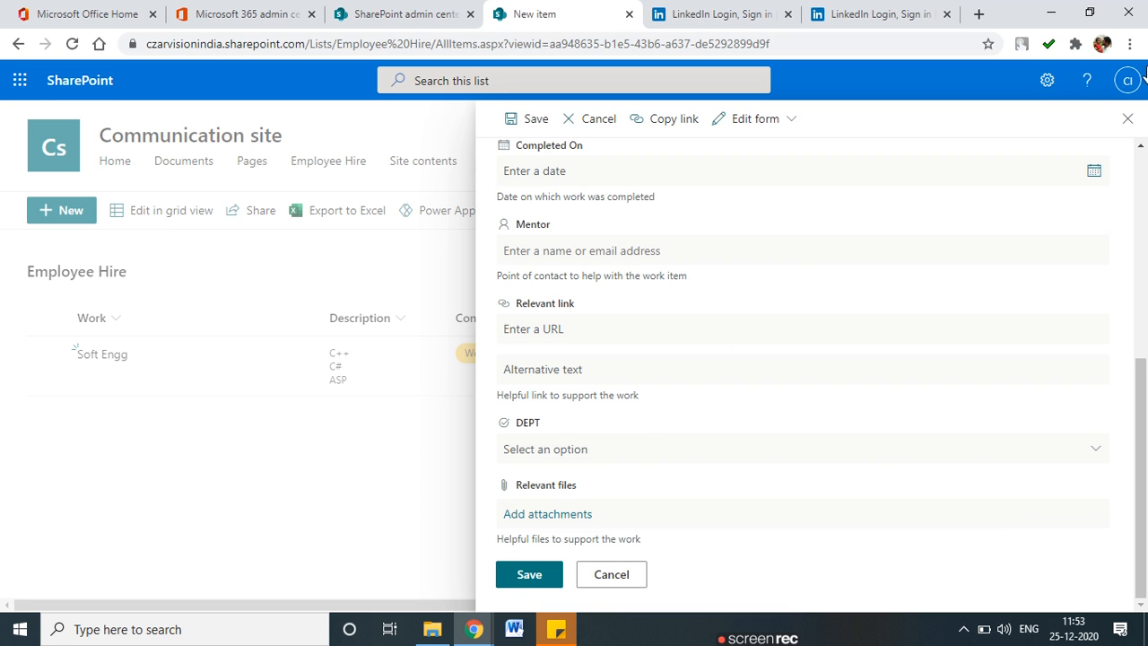
click(1126, 118)
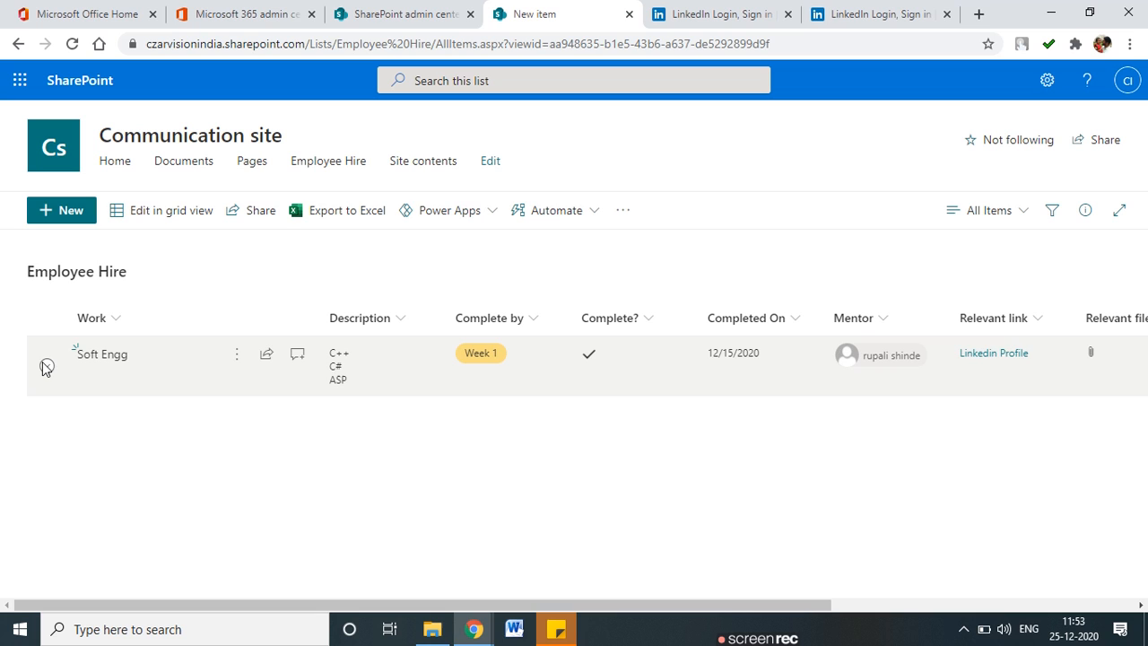
Edit the Soft Engg item, choose Mark as its DEPT, and save.
click(47, 366)
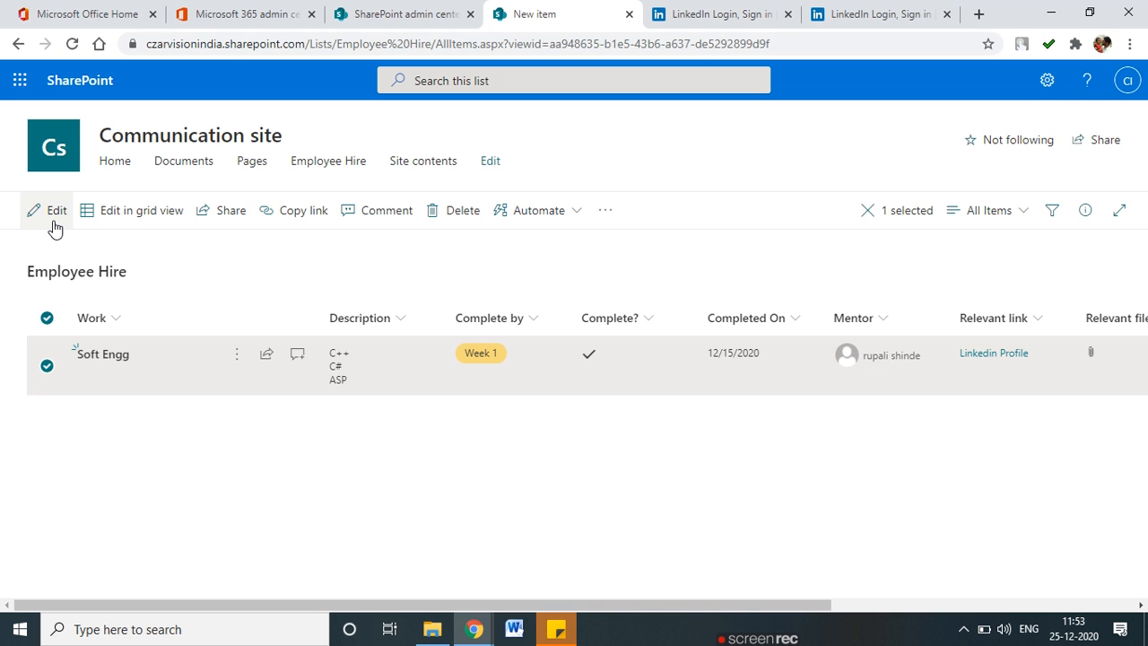
click(142, 219)
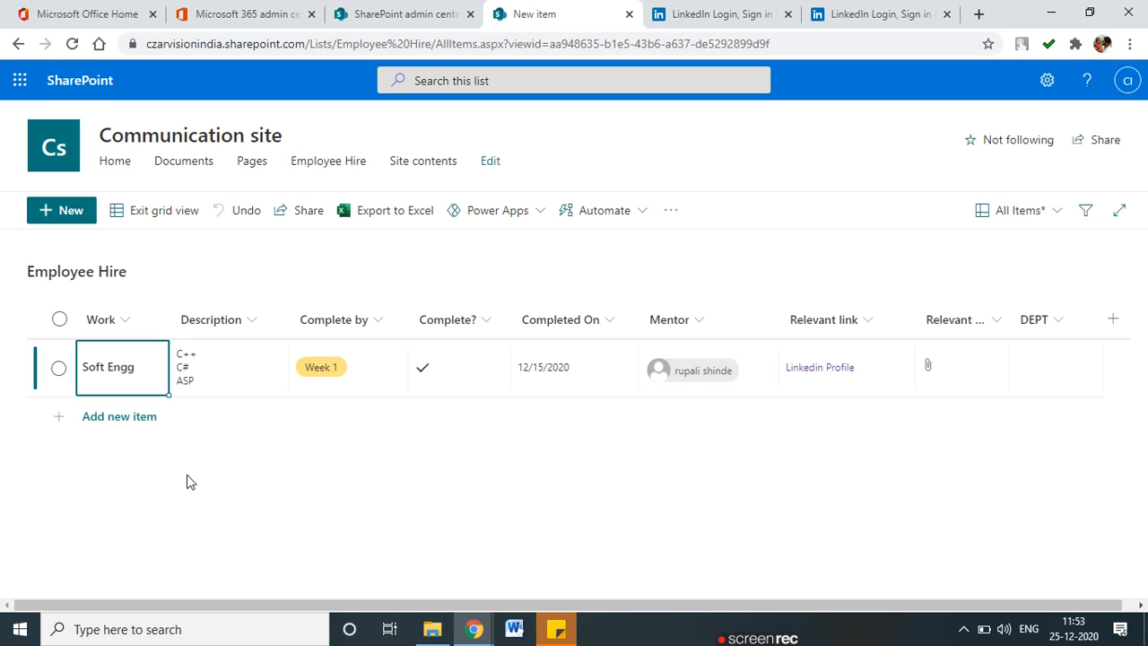
click(151, 215)
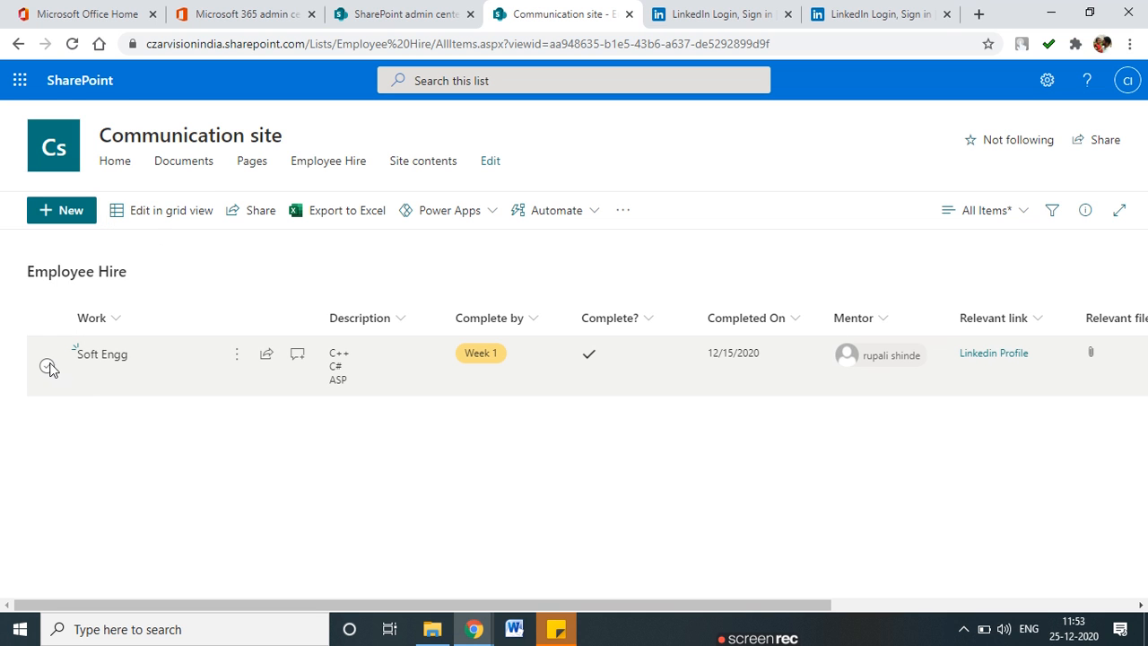
click(48, 366)
click(54, 213)
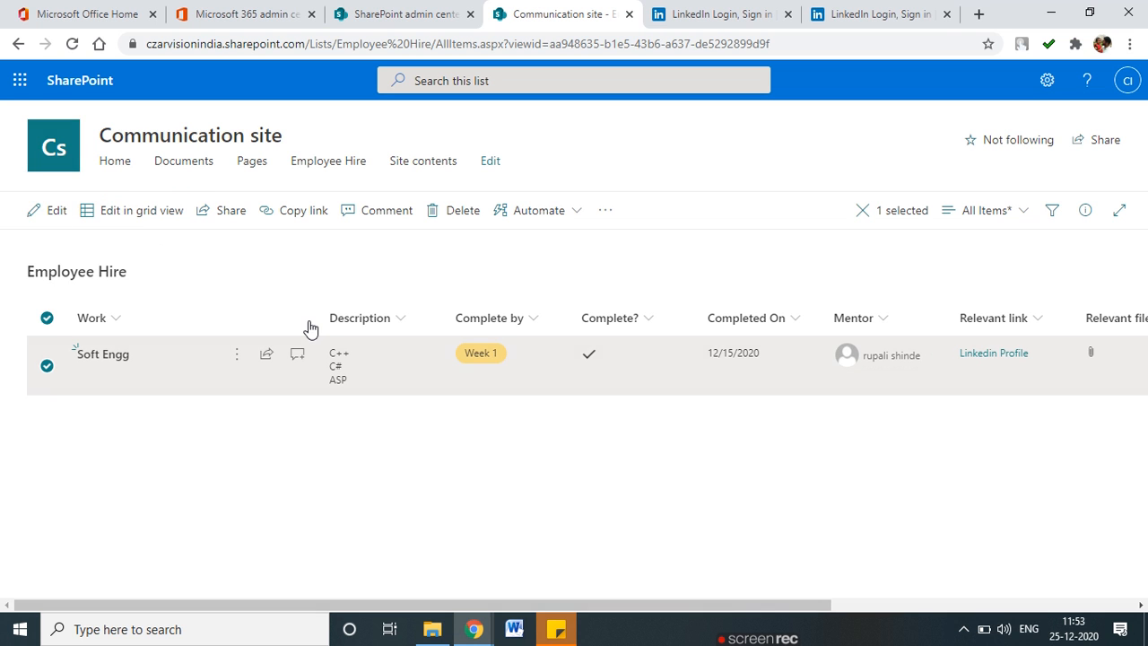
scroll(712, 271, down, 3)
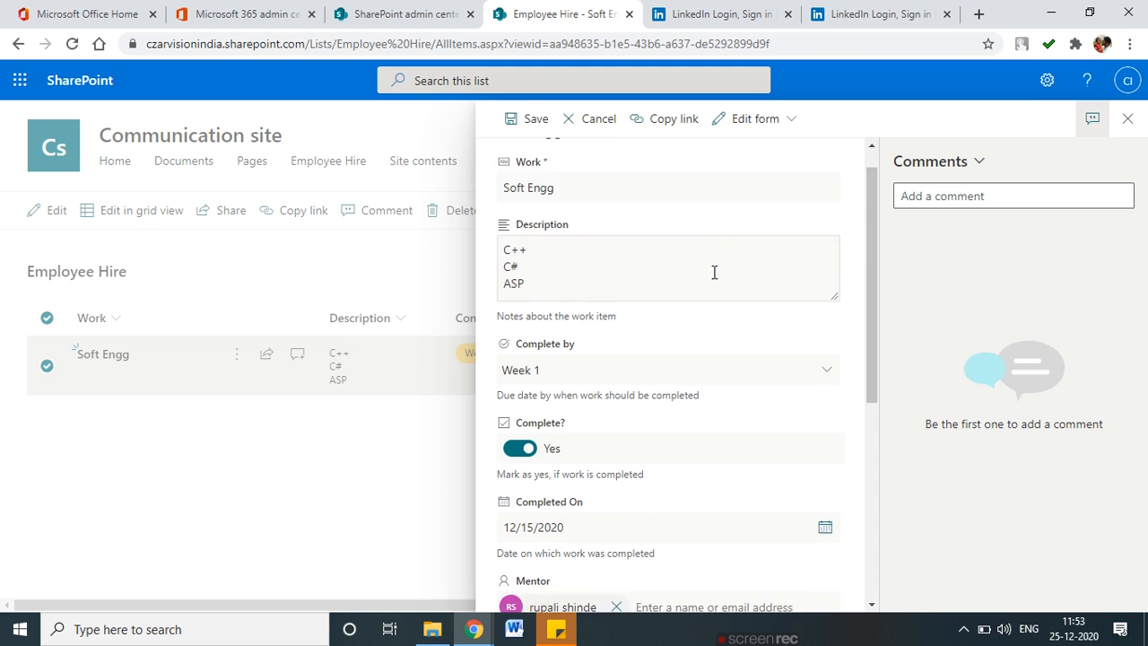
scroll(728, 361, down, 2)
click(584, 411)
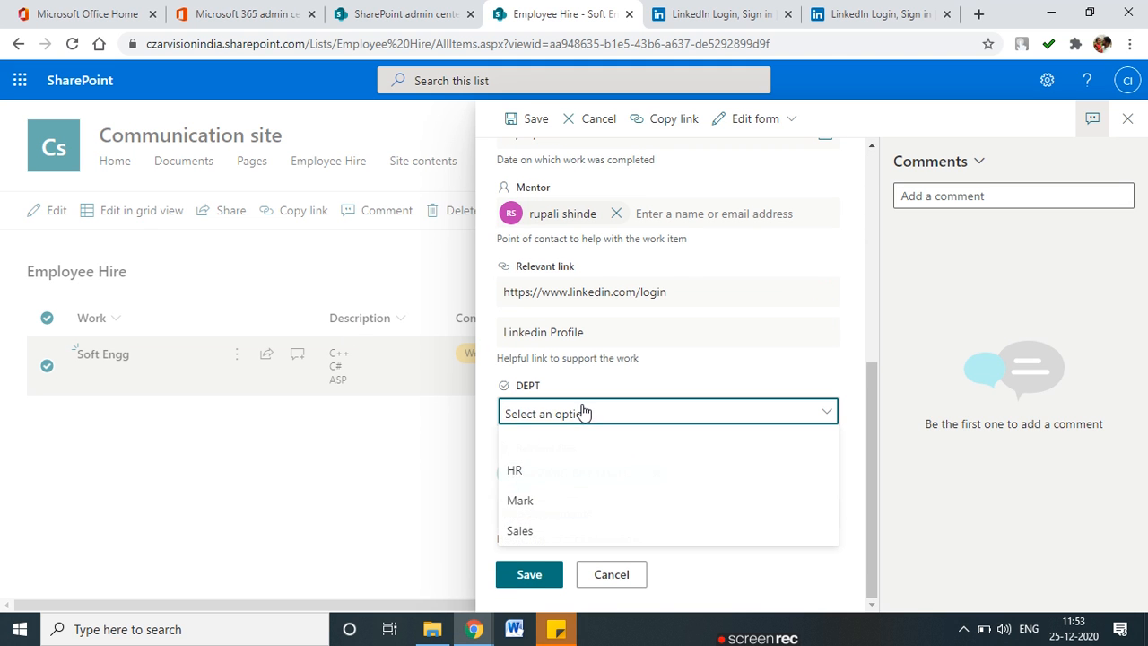
click(547, 503)
click(523, 576)
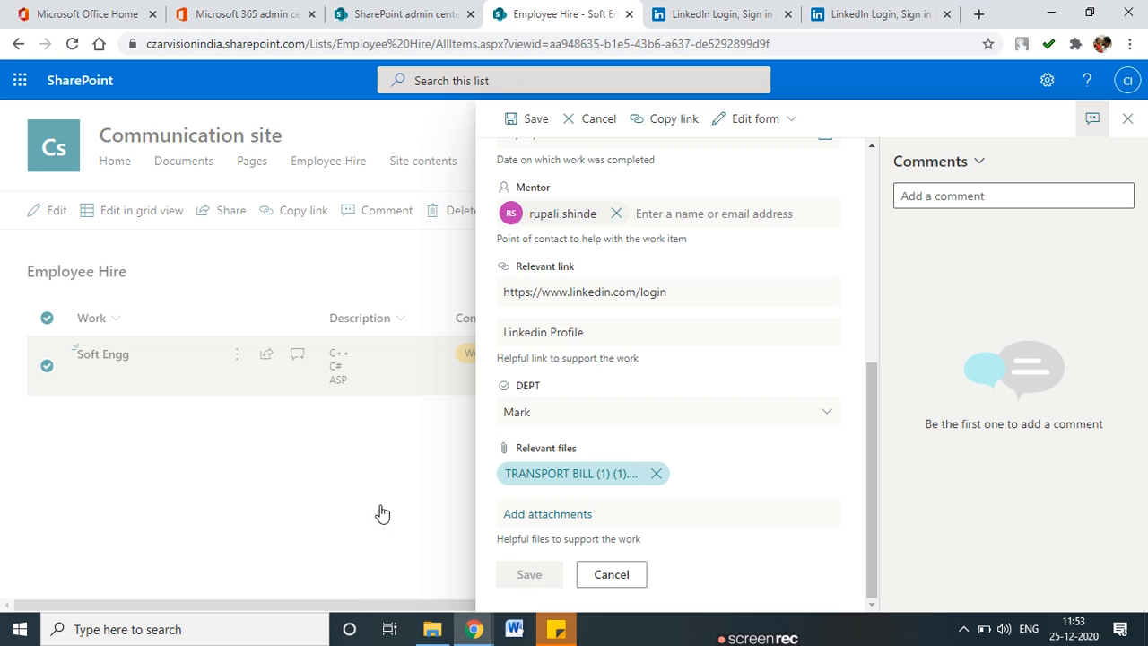
drag(820, 606, 1132, 608)
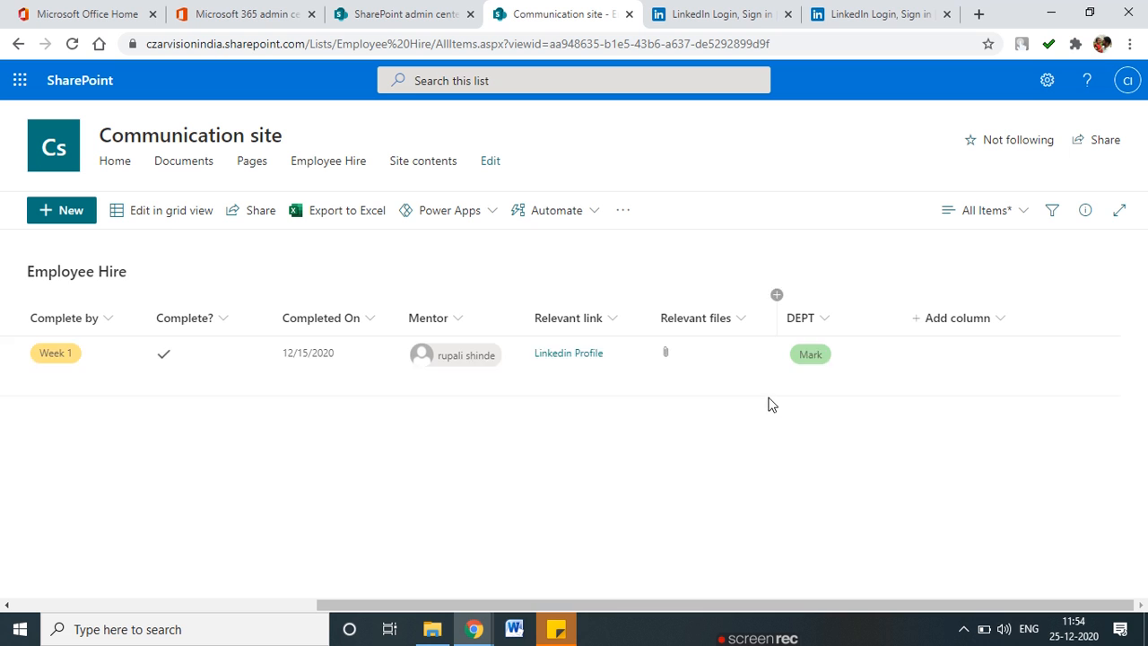
Go to Site contents from the settings gear and start a new list via New > List.
drag(618, 605, 179, 597)
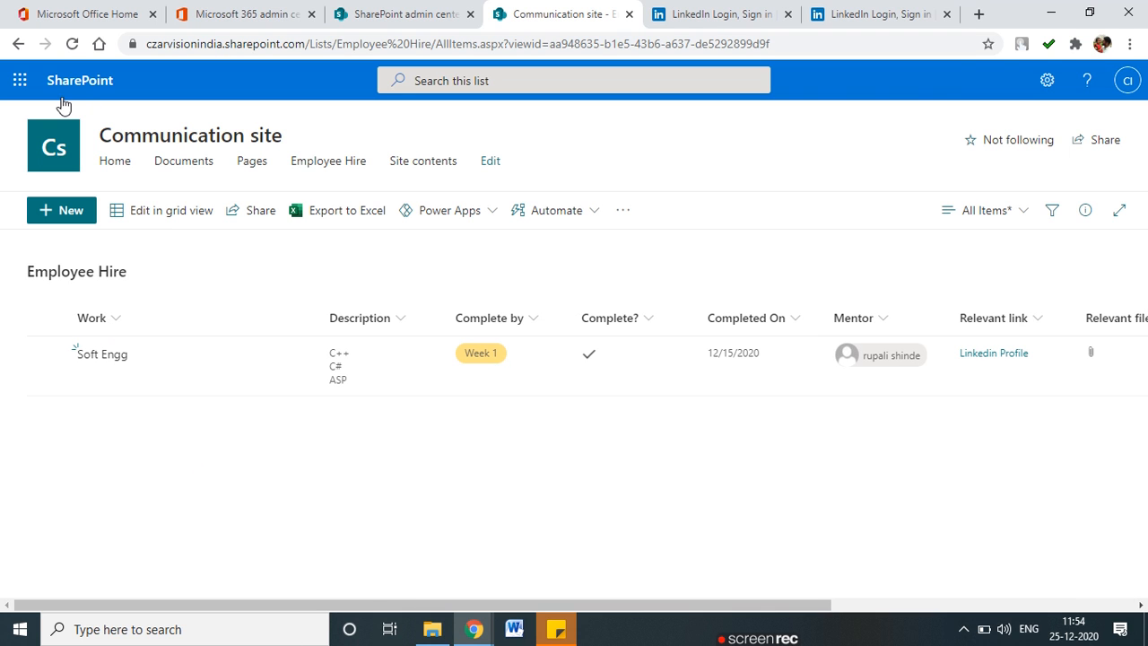
click(1046, 80)
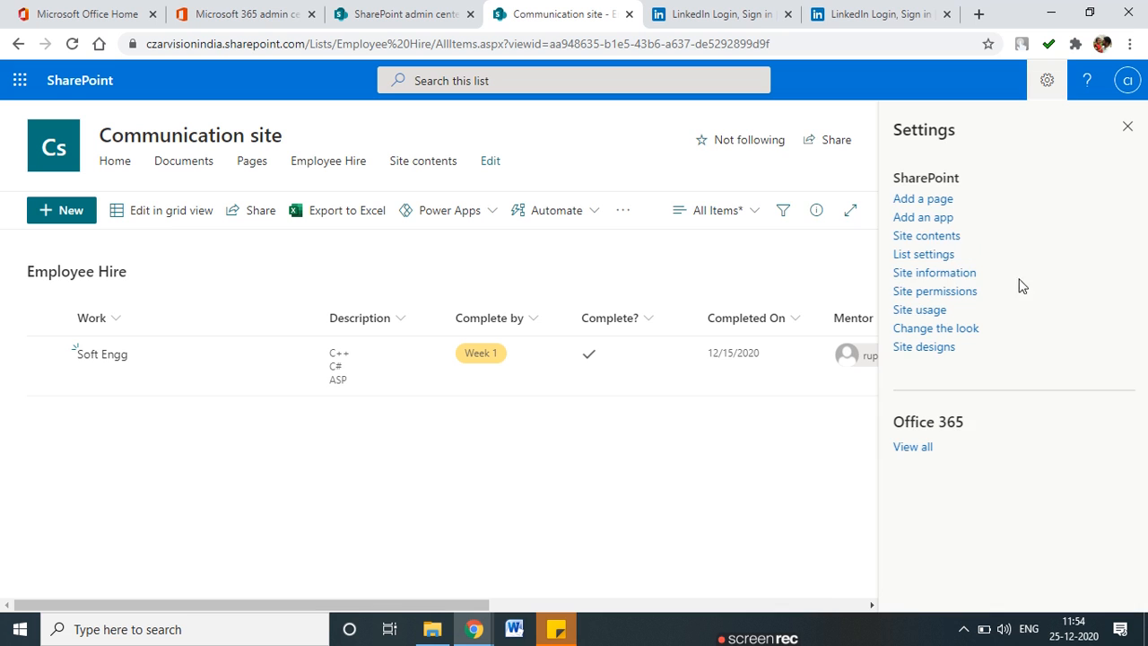
click(926, 236)
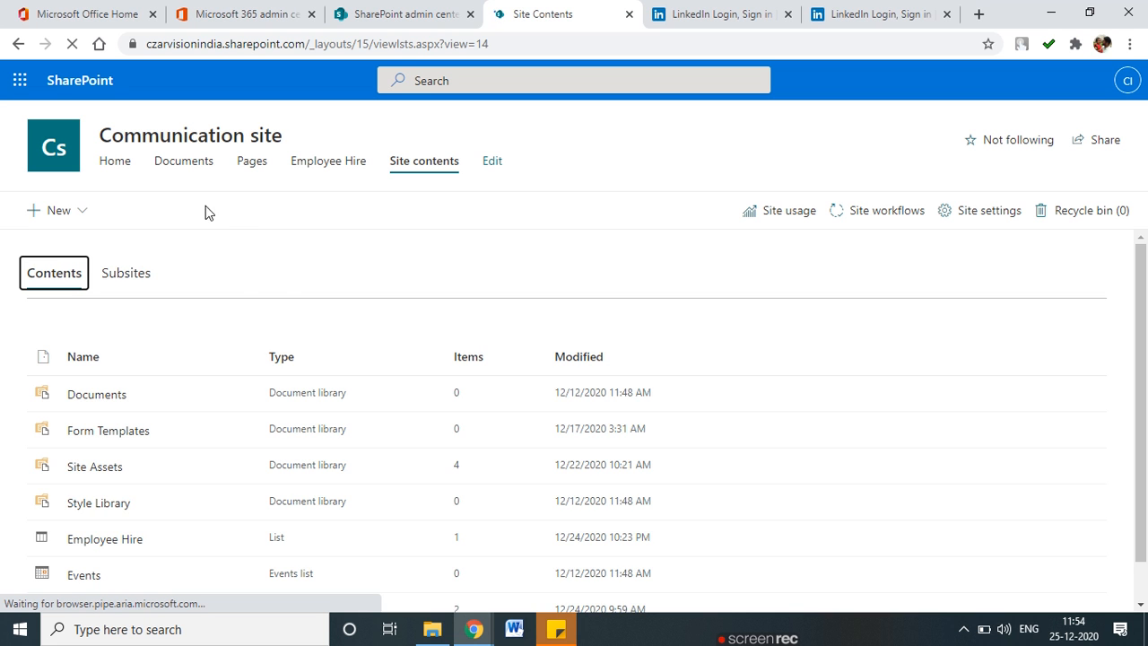
scroll(317, 320, down, 1)
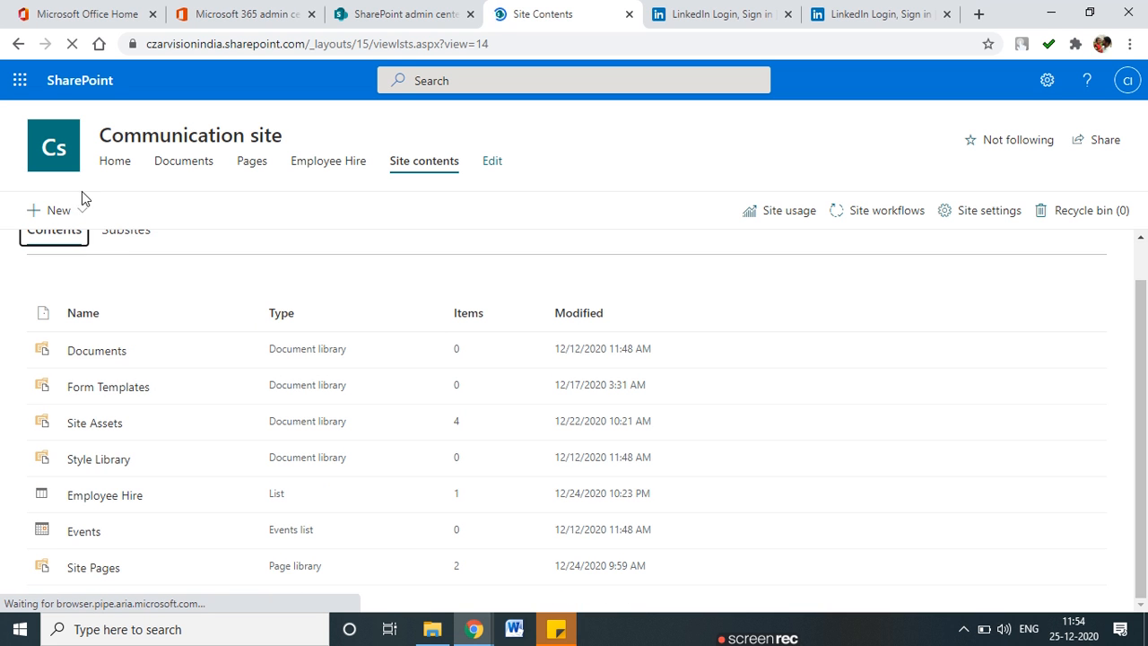
click(88, 216)
click(93, 245)
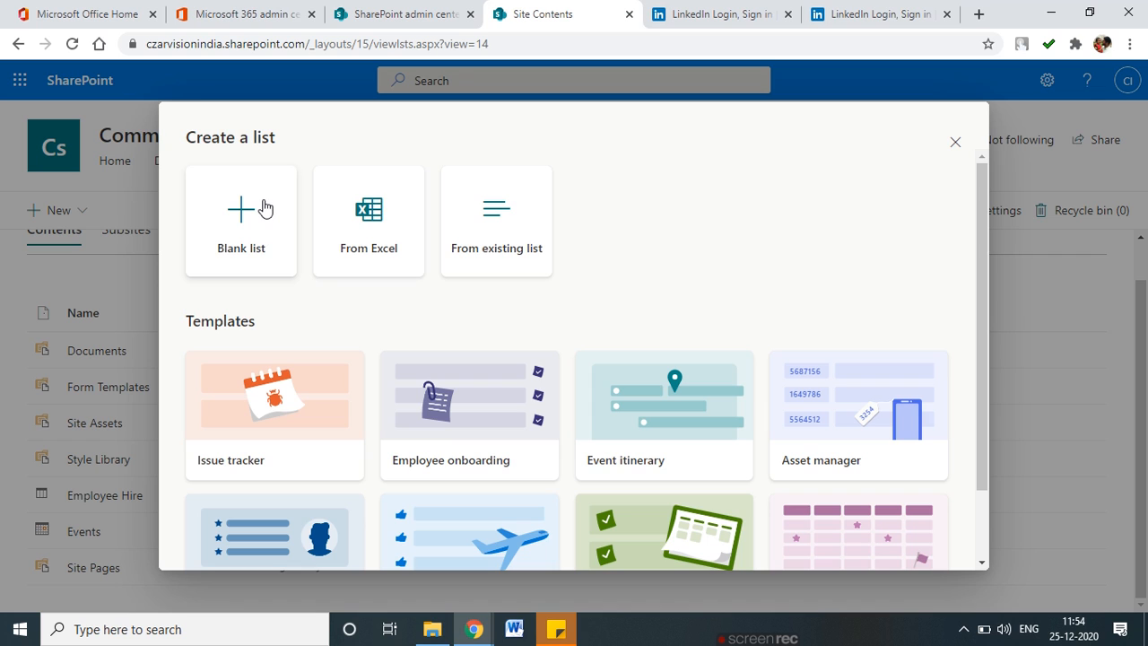
mouse_move(275, 183)
mouse_down()
mouse_move(230, 170)
mouse_move(287, 208)
mouse_up()
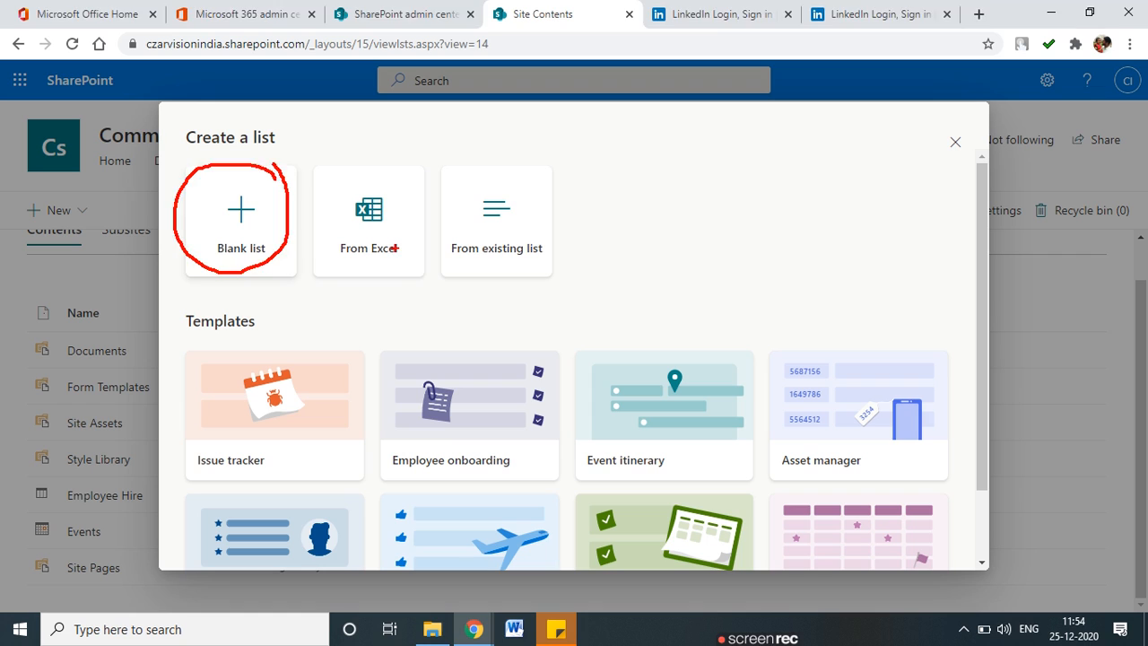
key(Escape)
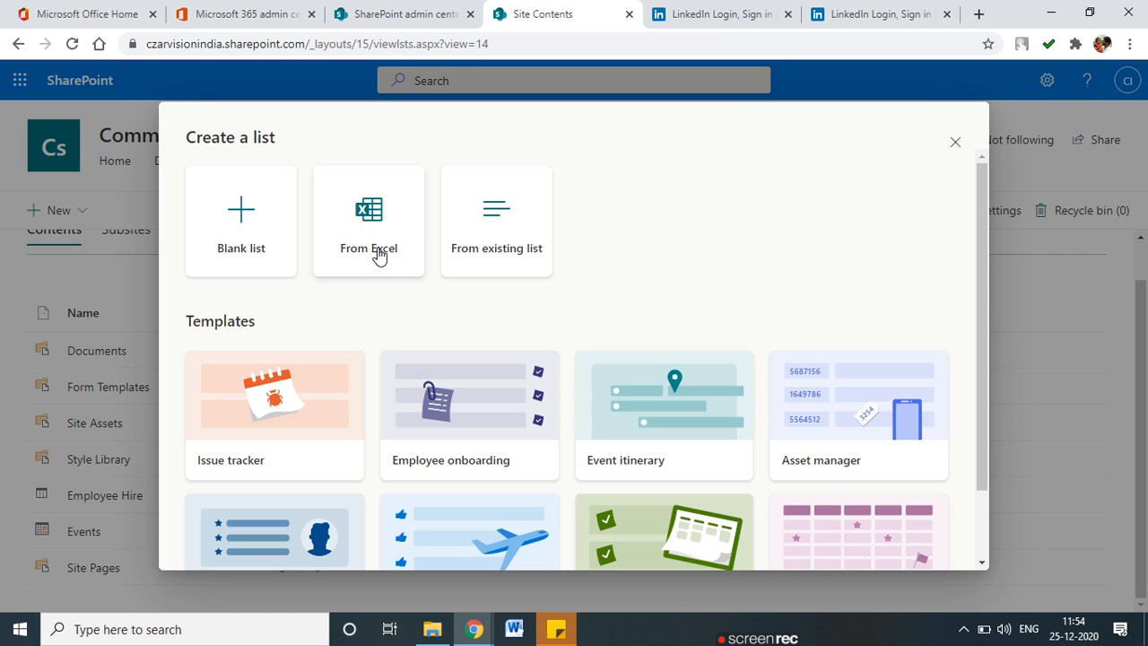
Bring File Explorer forward and browse the Downloads folder.
click(435, 632)
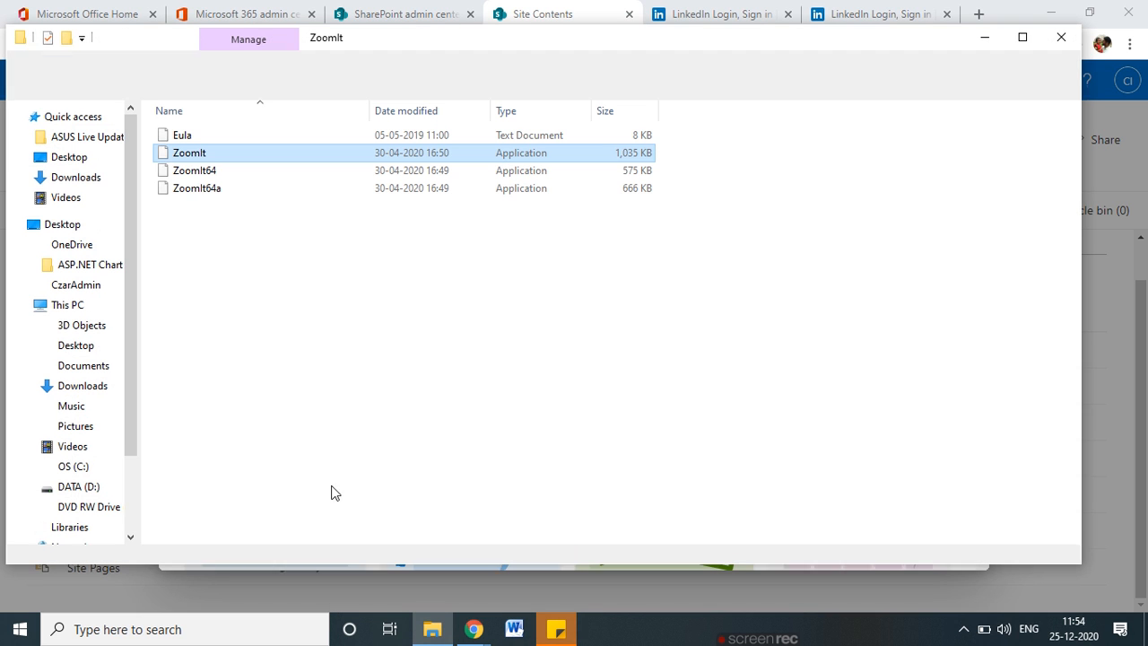
click(75, 177)
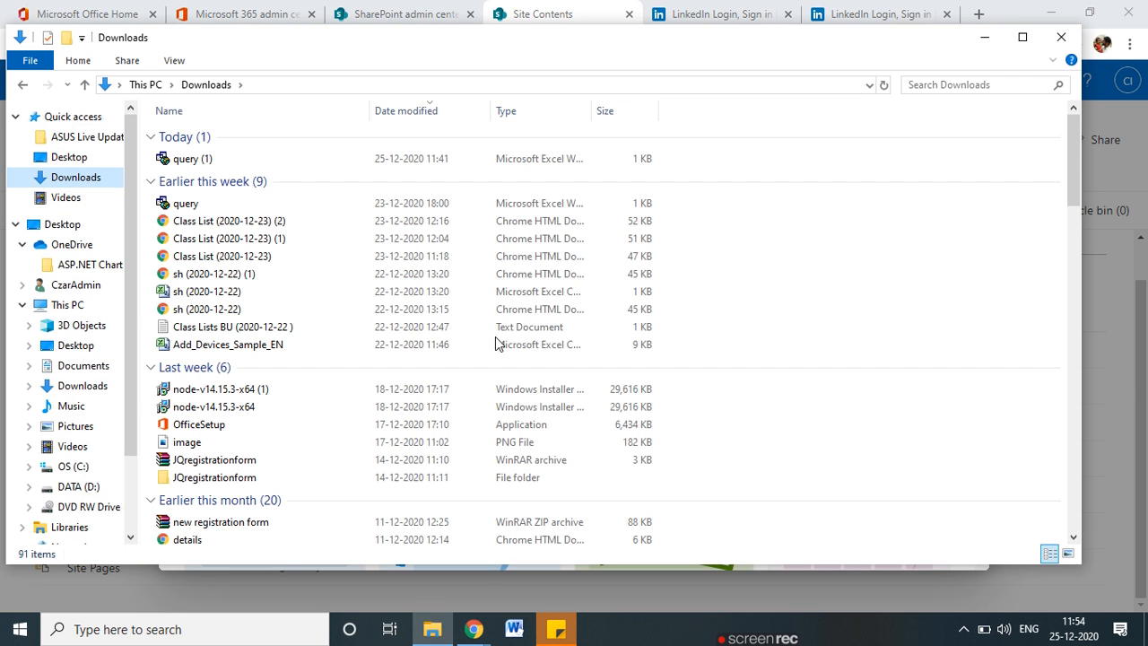
scroll(287, 391, down, 1)
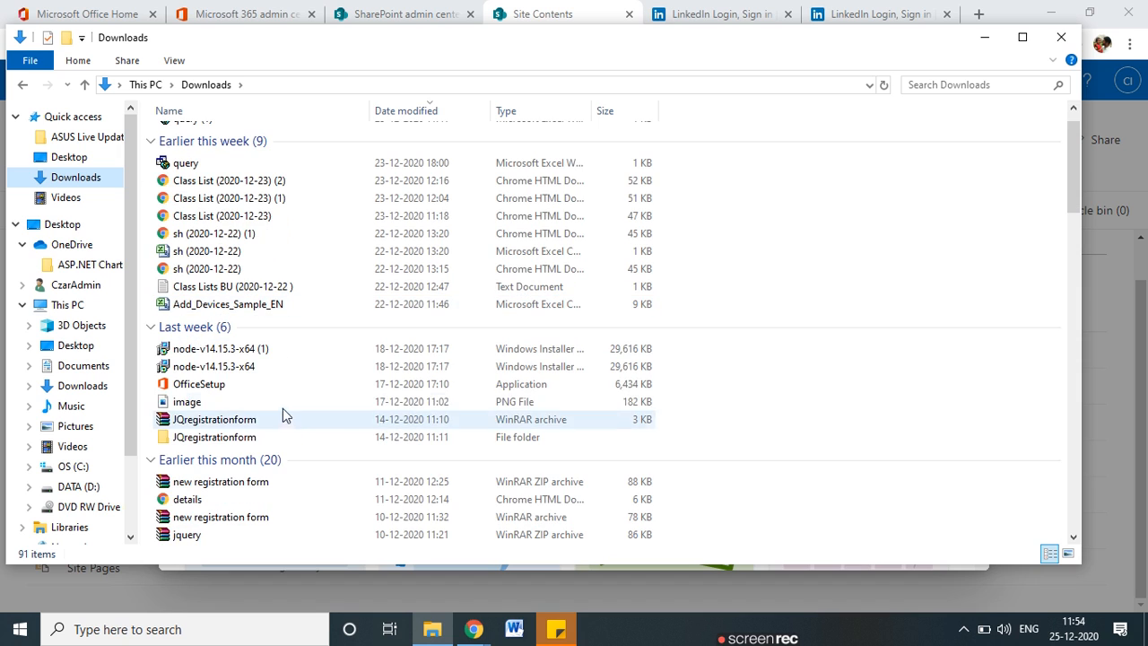
scroll(276, 431, down, 13)
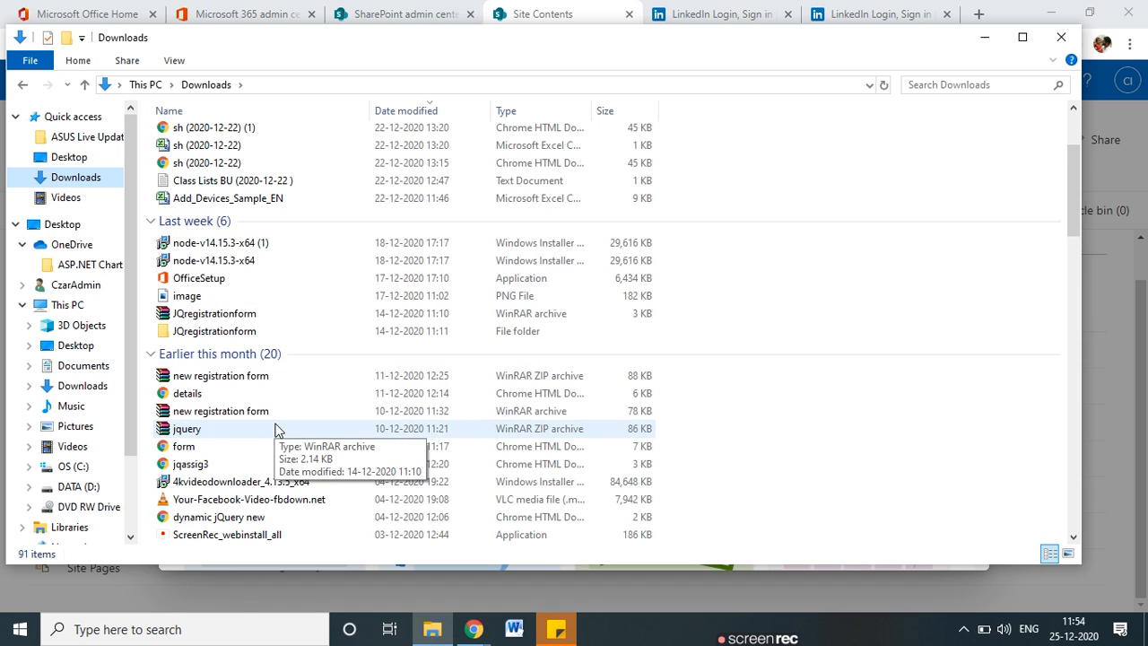
scroll(276, 431, down, 2)
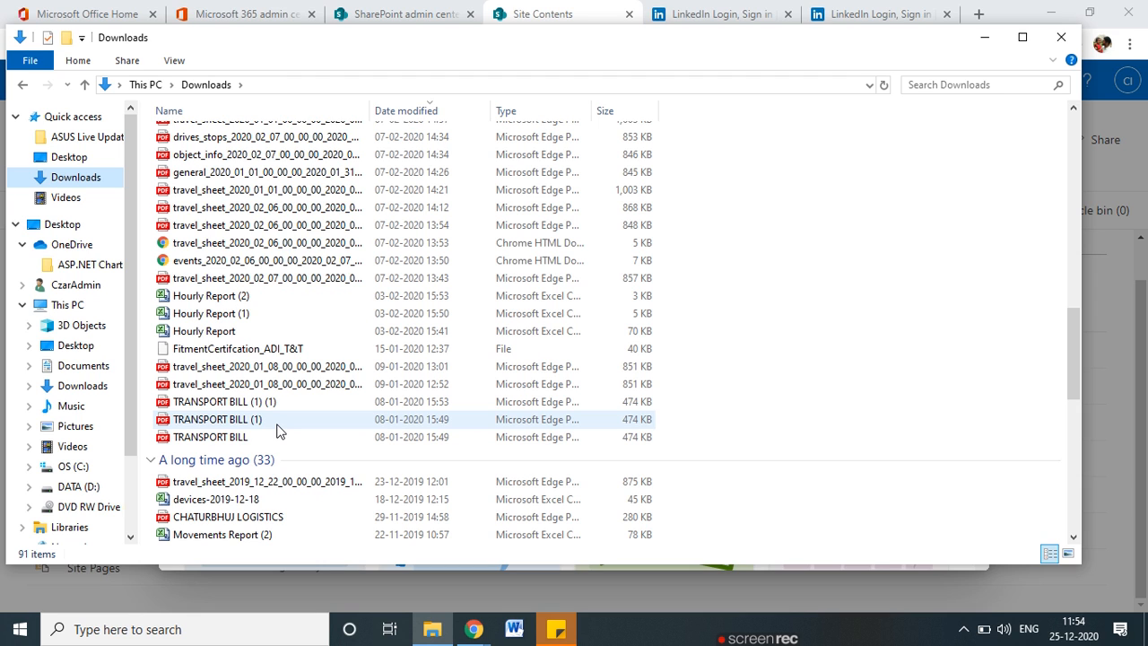
scroll(276, 431, down, 9)
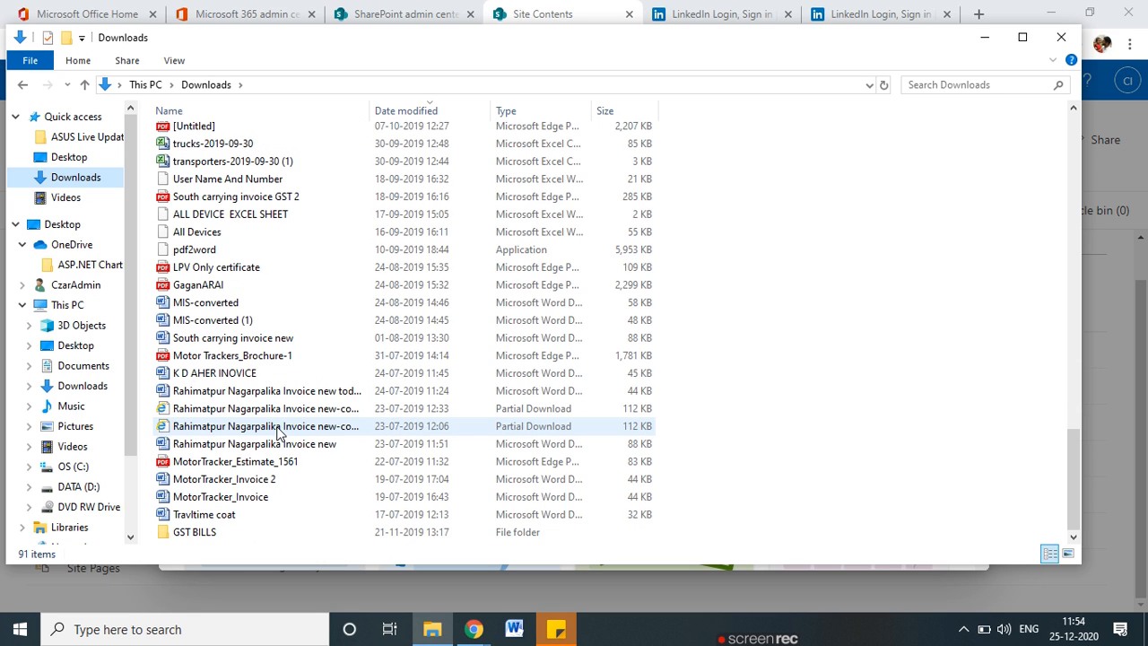
scroll(277, 431, up, 20)
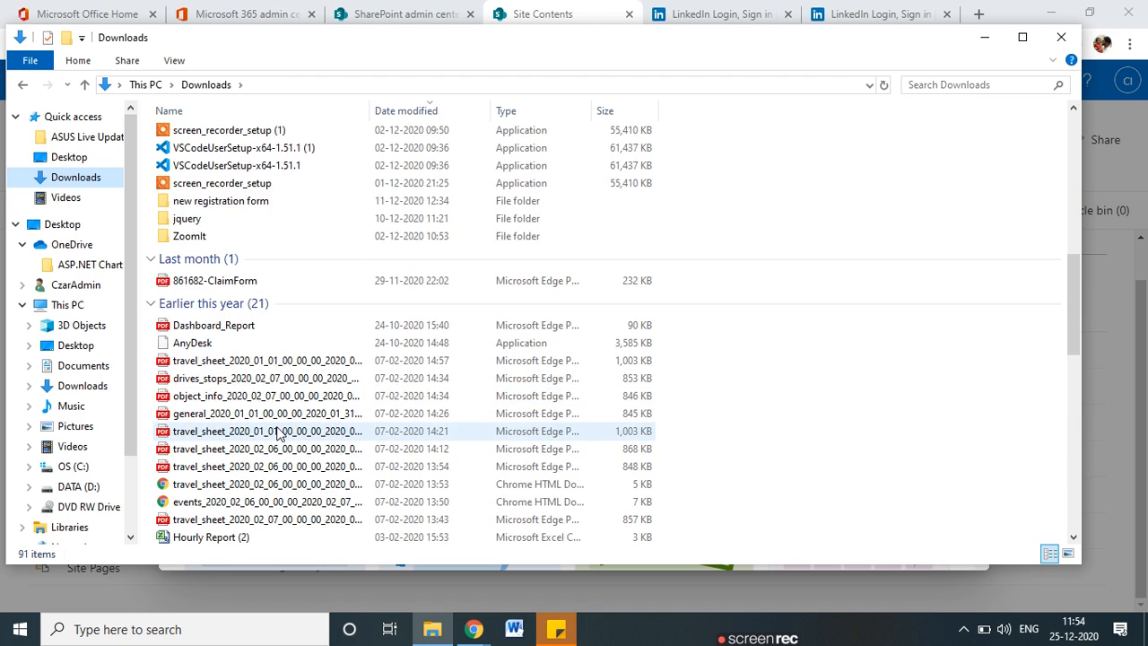
scroll(277, 434, up, 6)
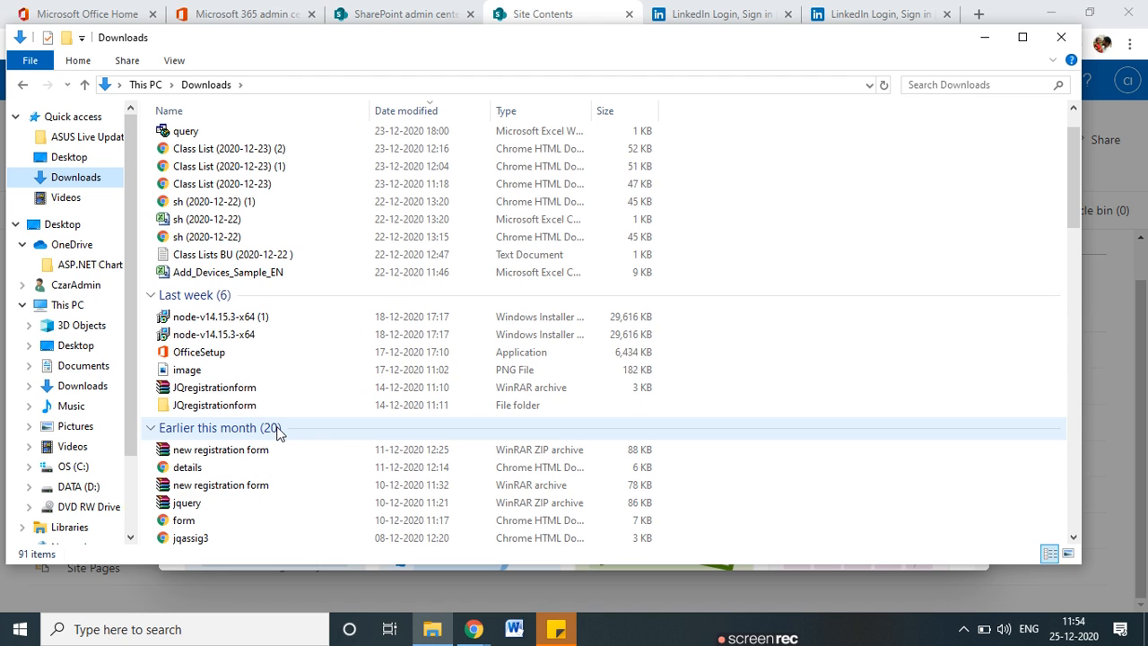
scroll(278, 433, up, 2)
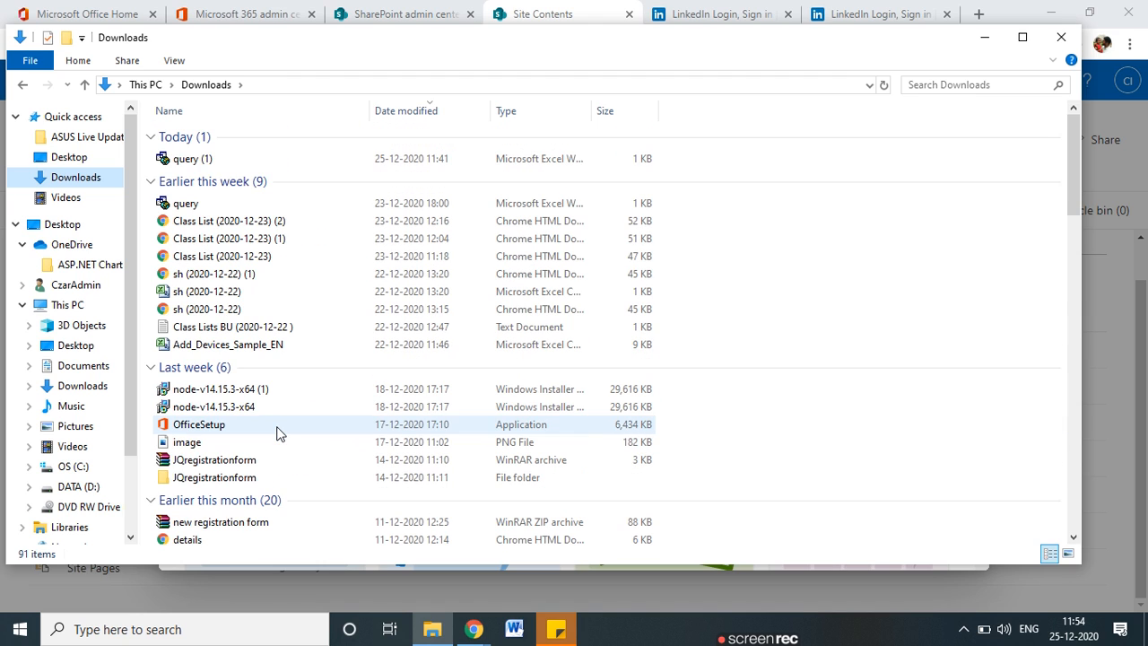
Filter Downloads by Type to Excel Web Query and Worksheet files, then open User Name And Number.
click(578, 112)
click(586, 110)
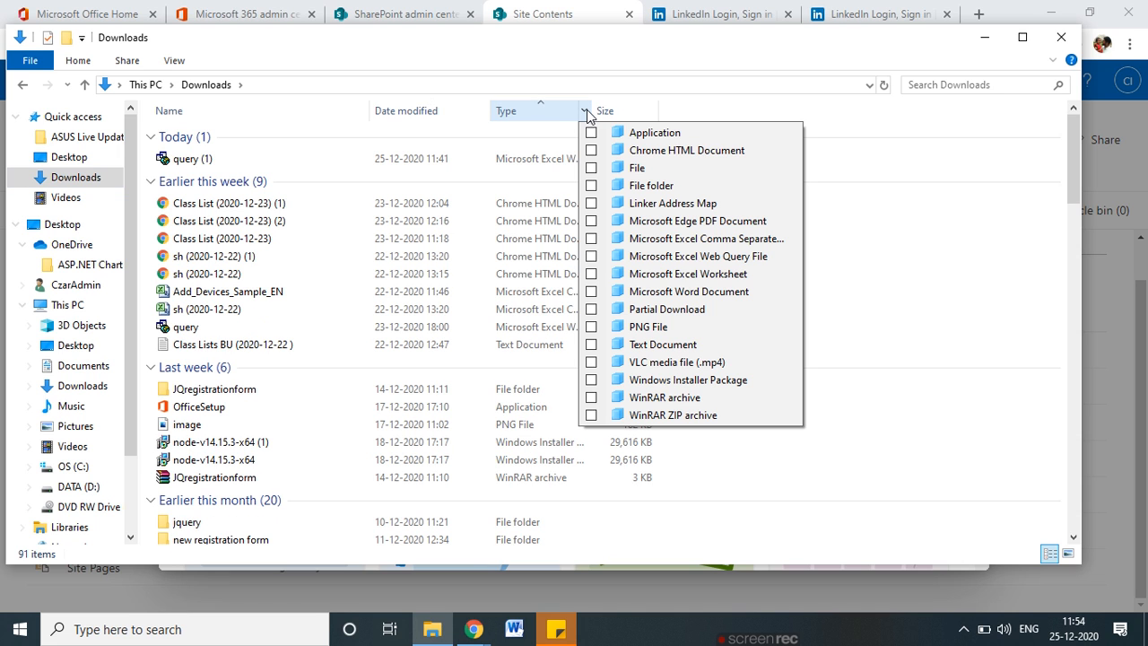
click(592, 256)
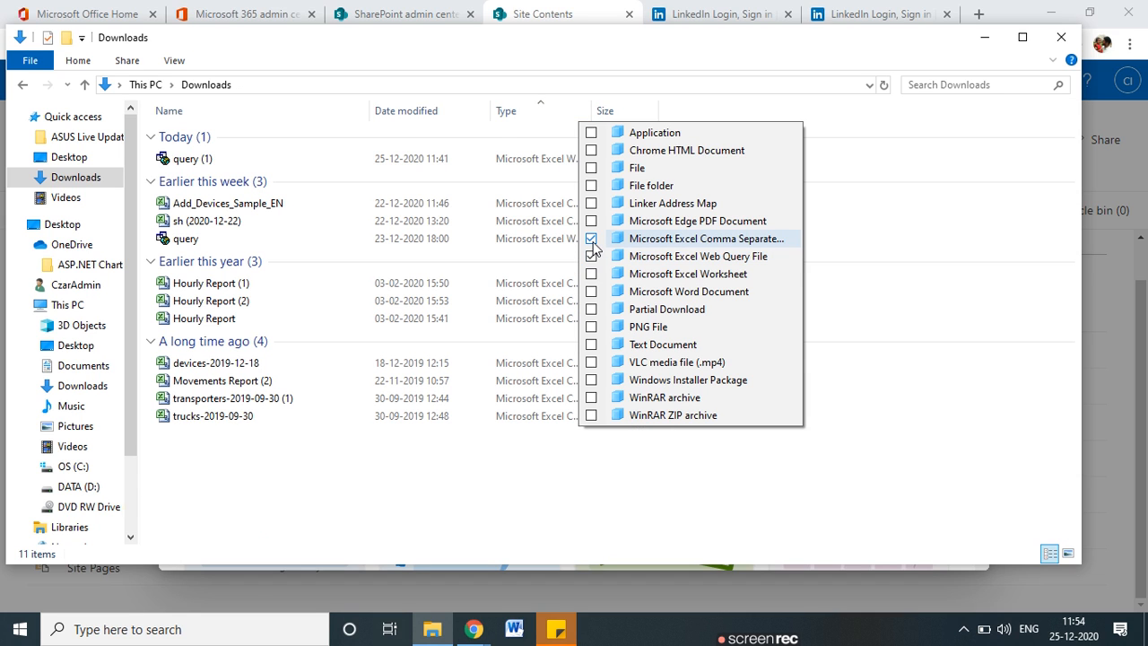
click(592, 274)
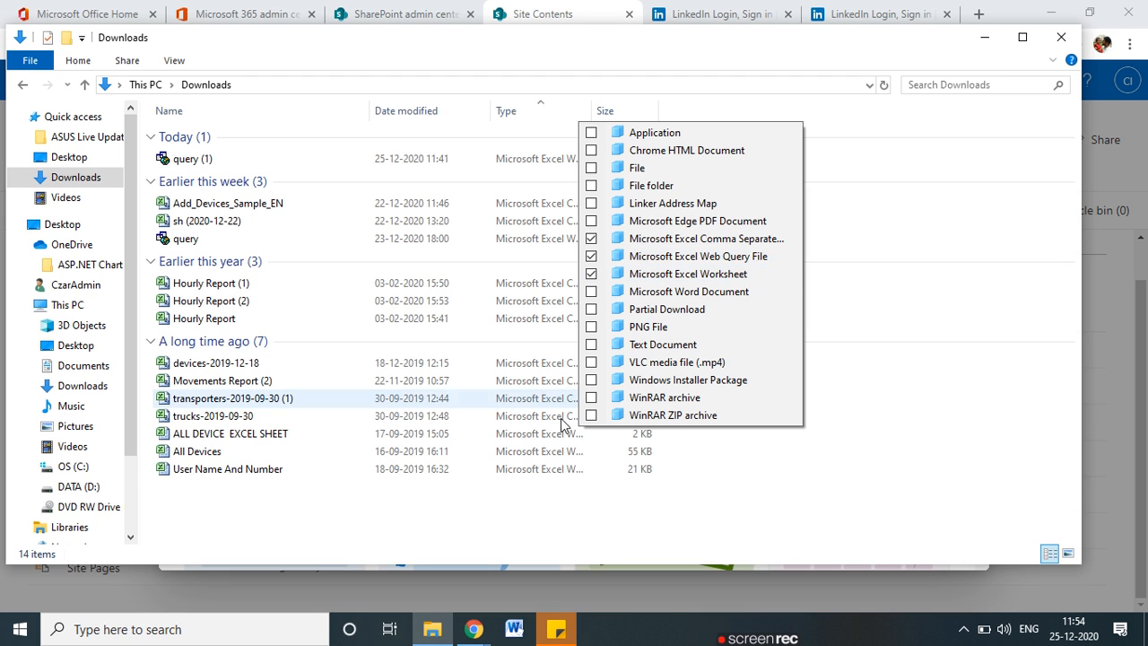
click(524, 500)
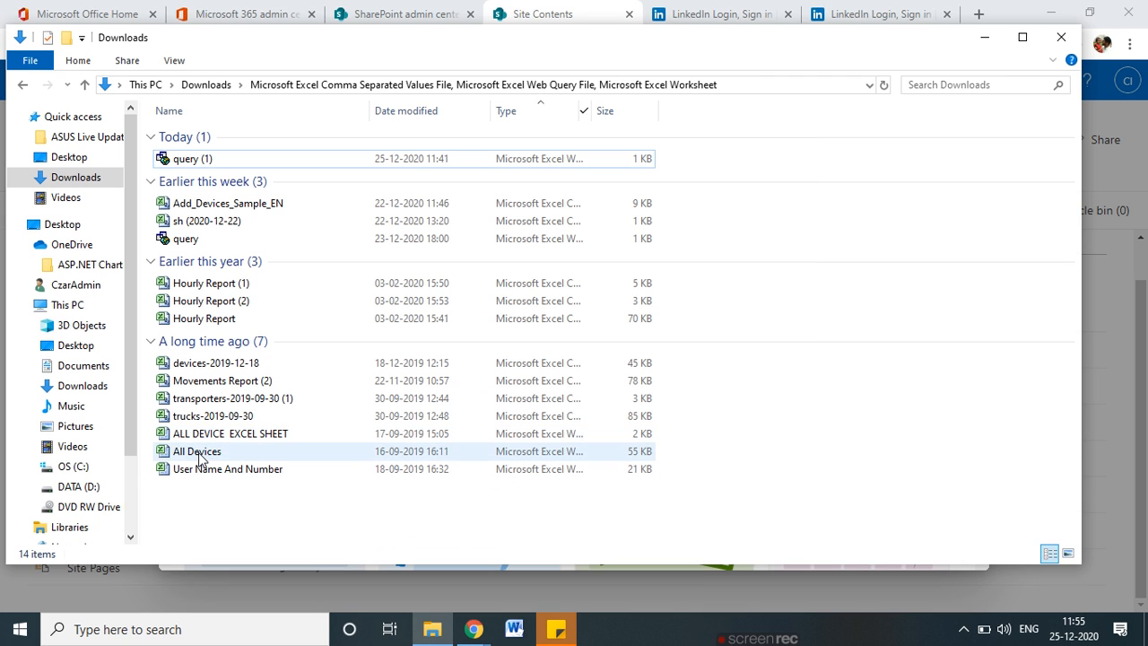
click(202, 458)
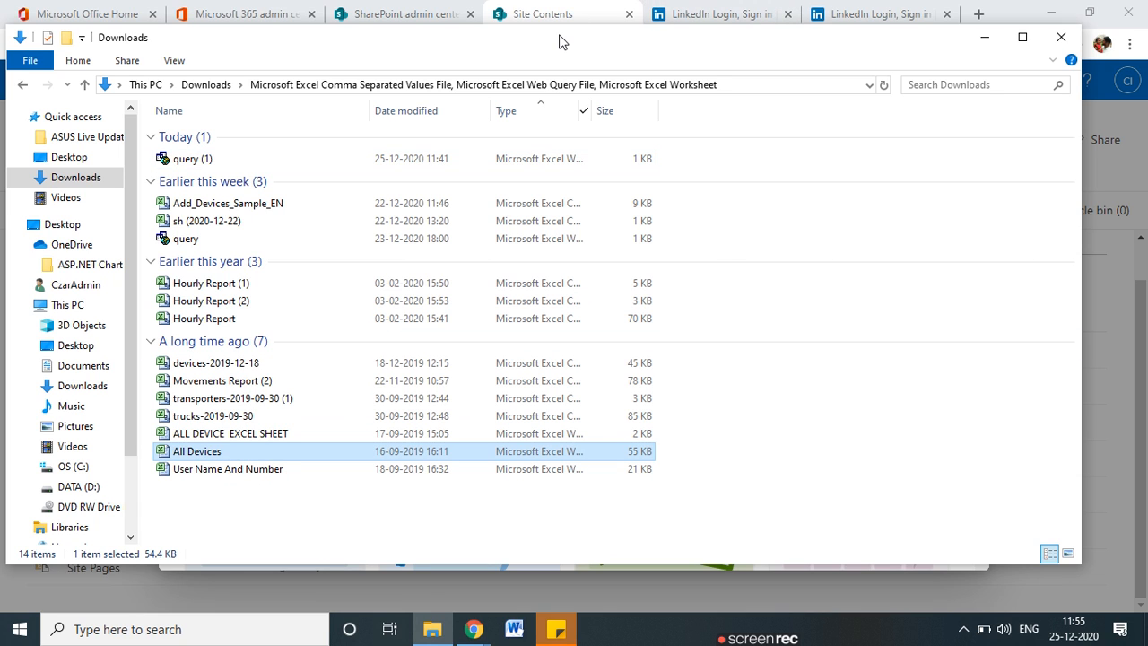
click(230, 470)
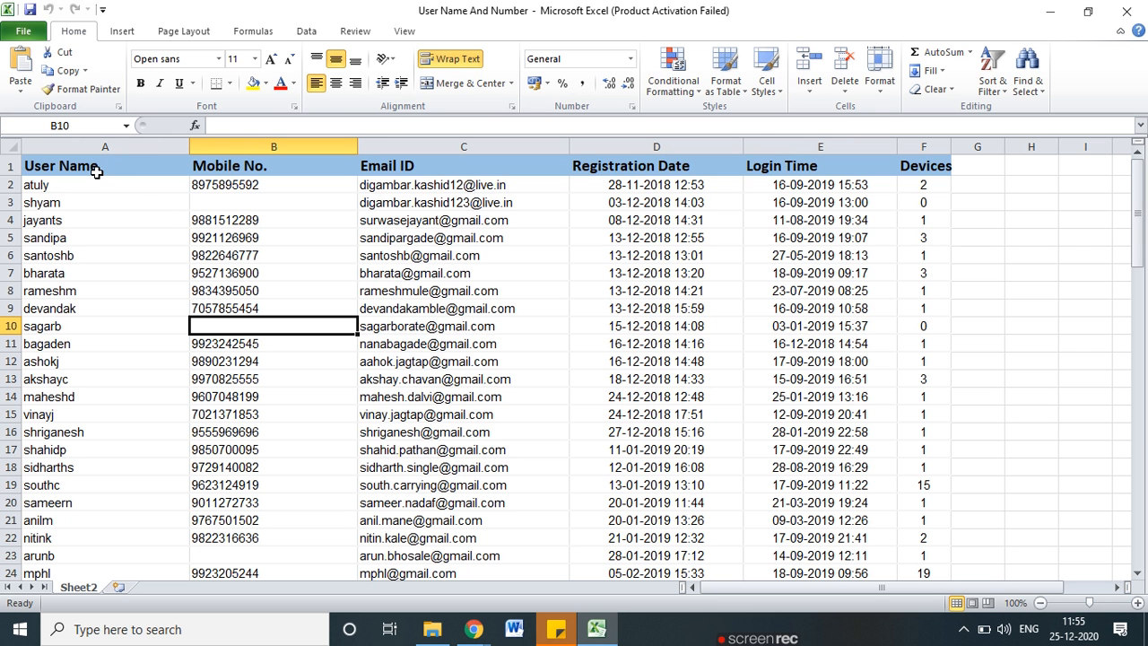
Dismiss the activation notice and check the Mobile No., Email ID, Registration Date, Login Time and Devices headings.
click(751, 475)
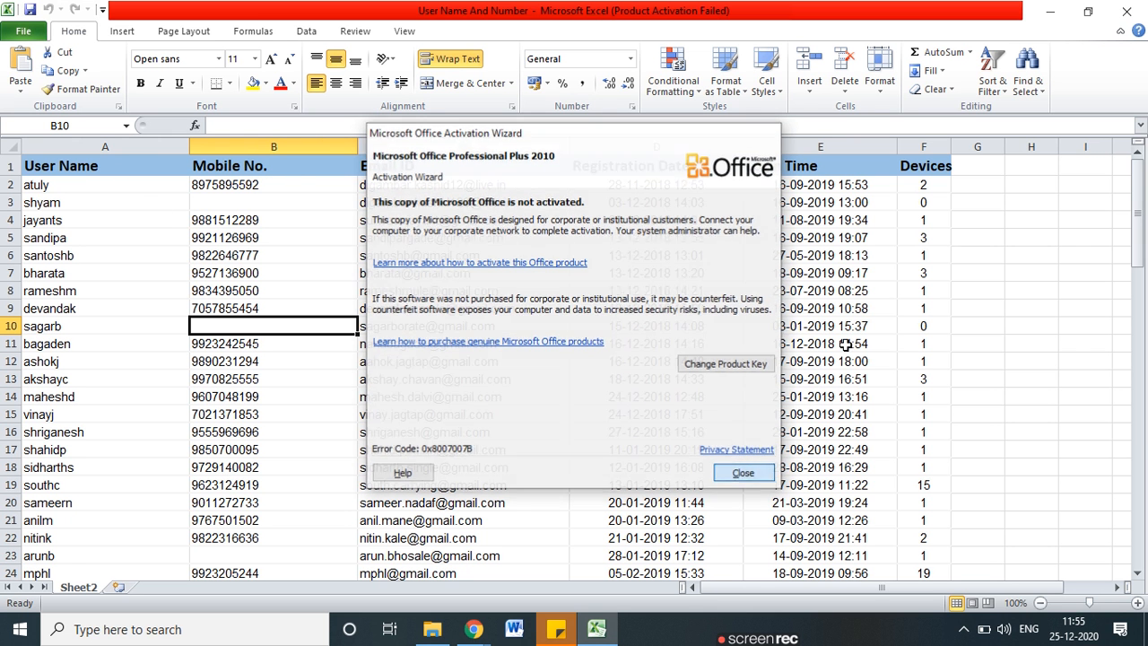
click(277, 162)
click(469, 162)
click(661, 165)
click(824, 165)
click(940, 163)
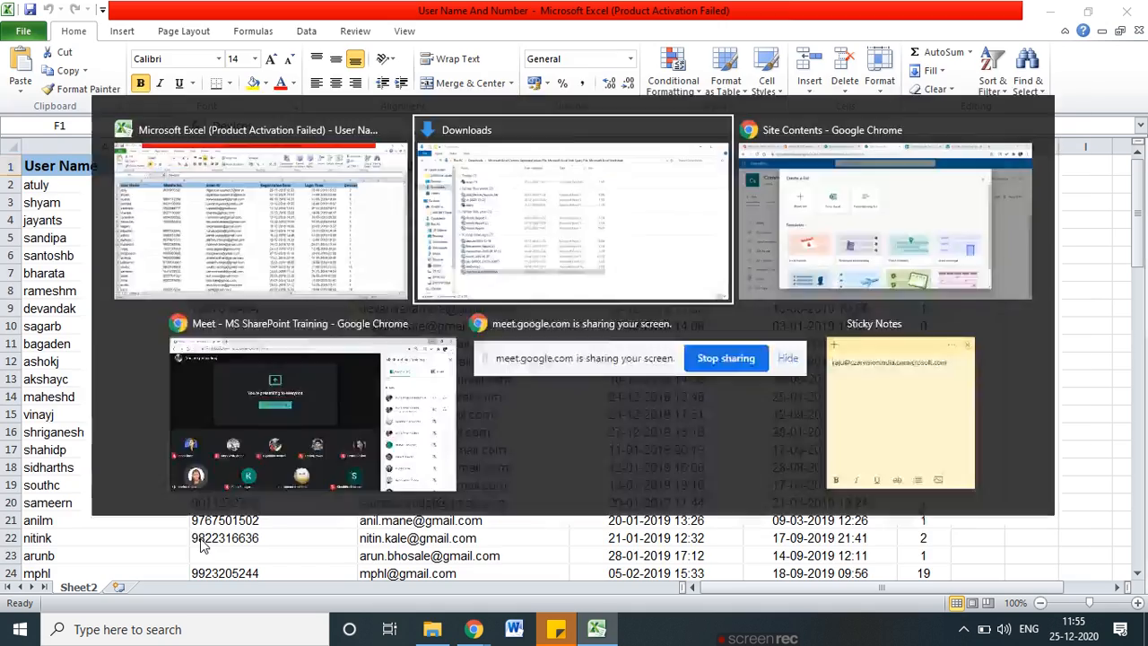
Select the headings and data rows, clear the selection, and close the workbook.
key(alt+Tab)
key(alt+Tab)
drag(90, 169, 937, 536)
click(1032, 485)
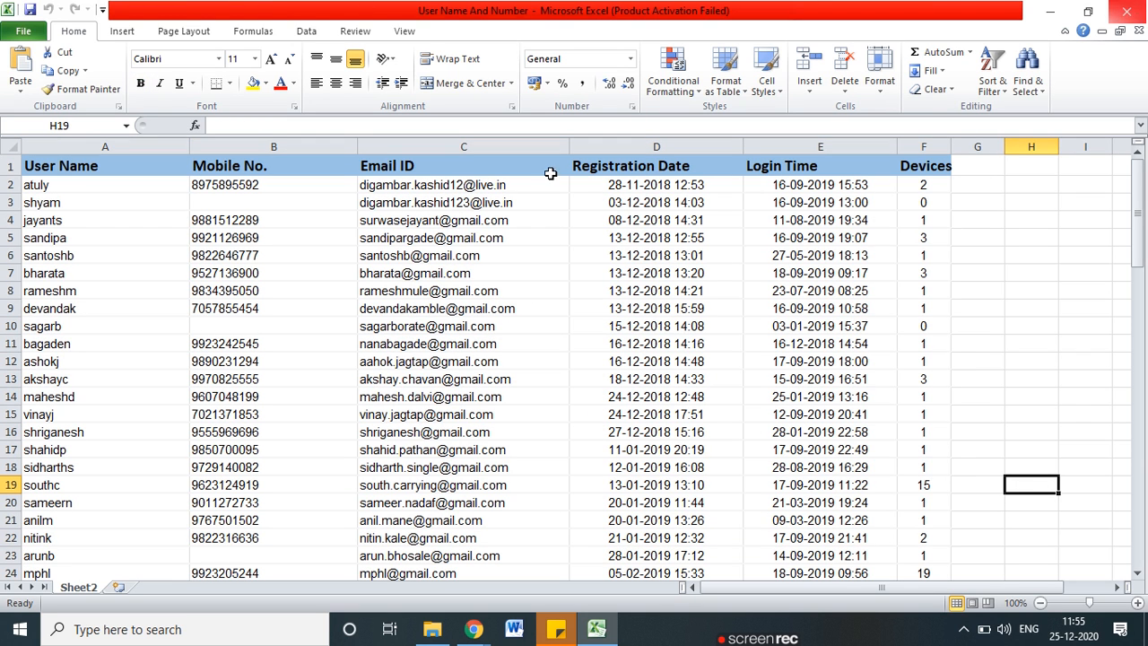
mouse_move(123, 180)
mouse_down()
mouse_move(27, 157)
mouse_move(77, 187)
mouse_up()
mouse_move(205, 155)
mouse_down()
mouse_move(262, 160)
mouse_move(296, 190)
mouse_up()
mouse_move(429, 151)
mouse_down()
mouse_move(352, 148)
mouse_move(413, 151)
mouse_up()
mouse_move(655, 157)
mouse_down()
mouse_move(626, 155)
mouse_move(737, 171)
mouse_move(617, 163)
mouse_up()
mouse_move(847, 158)
mouse_down()
mouse_move(823, 195)
mouse_move(798, 145)
mouse_up()
mouse_move(940, 148)
mouse_down()
mouse_move(938, 187)
mouse_move(921, 162)
mouse_up()
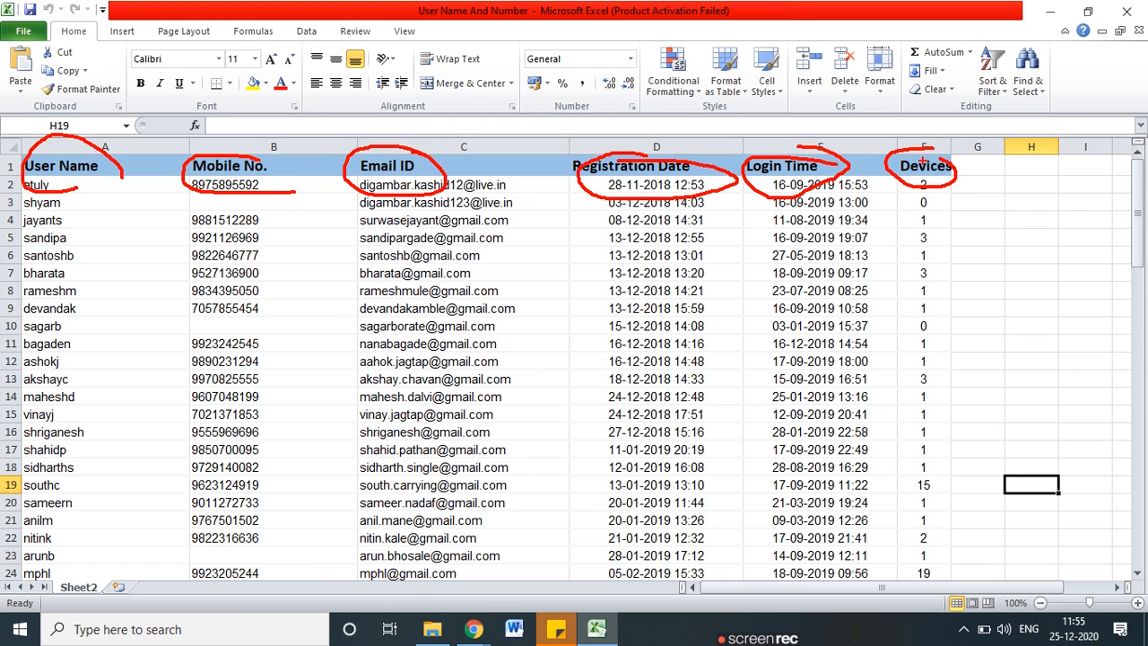
key(Escape)
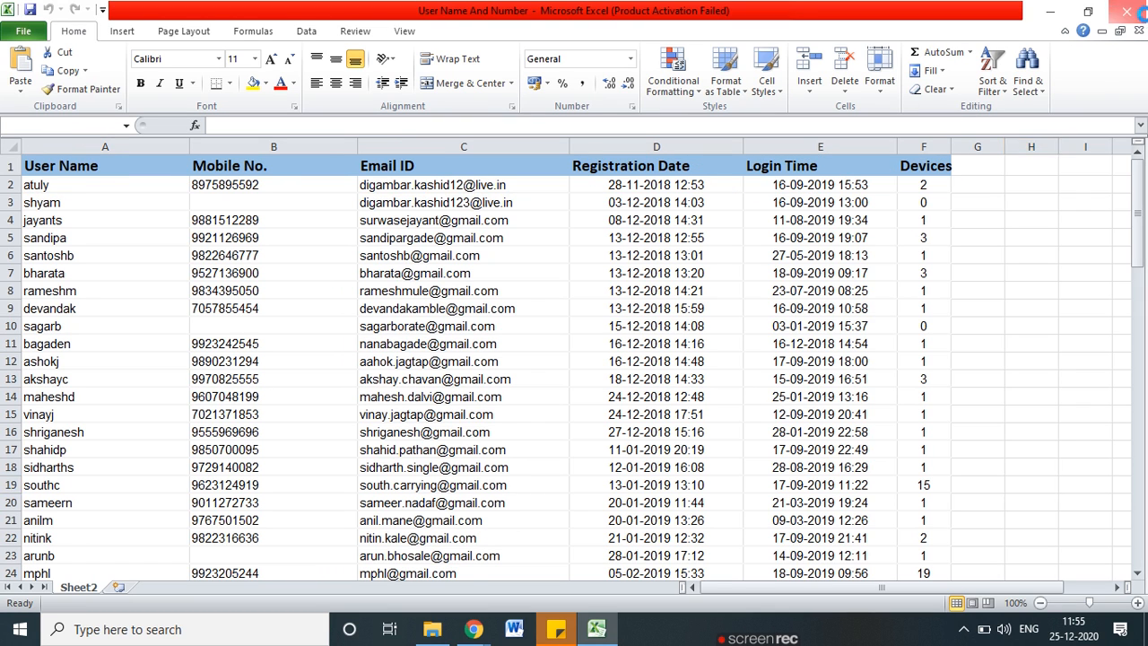
click(1127, 10)
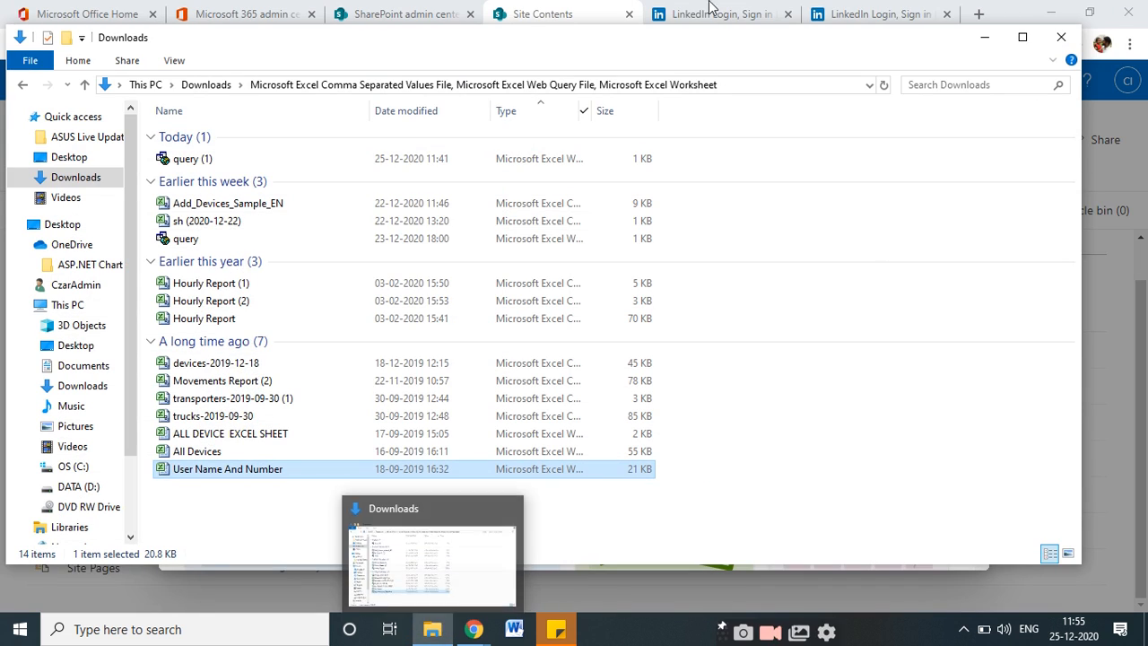
Close the Downloads Explorer window and choose From Excel in the Create a list dialog.
click(1061, 38)
click(384, 232)
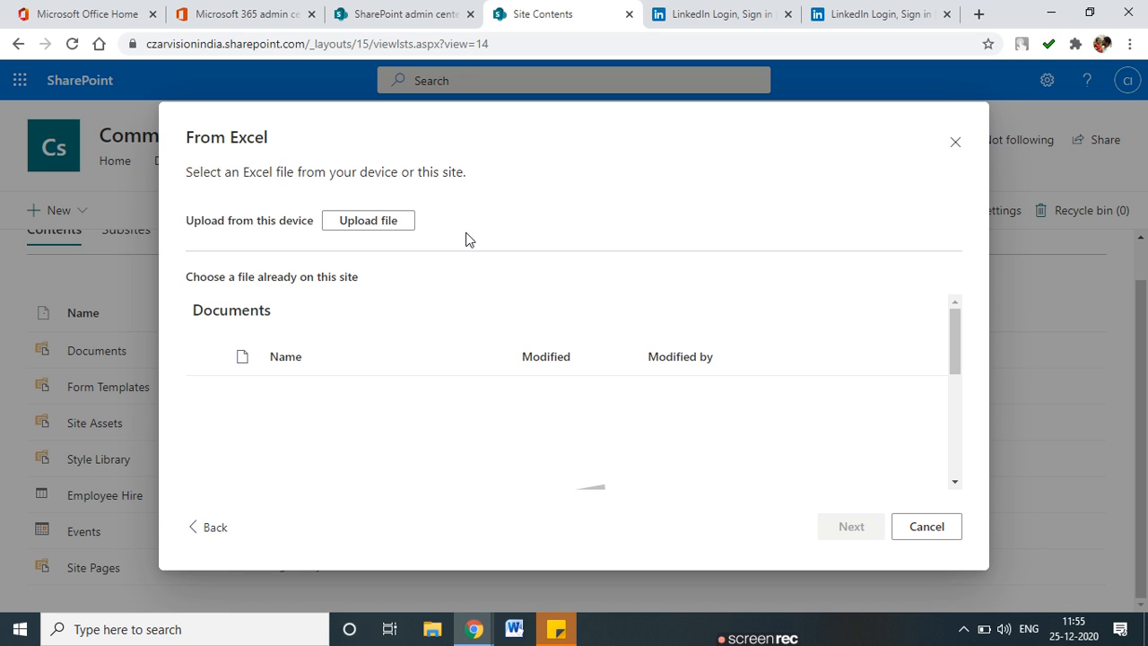
Upload User Name And Number from the Downloads folder as the new list's Excel source.
click(357, 230)
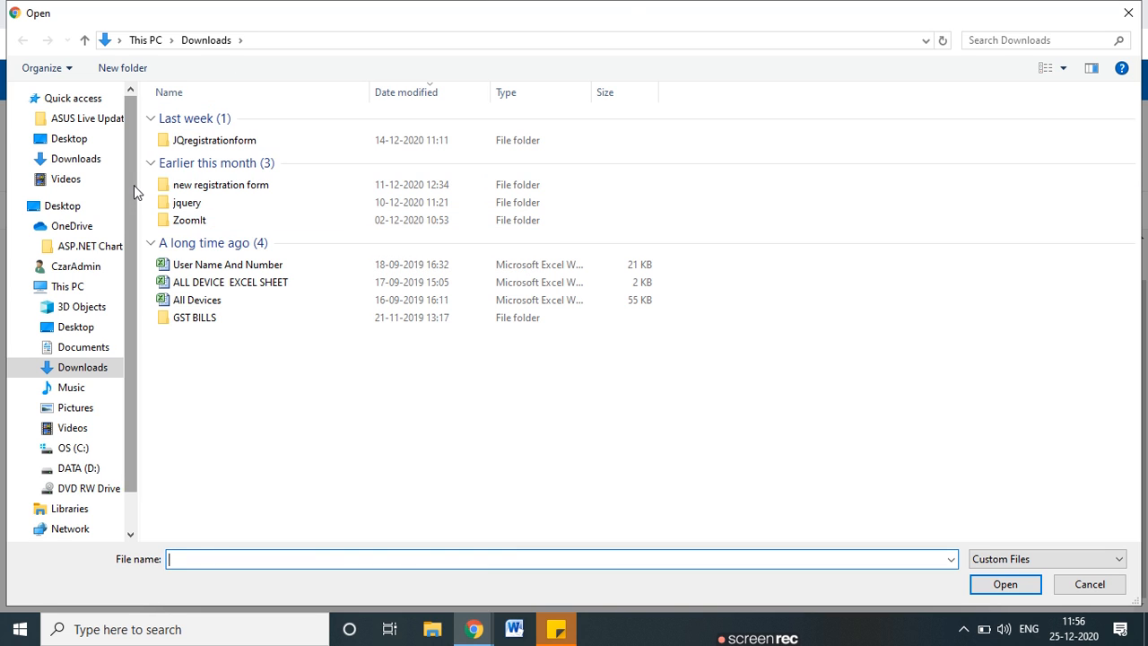
drag(130, 183, 129, 258)
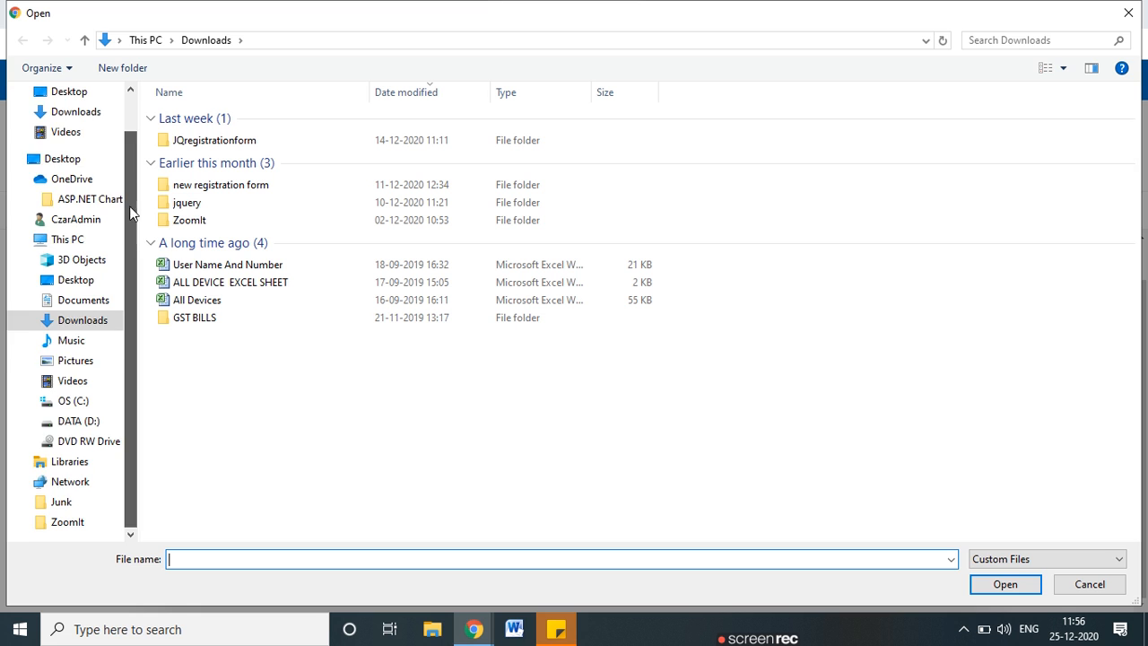
scroll(131, 216, up, 1)
click(87, 165)
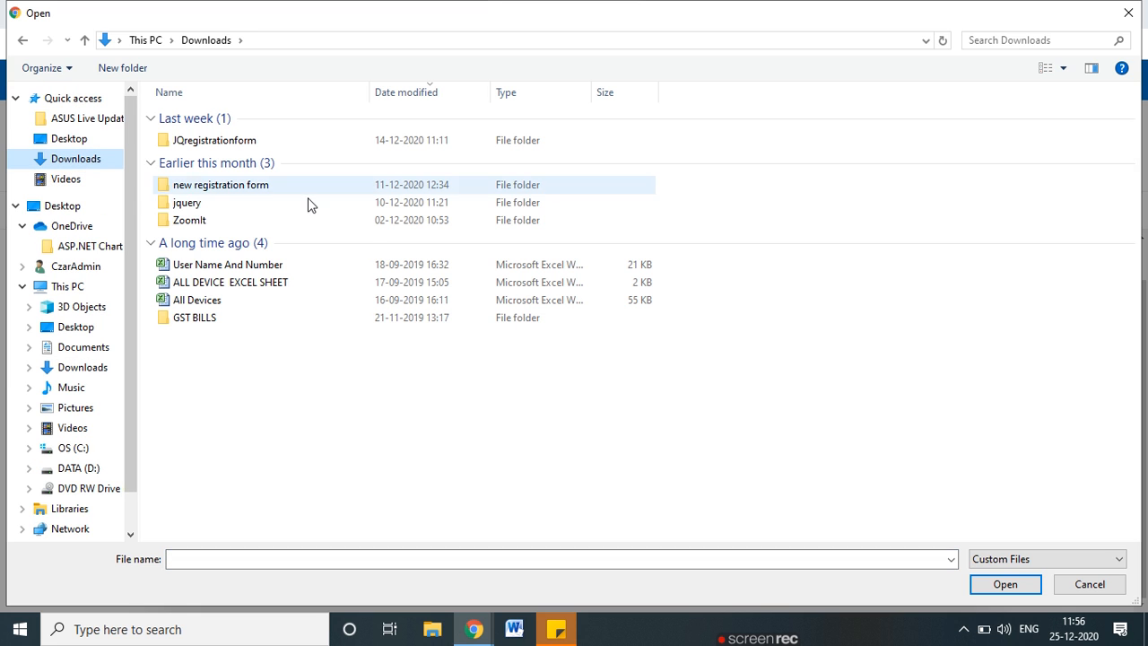
double_click(226, 265)
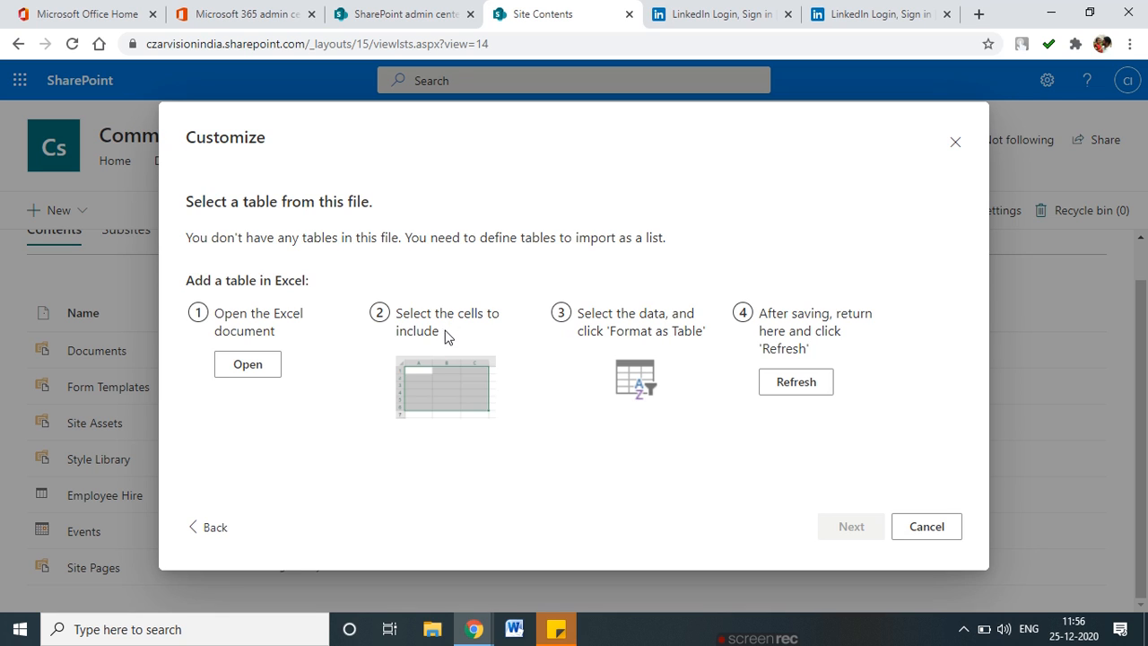
mouse_move(298, 303)
mouse_down()
mouse_move(199, 299)
mouse_move(212, 373)
mouse_move(308, 305)
mouse_up()
mouse_move(479, 300)
mouse_down()
mouse_move(380, 298)
mouse_move(468, 358)
mouse_move(489, 308)
mouse_up()
mouse_move(665, 296)
mouse_down()
mouse_move(567, 334)
mouse_move(696, 347)
mouse_move(681, 293)
mouse_up()
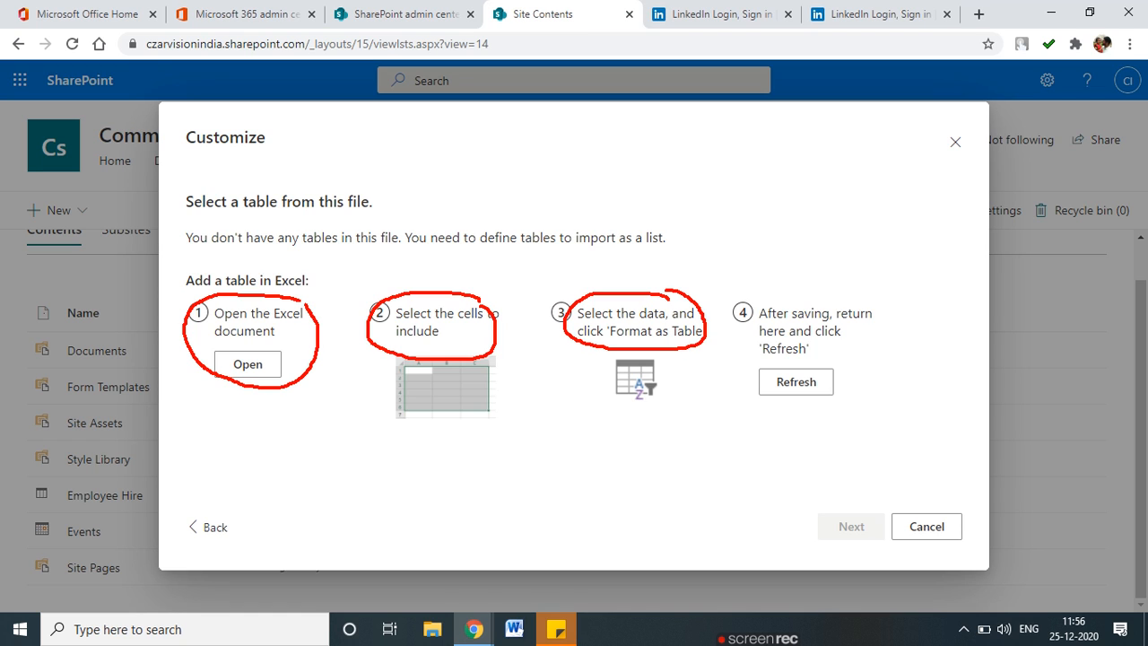
mouse_move(800, 288)
mouse_down()
mouse_move(845, 400)
mouse_move(836, 291)
mouse_up()
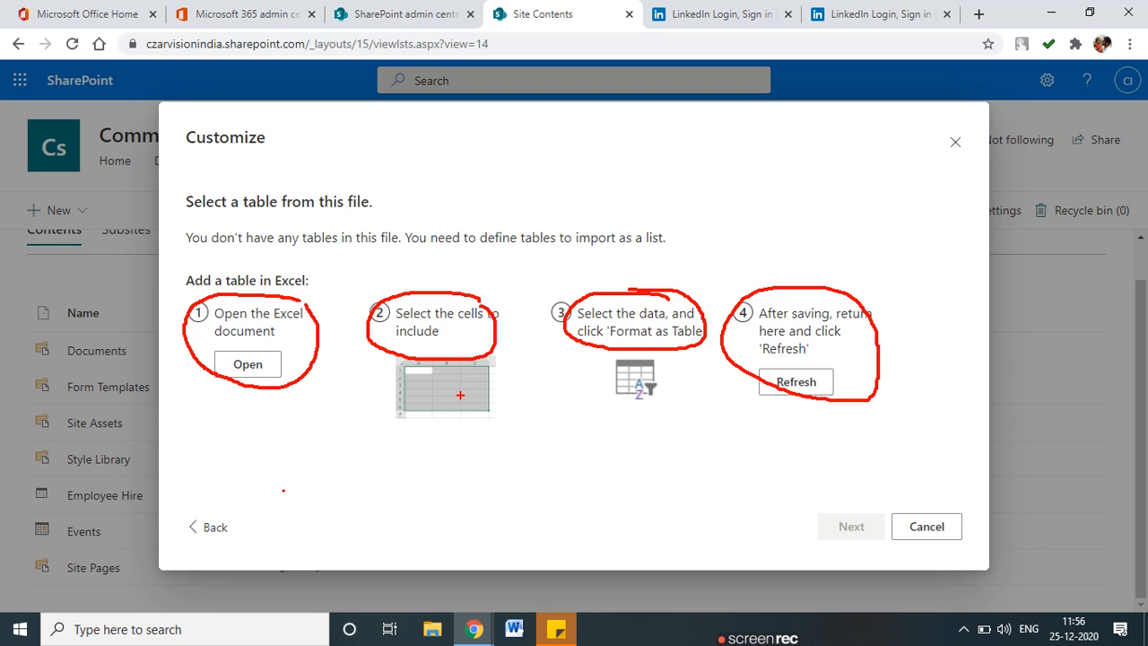
key(Escape)
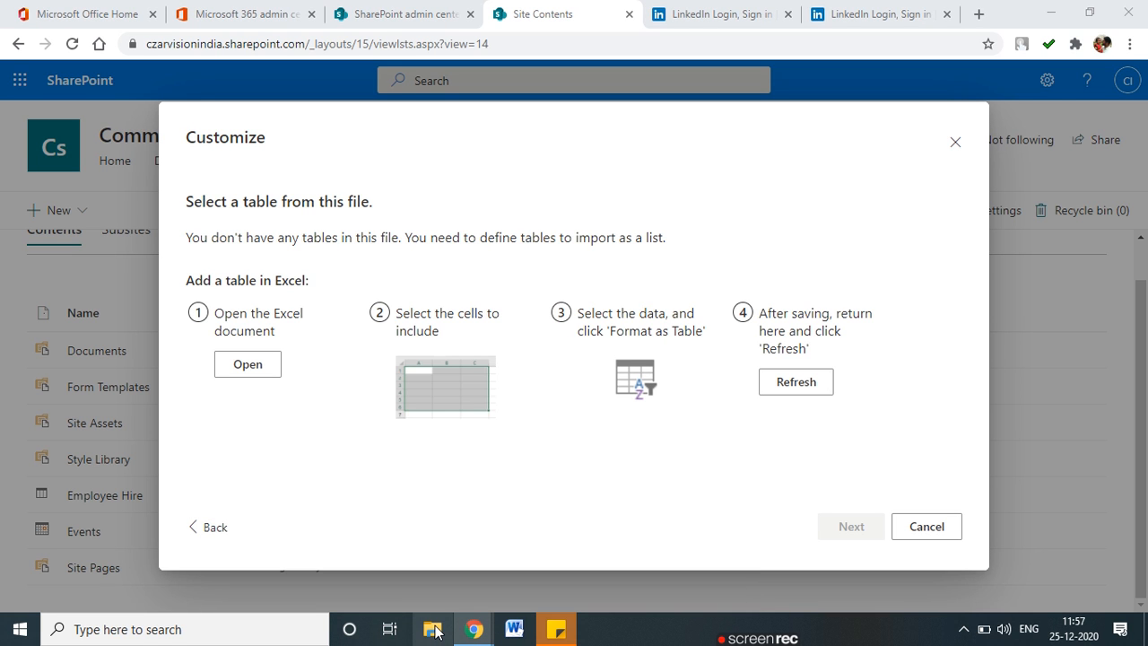
Open User Name And Number.xlsx, dismiss the activation warning, and select the data A1:F85.
click(434, 633)
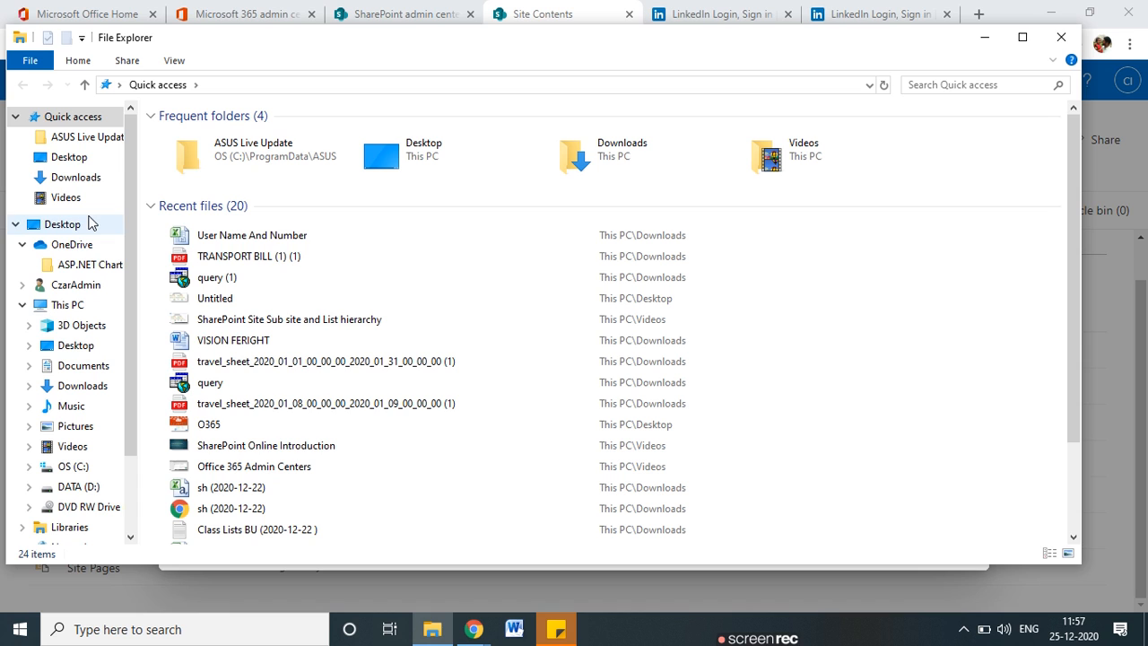
double_click(240, 236)
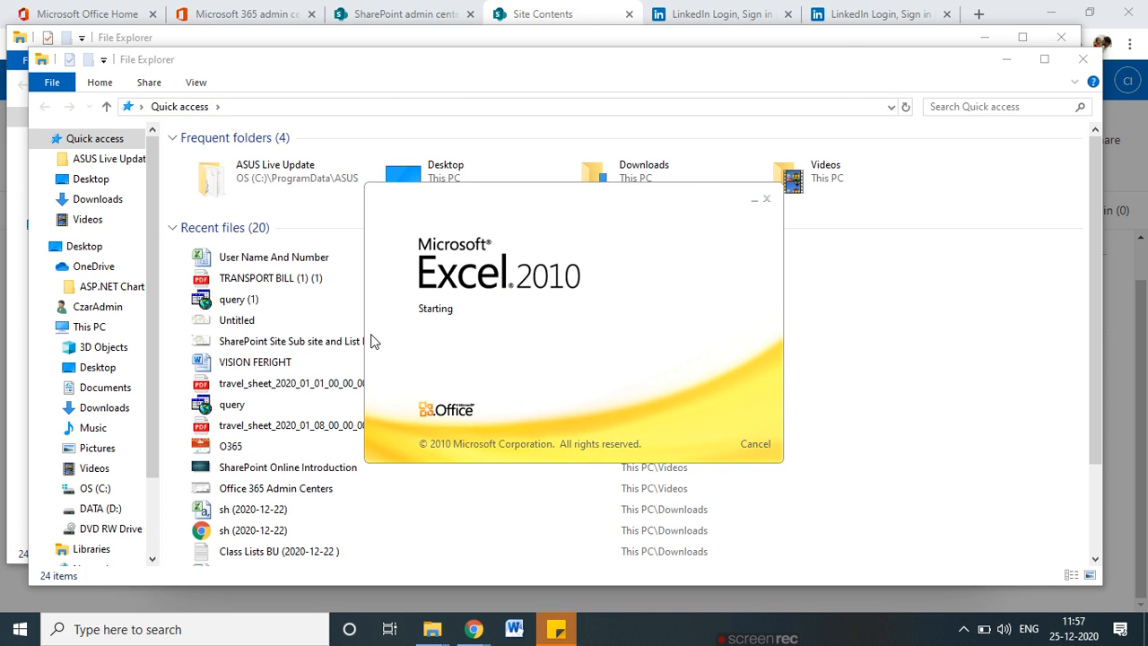
key(alt+Tab)
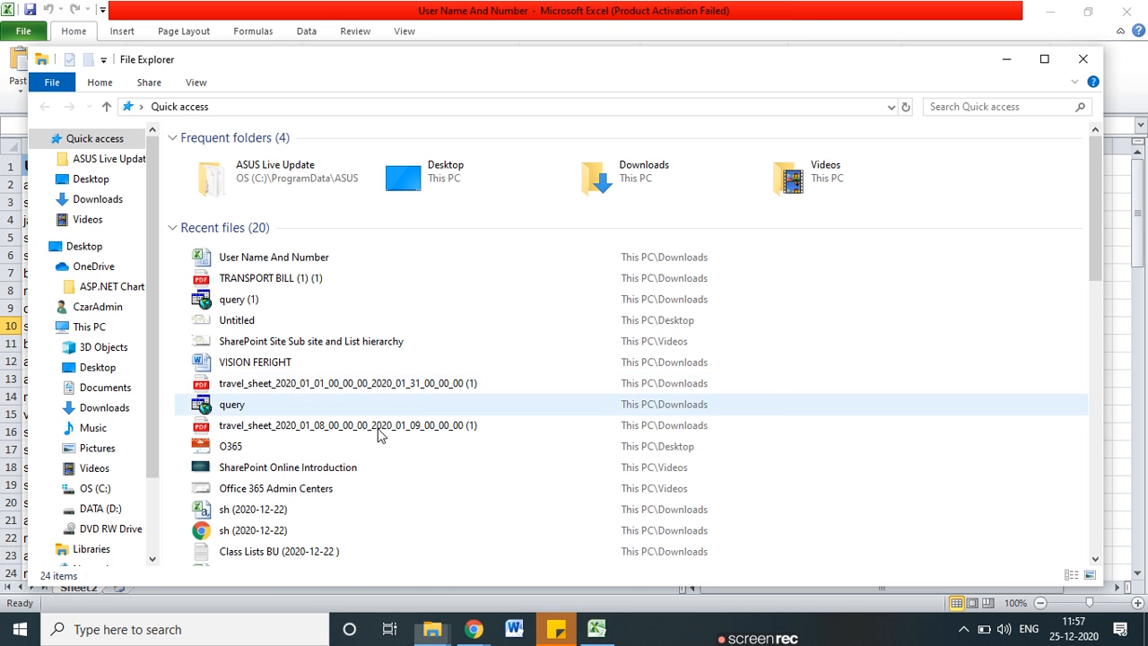
mouse_move(474, 629)
click(292, 549)
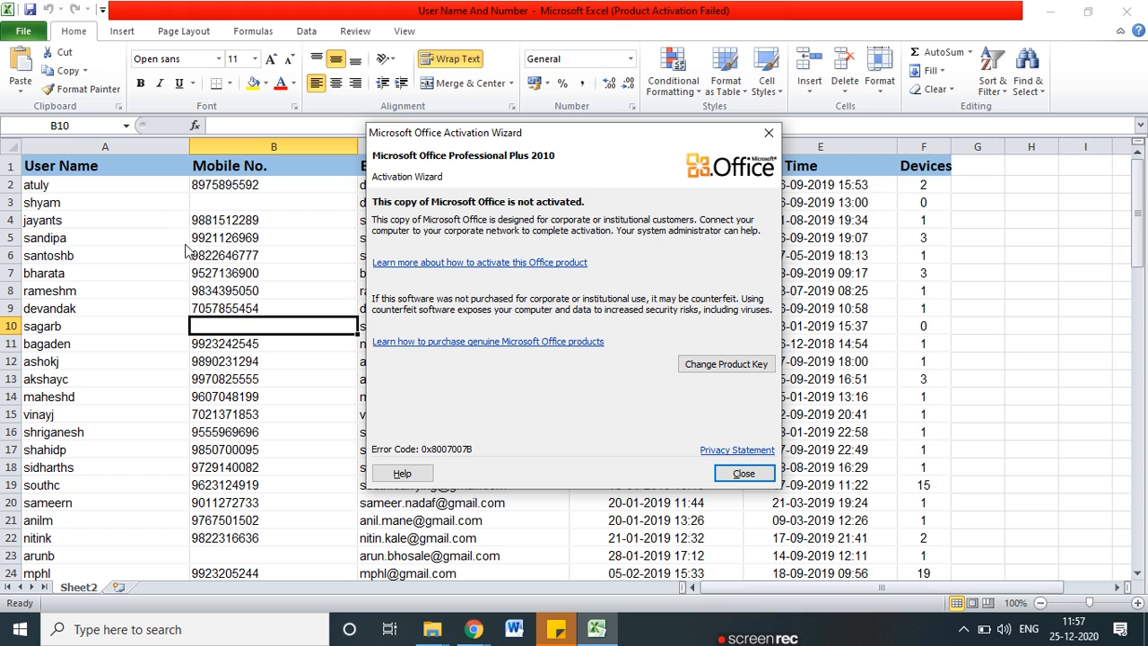
click(743, 473)
drag(34, 164, 948, 561)
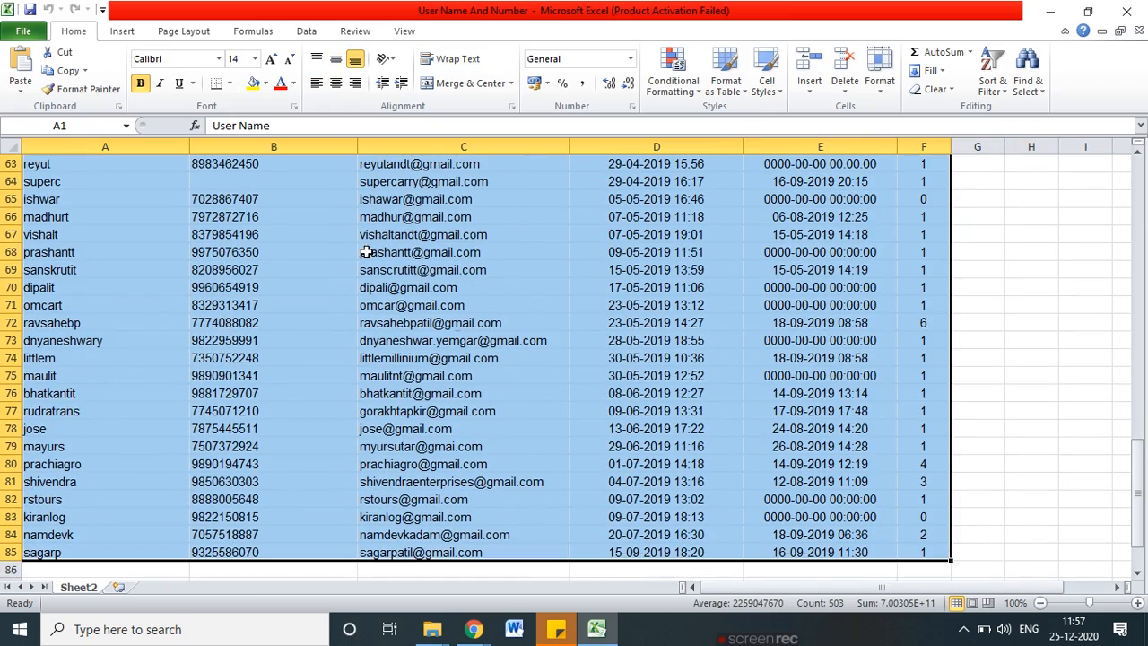
right_click(377, 258)
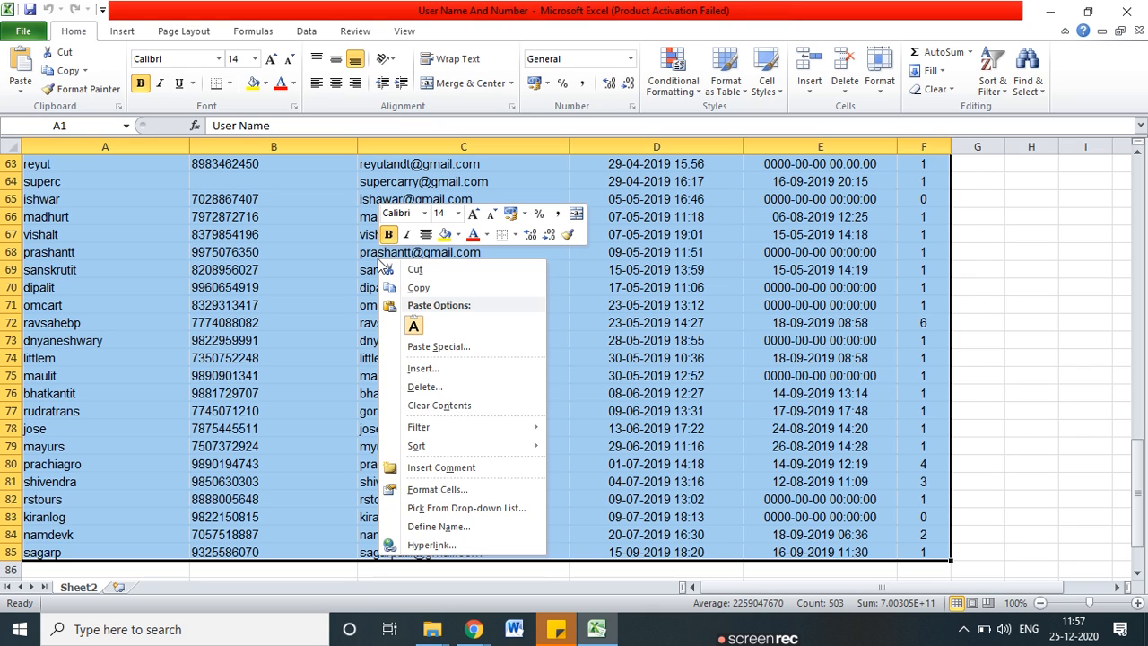
click(505, 493)
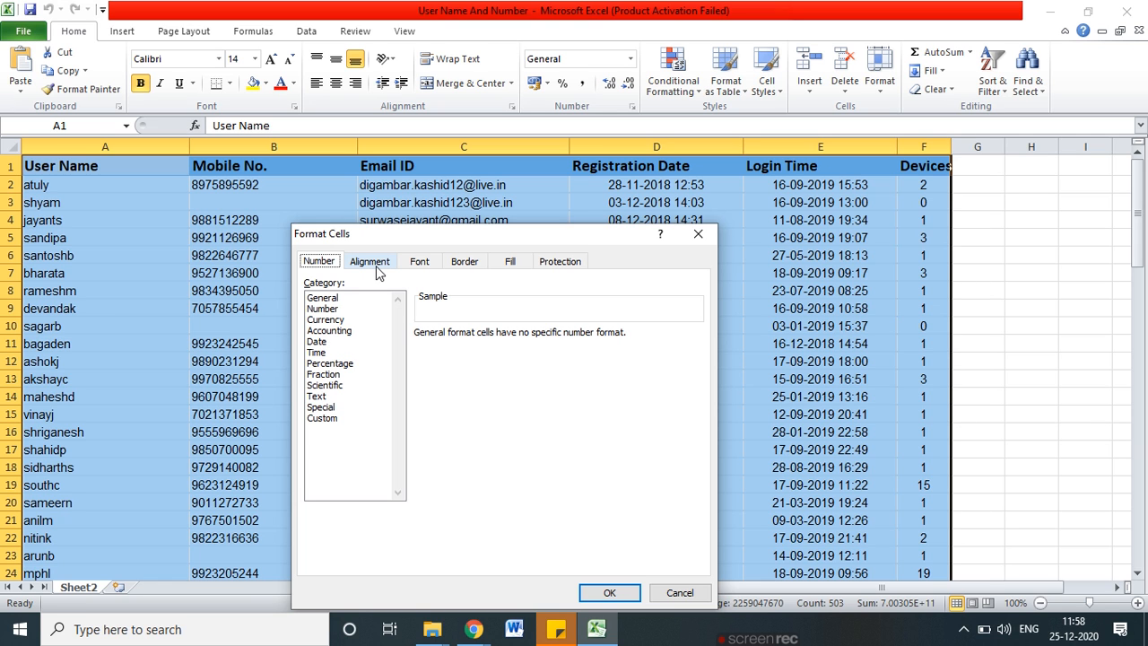
key(alt+Tab)
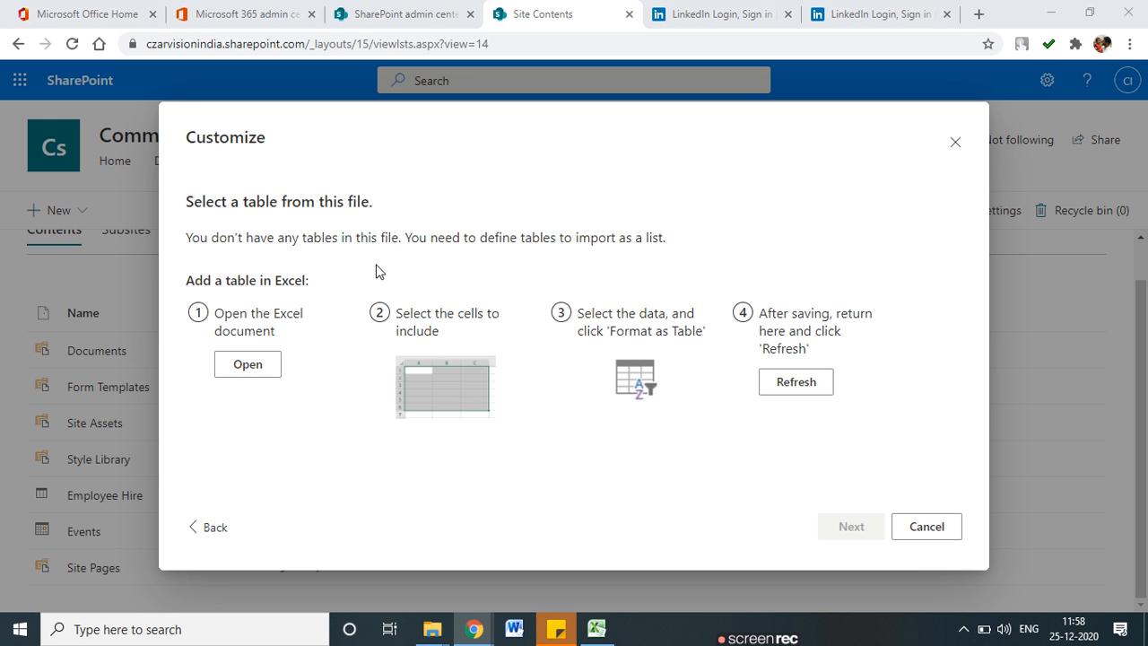
key(alt+Tab)
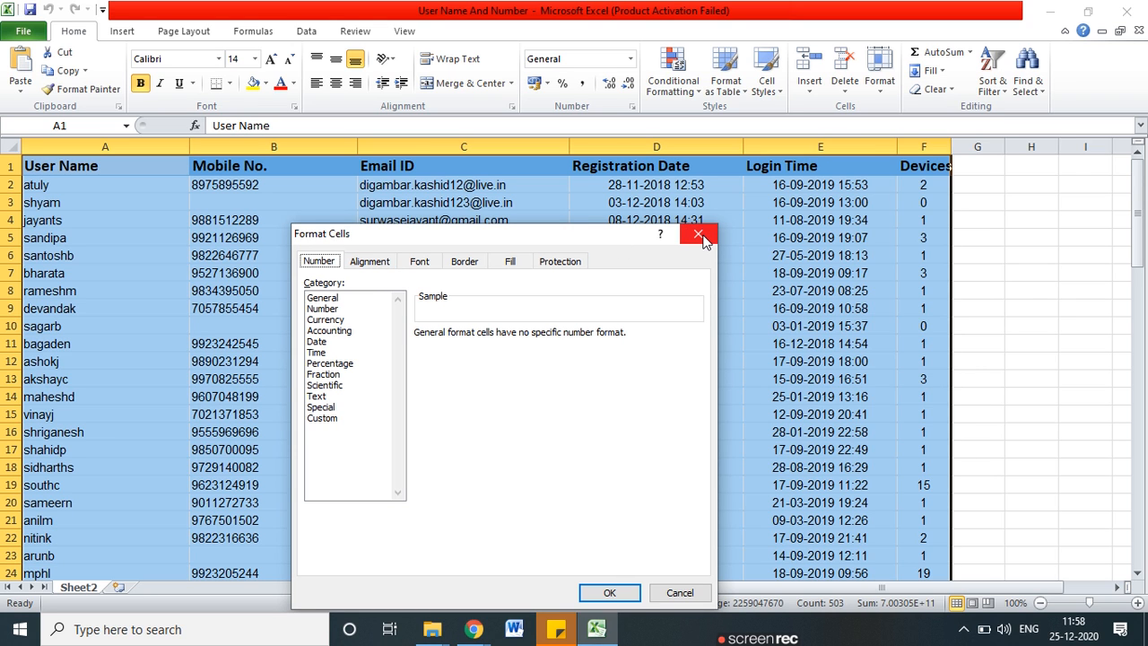
click(701, 237)
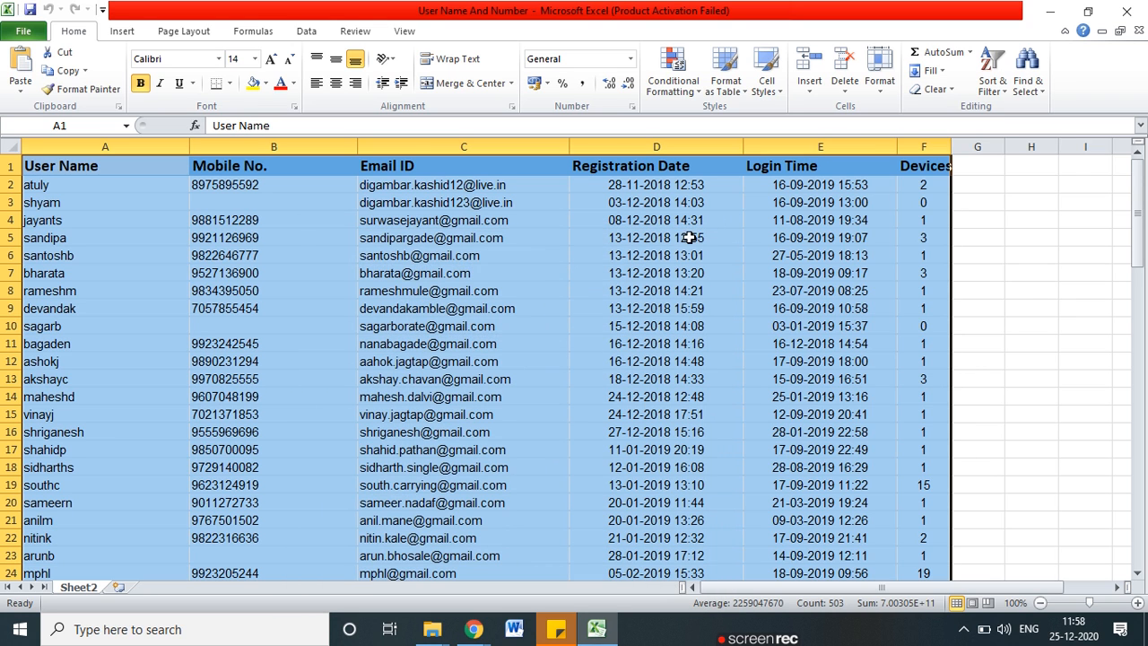
click(886, 90)
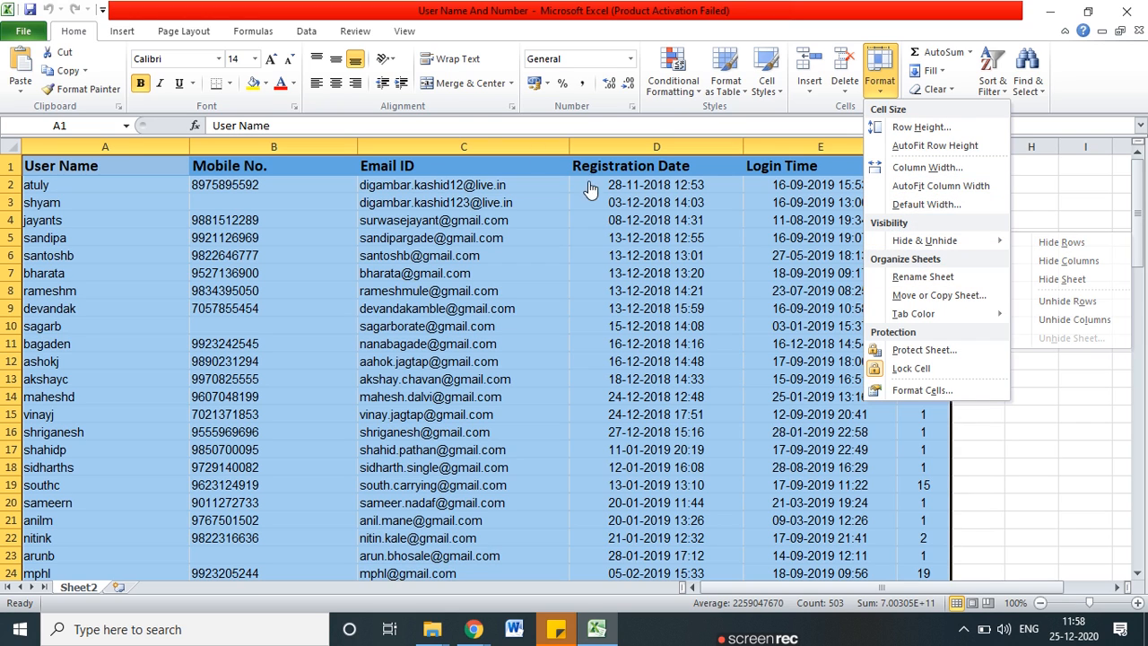
click(271, 38)
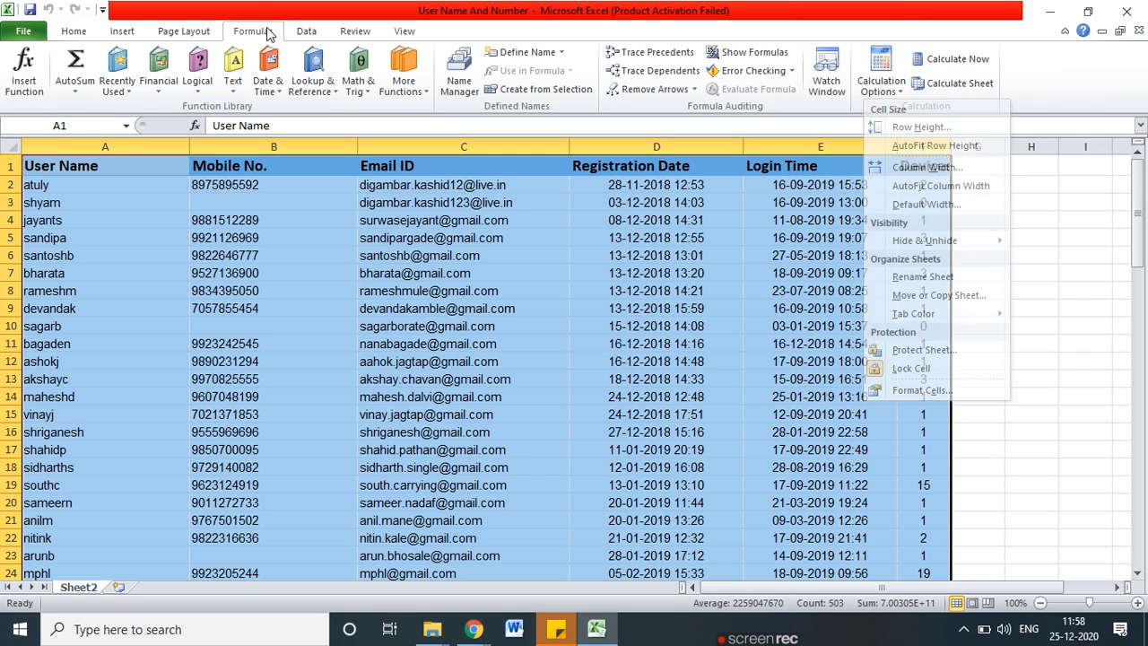
click(310, 32)
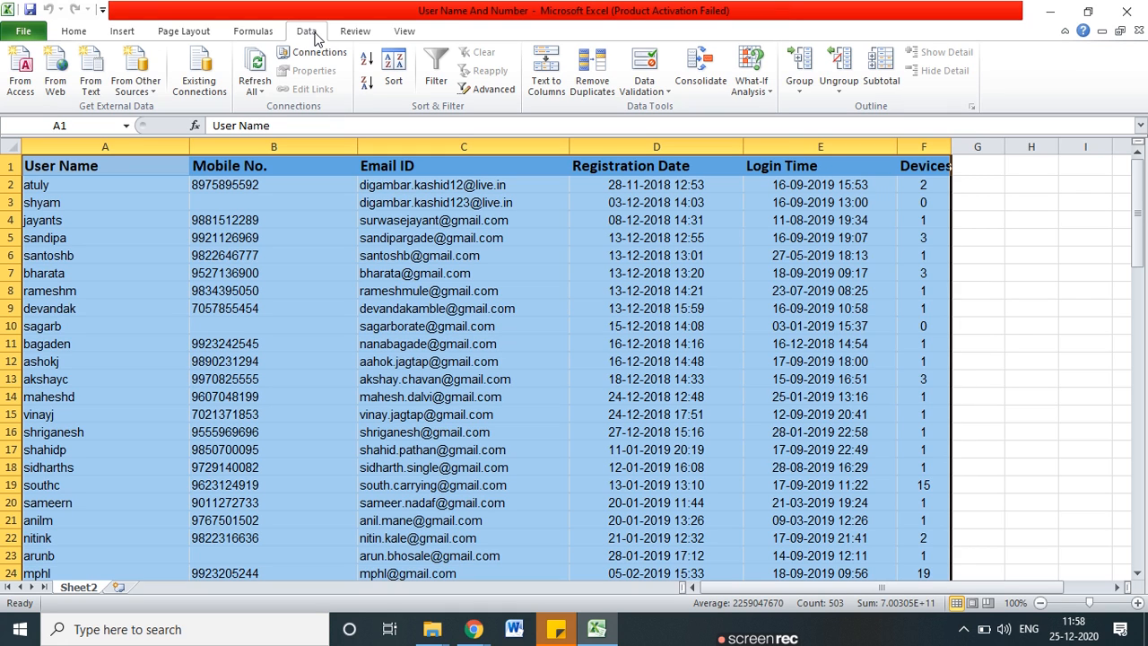
click(78, 34)
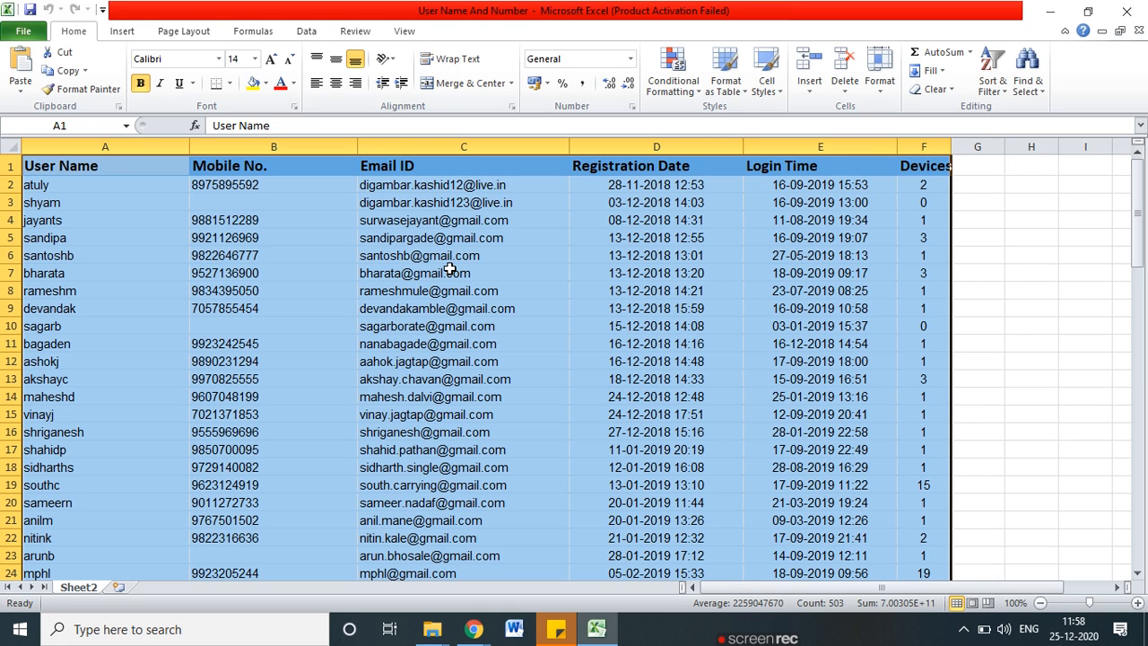
Format A1:F85 as Table1 with headers in the first Light table style, then minimise Excel.
click(734, 81)
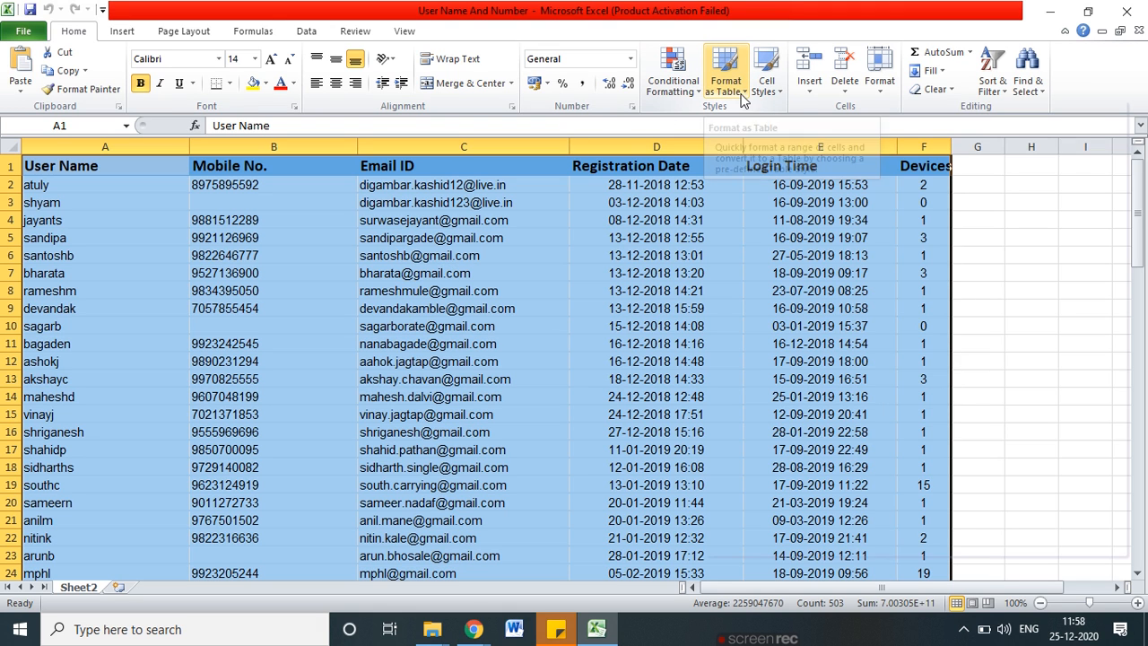
click(734, 59)
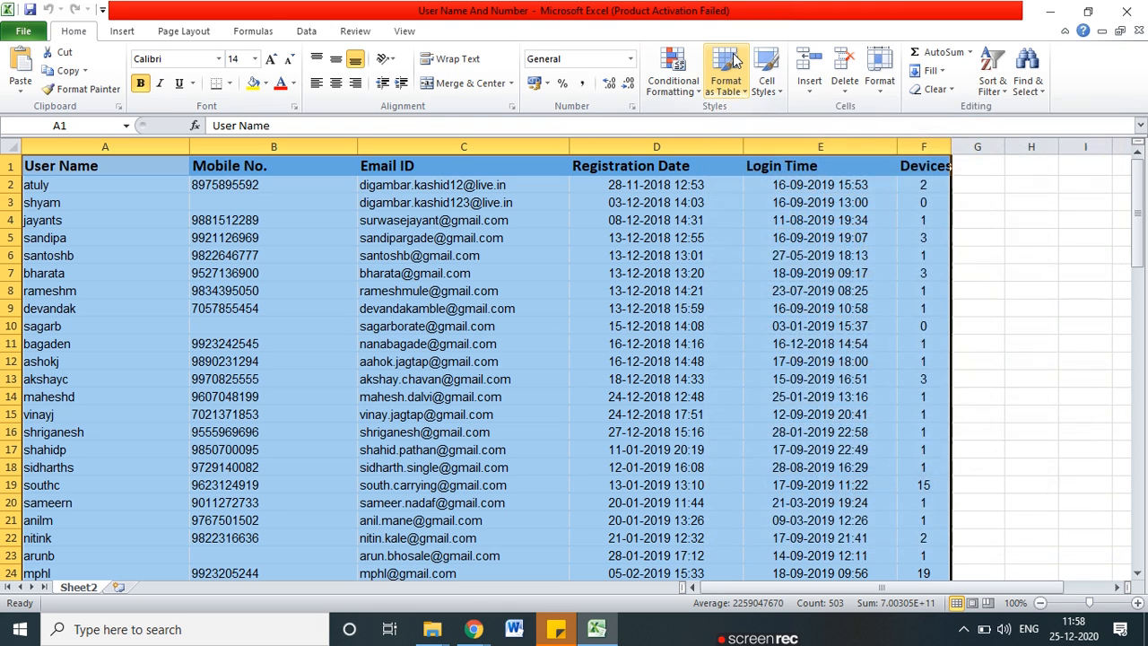
click(736, 64)
click(758, 154)
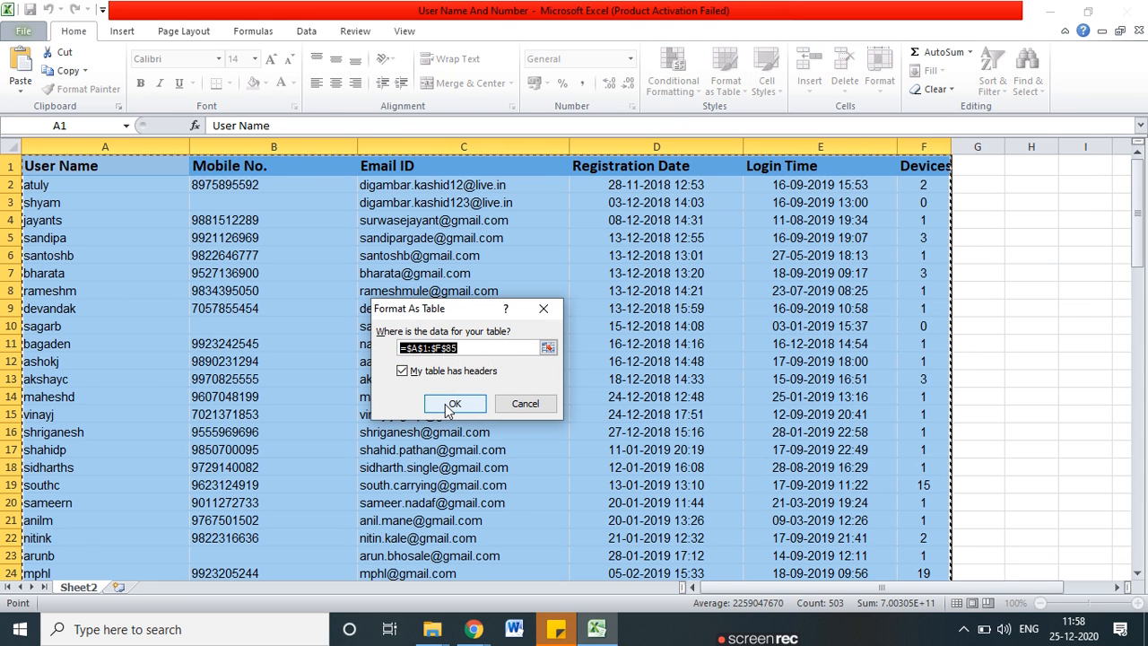
click(452, 405)
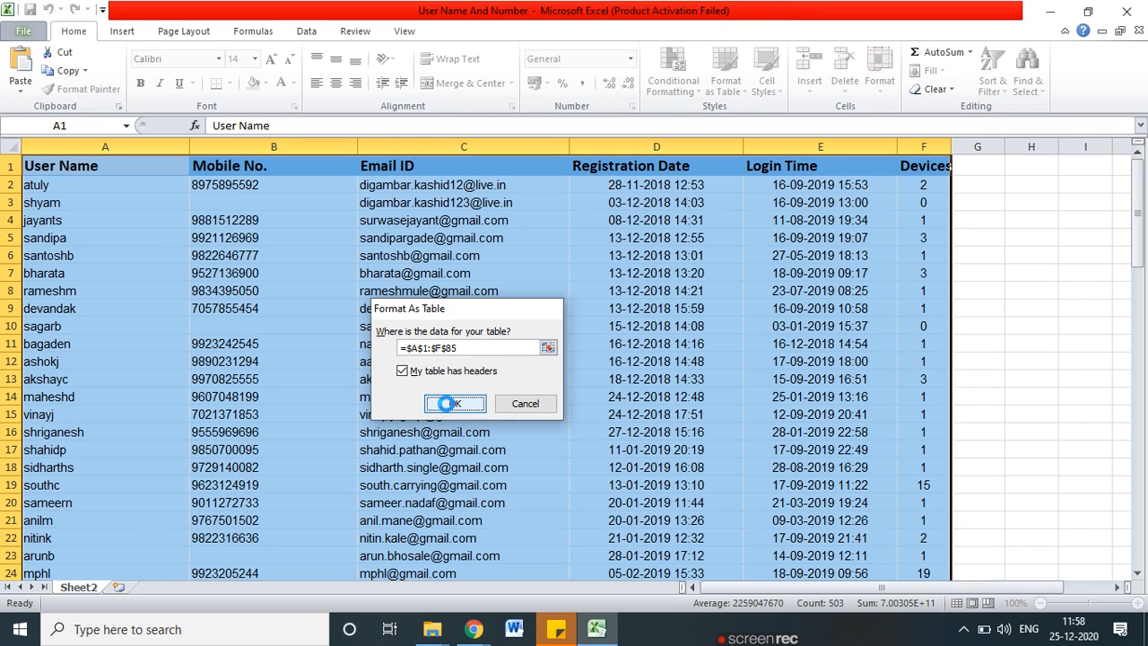
click(258, 289)
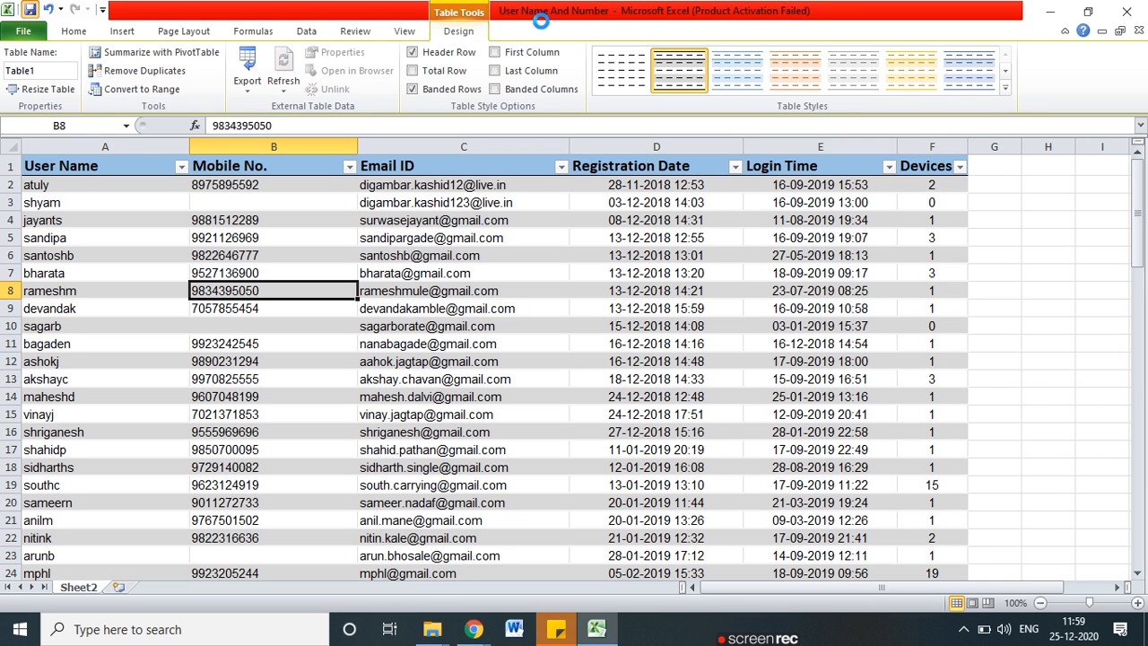
click(1129, 12)
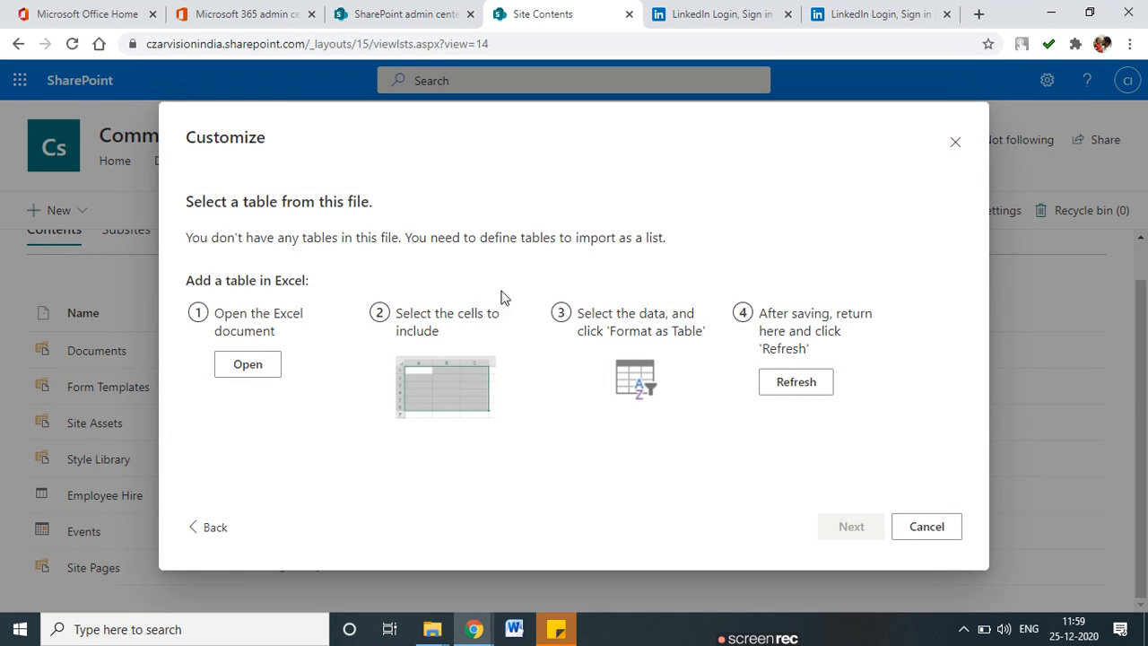
Cancel the no-table import and re-upload User Name And Number via New > List > From Excel.
click(924, 527)
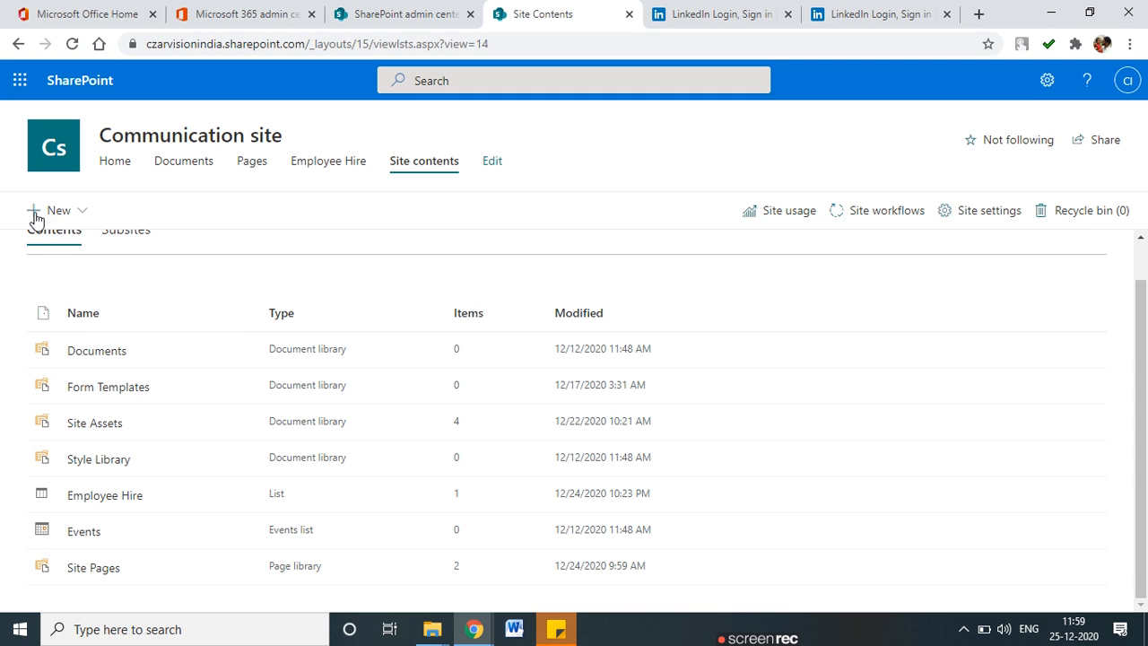
click(60, 215)
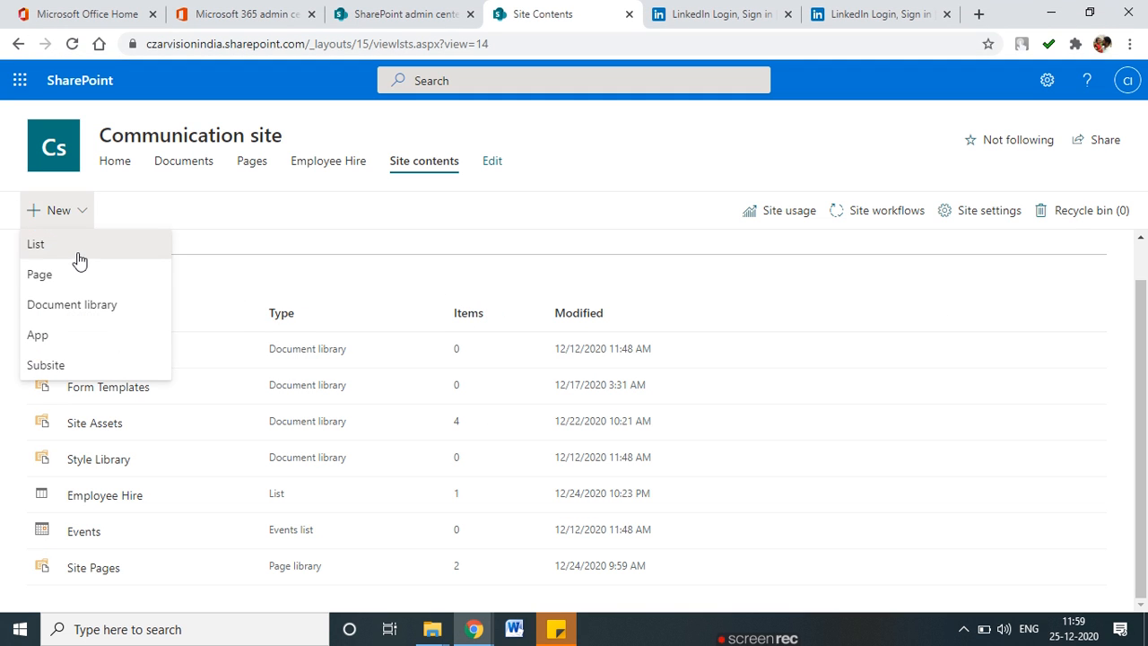
click(75, 256)
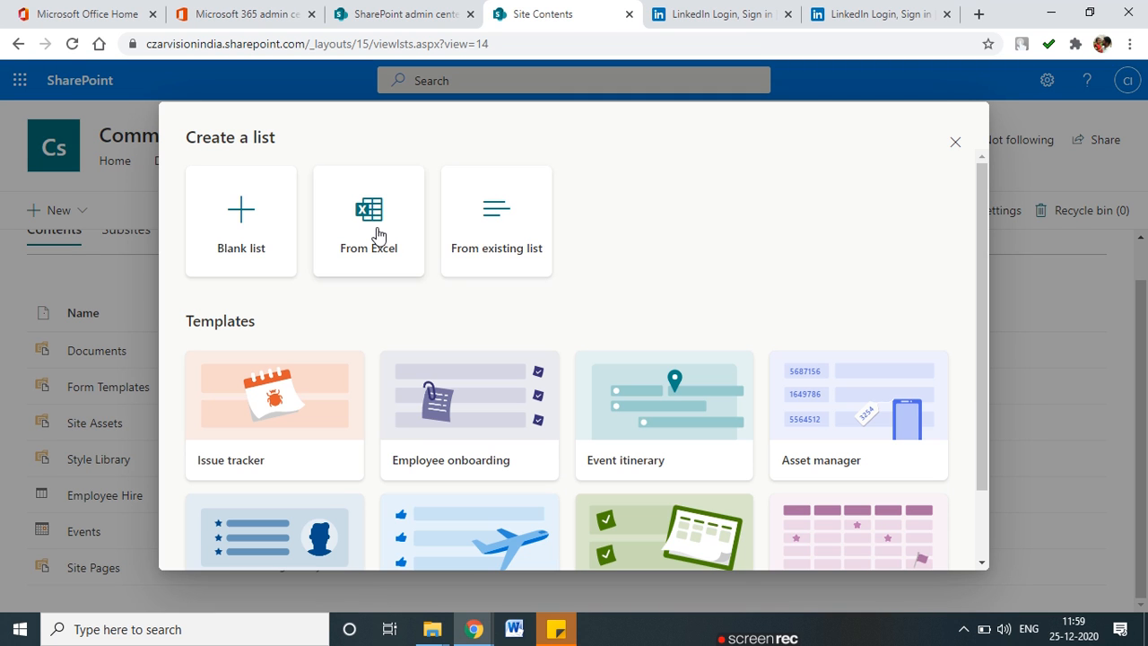
click(377, 233)
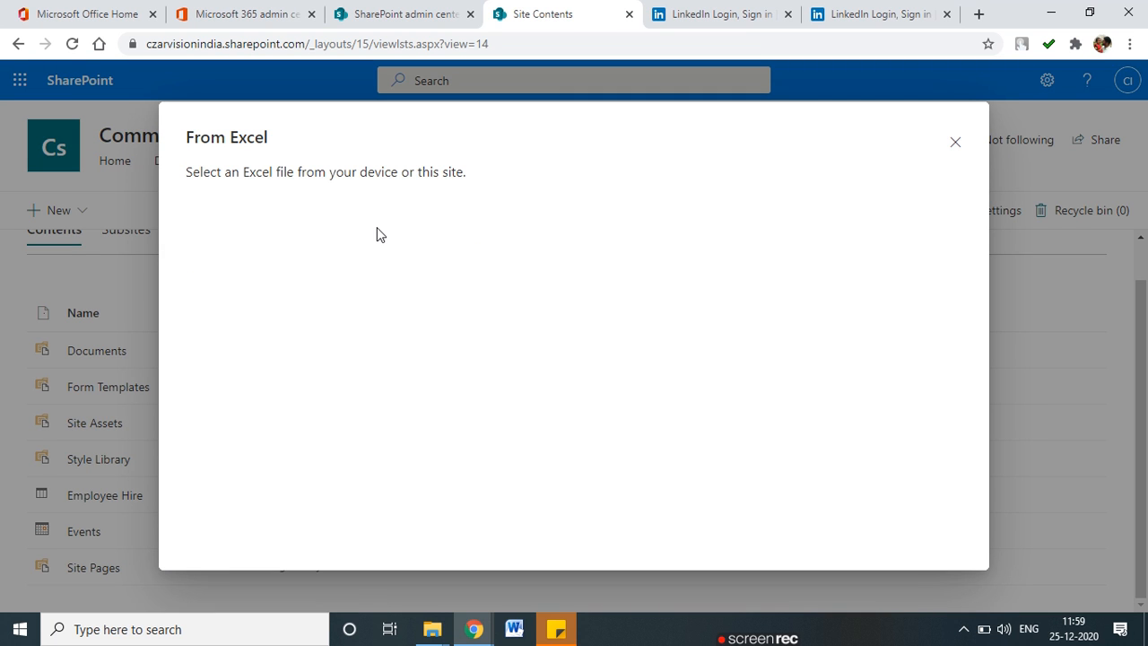
click(371, 223)
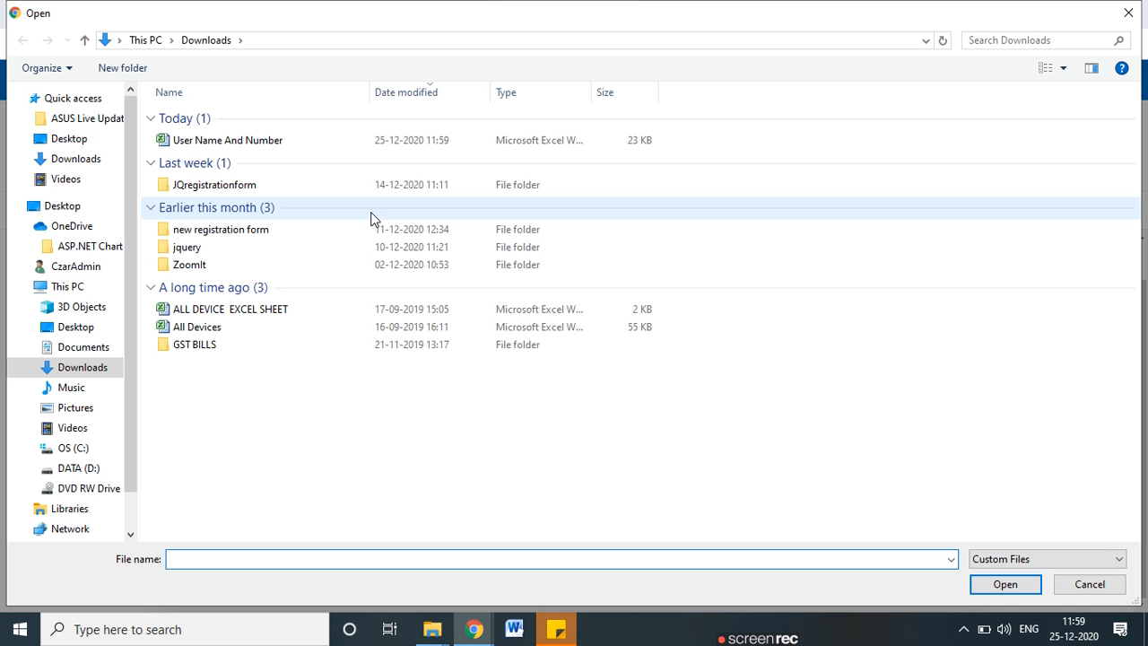
double_click(238, 150)
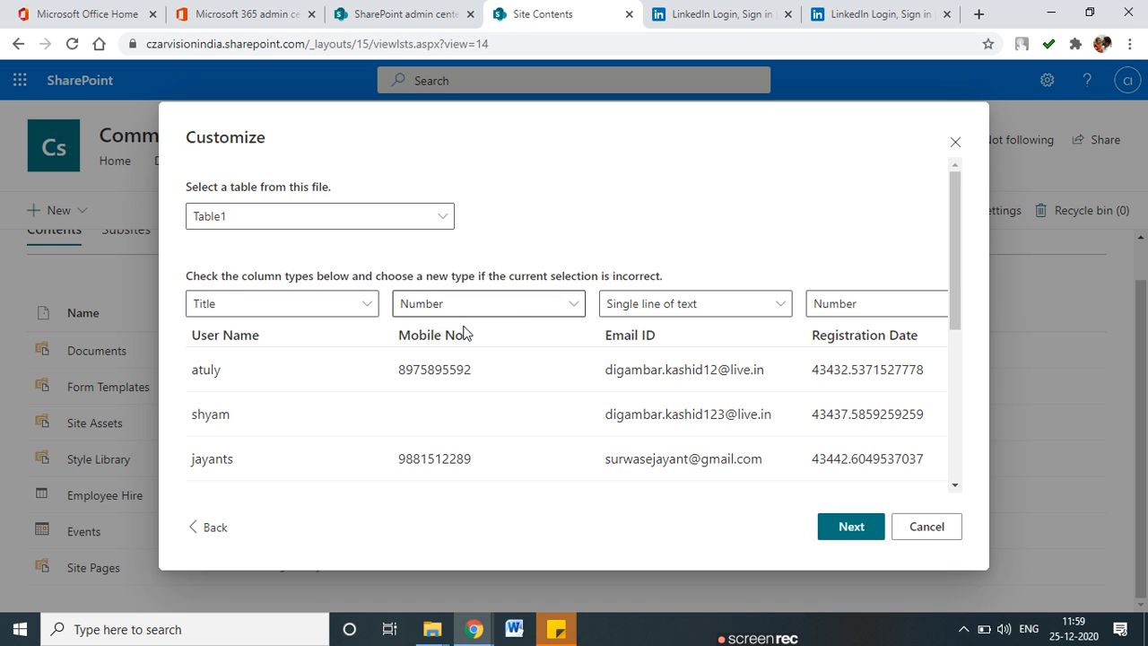
Keep User Name as Single line of text and Mobile No. as Number.
scroll(471, 339, down, 5)
scroll(485, 377, up, 4)
scroll(659, 403, up, 1)
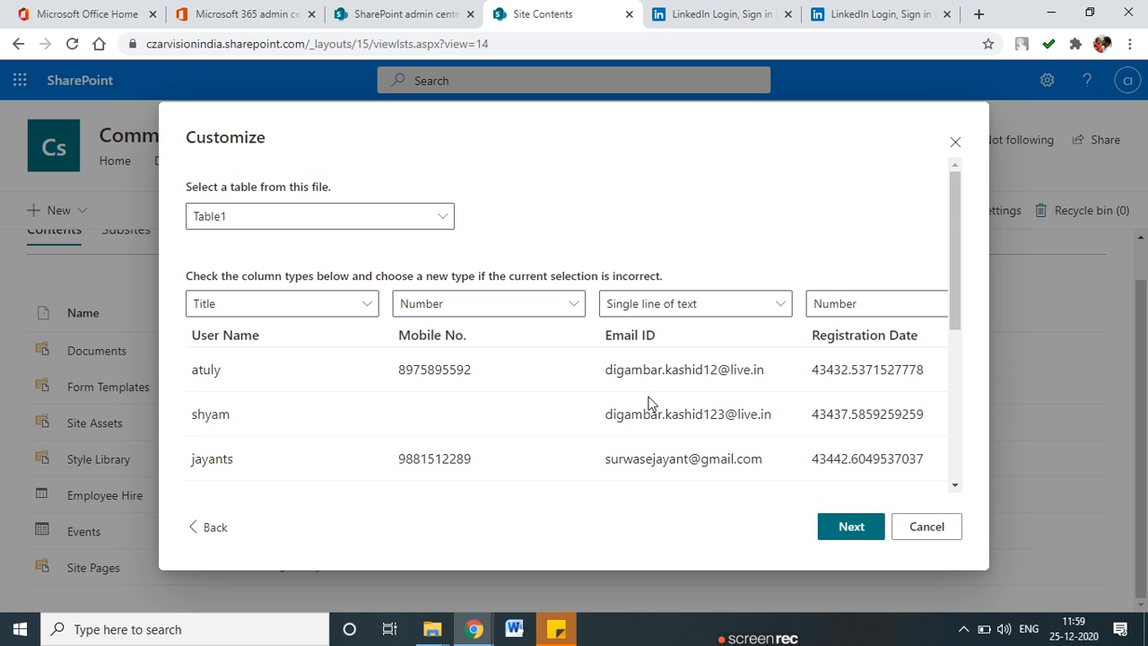
scroll(362, 287, down, 1)
scroll(361, 287, up, 1)
click(366, 310)
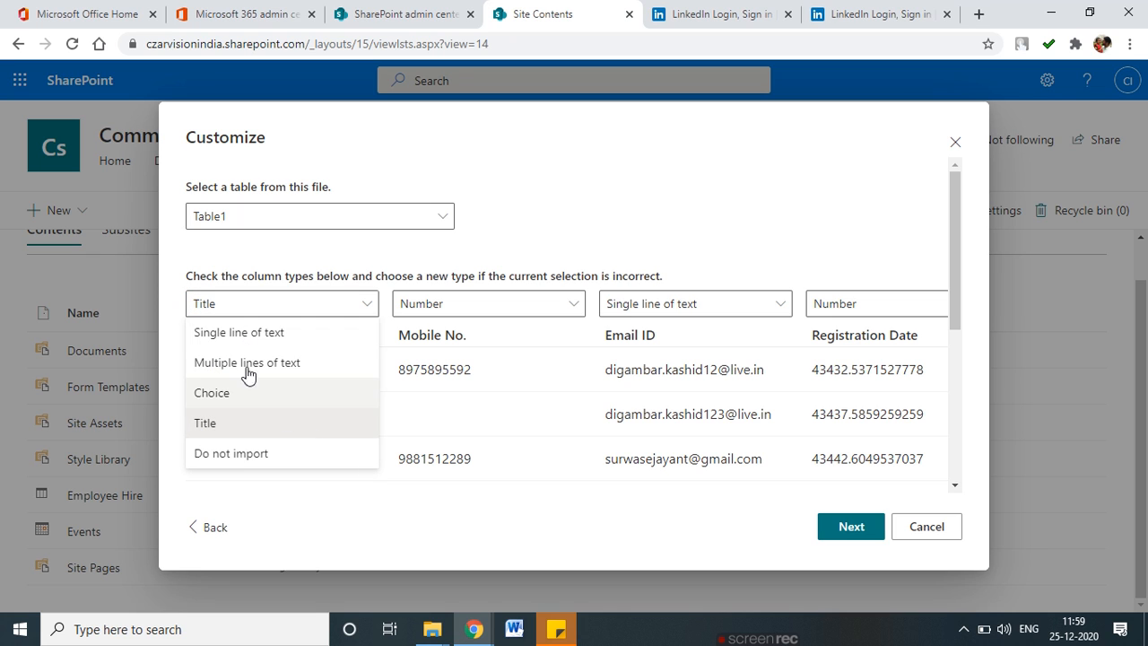
click(245, 337)
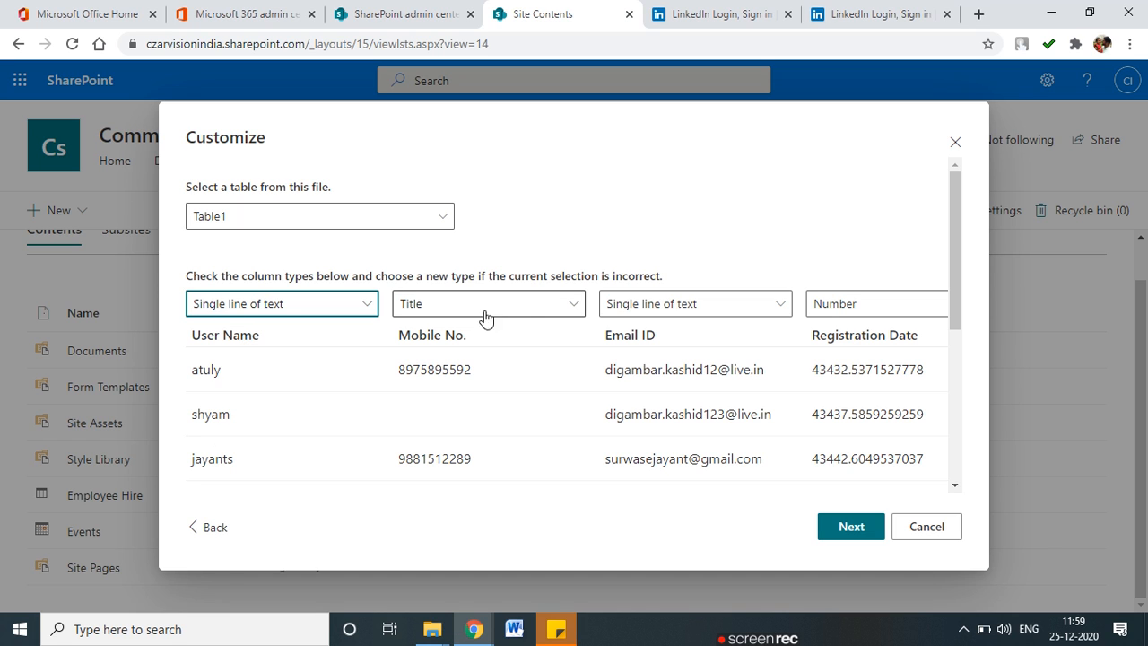
click(578, 310)
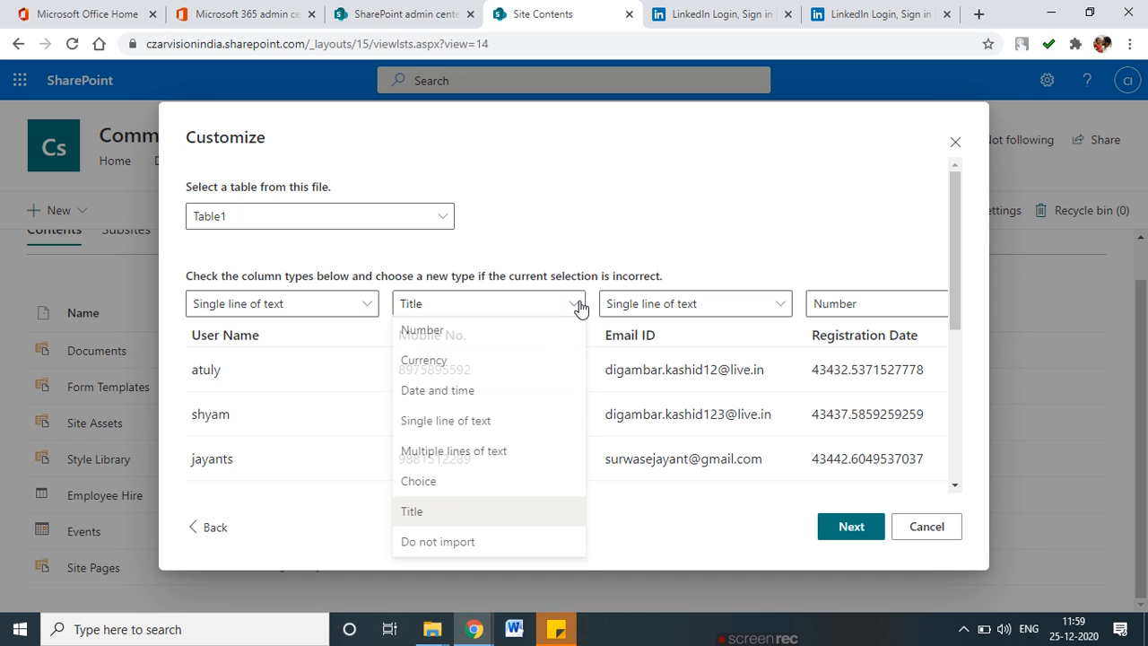
click(464, 334)
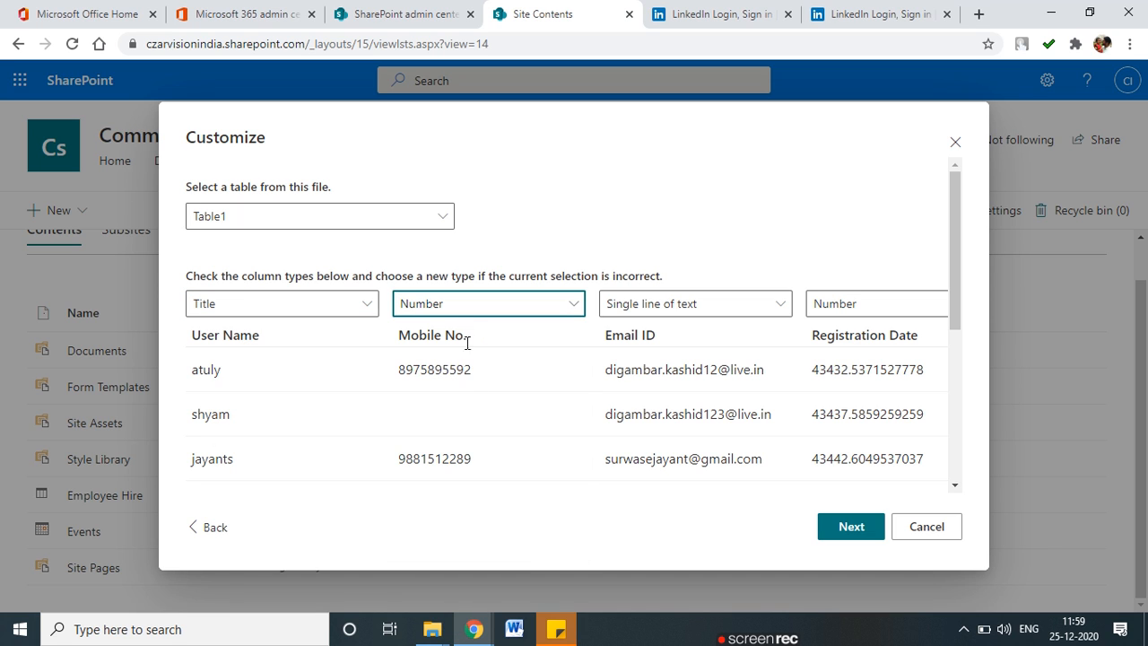
Keep Email ID as Single line of text and Registration Date as Number.
click(728, 307)
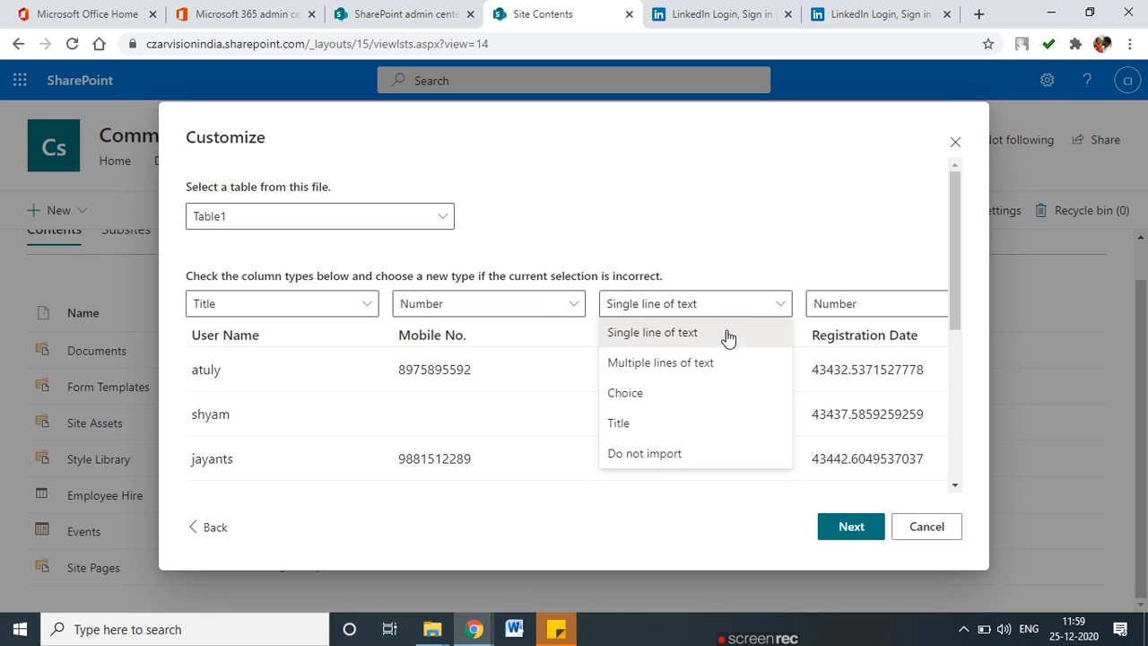
click(690, 240)
click(689, 307)
click(682, 333)
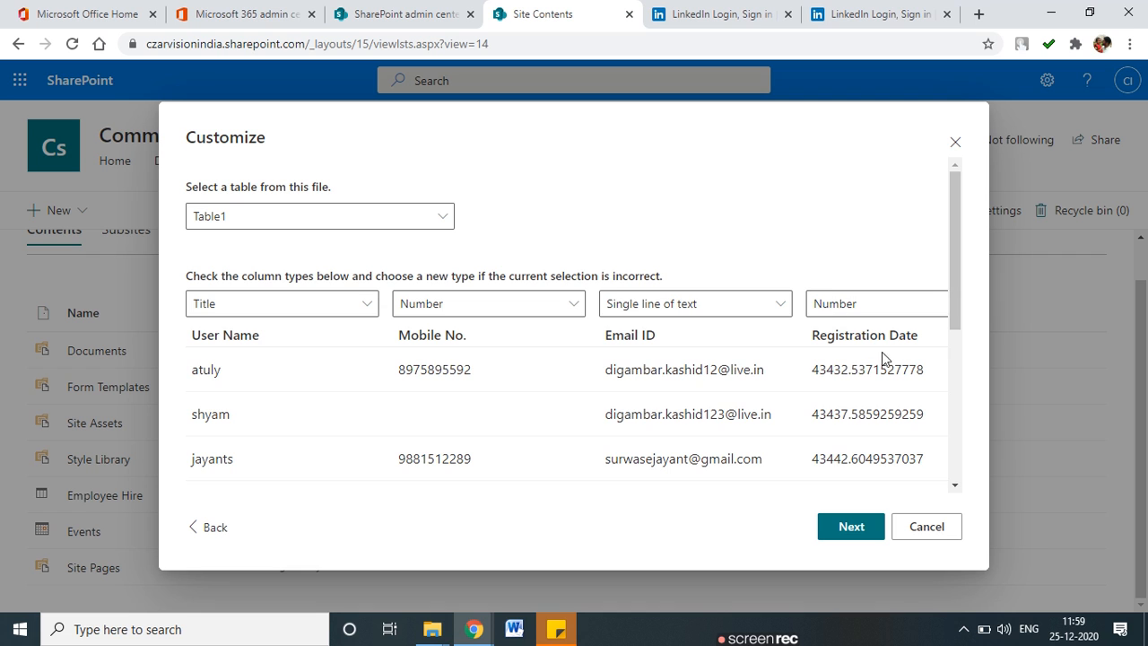
drag(855, 369, 530, 344)
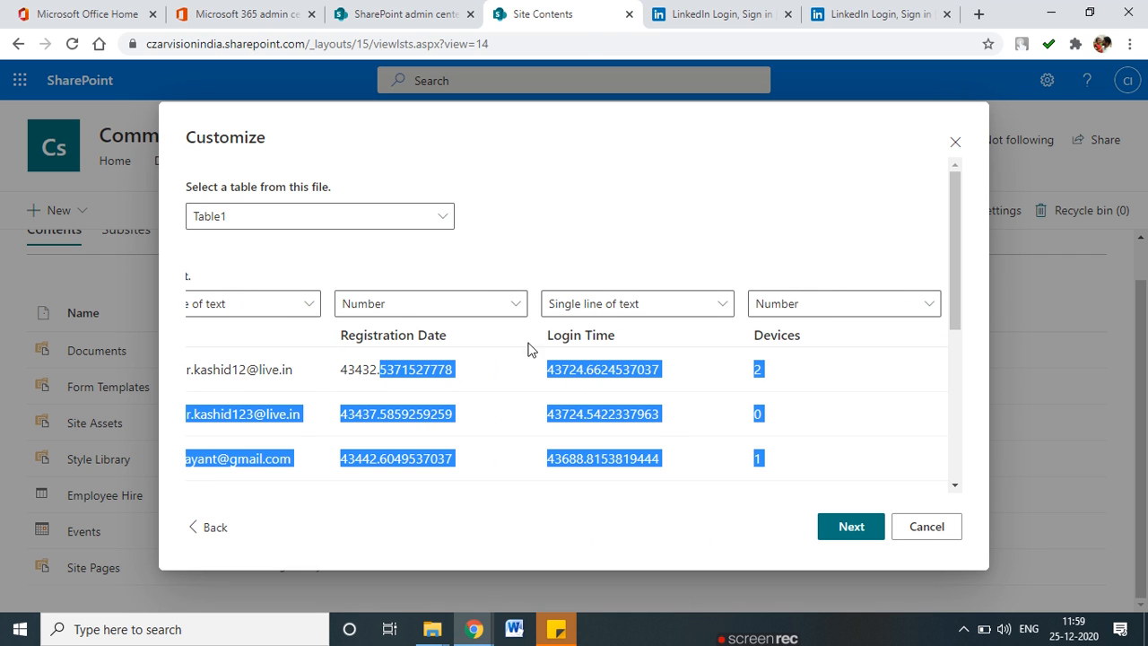
click(460, 306)
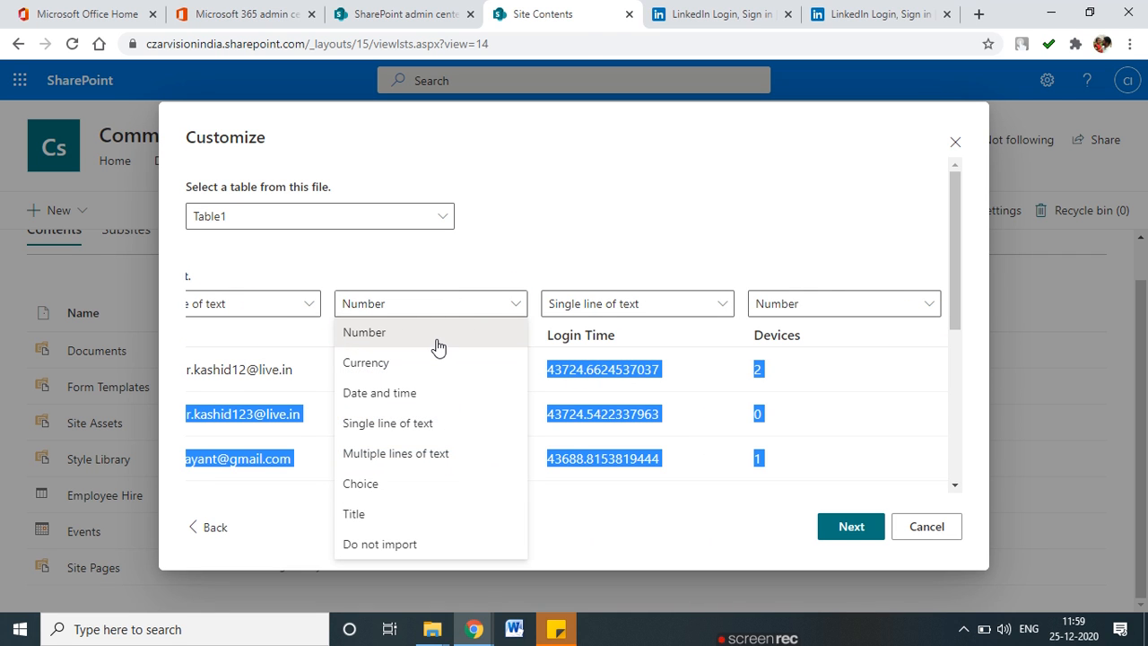
click(436, 334)
Leave Login Time as Single line of text and continue to the list naming step.
click(621, 314)
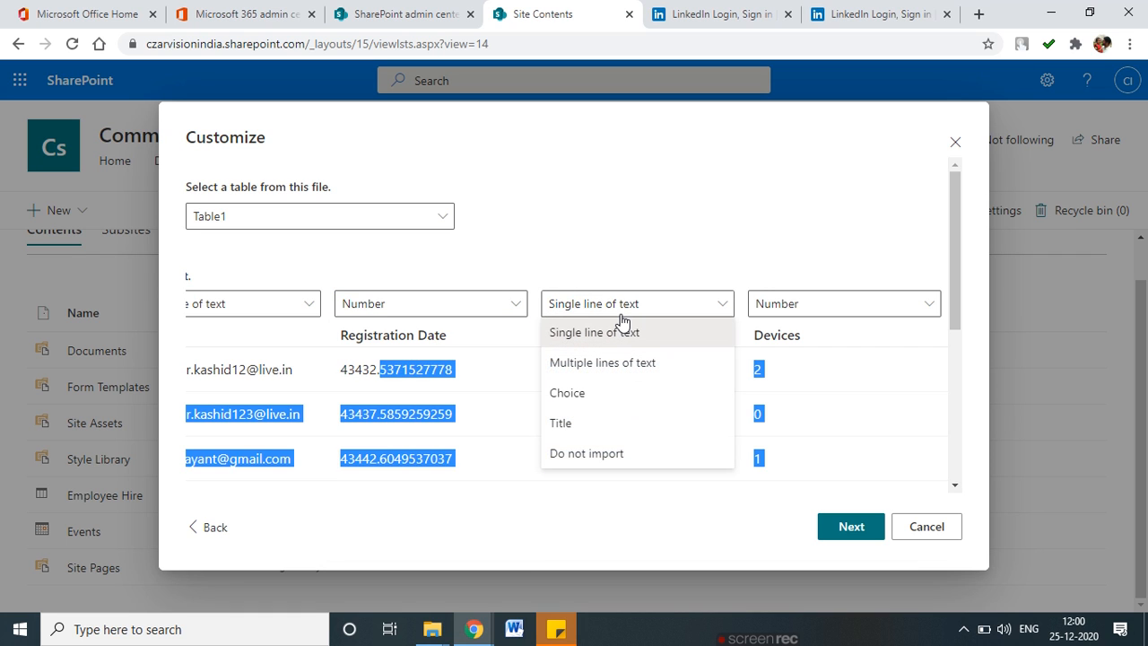
click(607, 251)
click(638, 305)
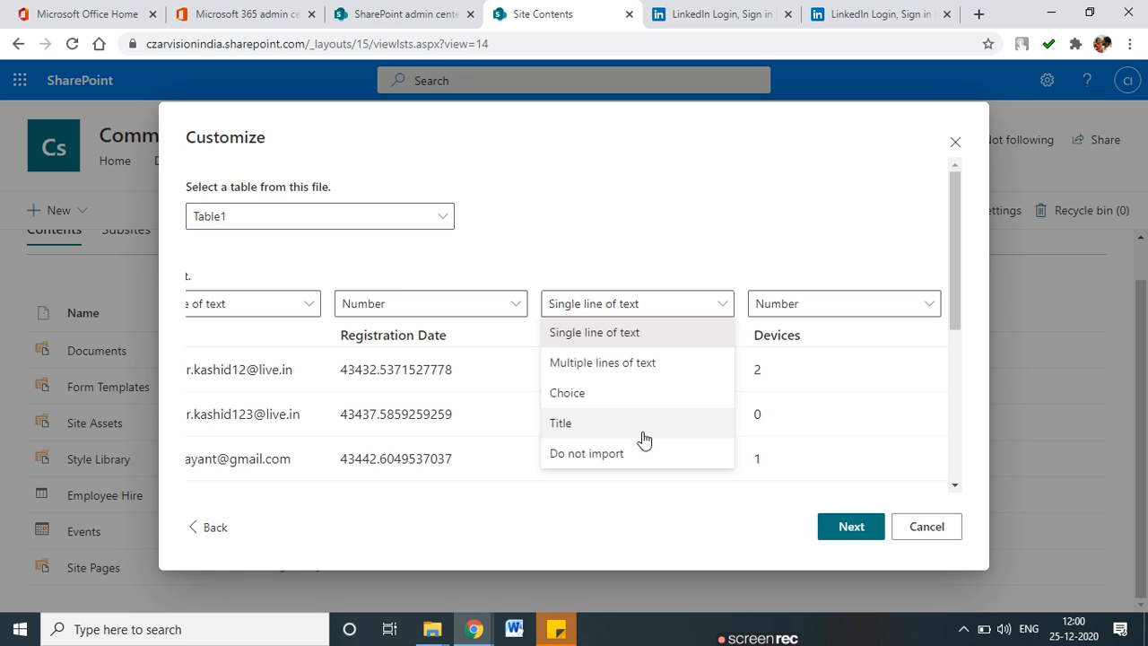
click(631, 263)
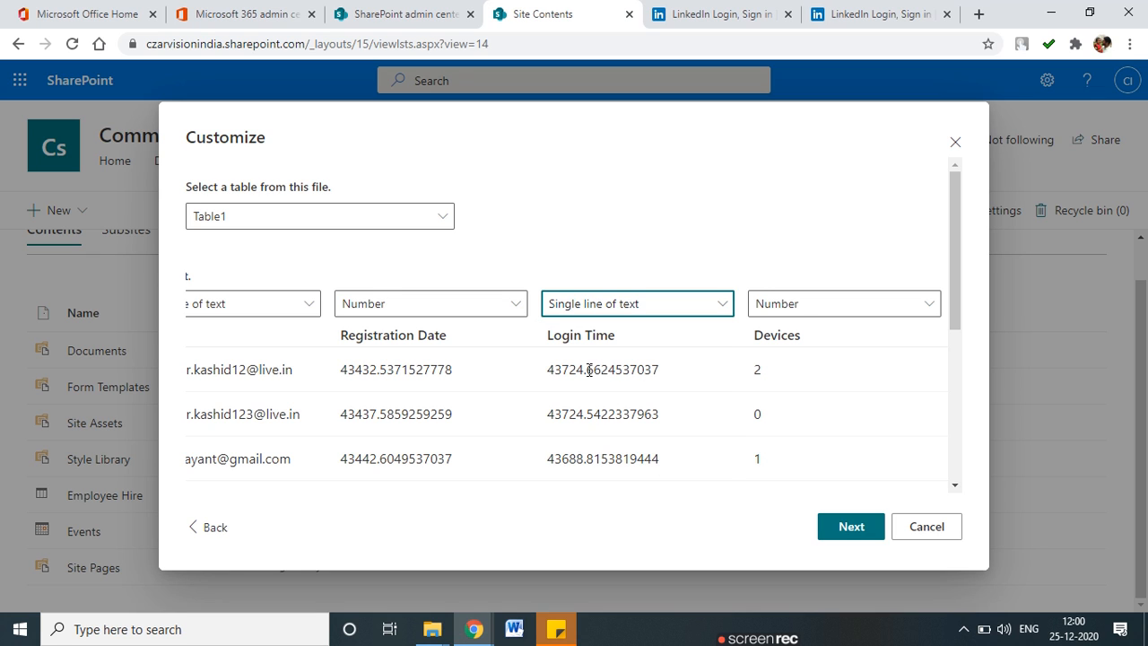
drag(592, 363, 611, 457)
click(594, 303)
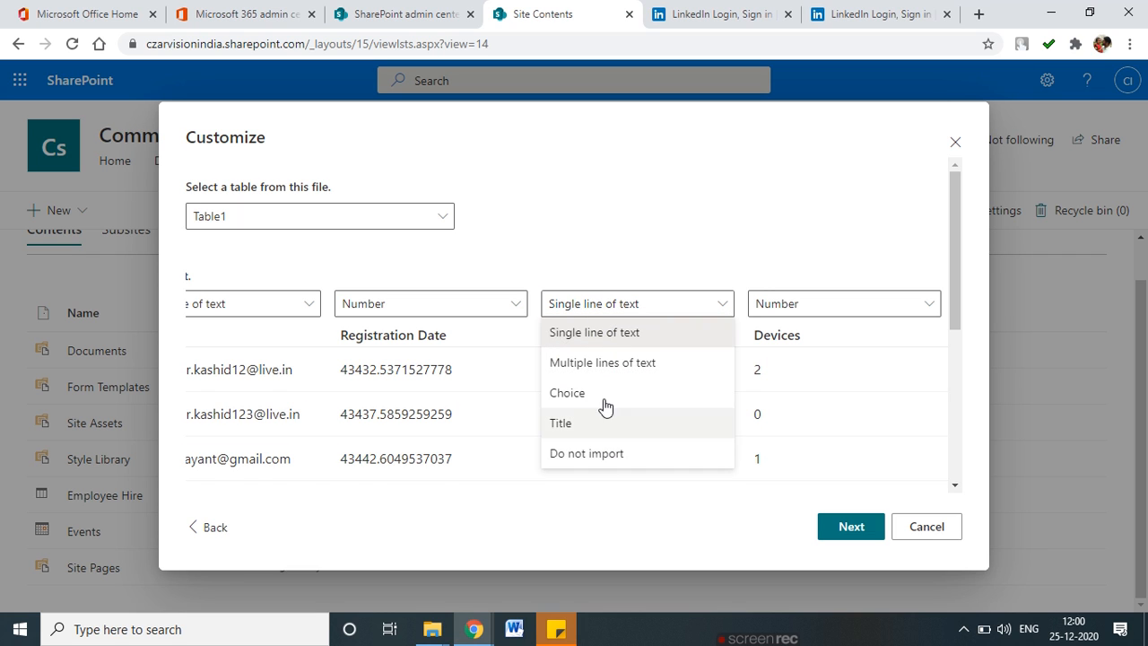
click(710, 222)
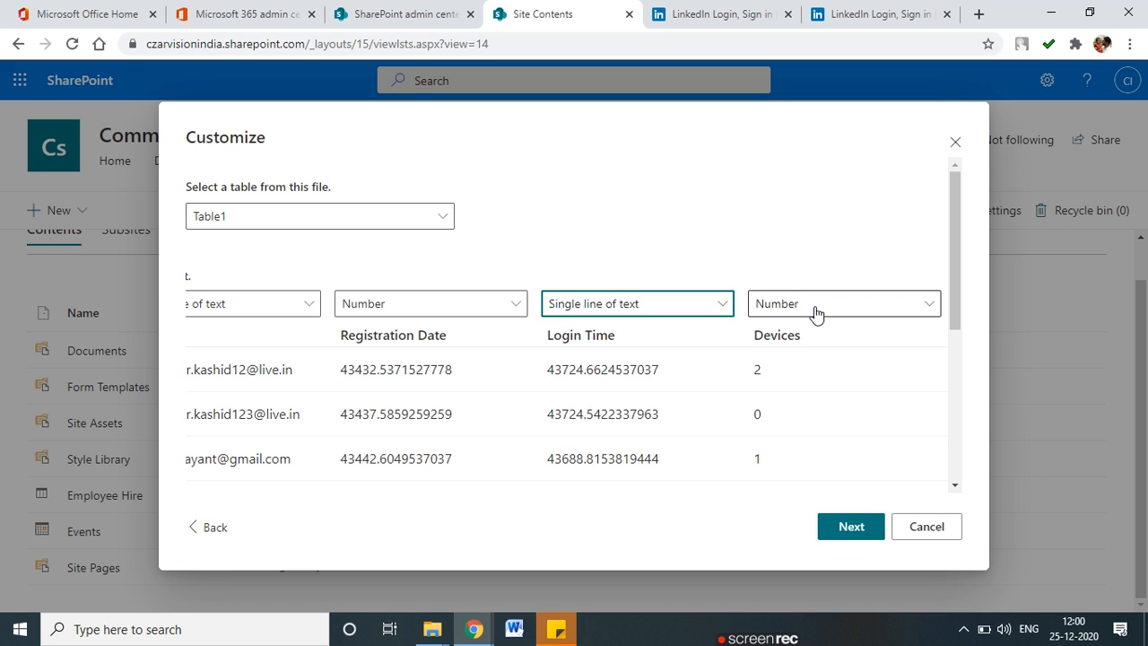
drag(960, 265, 959, 474)
scroll(923, 309, up, 10)
click(534, 246)
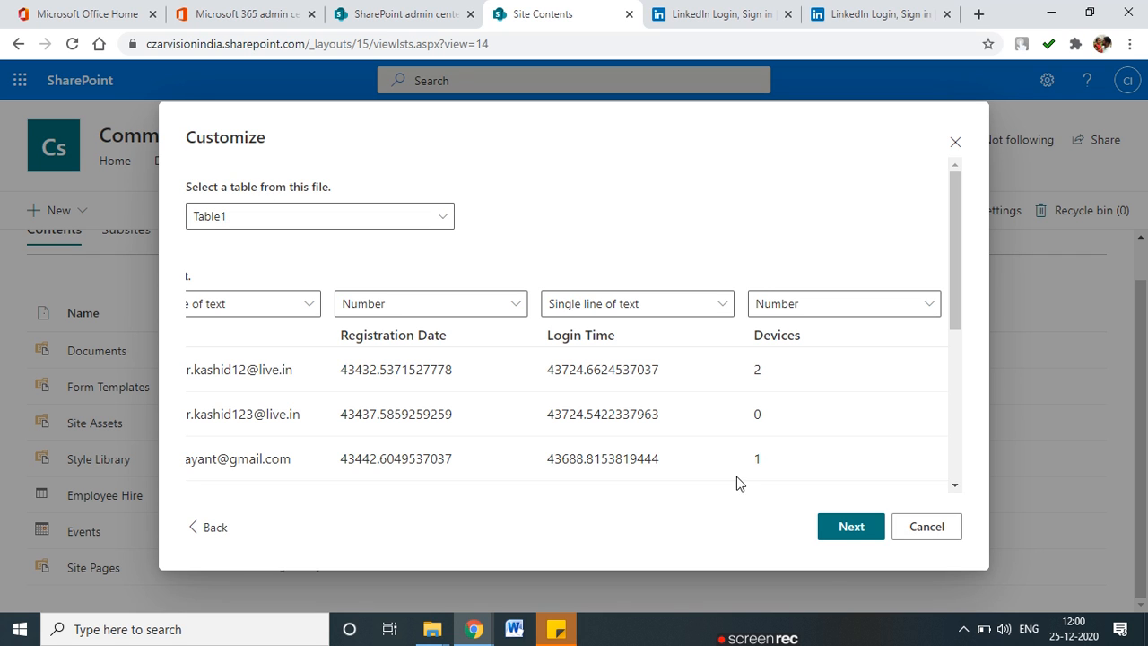
click(841, 534)
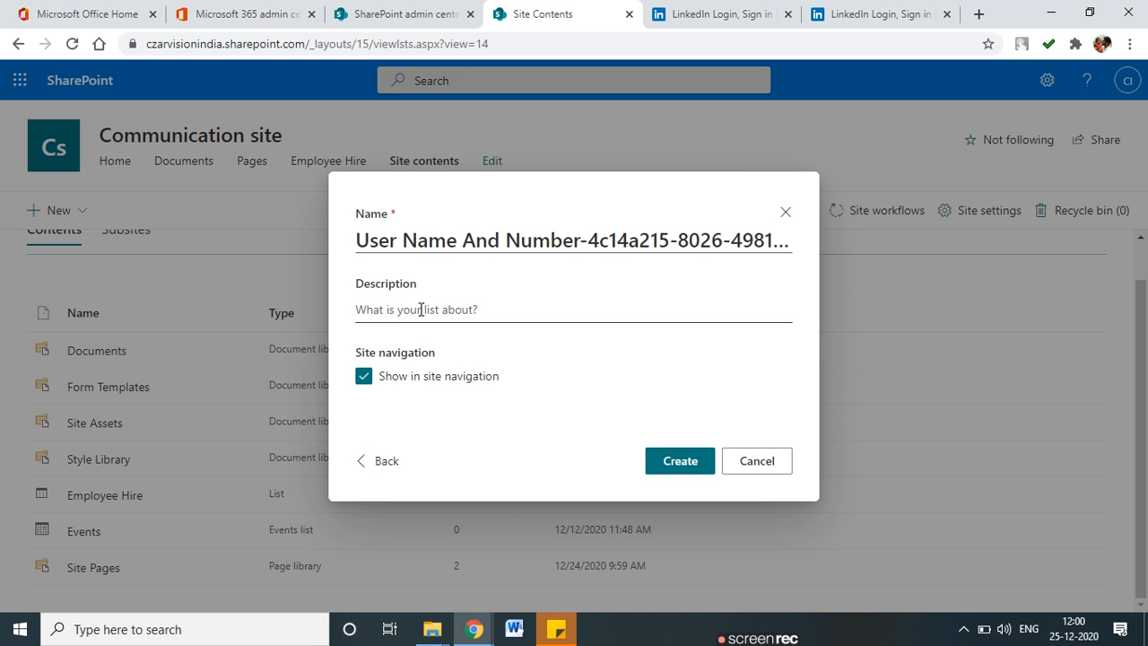
Replace the auto-generated list name with 'Customer Info' and create the list.
drag(359, 240, 954, 242)
key(BackSpace)
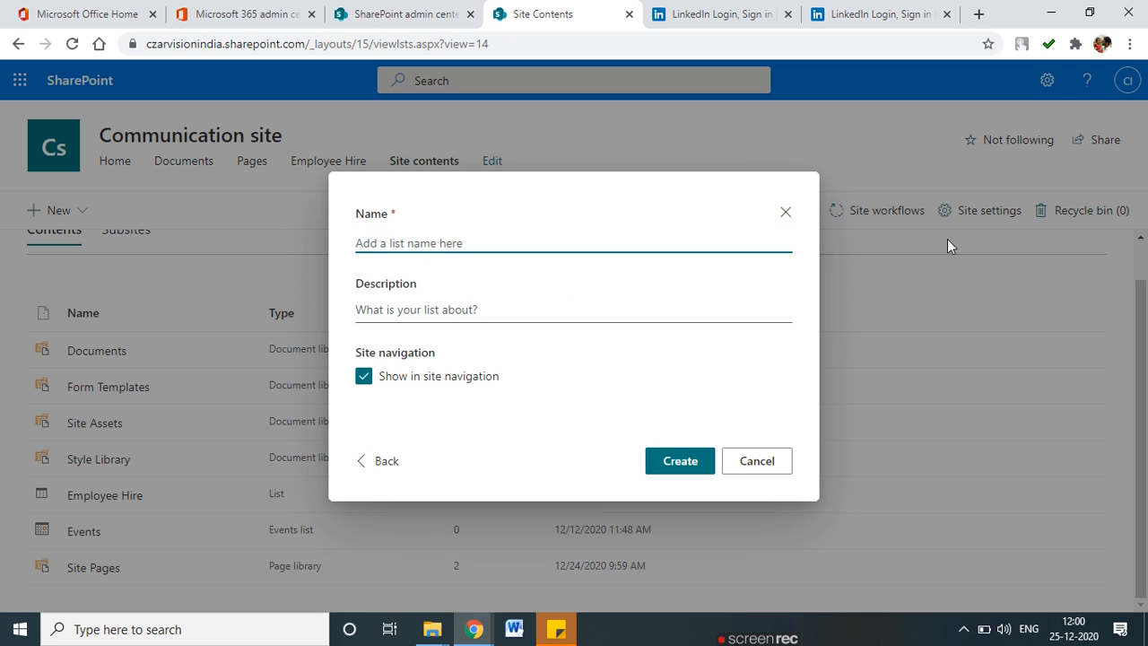
text(C)
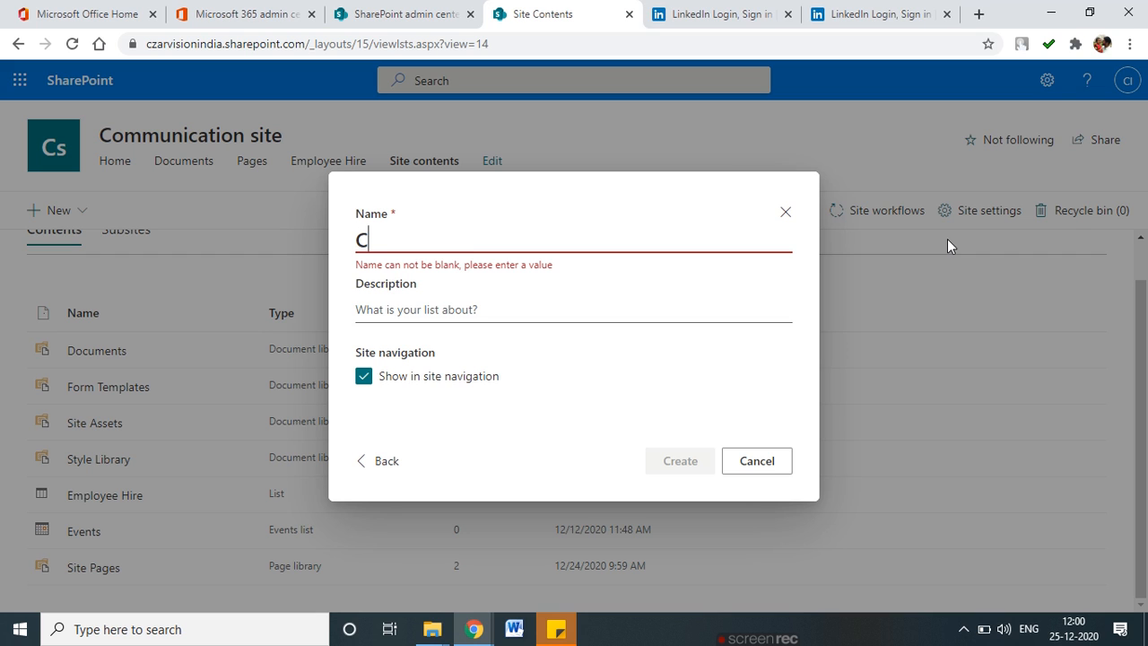
text(ustomer )
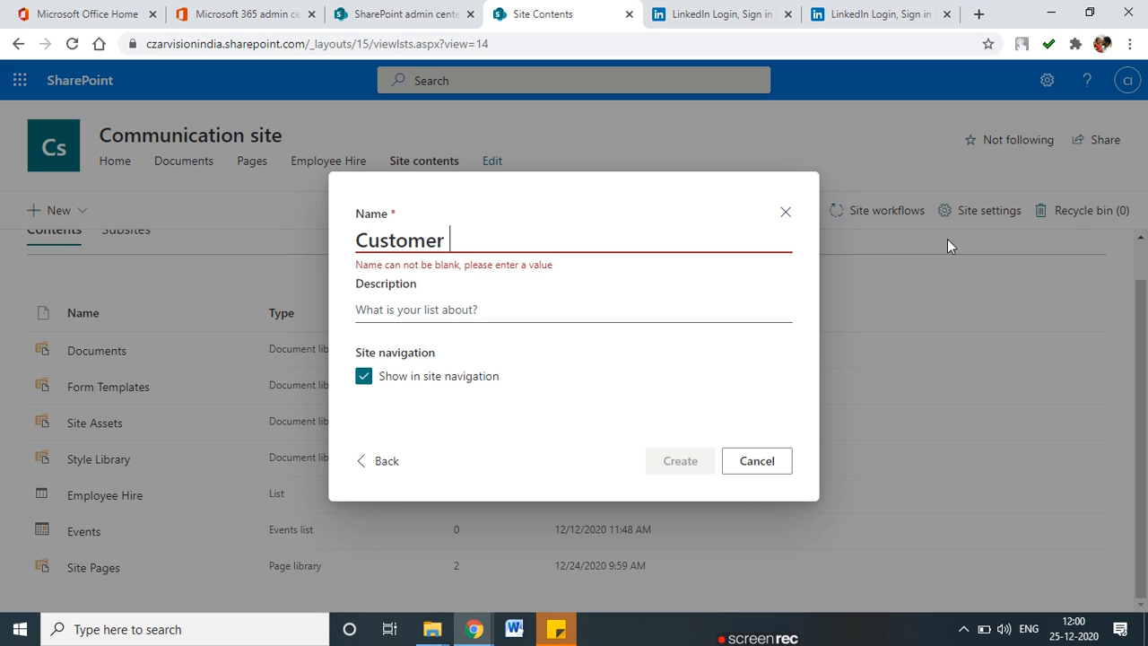
text(Info)
click(393, 310)
click(697, 470)
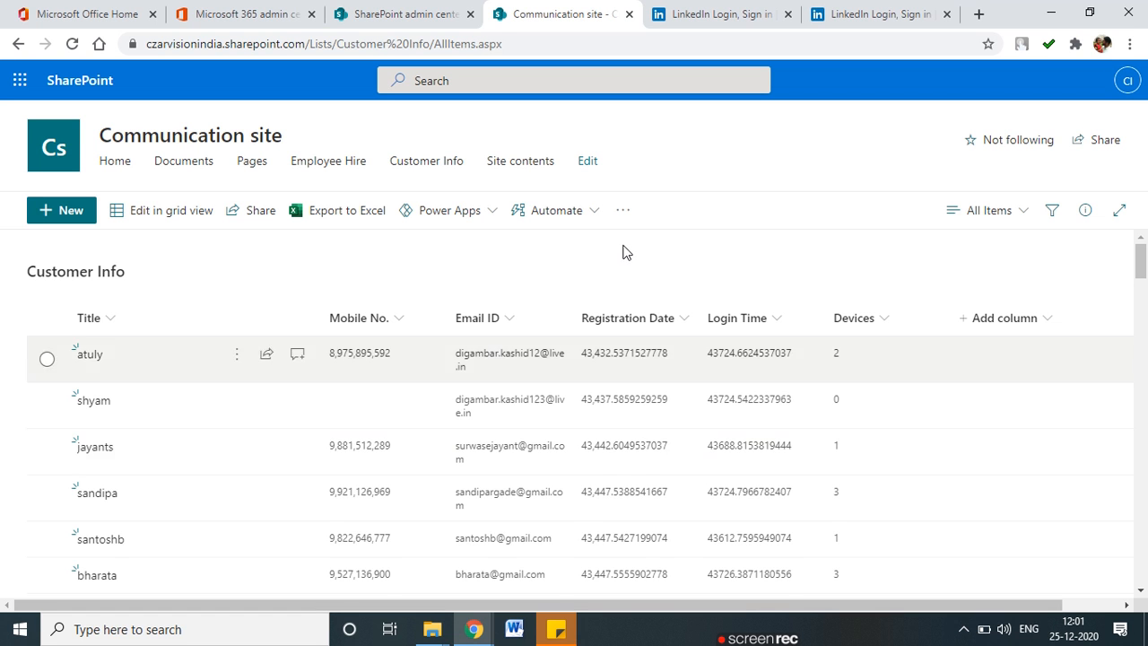
scroll(507, 396, down, 10)
scroll(503, 462, down, 15)
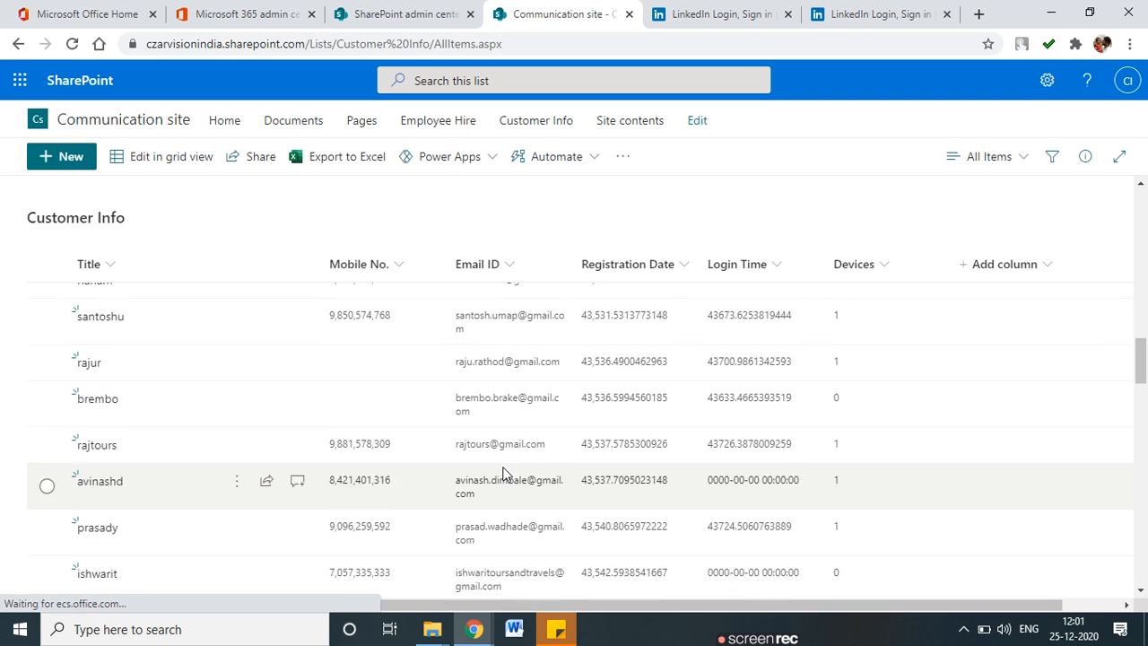
scroll(502, 475, down, 10)
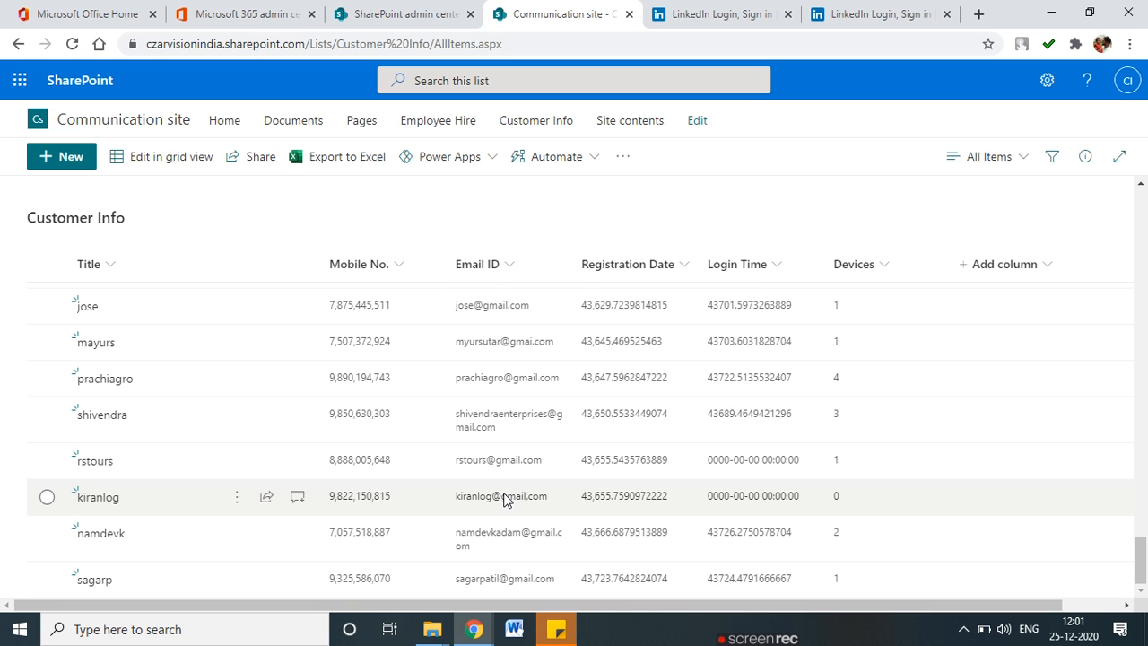
scroll(503, 503, up, 15)
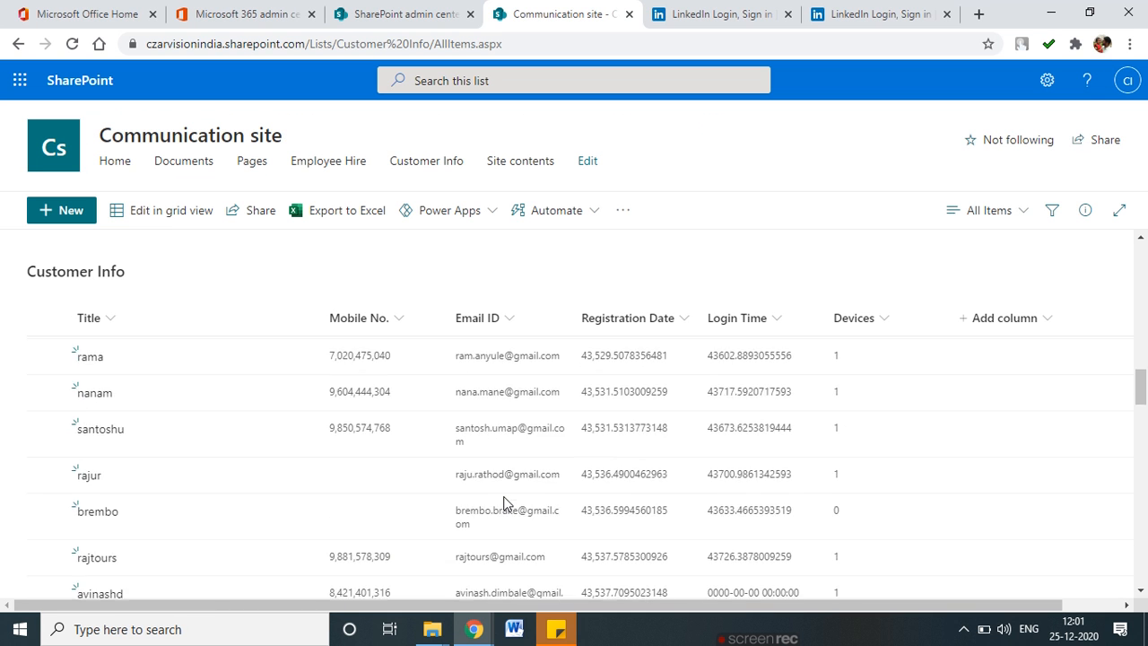
scroll(503, 503, up, 5)
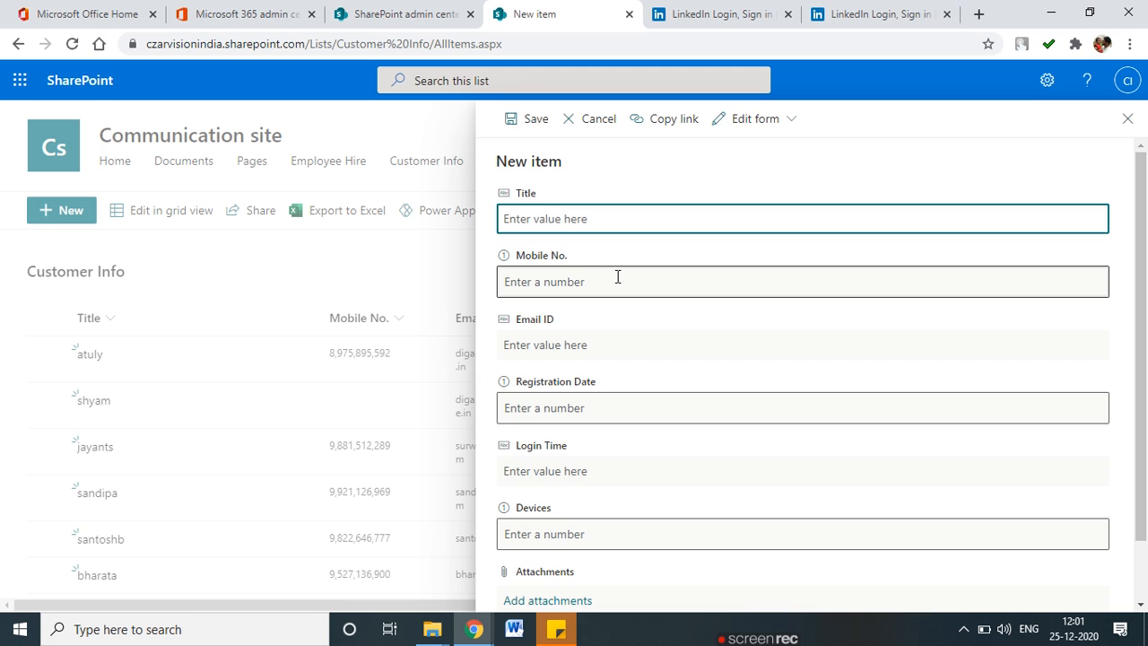
scroll(615, 485, down, 1)
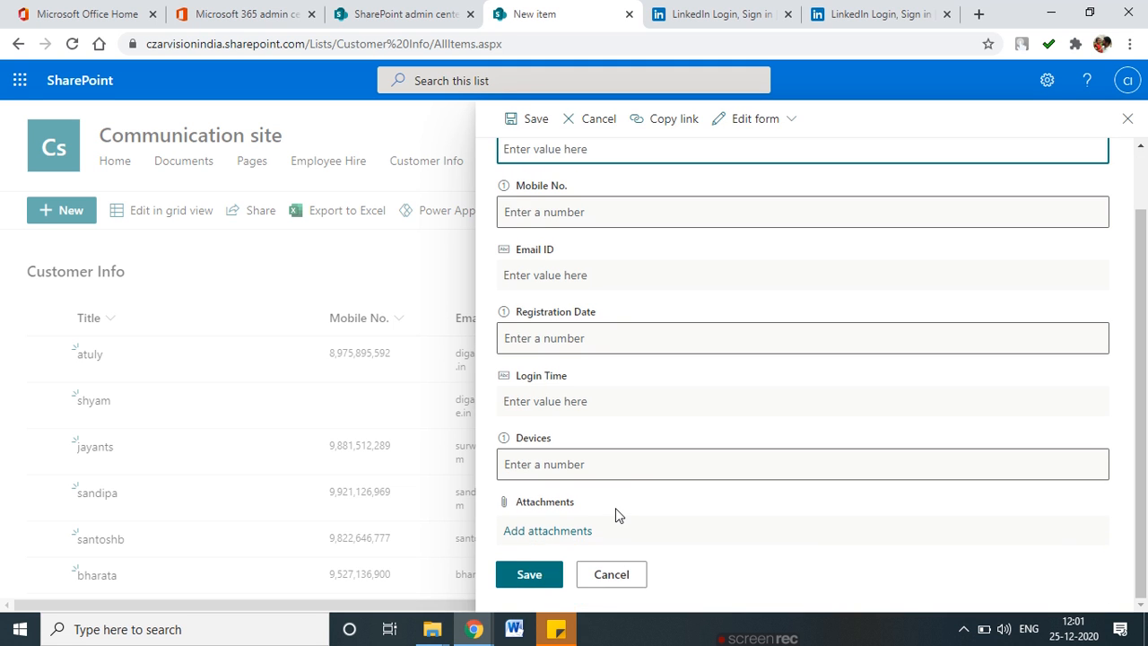
scroll(616, 520, up, 1)
click(1128, 119)
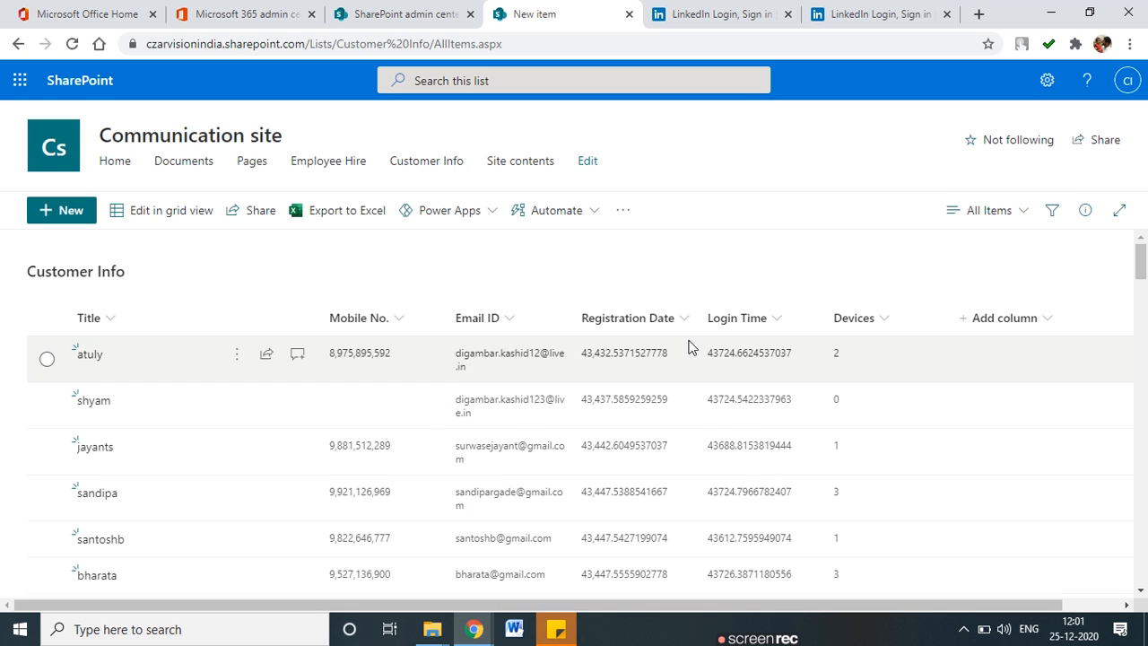
click(1047, 80)
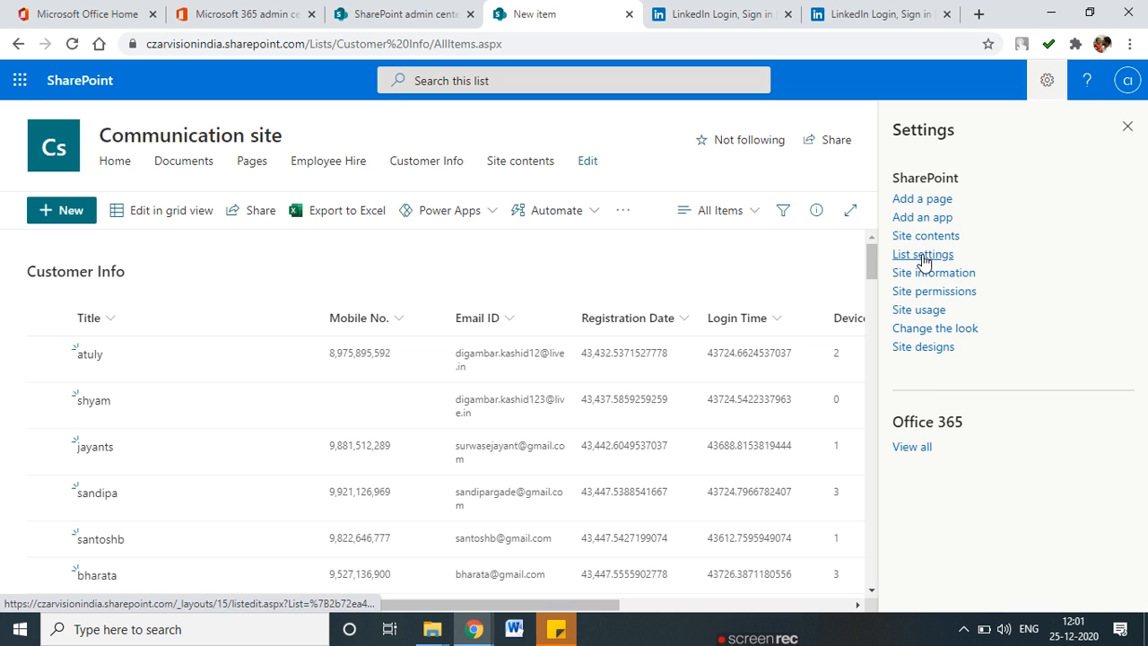
In Customer Info list settings, review Mobile No., Email ID, Devices and Registration Date's Number type.
click(921, 256)
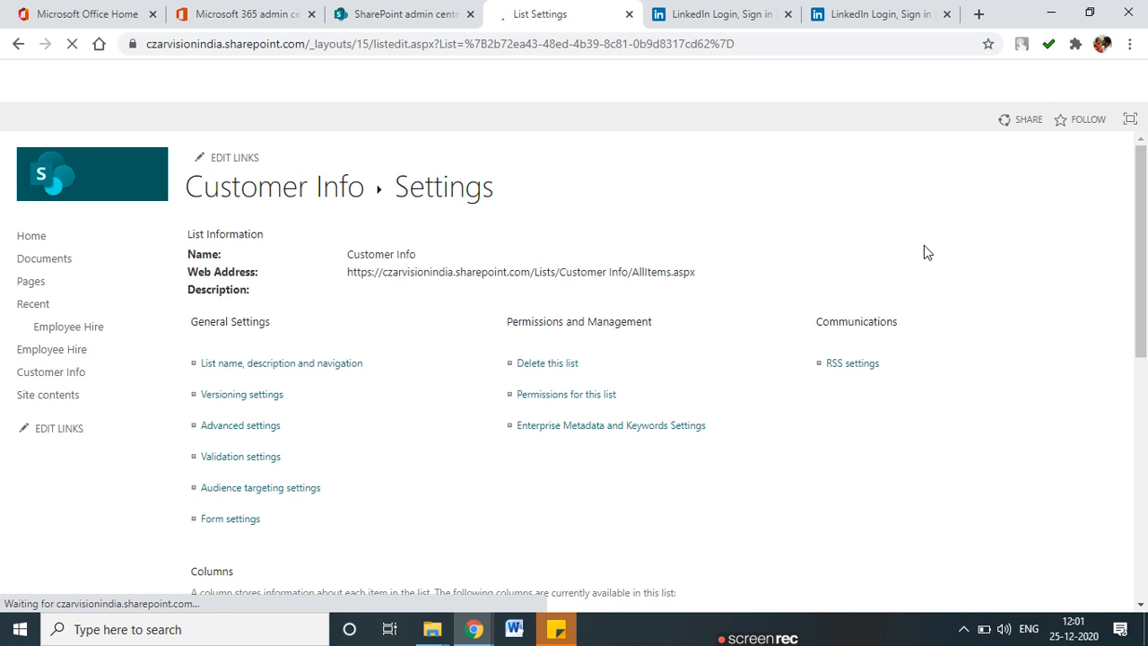
scroll(313, 385, down, 5)
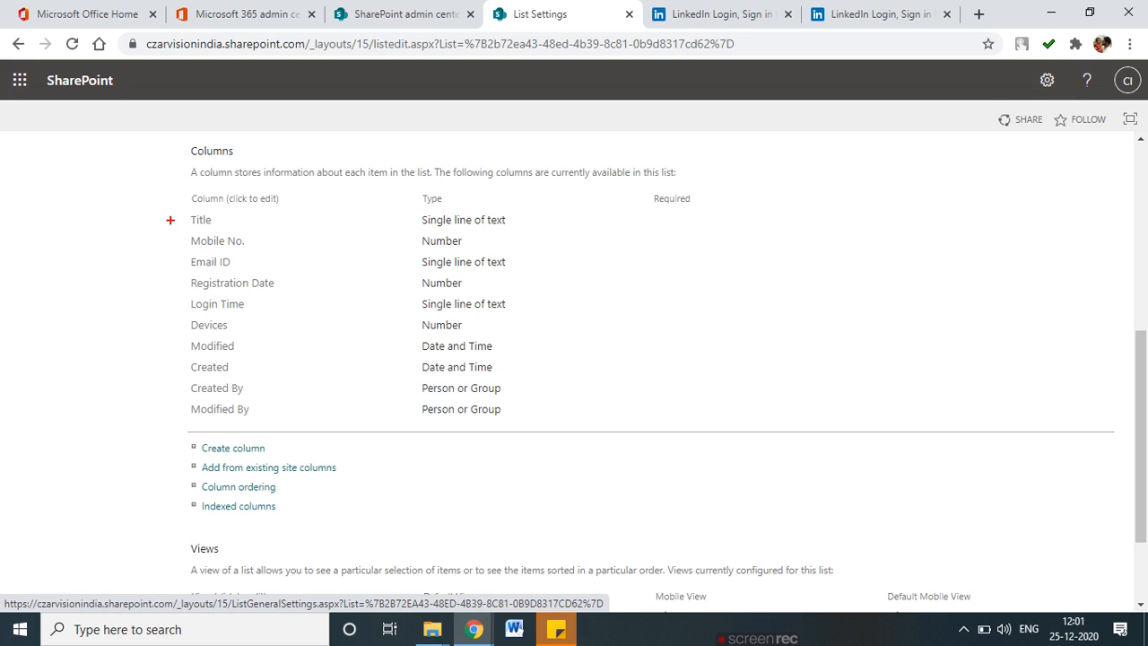
drag(171, 248, 201, 231)
mouse_move(169, 269)
mouse_down()
mouse_move(195, 258)
mouse_move(211, 273)
mouse_up()
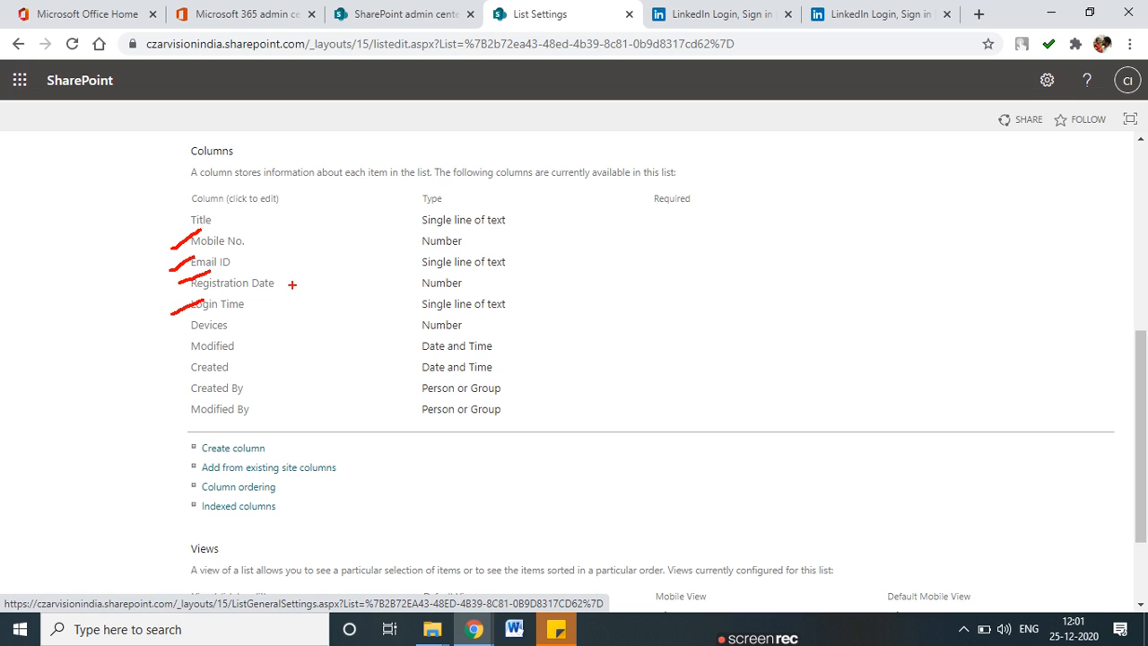
mouse_move(205, 291)
mouse_down()
mouse_move(296, 289)
mouse_move(194, 277)
mouse_move(235, 289)
mouse_up()
drag(402, 289, 488, 288)
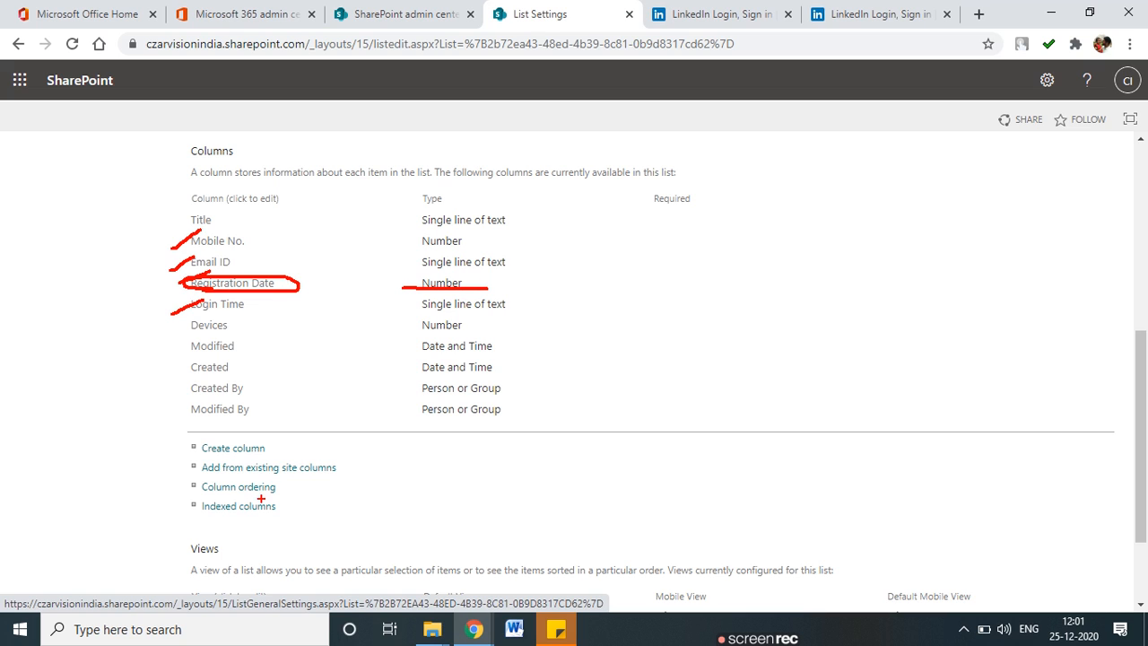
mouse_move(162, 336)
mouse_down()
mouse_move(201, 321)
mouse_move(207, 357)
mouse_up()
mouse_move(474, 273)
mouse_down()
mouse_move(414, 269)
mouse_move(473, 294)
mouse_move(454, 274)
mouse_up()
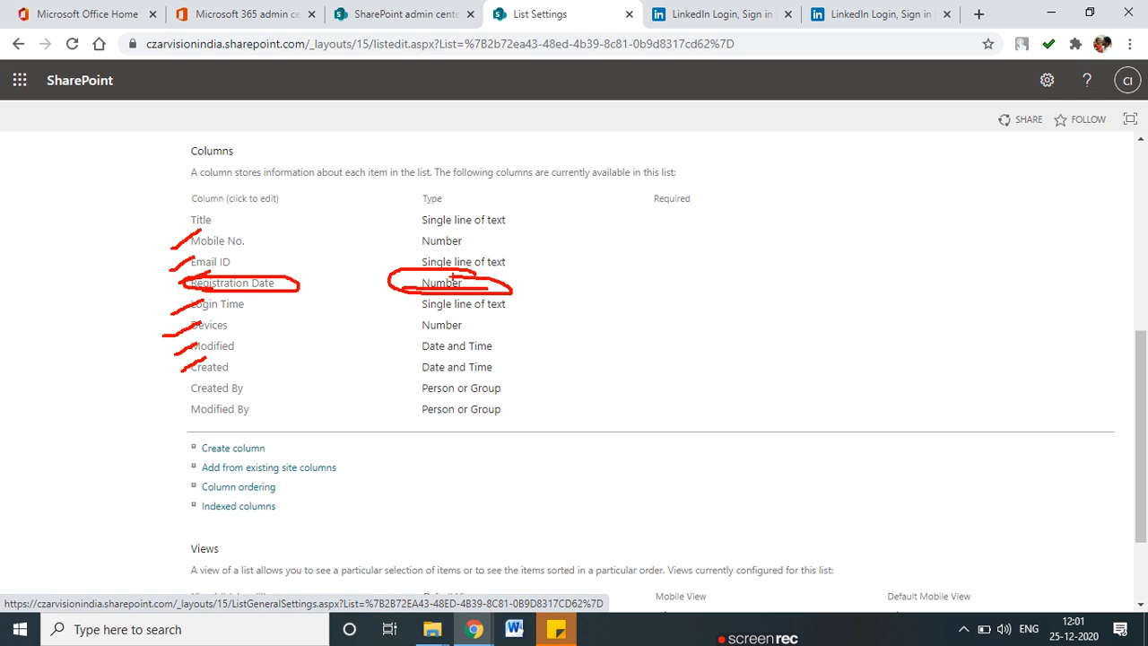
key(Escape)
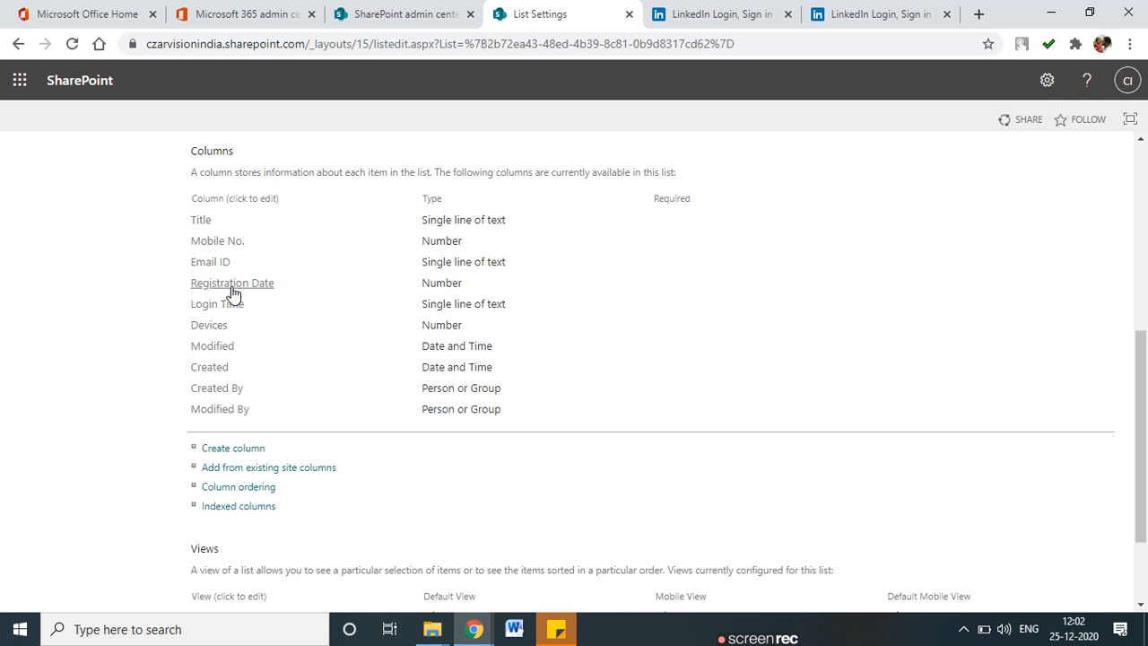
drag(176, 285, 101, 305)
click(102, 305)
Start a new column via Create column in the Columns section.
scroll(226, 308, down, 2)
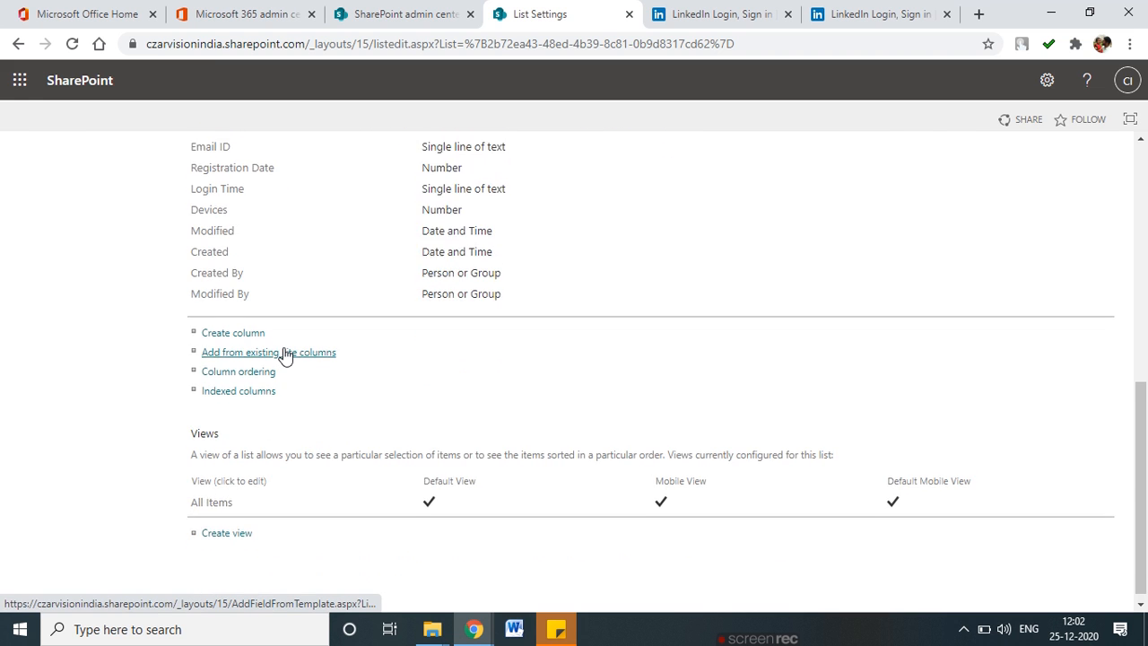
scroll(284, 354, up, 3)
scroll(286, 355, down, 3)
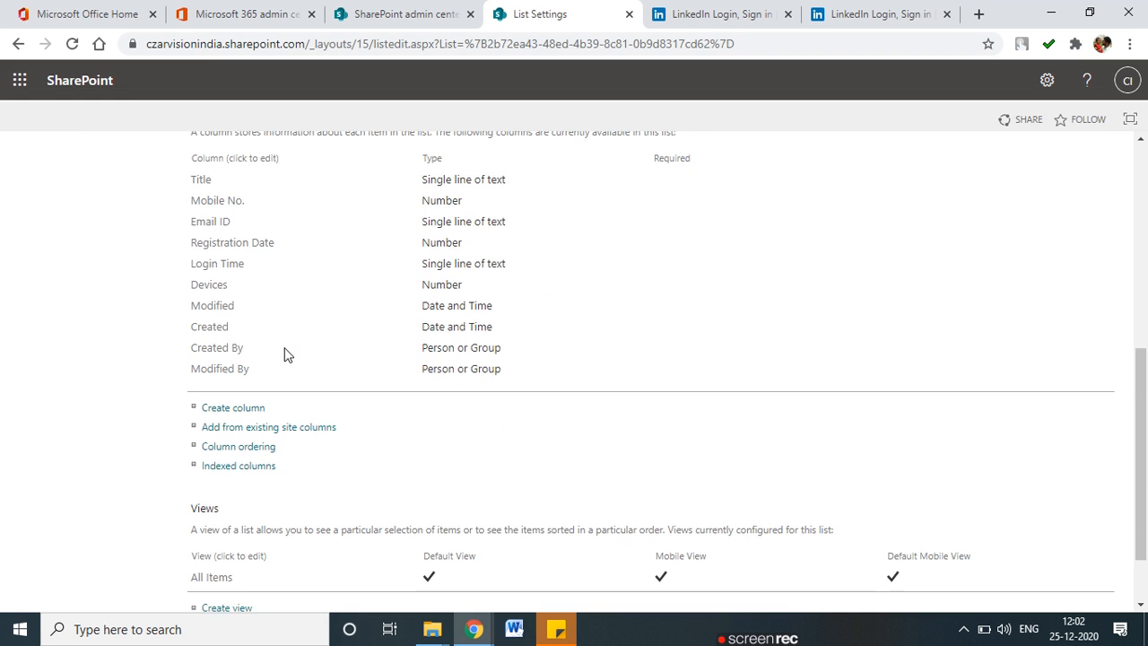
scroll(270, 440, up, 3)
scroll(219, 503, down, 1)
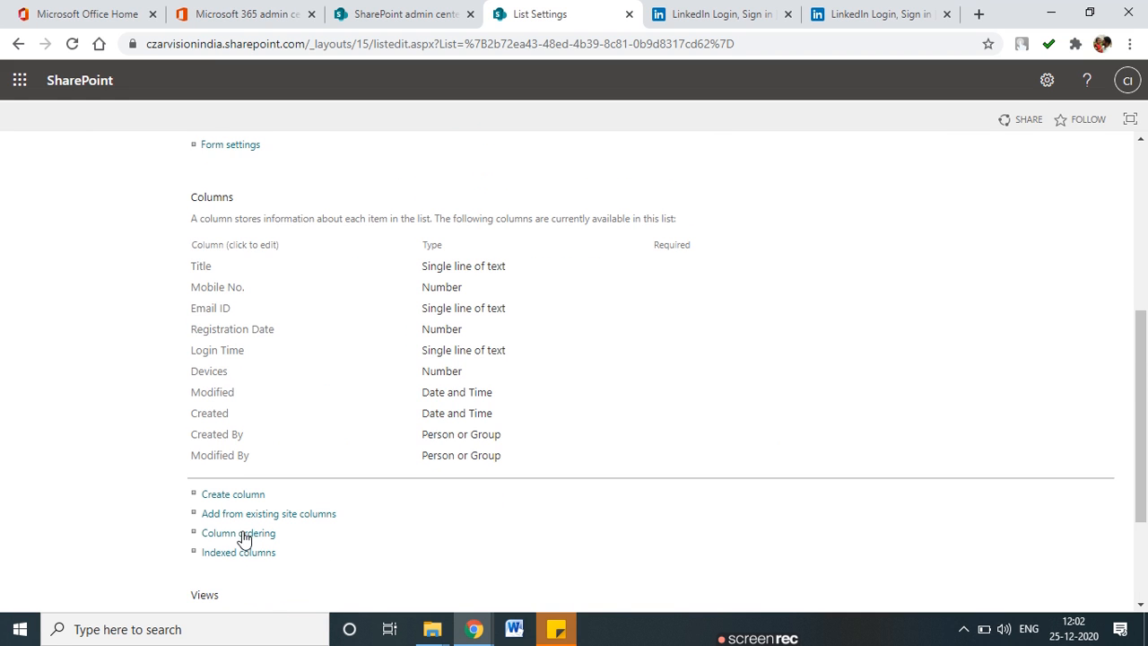
click(240, 499)
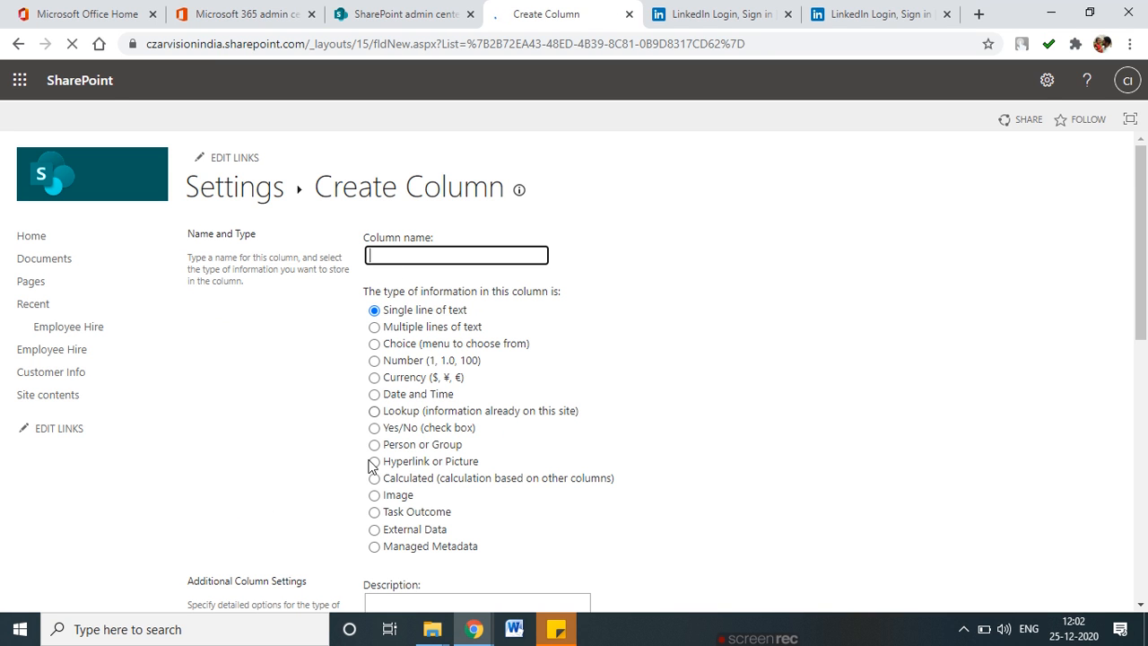
Back out of Create Column and go to Site contents, where Customer Info shows 84 items.
click(18, 43)
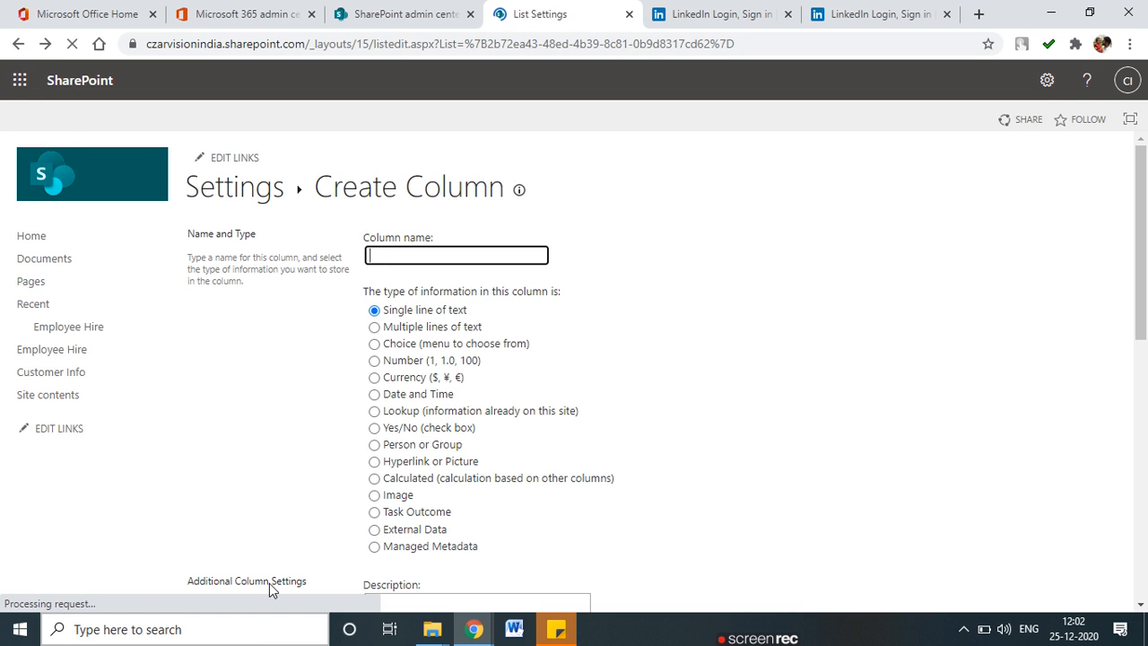
click(372, 16)
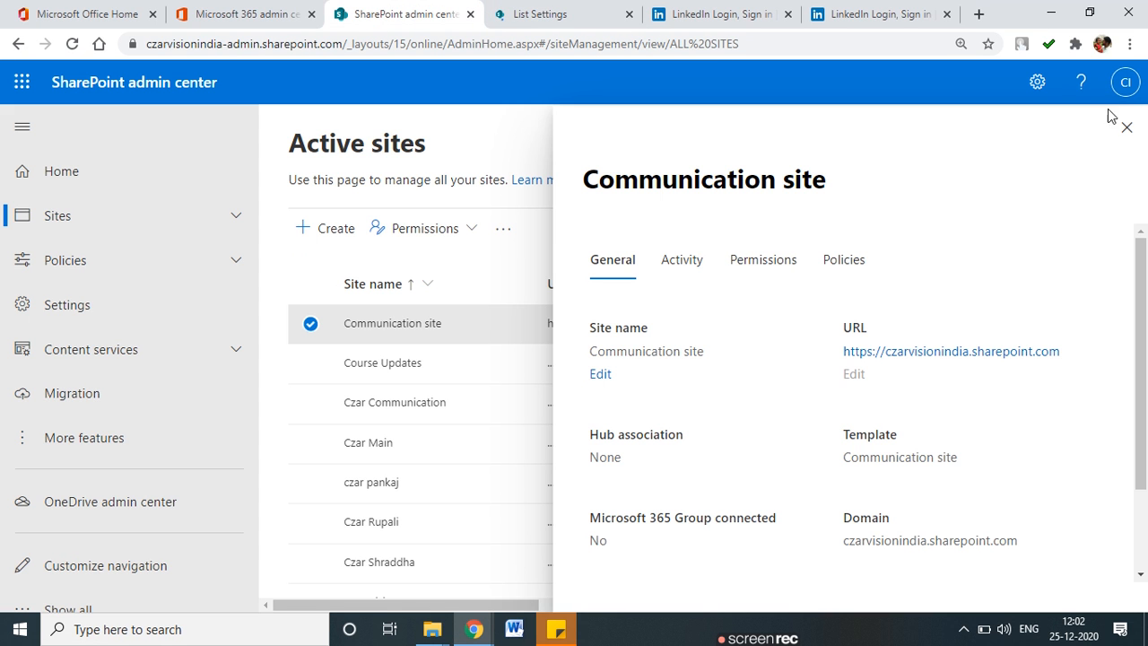
click(534, 14)
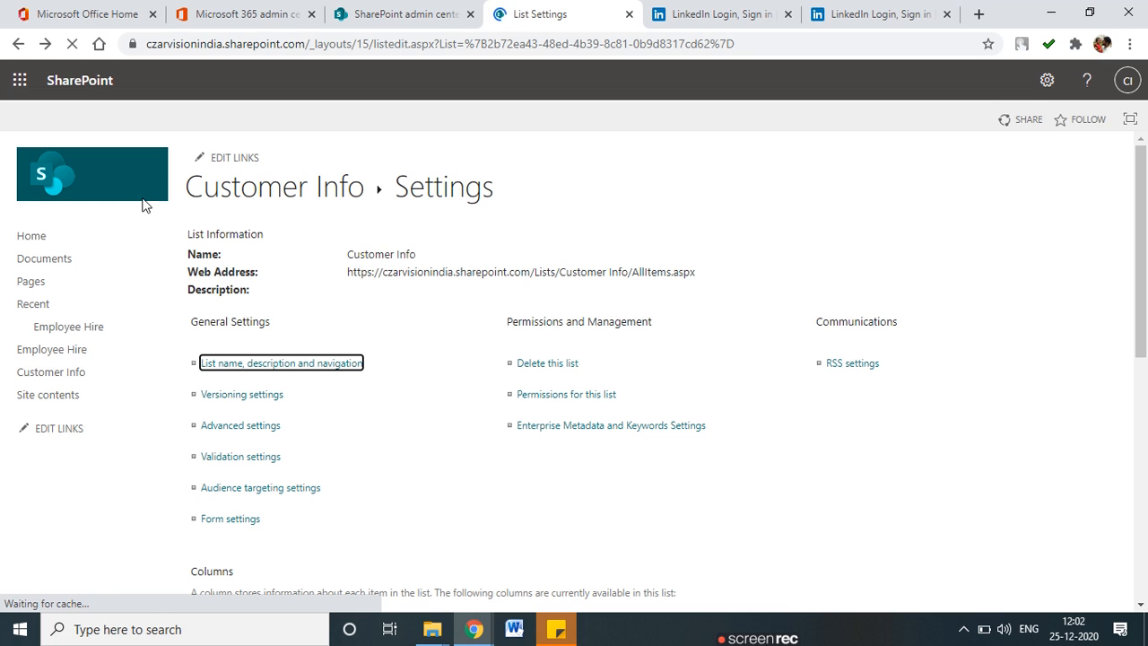
click(53, 400)
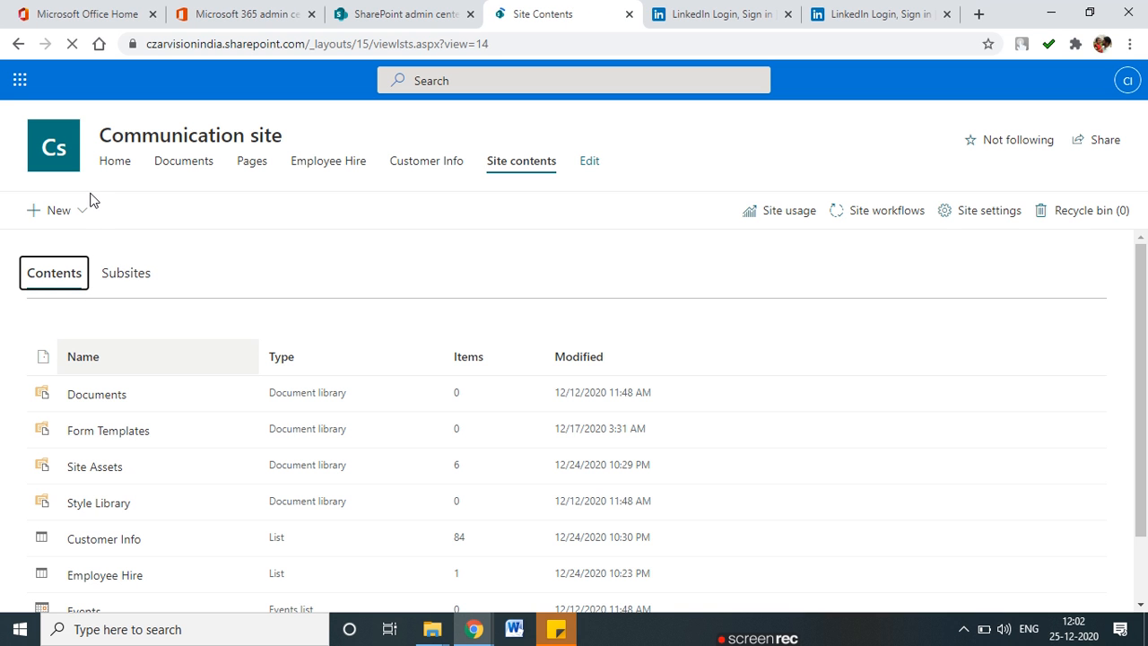
Choose New > List on Site contents to bring up the Create a list dialog.
click(77, 212)
click(503, 271)
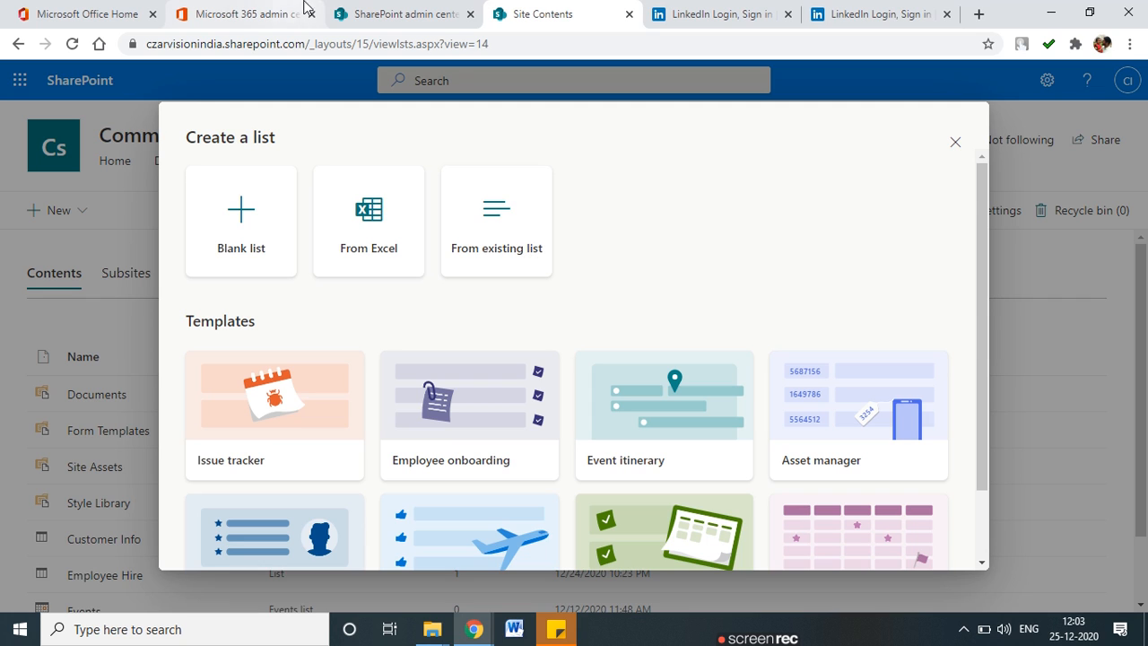
Choose 'From existing list', browse the available sites, and check Communication site details in the admin center.
click(481, 232)
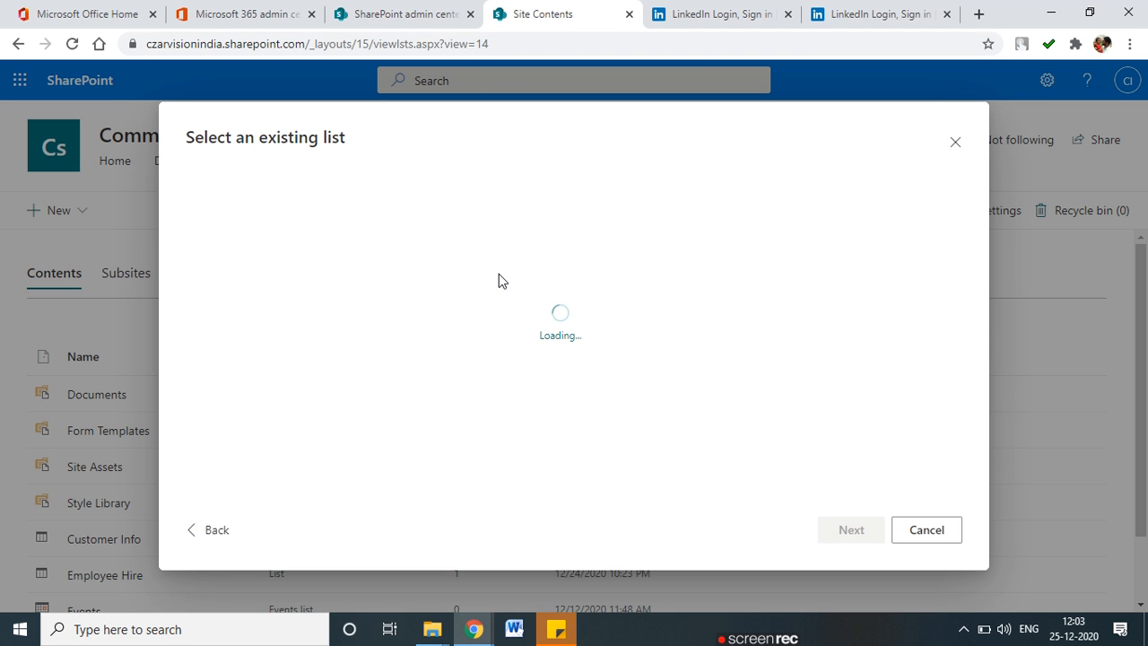
scroll(389, 296, down, 3)
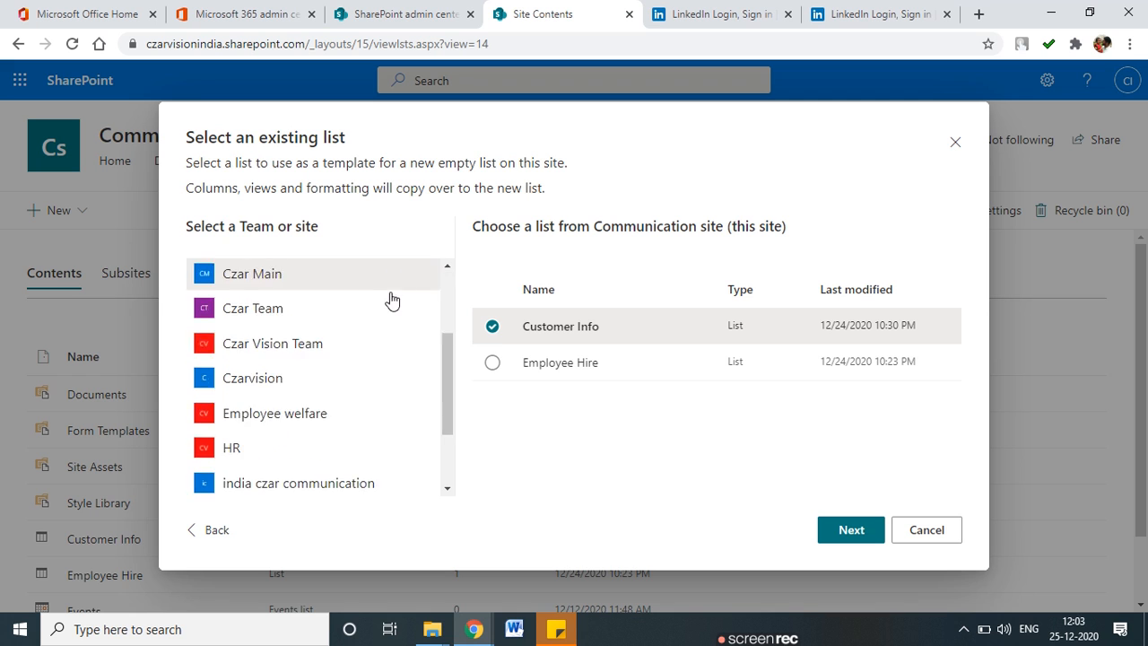
scroll(346, 359, up, 1)
scroll(341, 352, up, 2)
scroll(341, 351, down, 3)
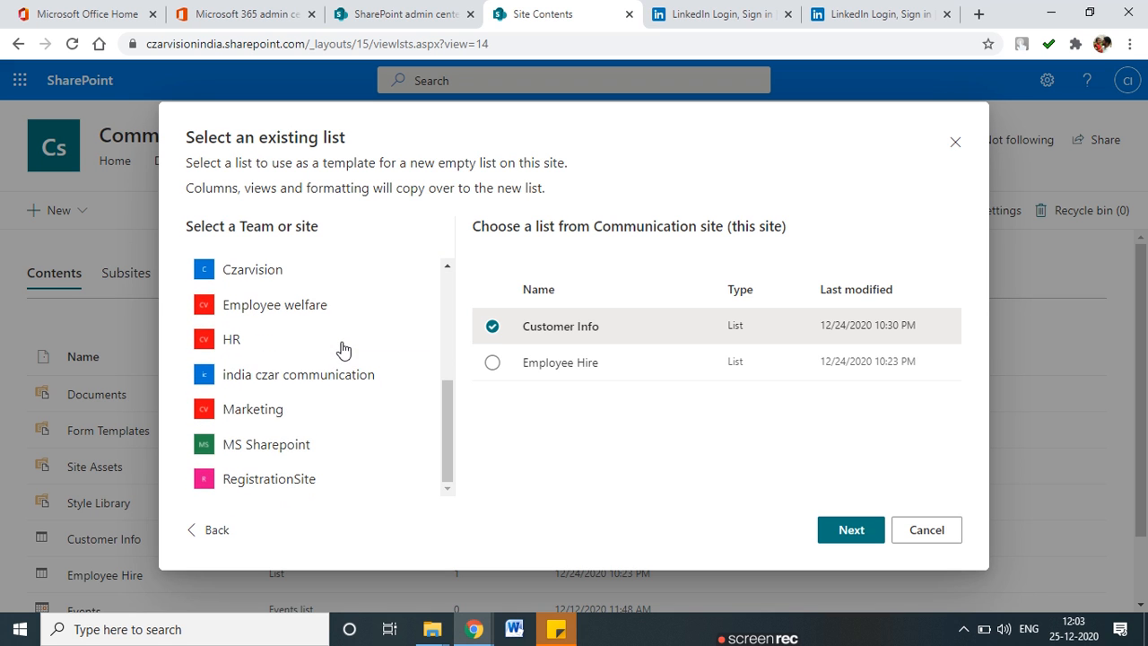
scroll(245, 424, up, 3)
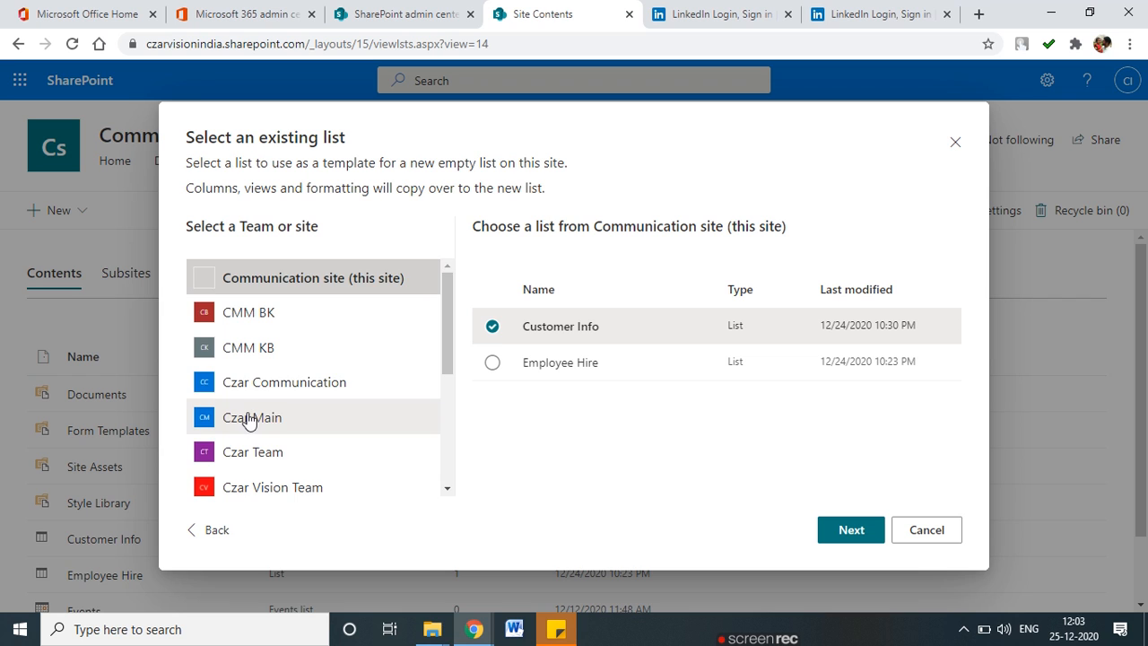
scroll(252, 417, down, 3)
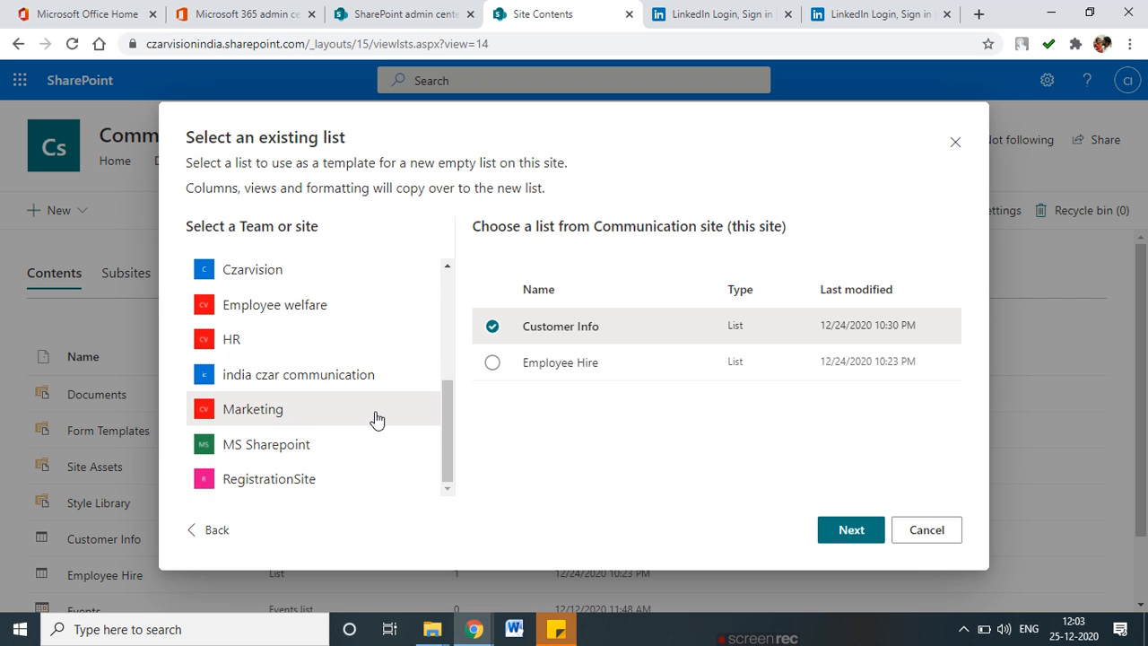
scroll(359, 404, up, 3)
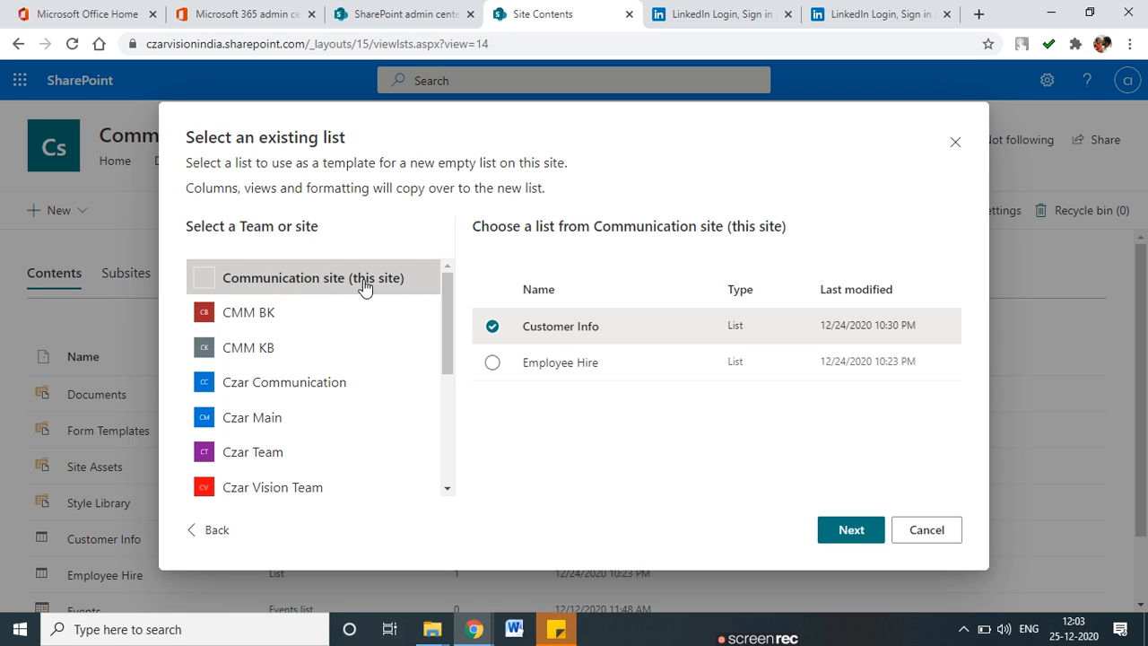
scroll(375, 364, down, 1)
scroll(375, 363, down, 2)
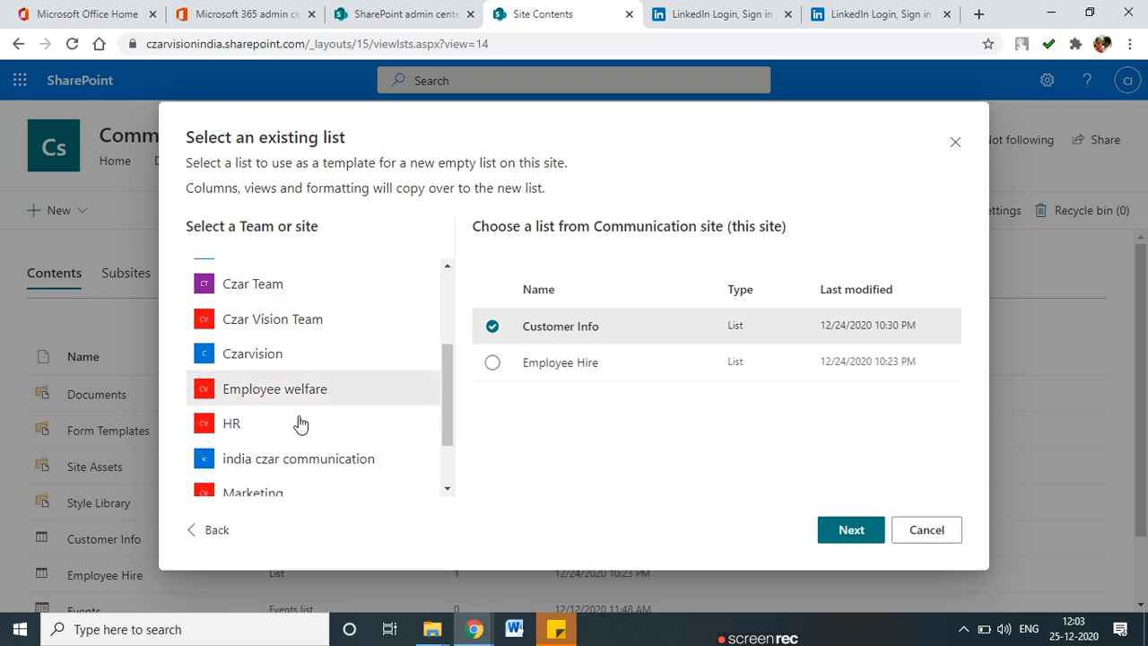
click(355, 15)
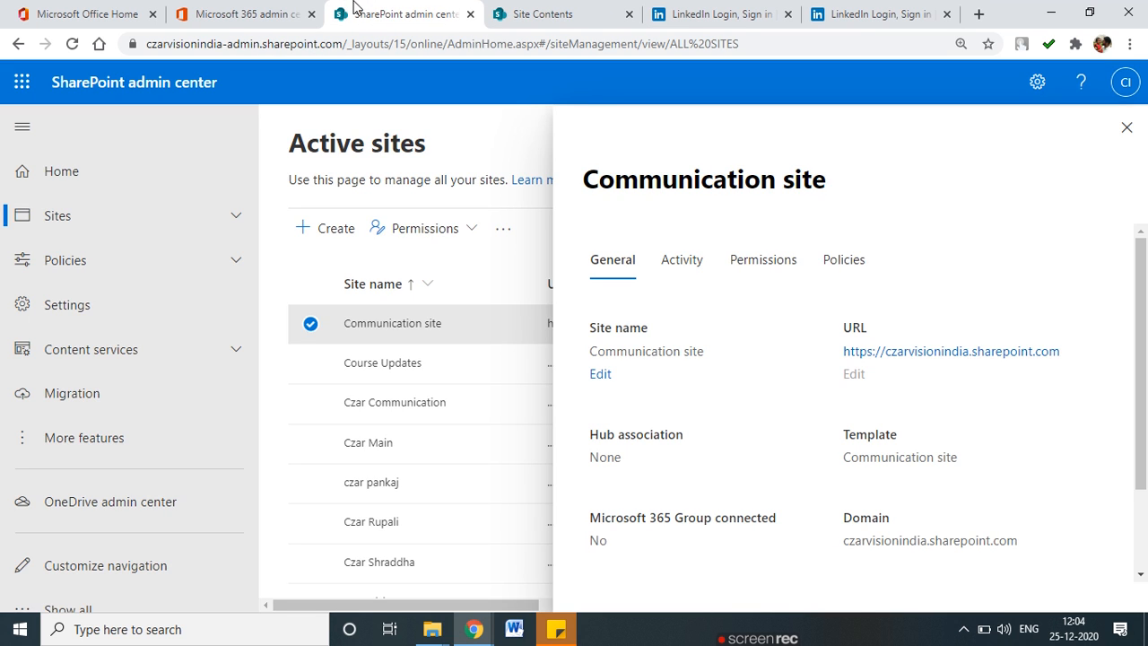
Close the Communication site details, review the Active sites list, then return to Site Contents.
click(1126, 131)
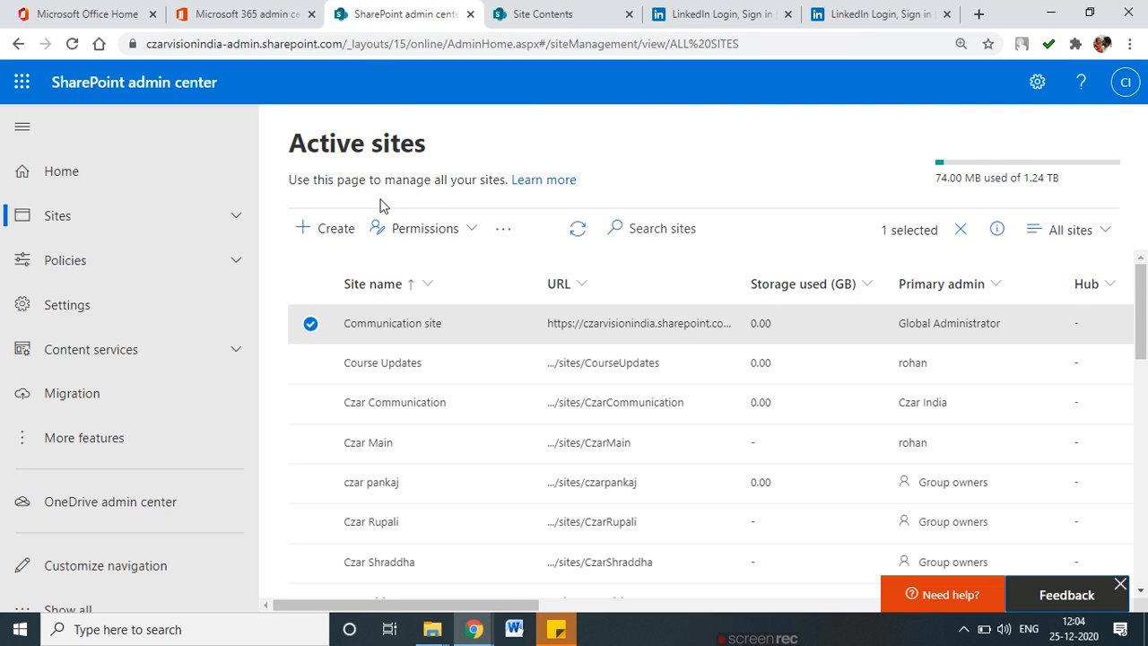
mouse_move(416, 120)
mouse_down()
mouse_move(299, 111)
mouse_move(407, 178)
mouse_move(416, 114)
mouse_up()
drag(111, 100, 204, 100)
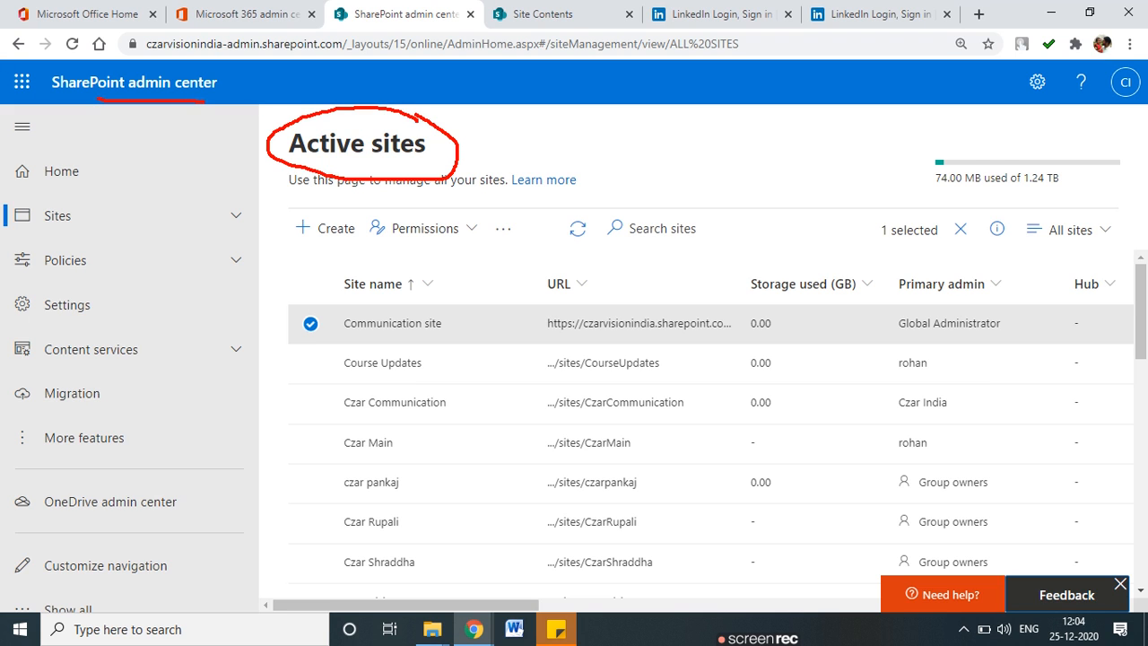
drag(265, 312, 343, 304)
drag(287, 373, 341, 359)
drag(286, 410, 341, 400)
drag(278, 459, 324, 455)
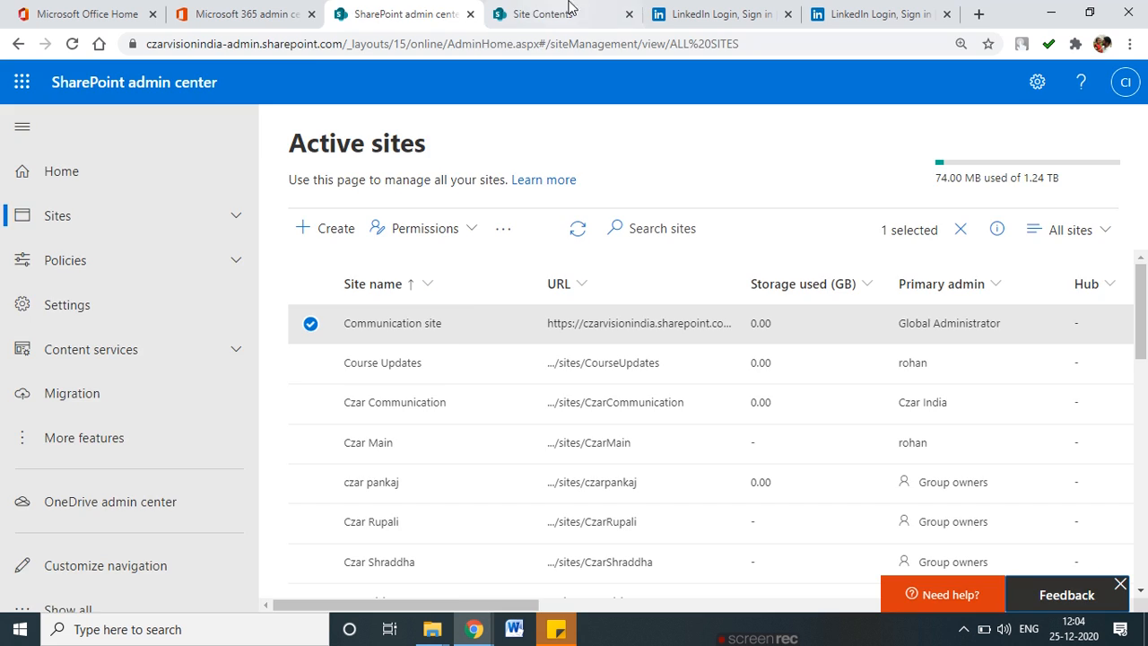
click(569, 13)
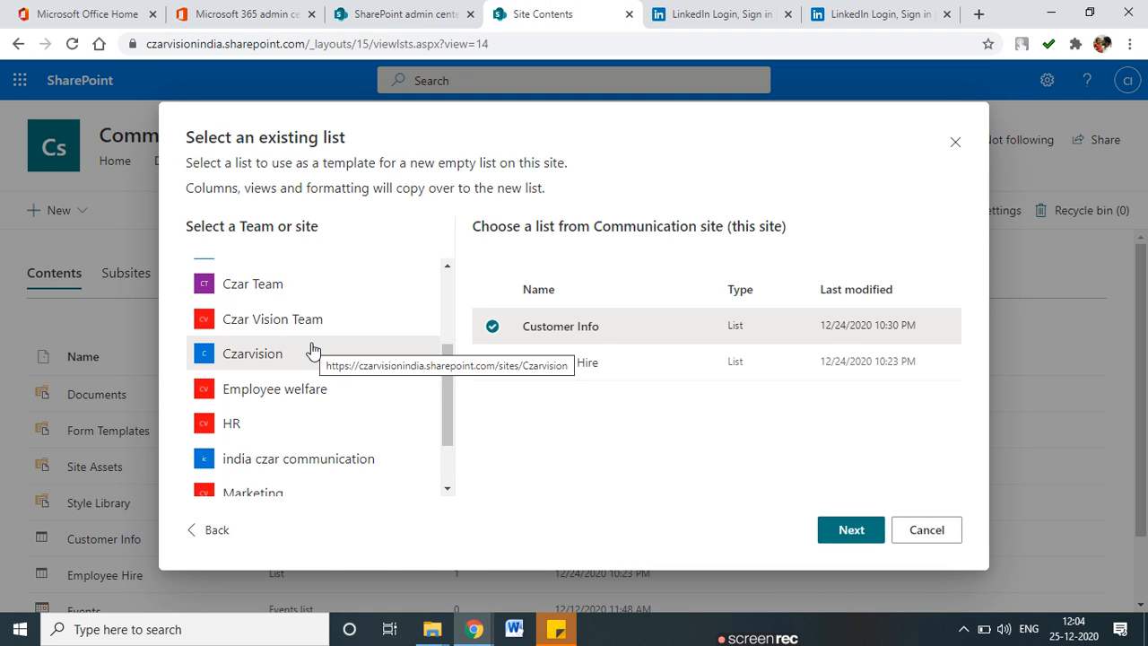
Use the Student list from india czar communication as the template and begin naming it 'Czar Student'.
scroll(303, 351, down, 2)
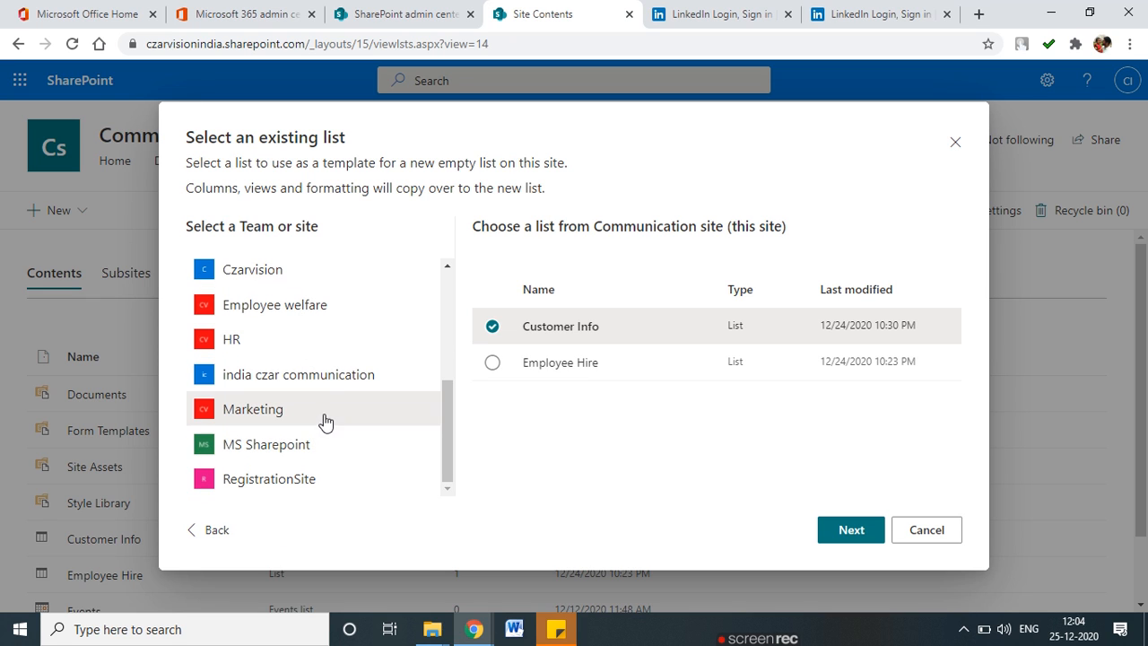
click(339, 390)
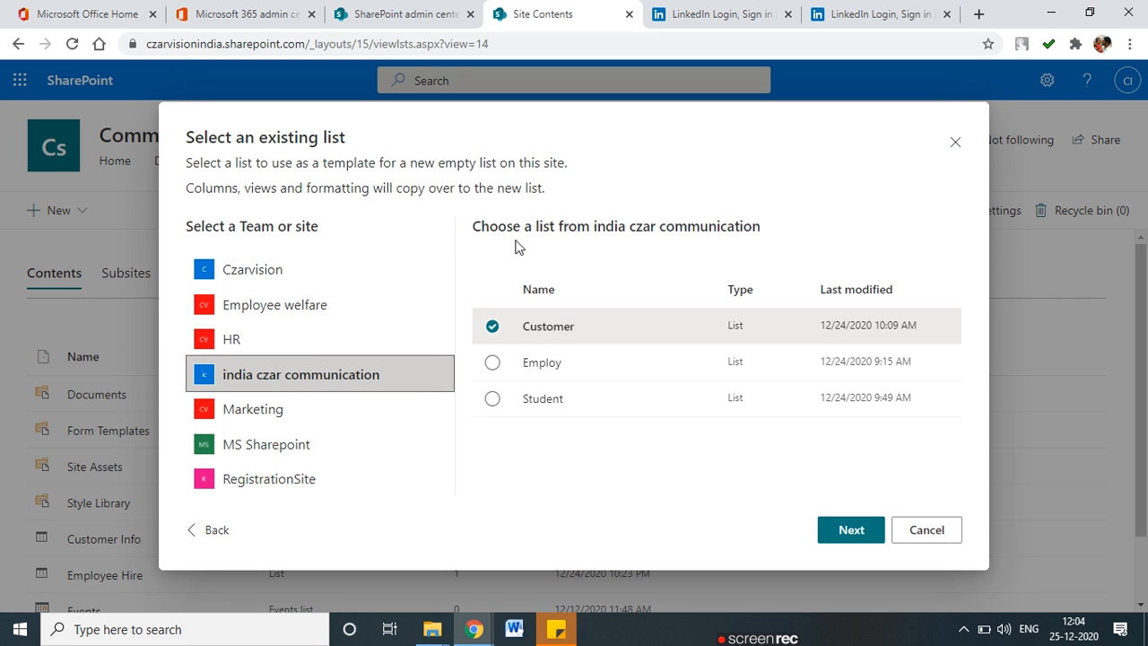
click(492, 363)
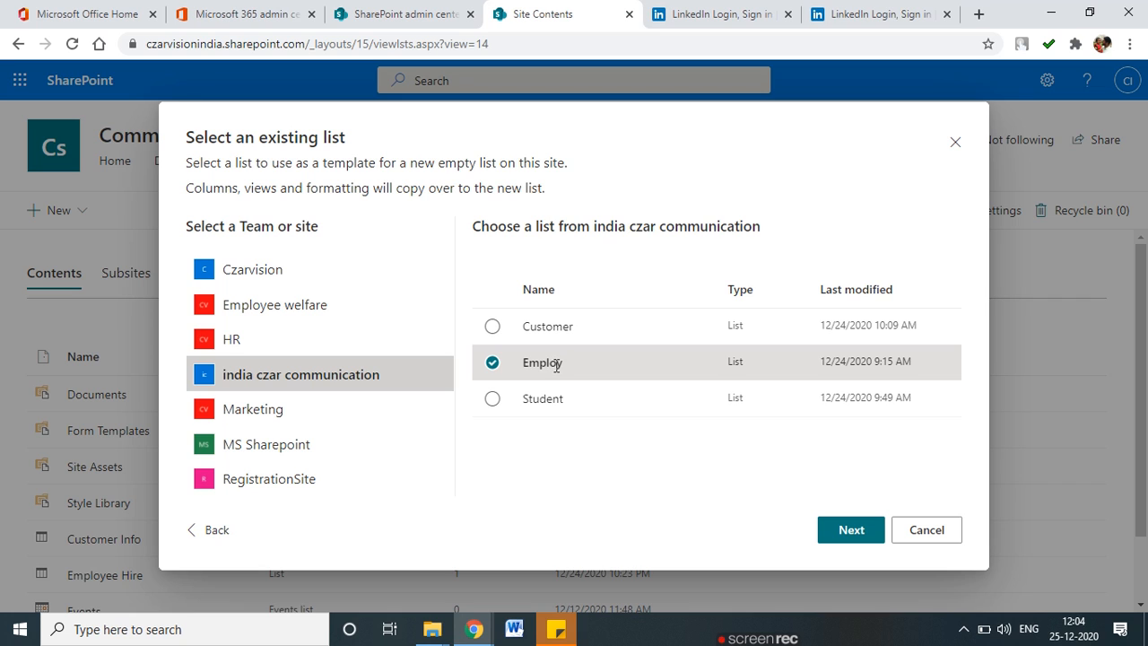
click(496, 402)
click(820, 533)
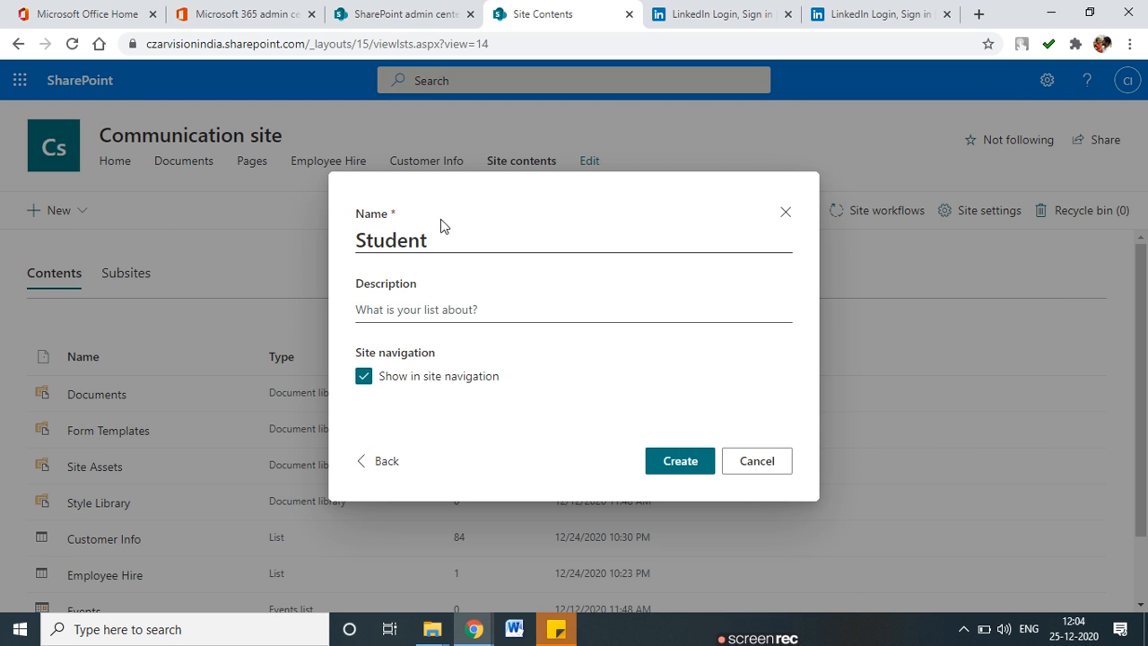
click(365, 235)
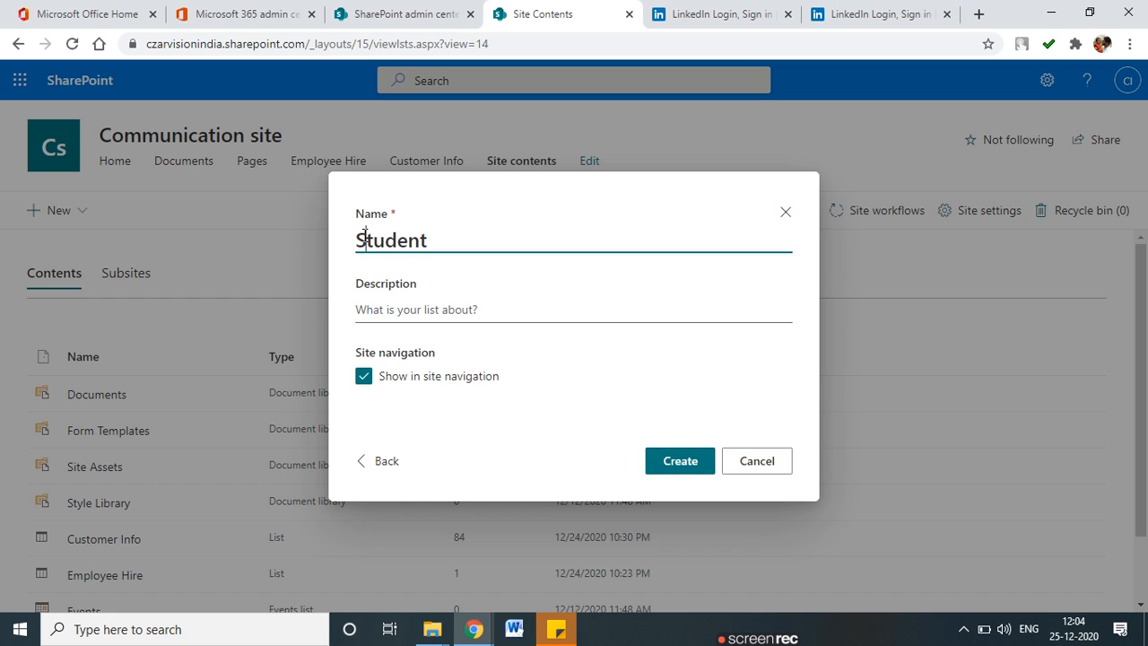
text(Czar)
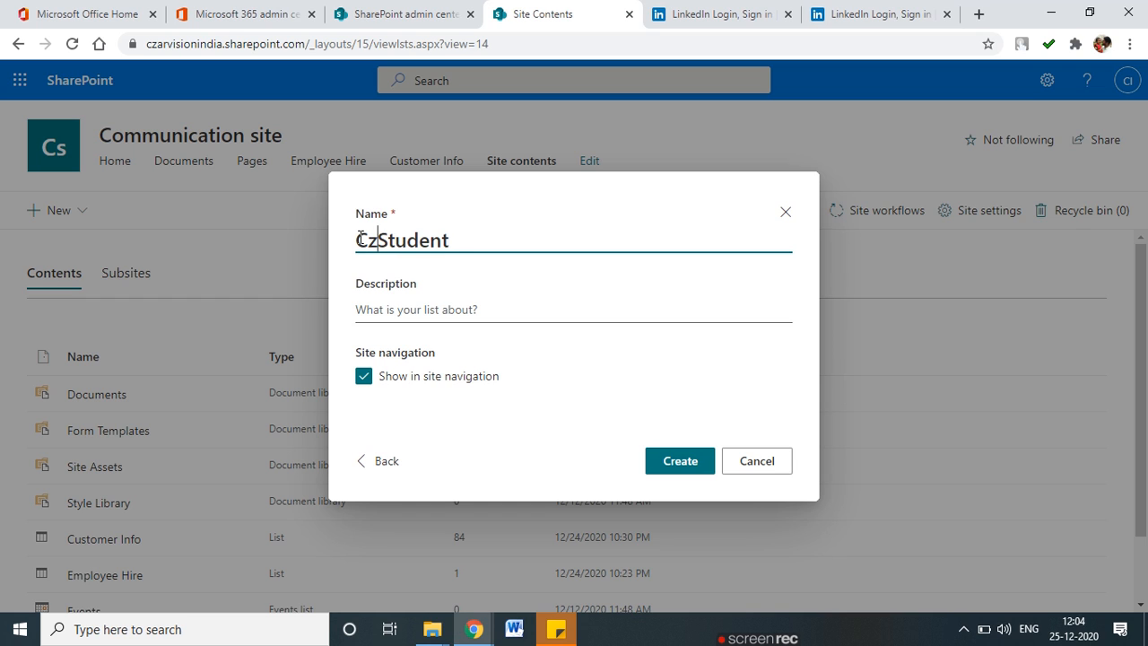
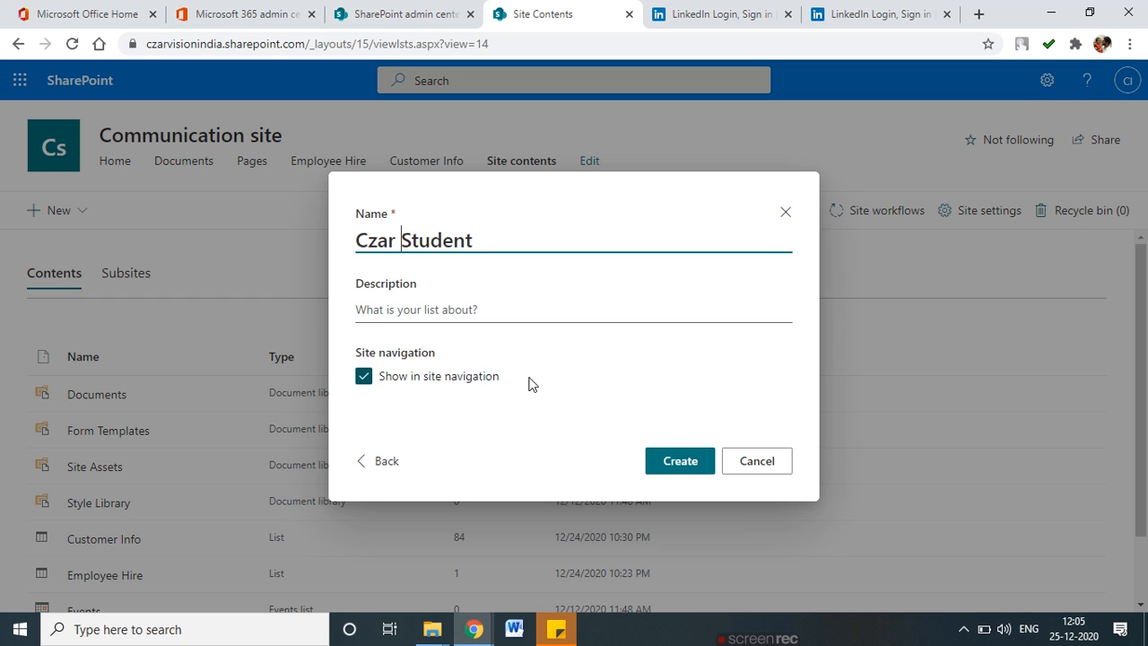
Create the Czar Student list from the Student list template.
click(690, 463)
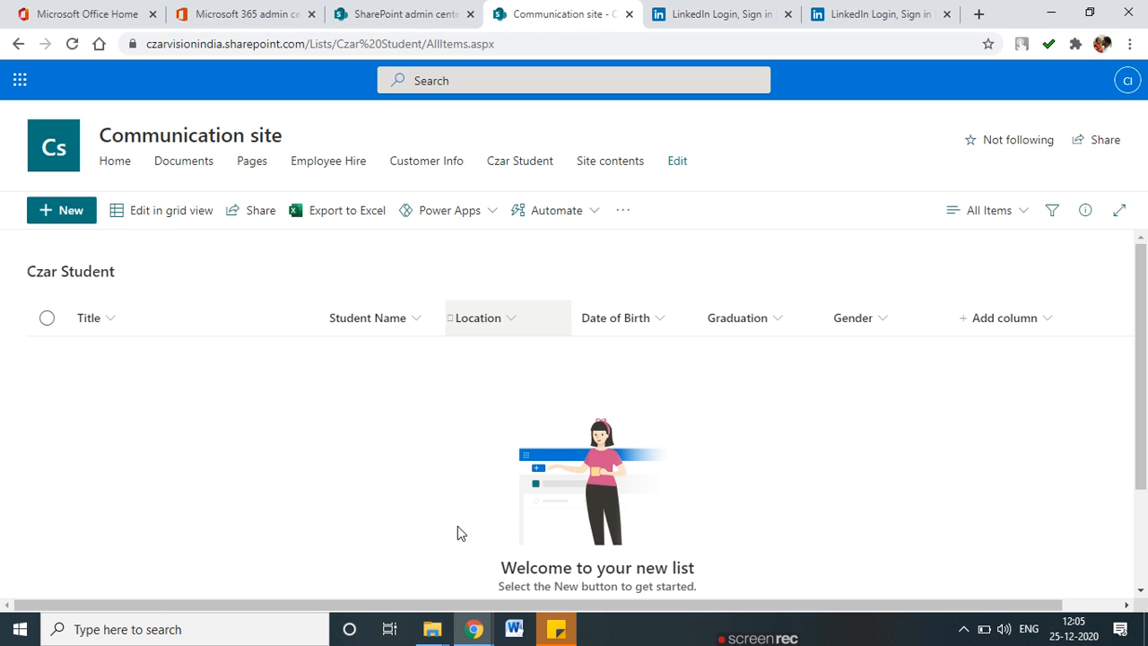
drag(567, 605, 775, 612)
drag(697, 602, 413, 549)
click(64, 223)
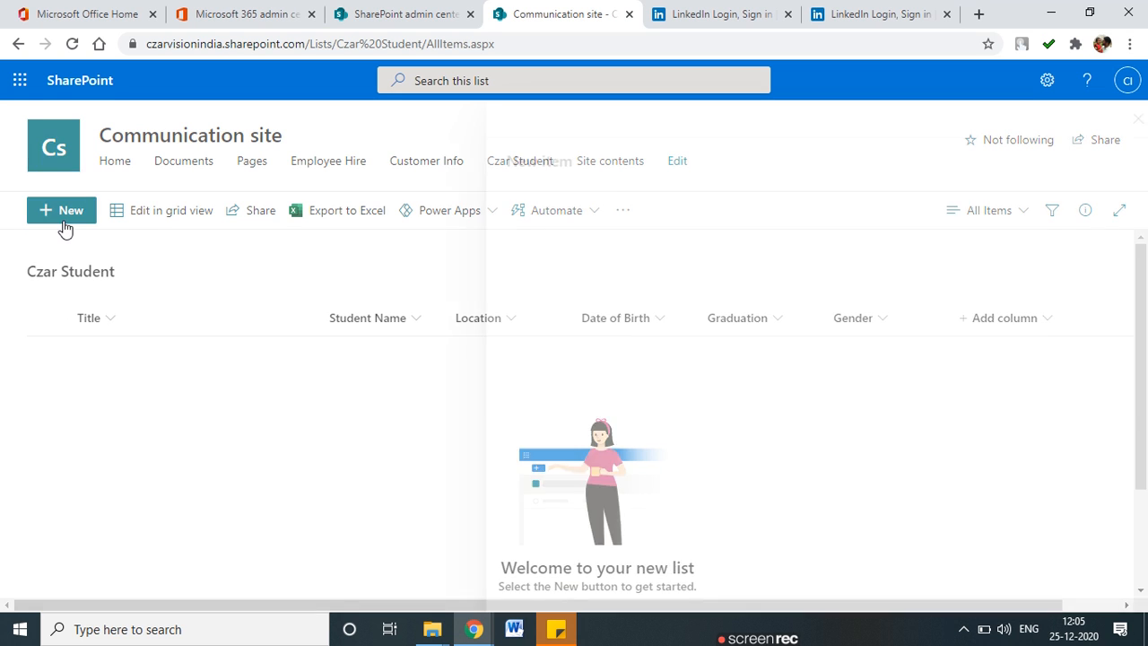
scroll(771, 384, down, 1)
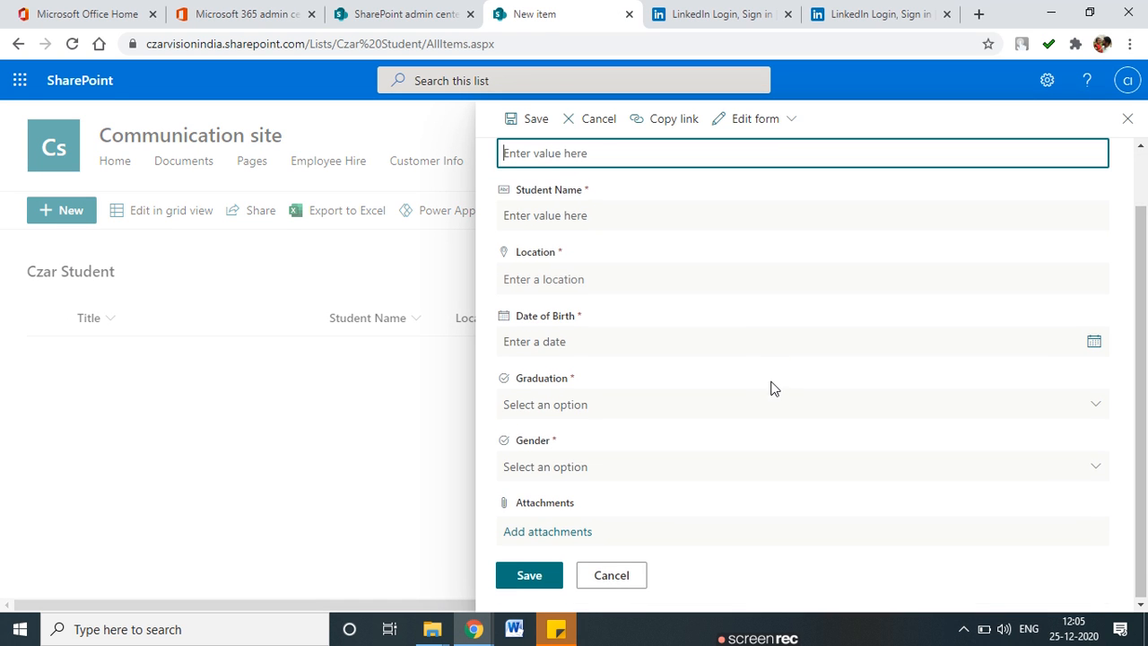
key(Tab)
click(560, 300)
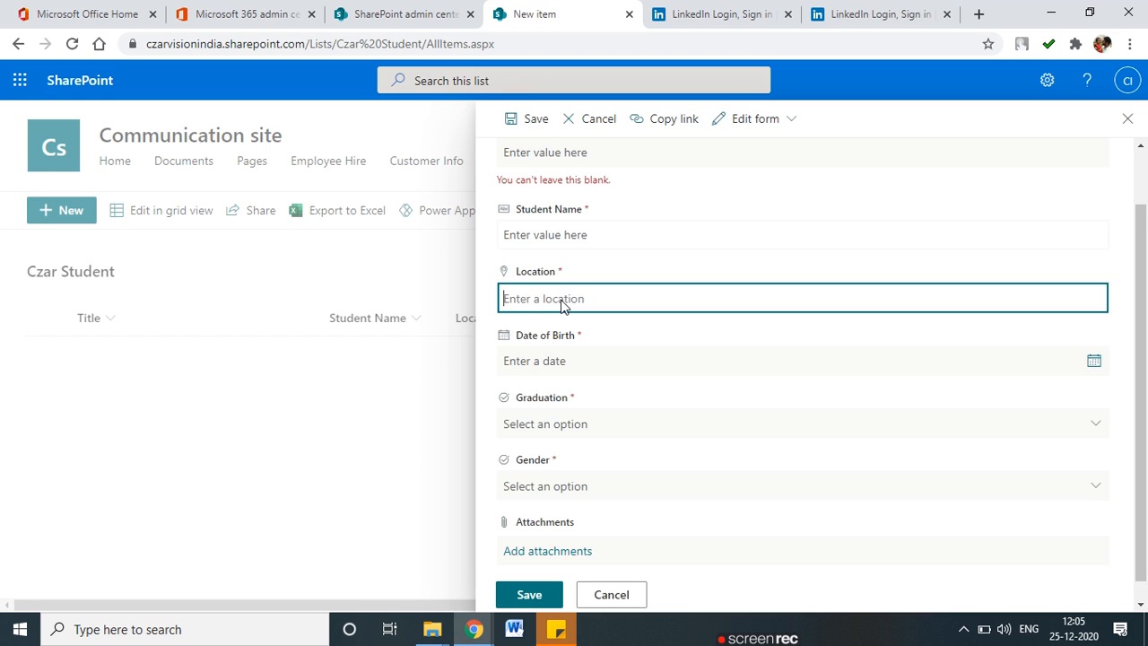
click(572, 389)
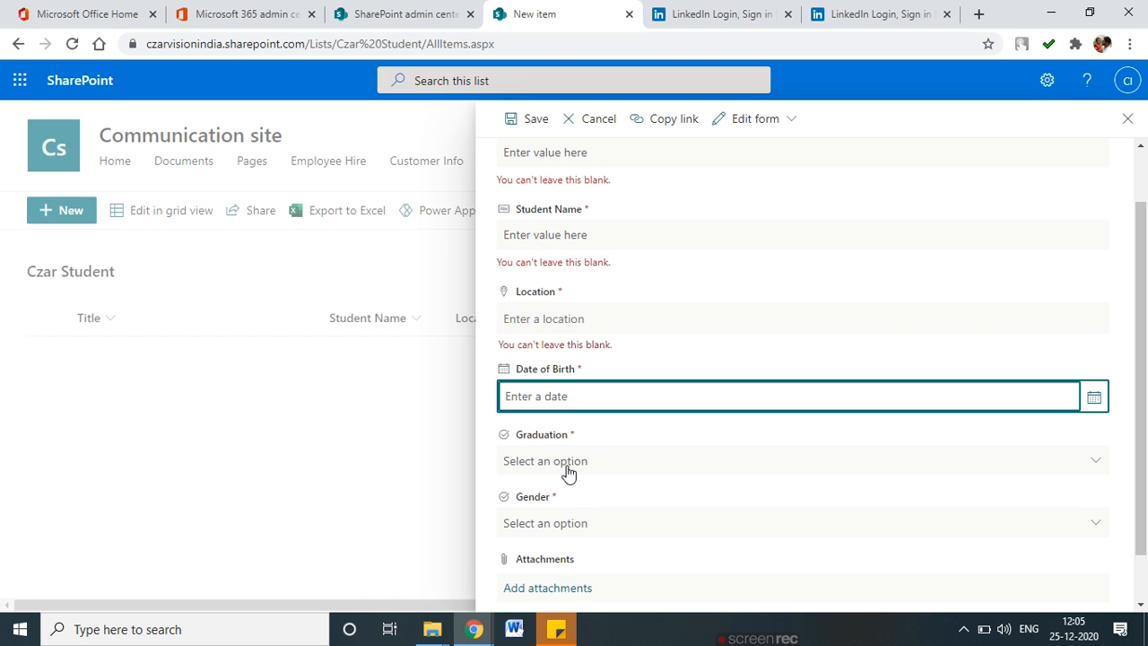
click(565, 469)
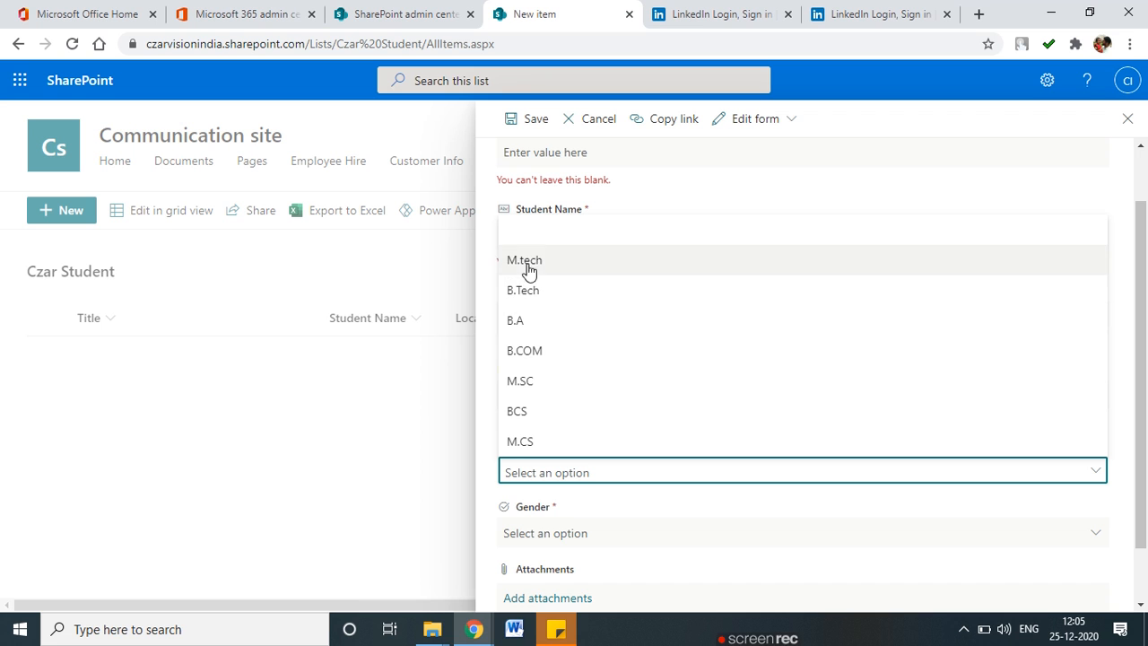
click(459, 416)
scroll(547, 449, down, 1)
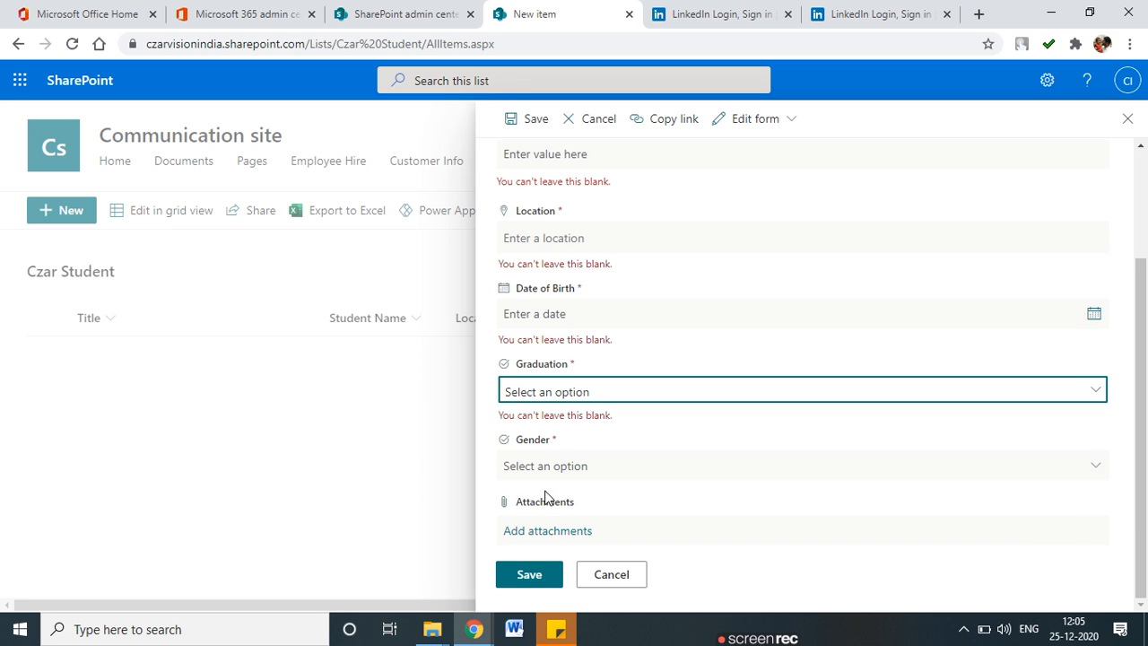
click(1127, 120)
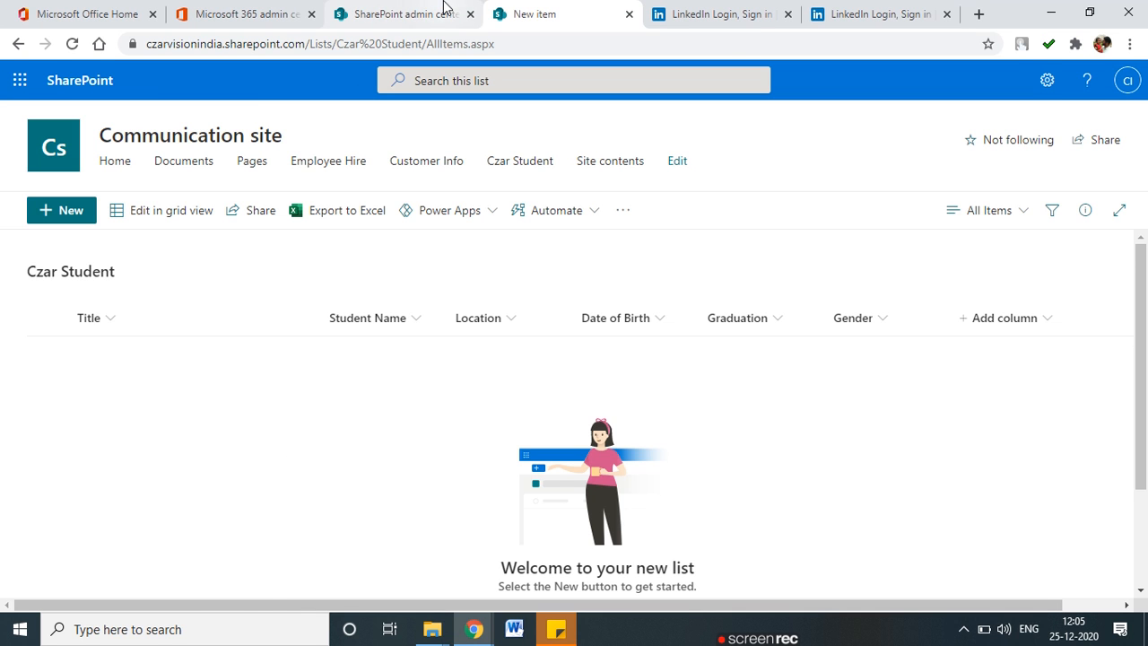
Glance at the admin center tab, then go to the Communication site's Site contents.
click(406, 13)
scroll(502, 386, down, 3)
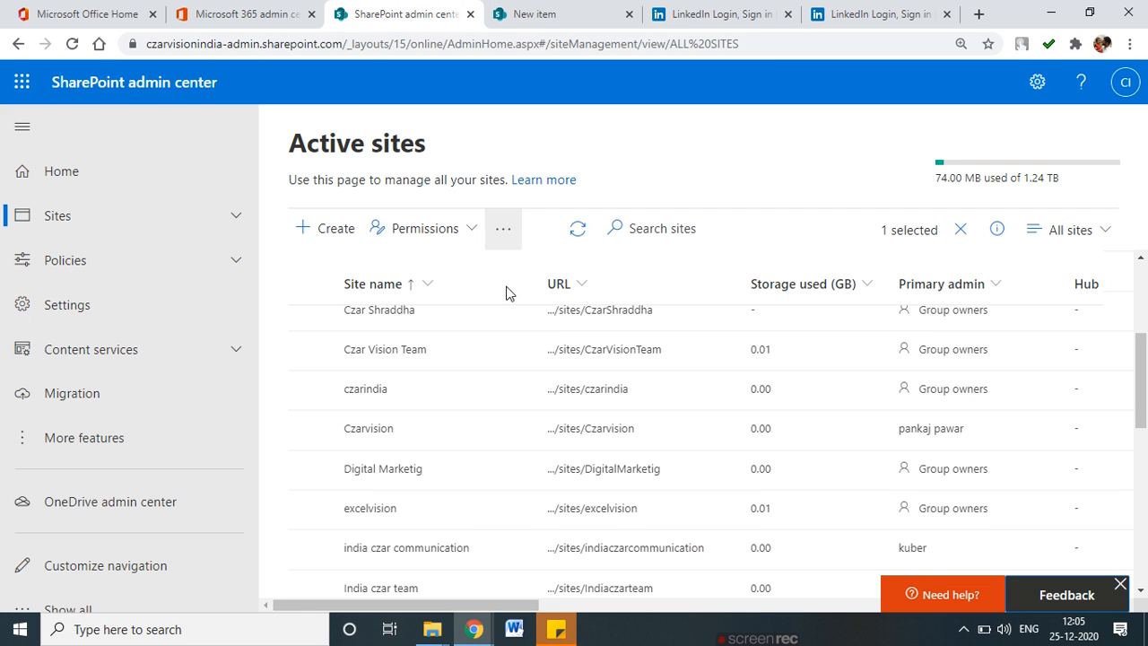
click(604, 10)
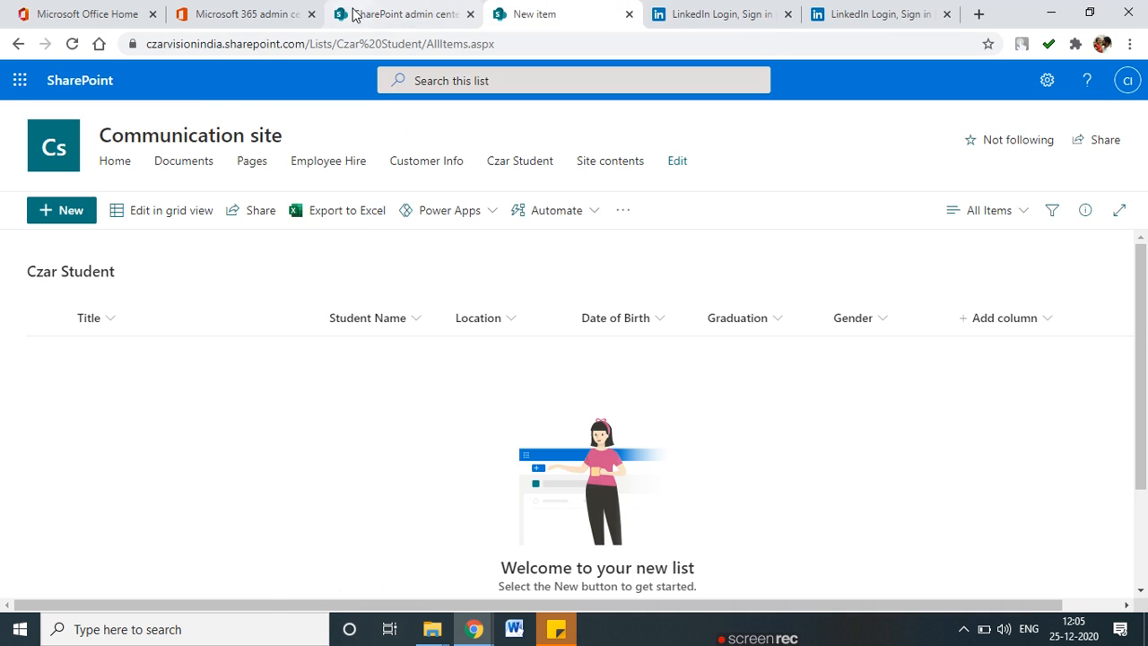
click(384, 13)
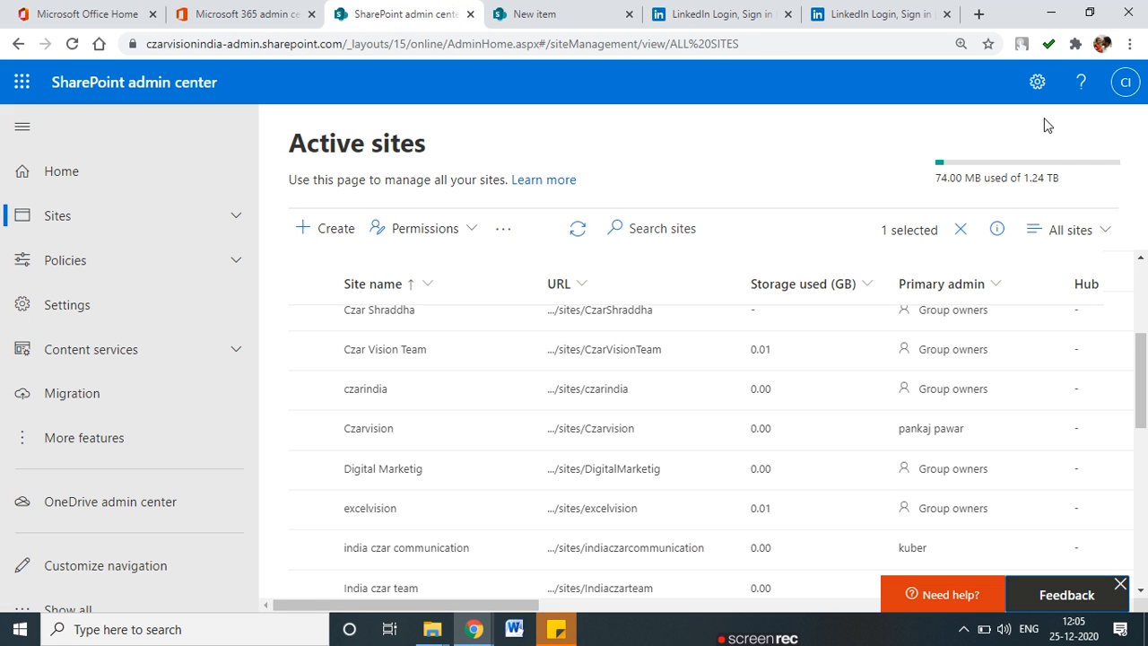
click(532, 11)
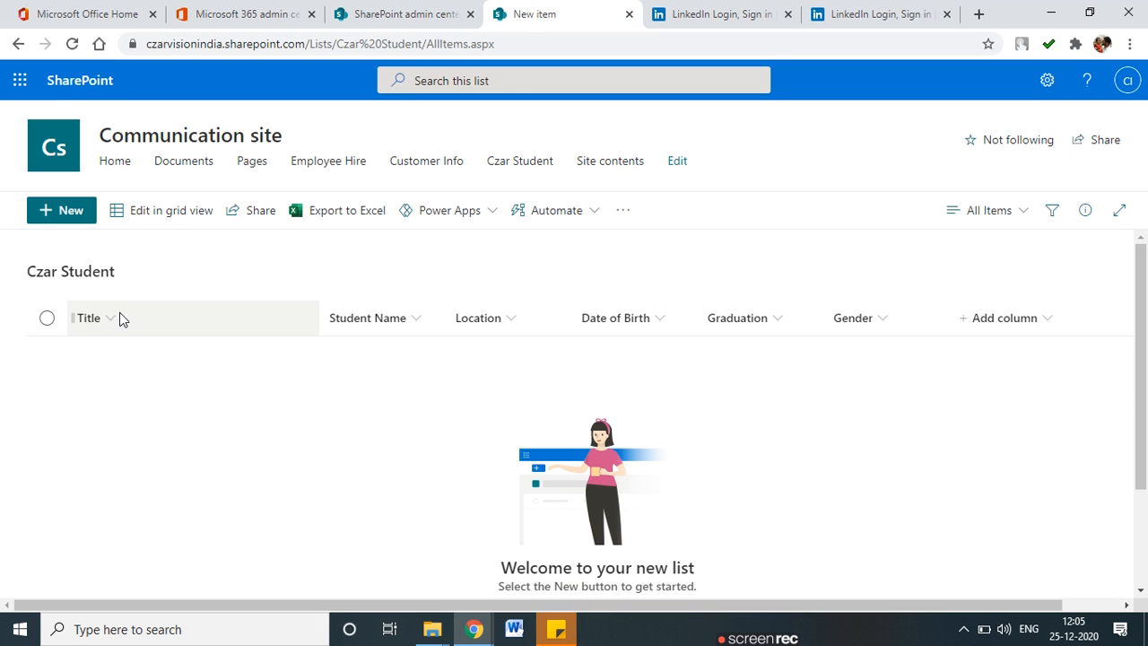
click(1047, 80)
click(926, 235)
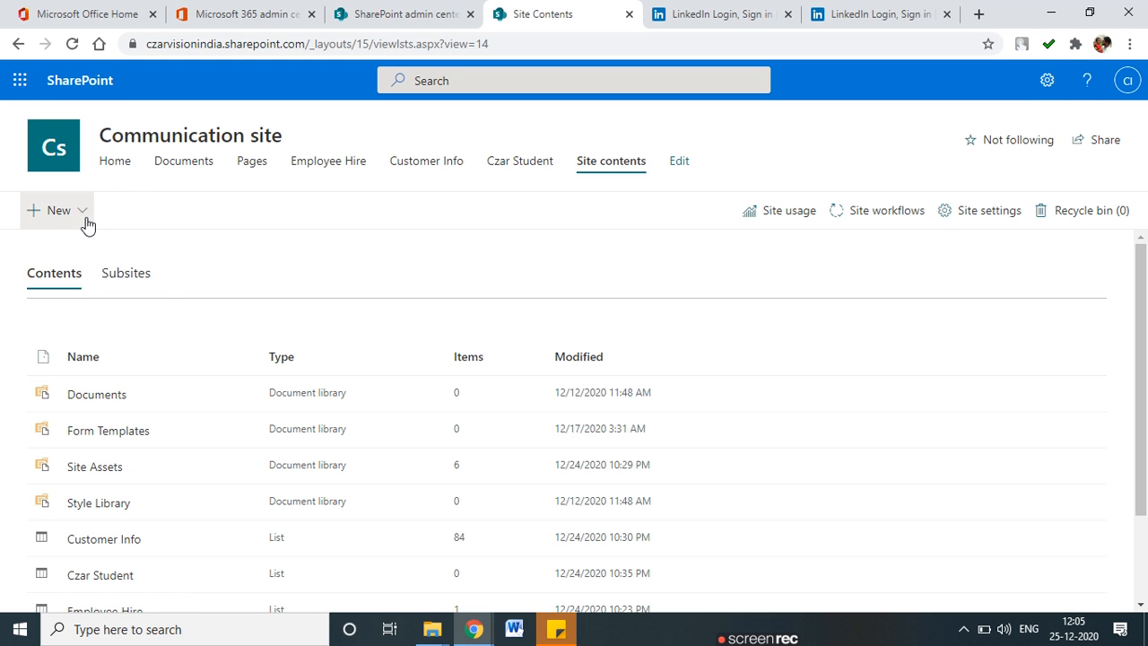
click(84, 228)
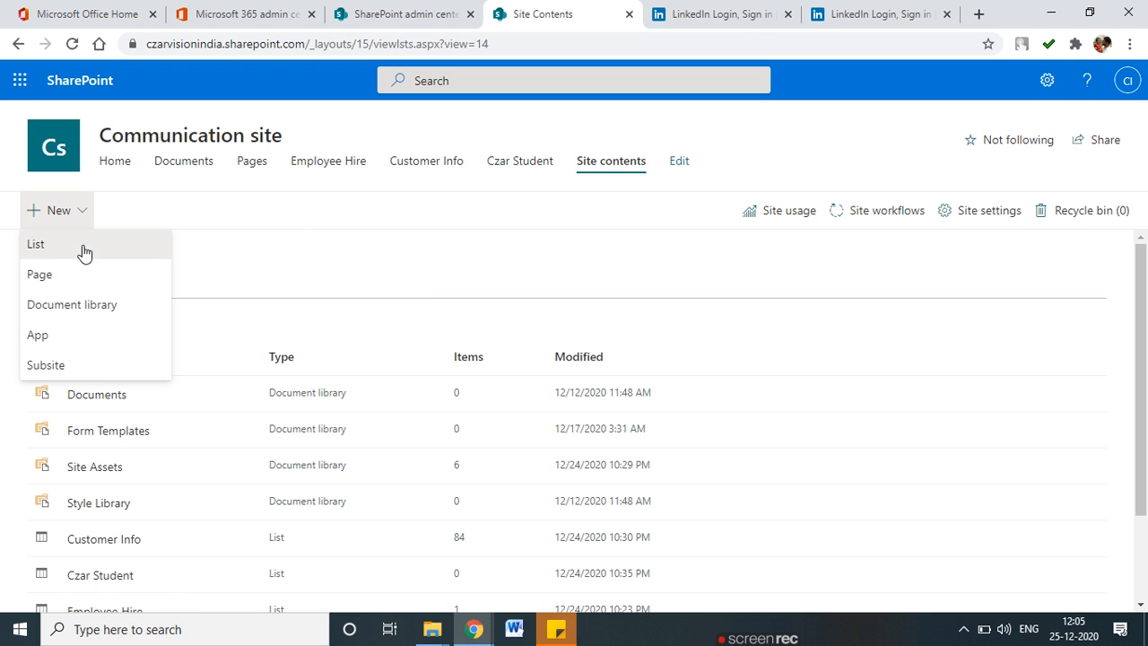
click(82, 249)
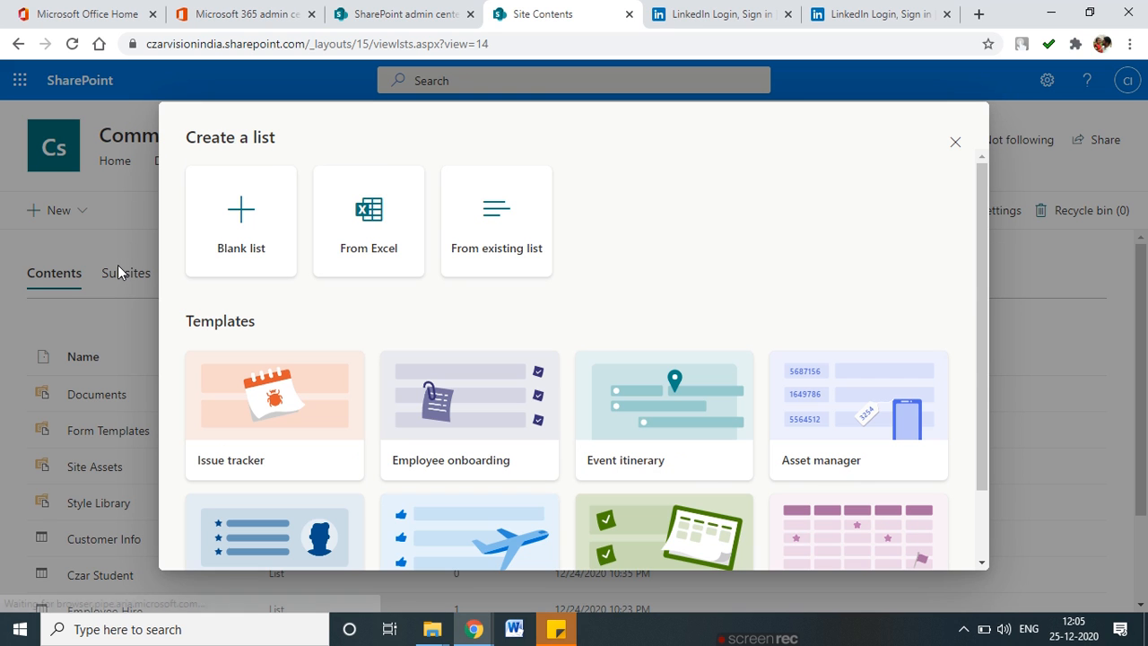
click(482, 248)
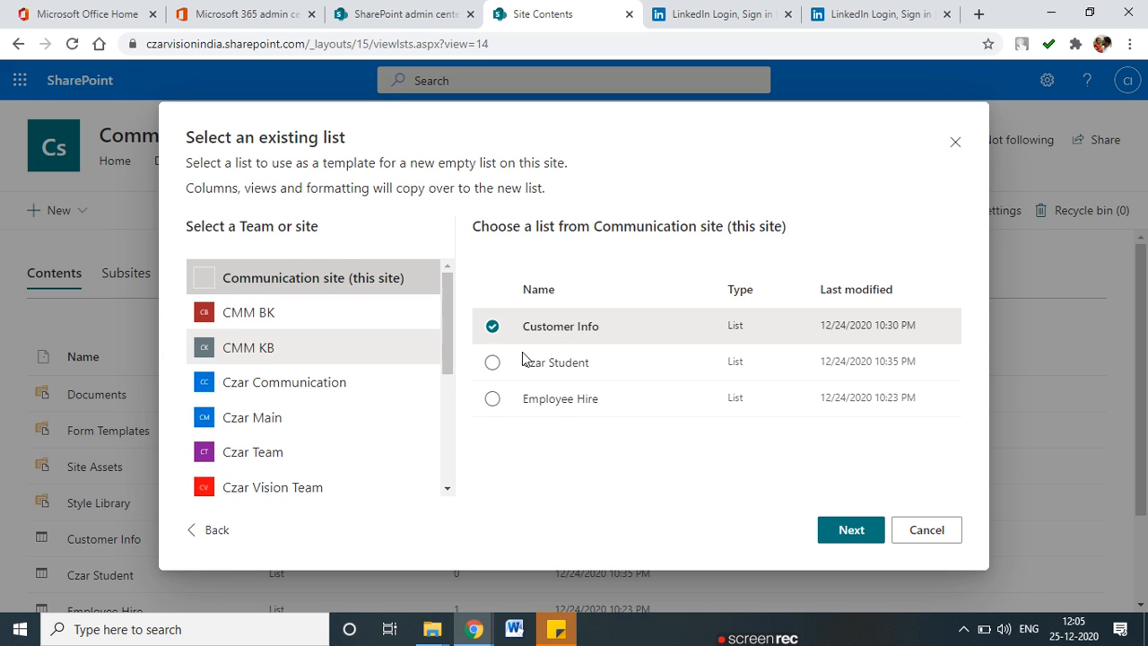
click(260, 350)
click(296, 386)
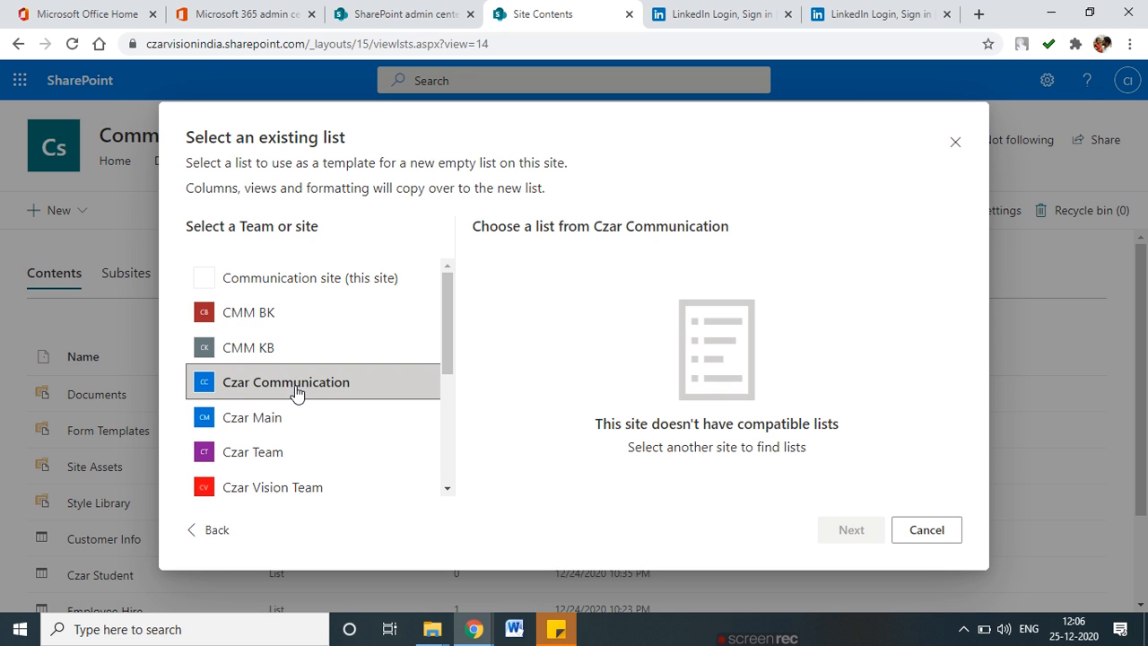
scroll(285, 419, down, 1)
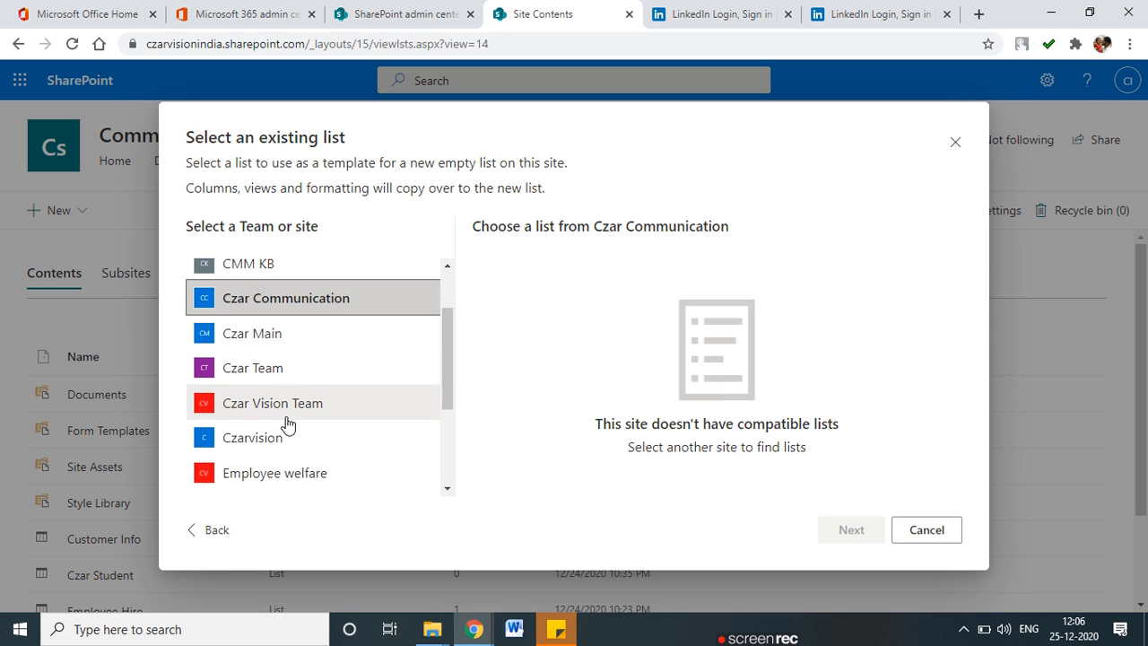
scroll(285, 419, down, 1)
click(294, 396)
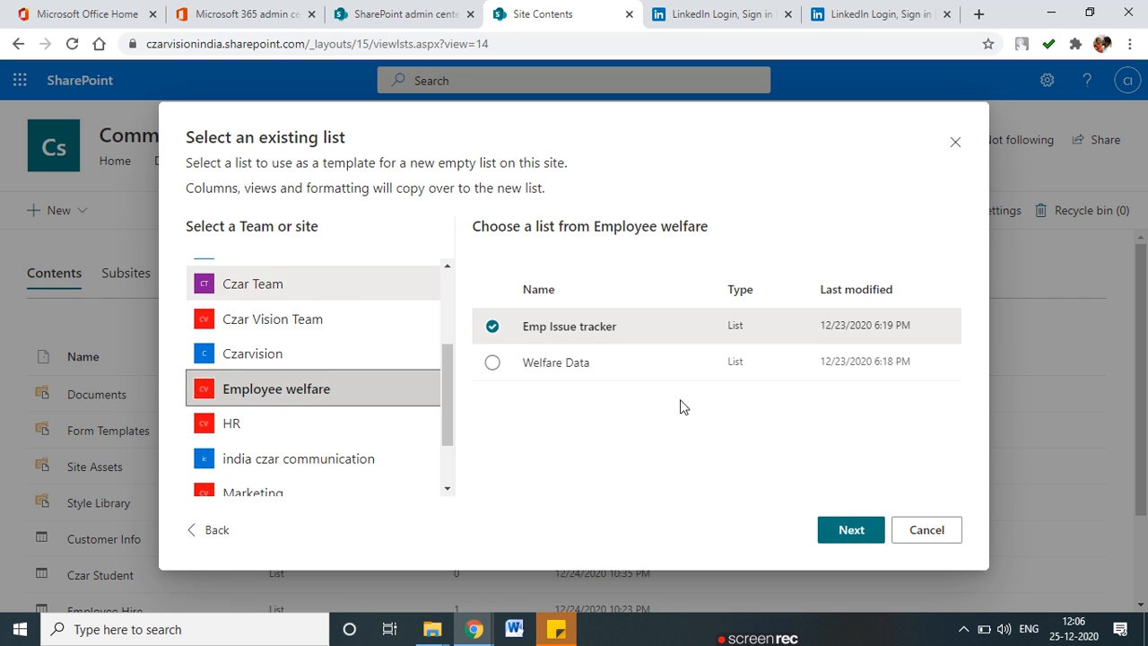
click(850, 530)
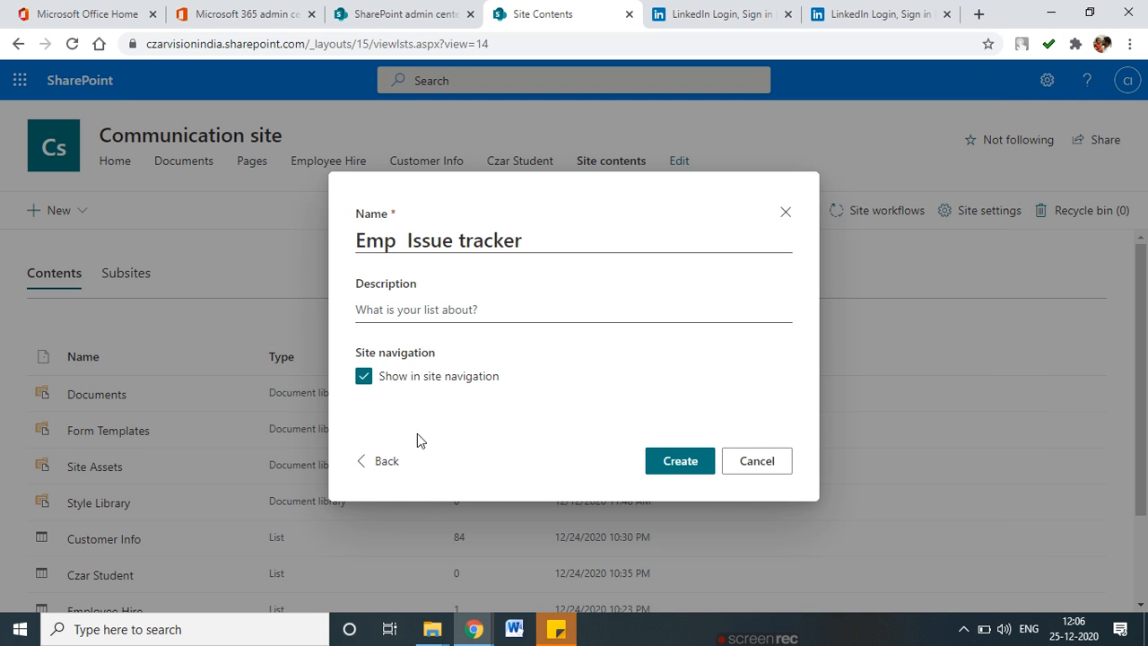
click(786, 212)
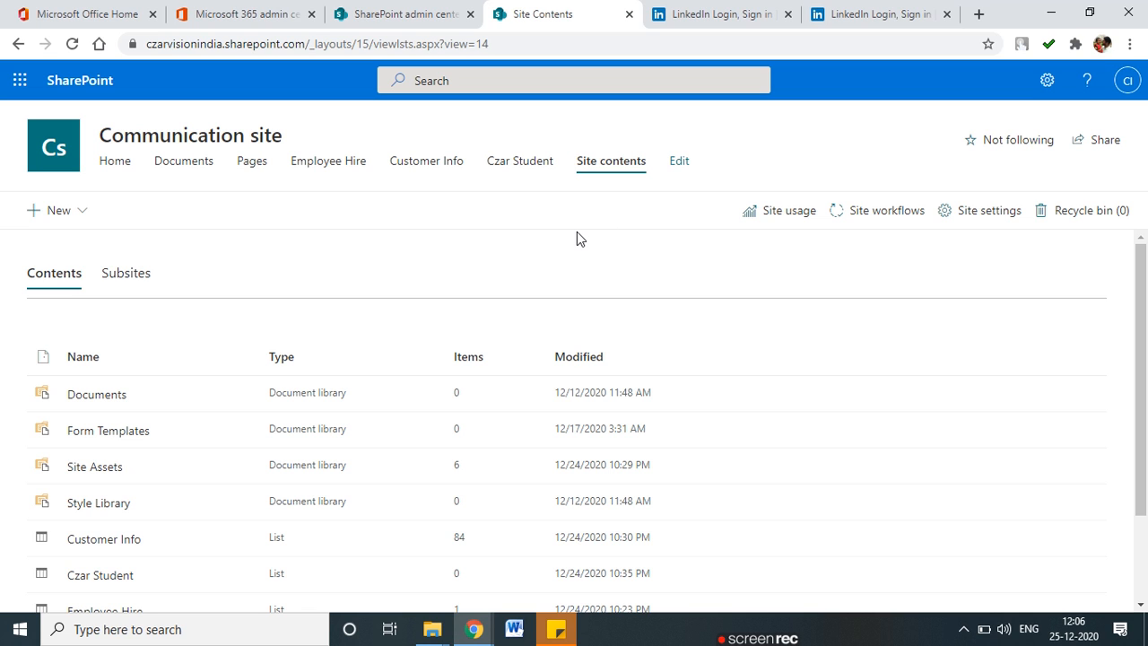
click(57, 209)
Create a blank list 'Student Info' with description 'This list contain student Info'.
click(90, 252)
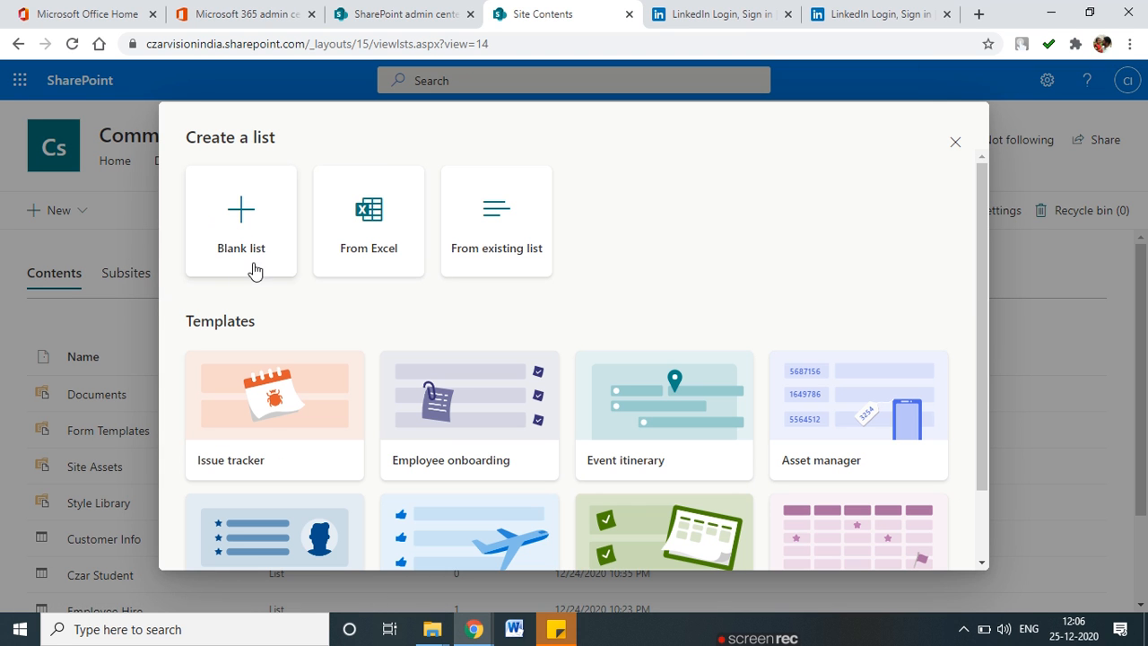
click(229, 256)
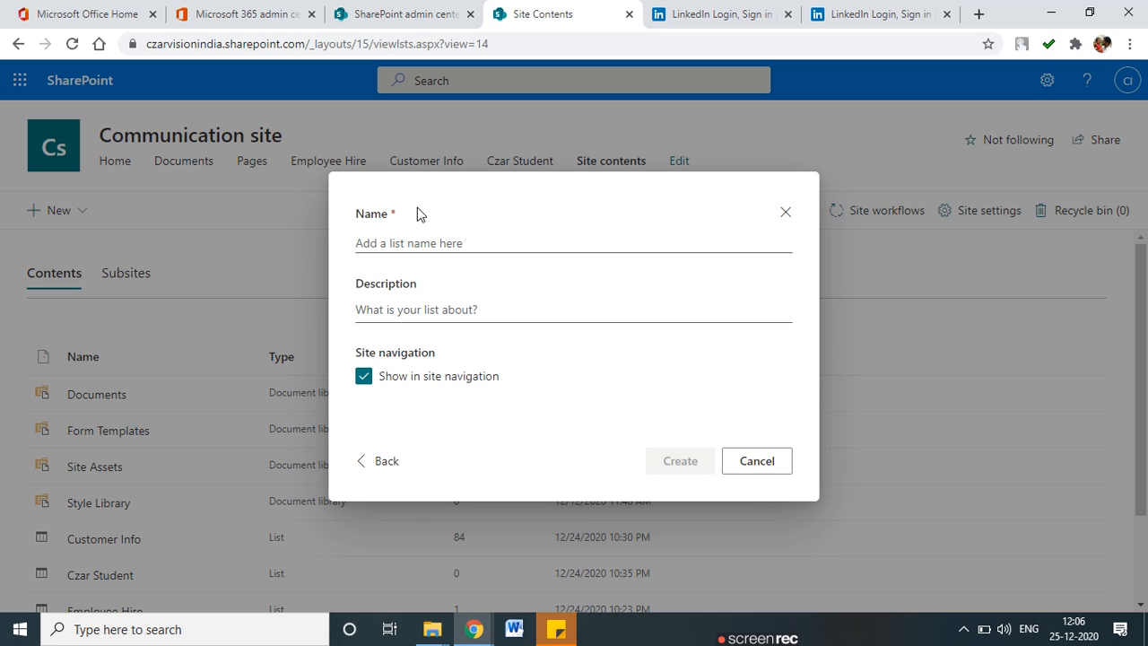
click(413, 245)
text(St)
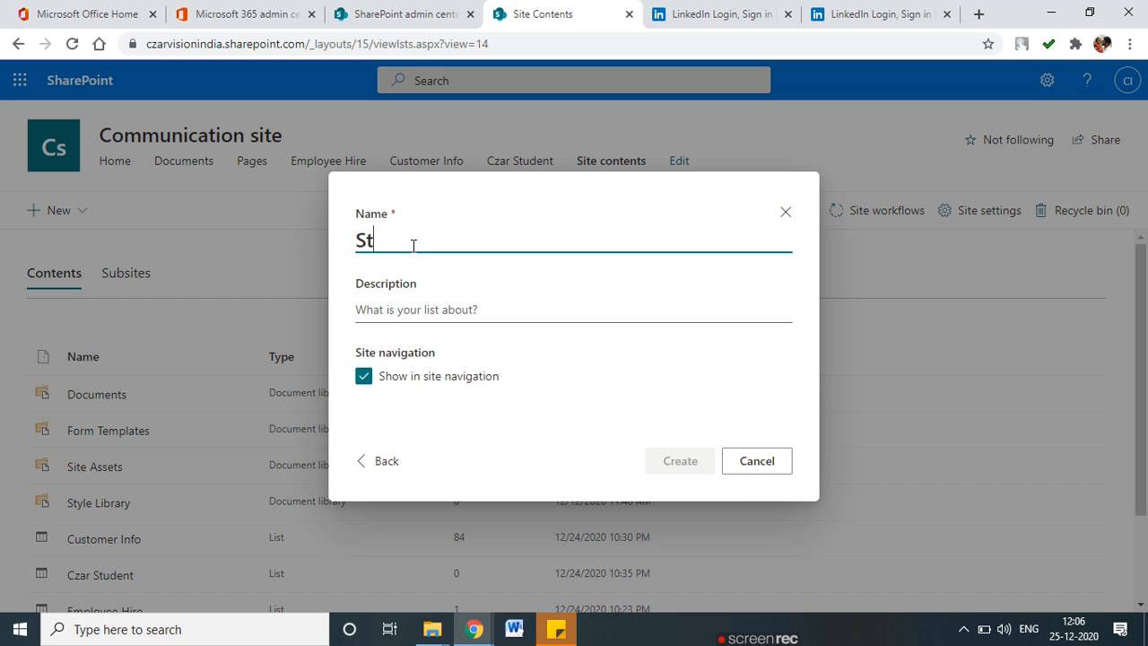
text(udentInfo)
key(Left)
key(Left)
key(Left)
key(Left)
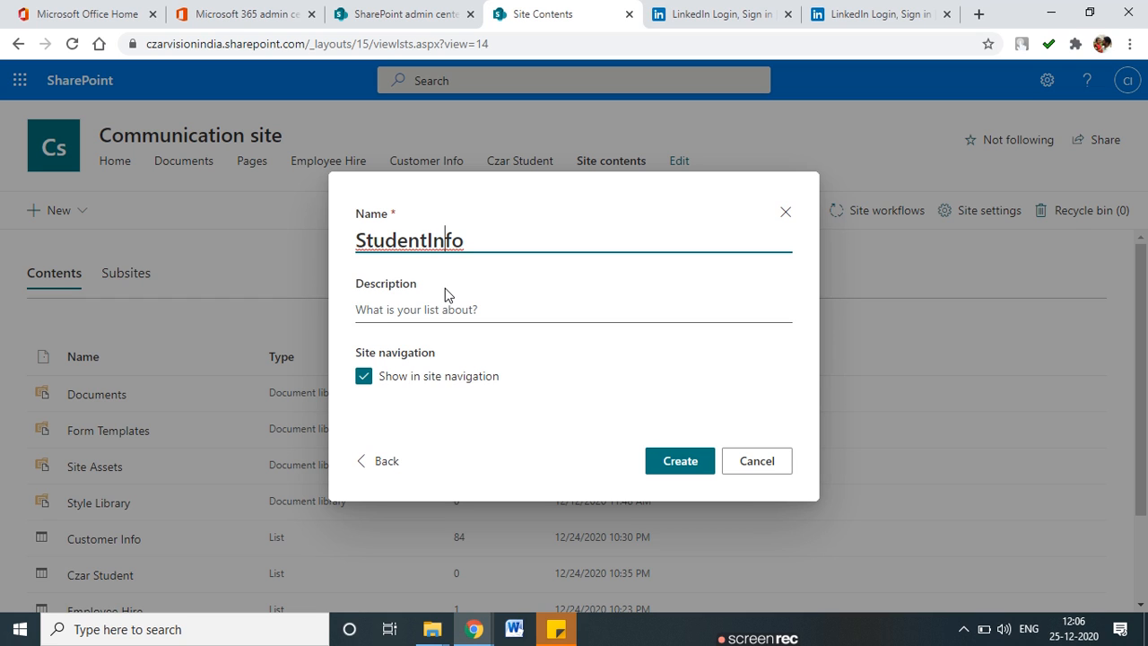
click(423, 313)
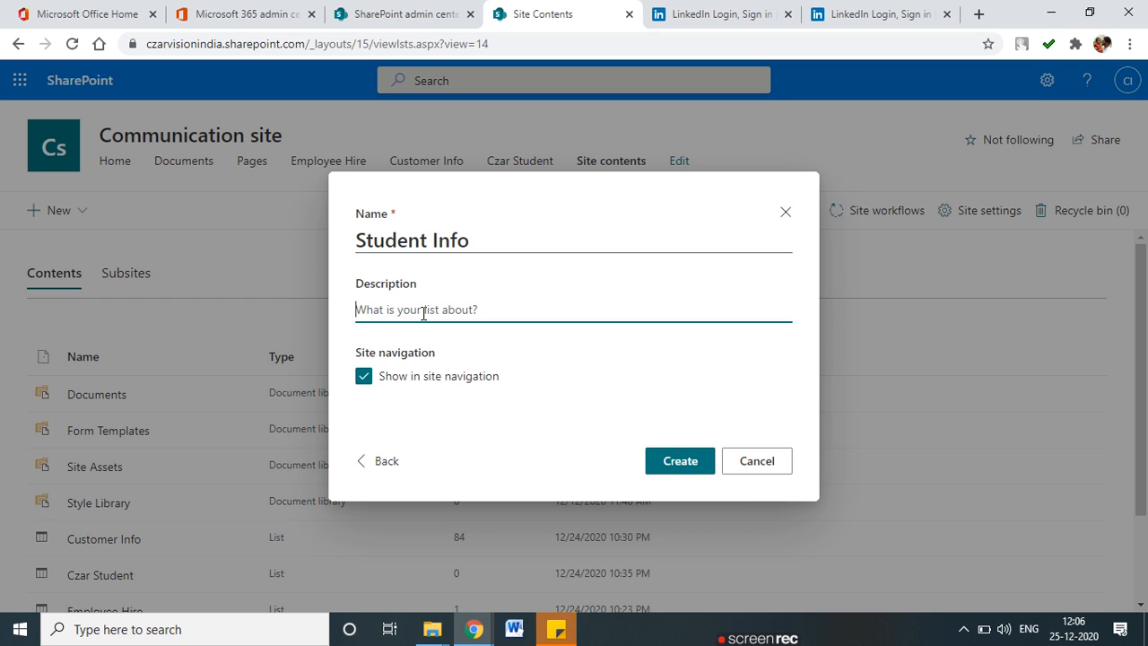
text(This)
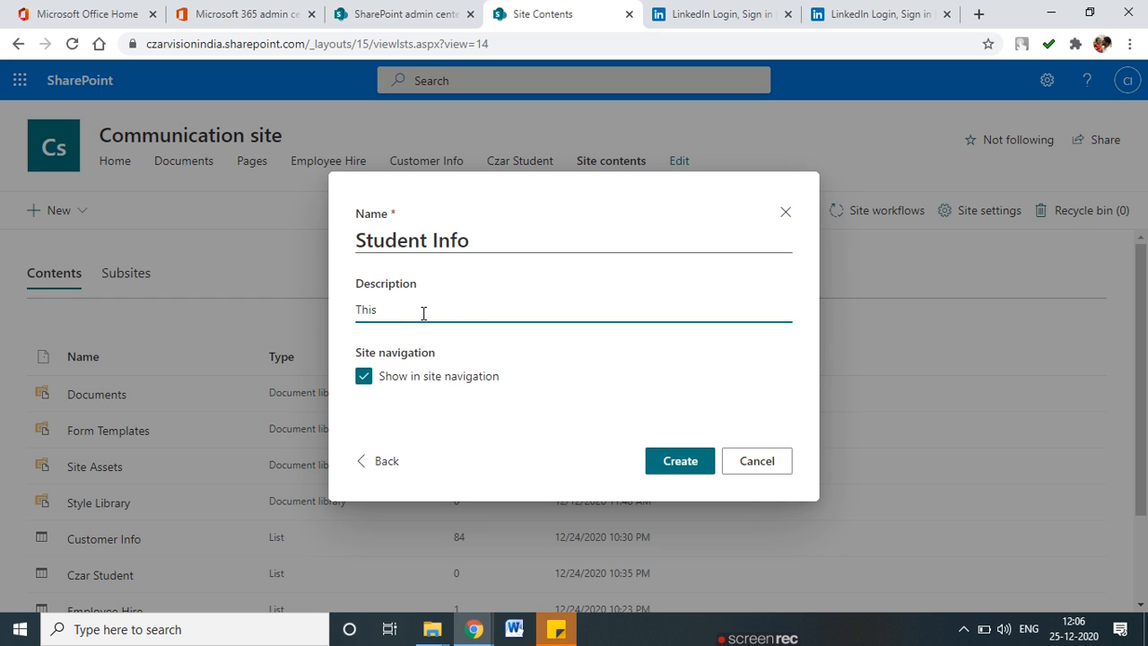
text( list contain student Info)
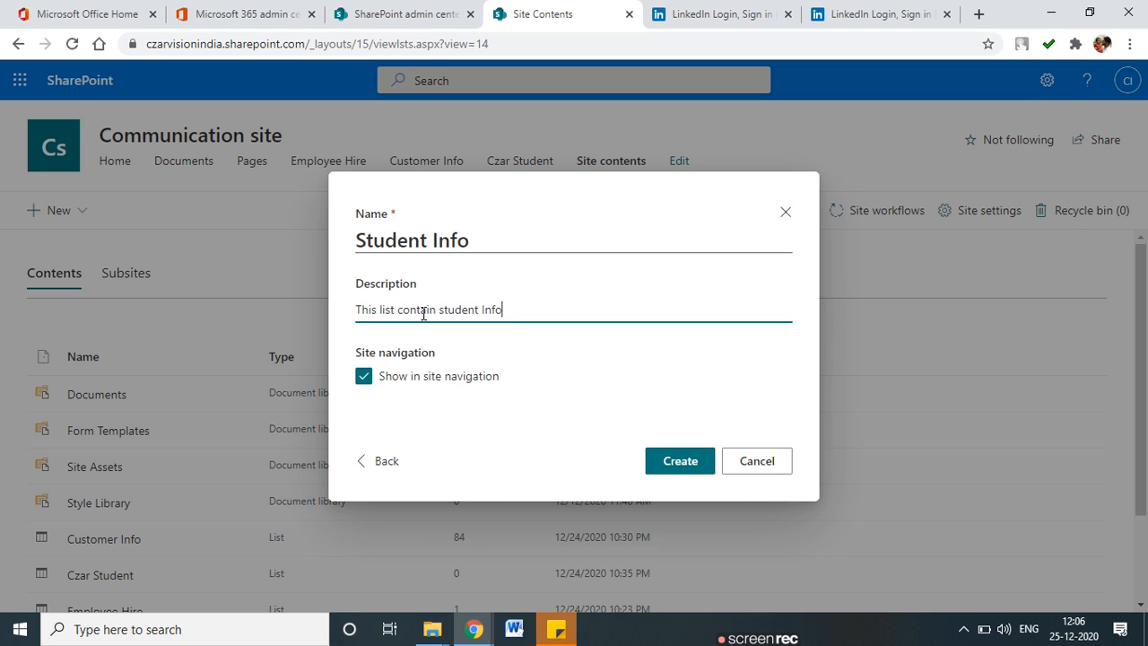
click(679, 462)
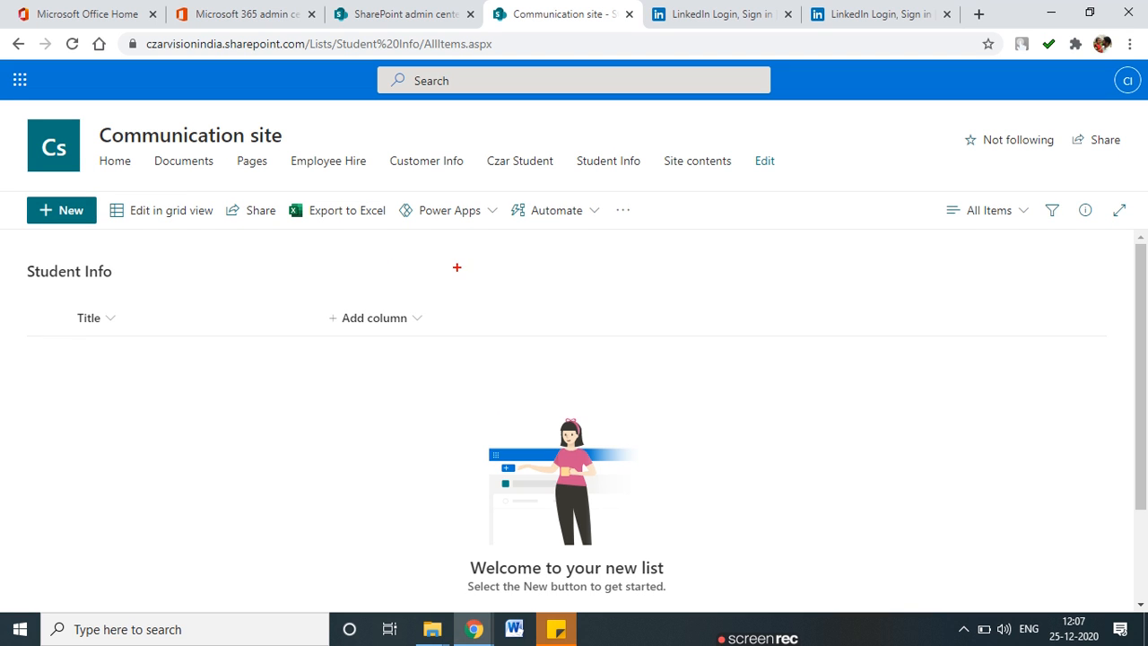
mouse_move(53, 318)
mouse_down()
mouse_move(83, 306)
mouse_move(81, 349)
mouse_move(60, 326)
mouse_move(111, 309)
mouse_move(73, 313)
mouse_move(130, 312)
mouse_move(79, 334)
mouse_move(78, 316)
mouse_up()
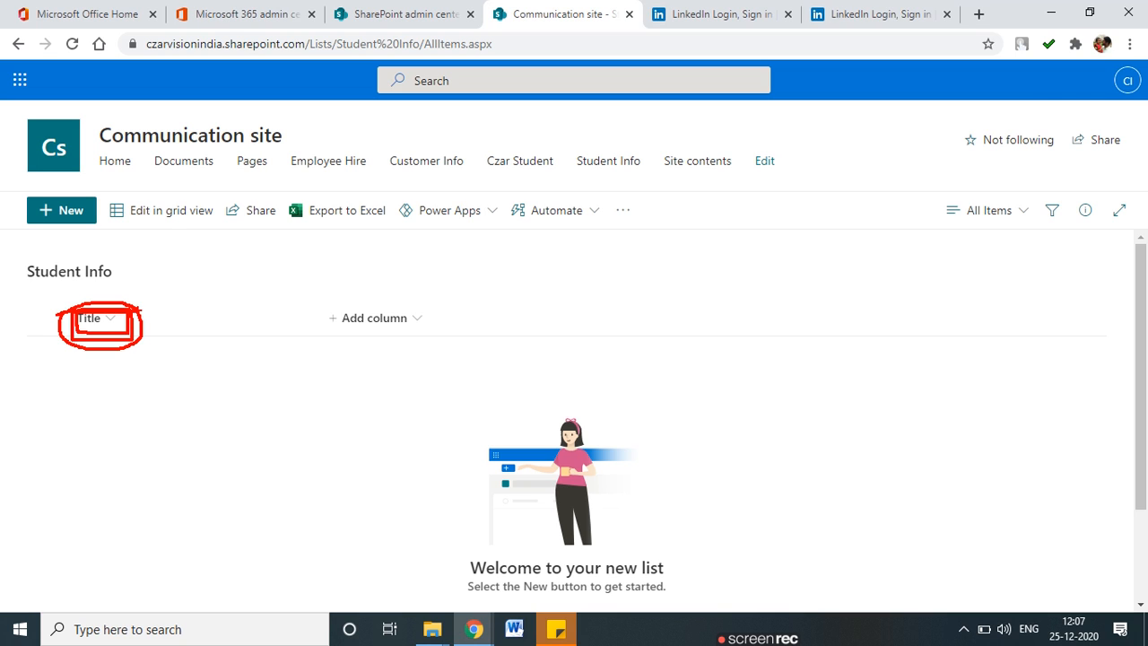
key(Escape)
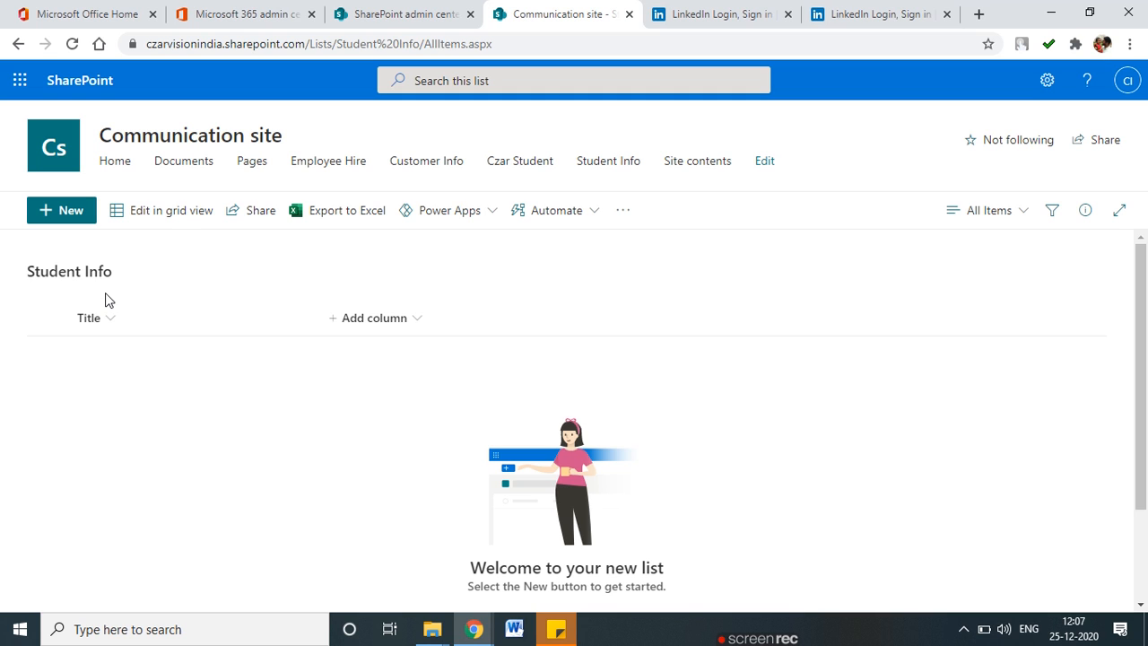
mouse_move(111, 289)
mouse_down()
mouse_move(36, 305)
mouse_move(141, 334)
mouse_move(106, 296)
mouse_up()
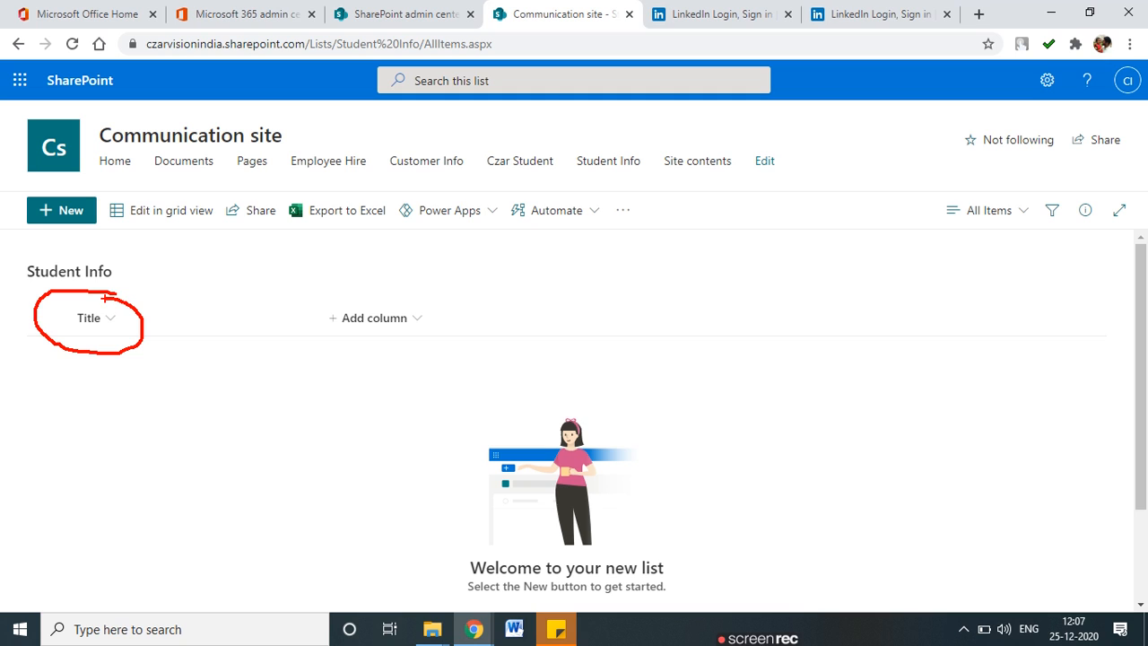
mouse_move(423, 305)
mouse_down()
mouse_move(316, 316)
mouse_move(455, 328)
mouse_move(397, 302)
mouse_up()
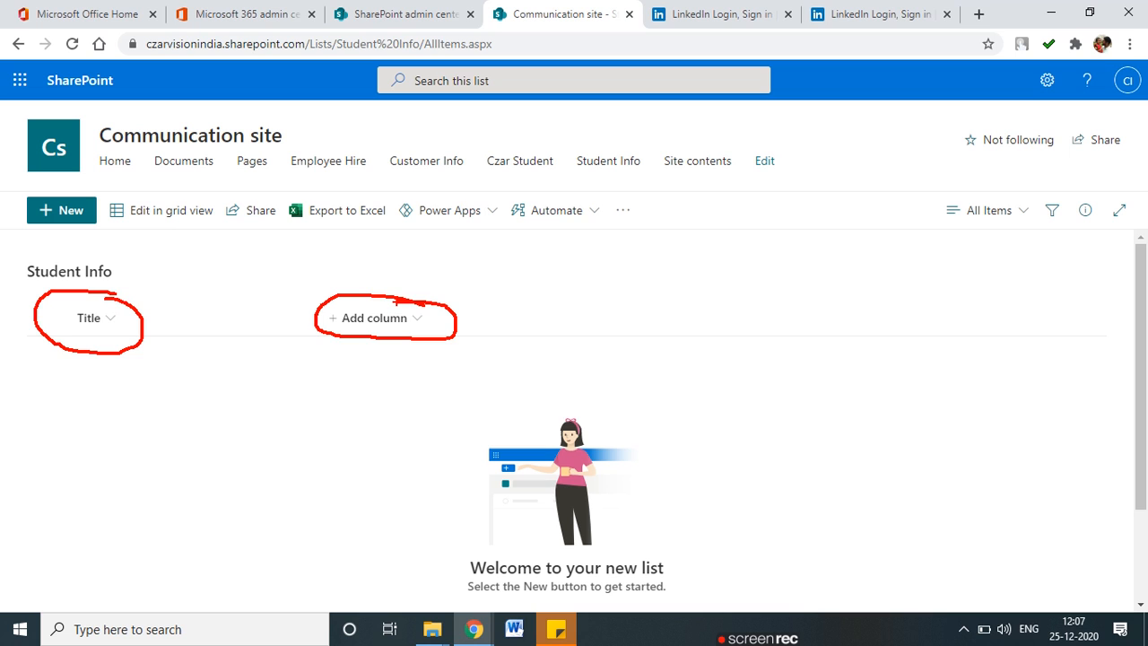
Start a single line of text column 'First Name' described 'First Name of student'.
click(406, 324)
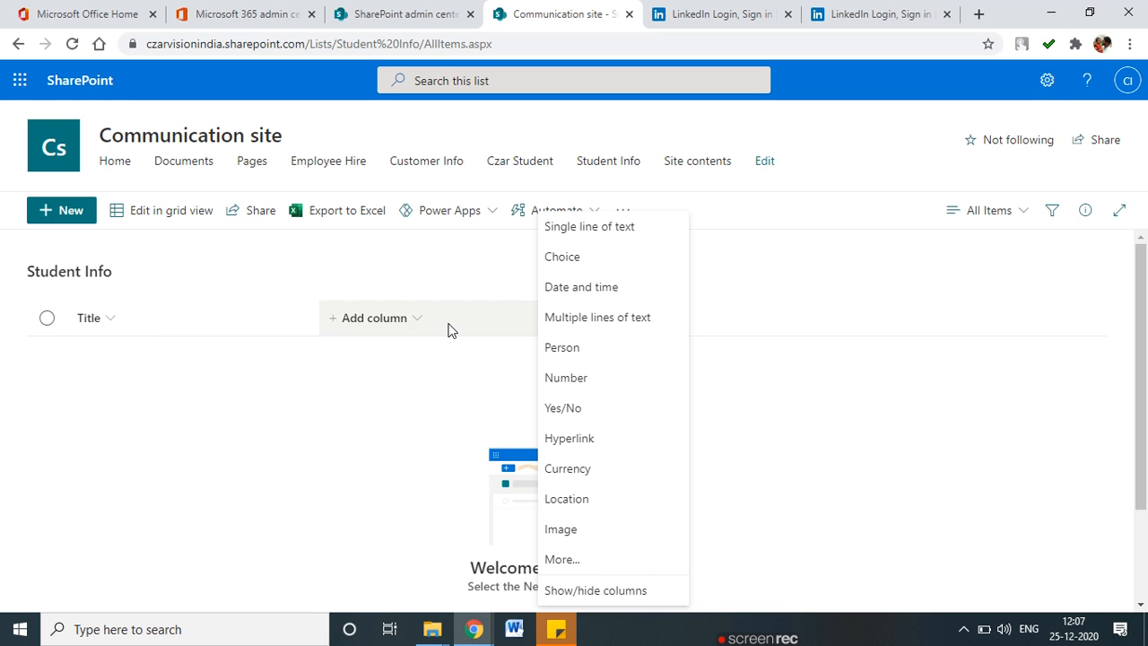
click(578, 228)
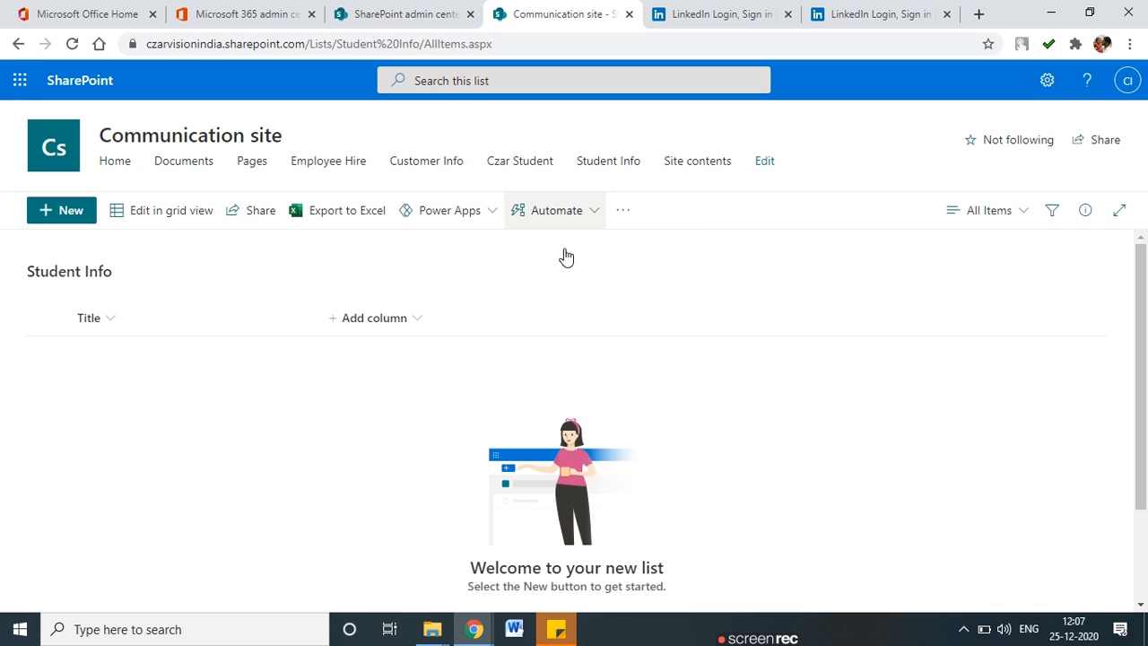
text(First Name)
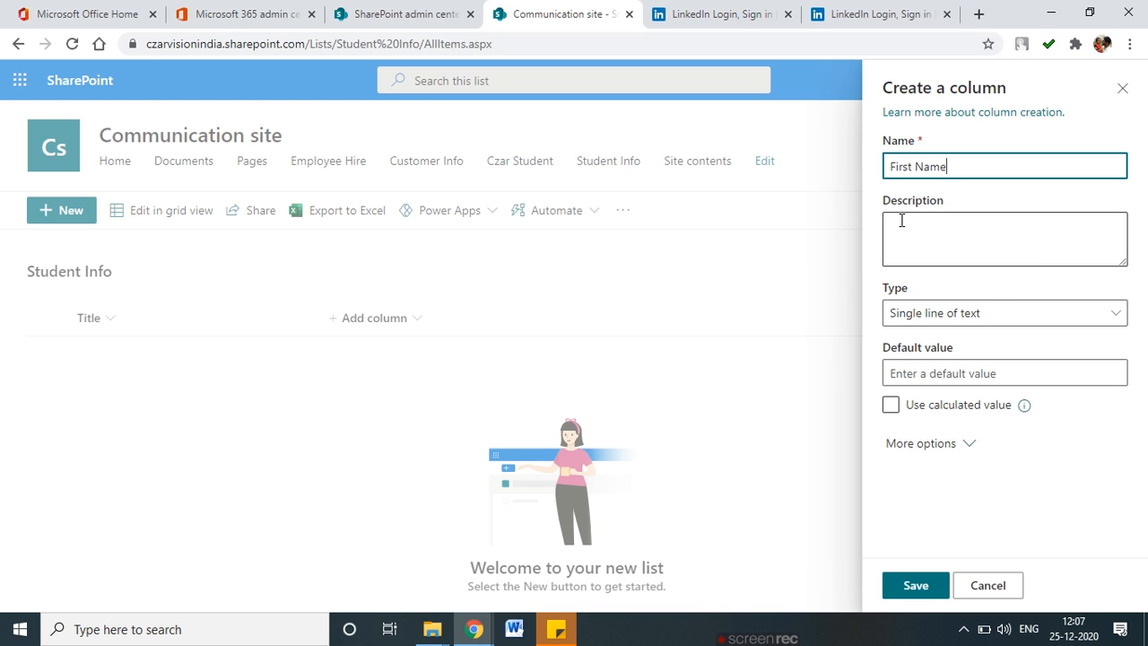
click(919, 243)
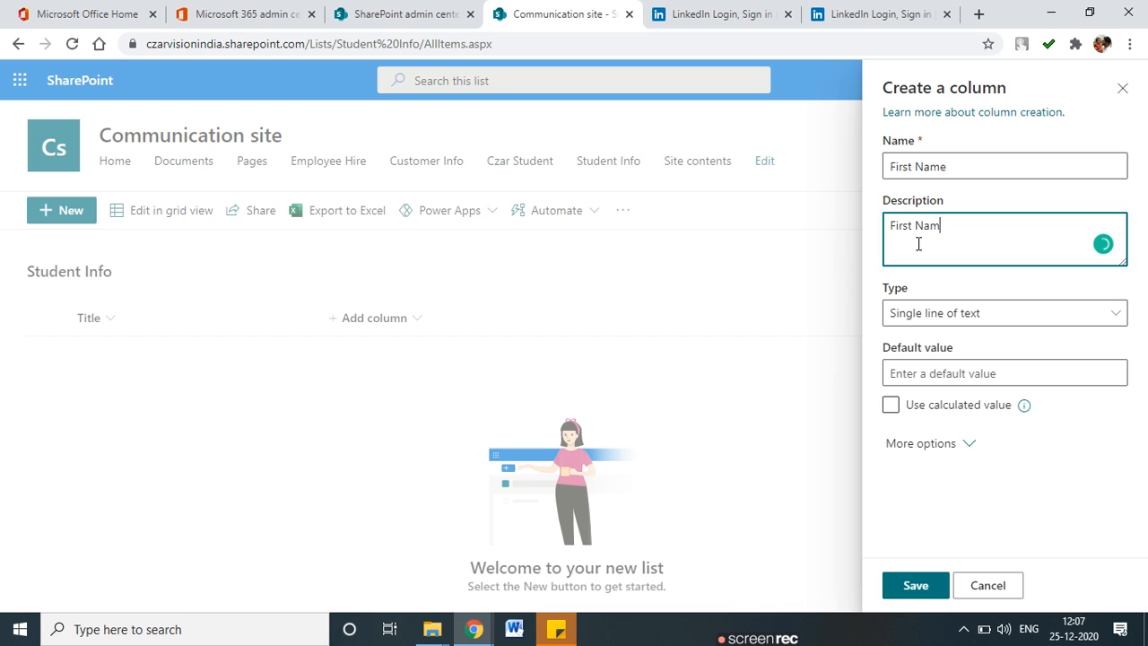
text(of student)
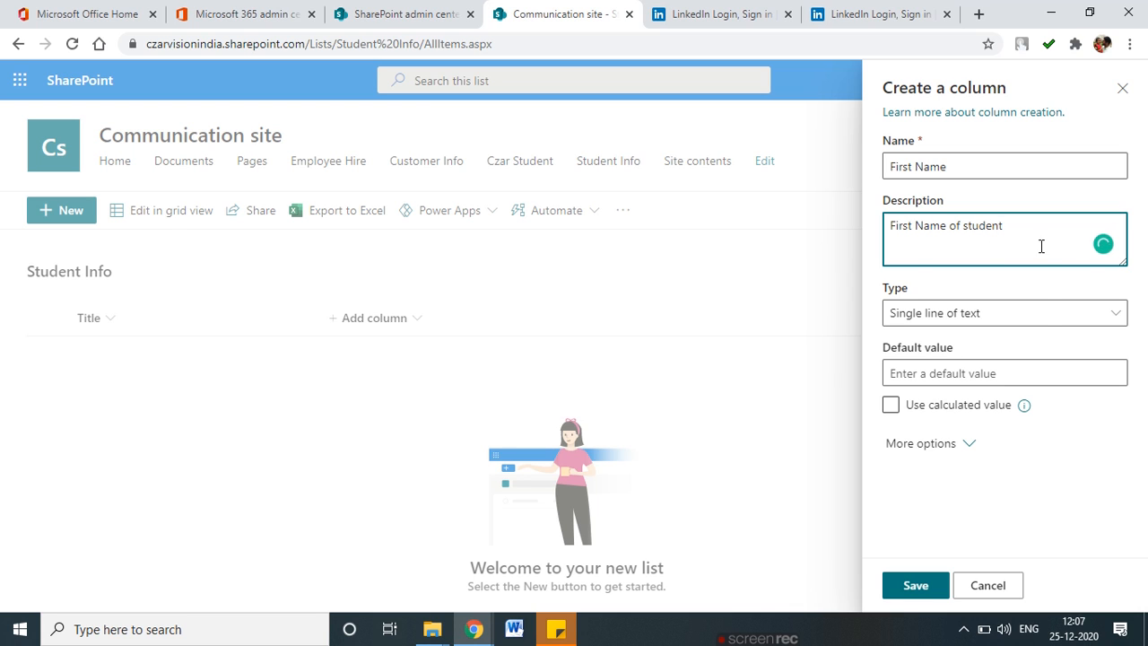
click(1028, 327)
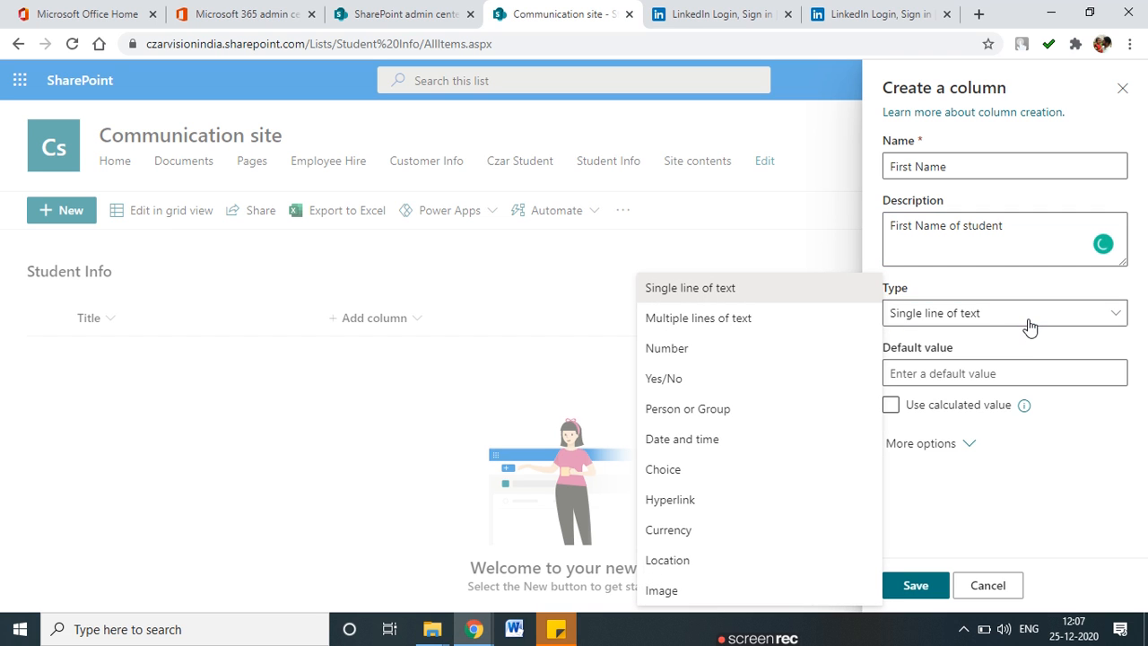
click(781, 305)
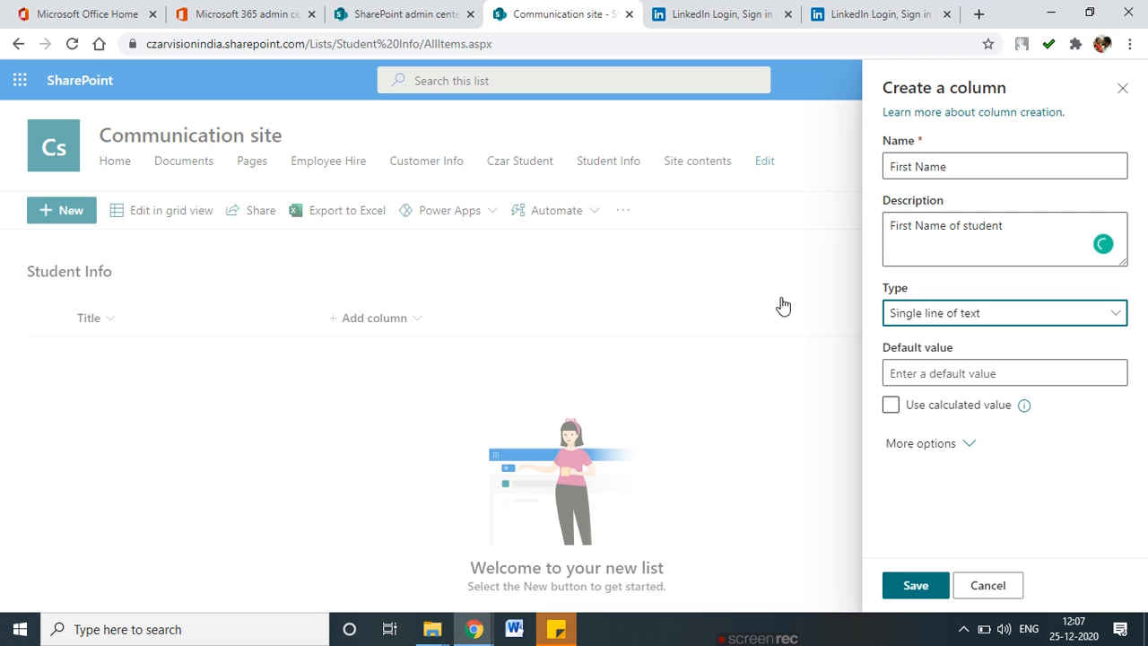
Make First Name required, keeping the 255-character limit, and expand column validation.
click(973, 449)
scroll(977, 502, down, 2)
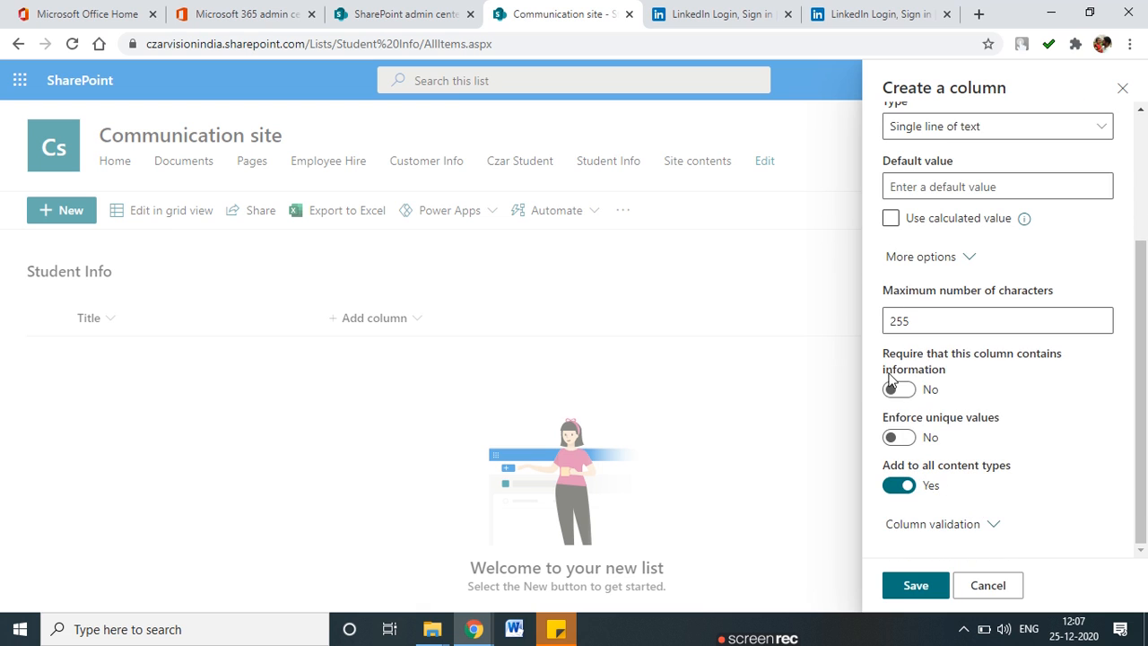
click(908, 393)
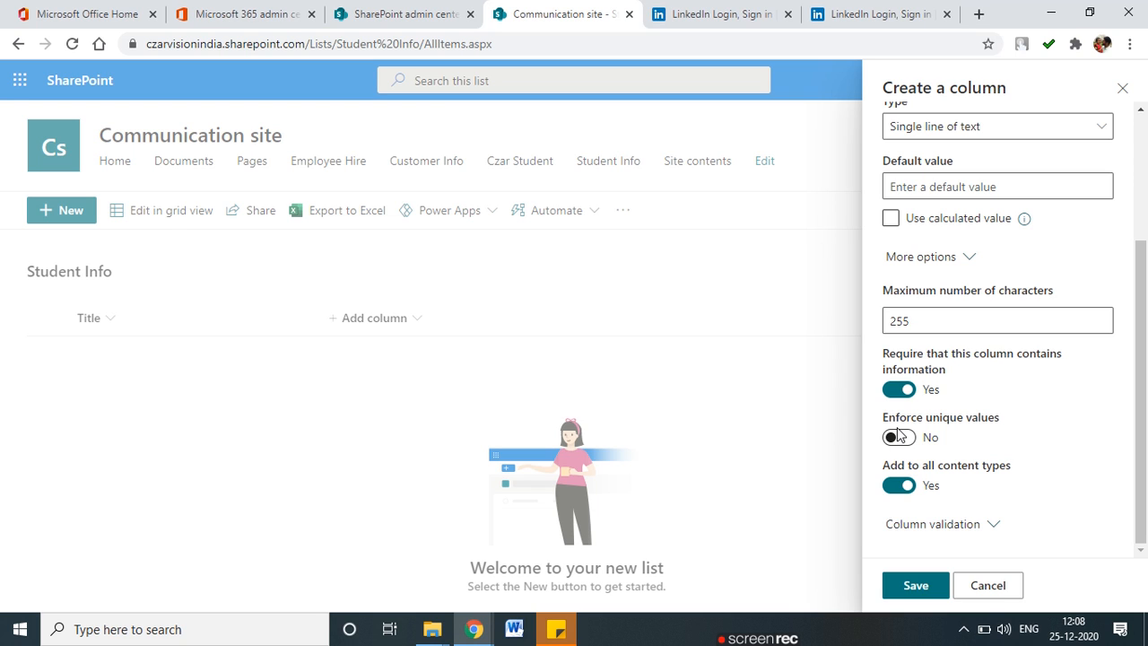
mouse_move(987, 405)
mouse_down()
mouse_move(888, 404)
mouse_move(872, 448)
mouse_move(976, 455)
mouse_up()
drag(1008, 414, 989, 405)
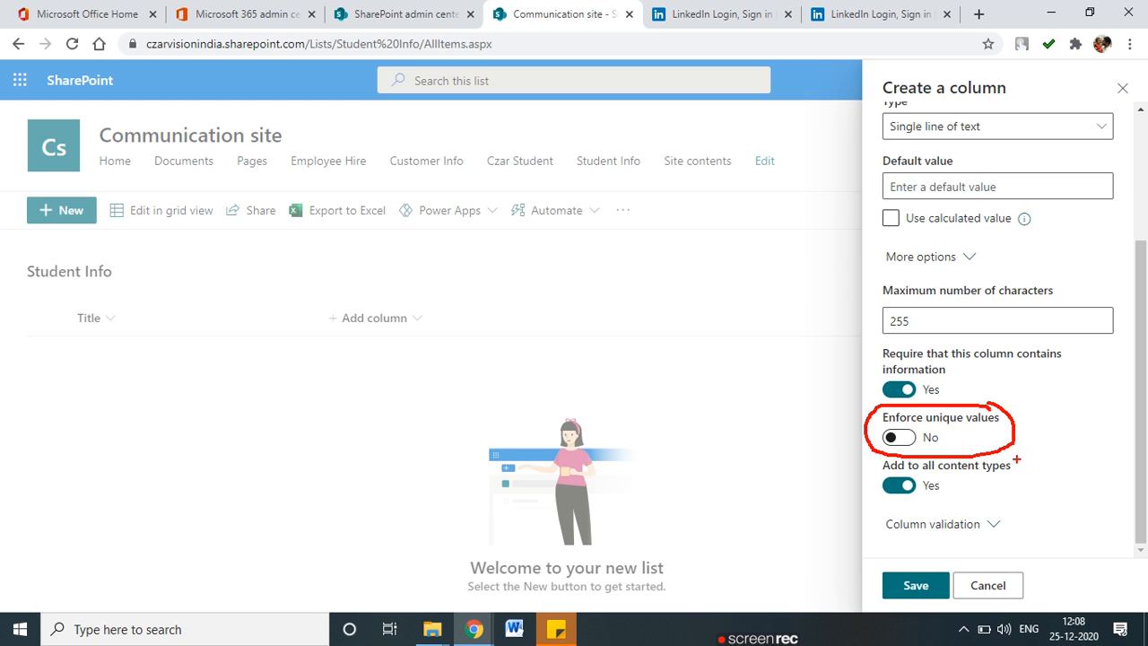
mouse_move(867, 459)
mouse_down()
mouse_move(948, 500)
mouse_move(1046, 463)
mouse_up()
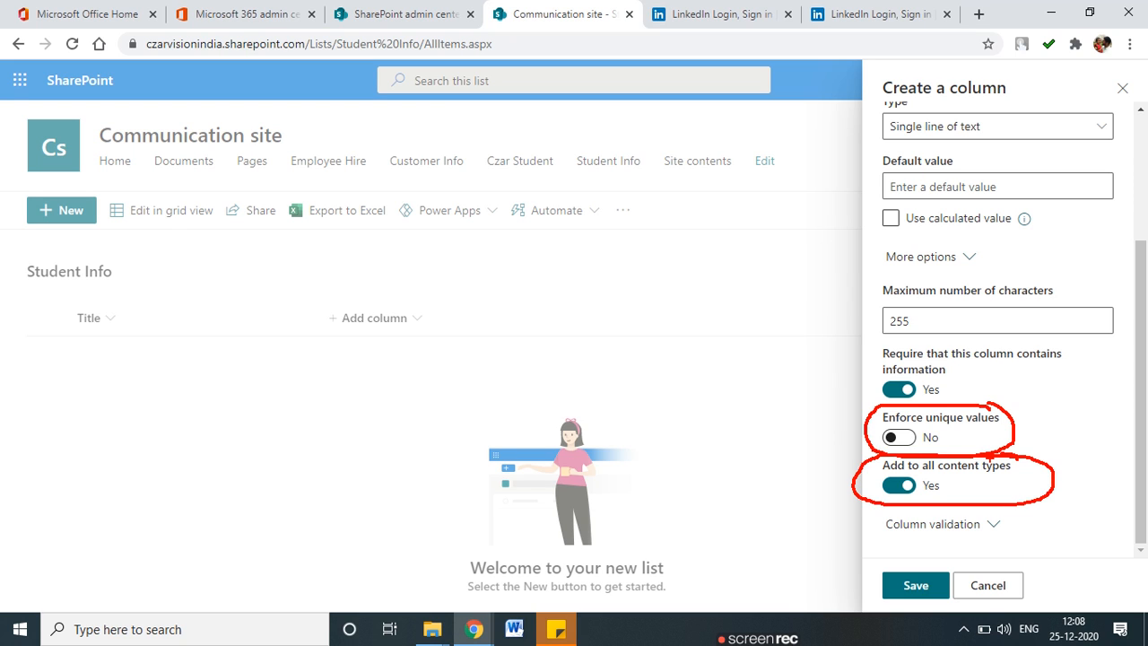
key(Escape)
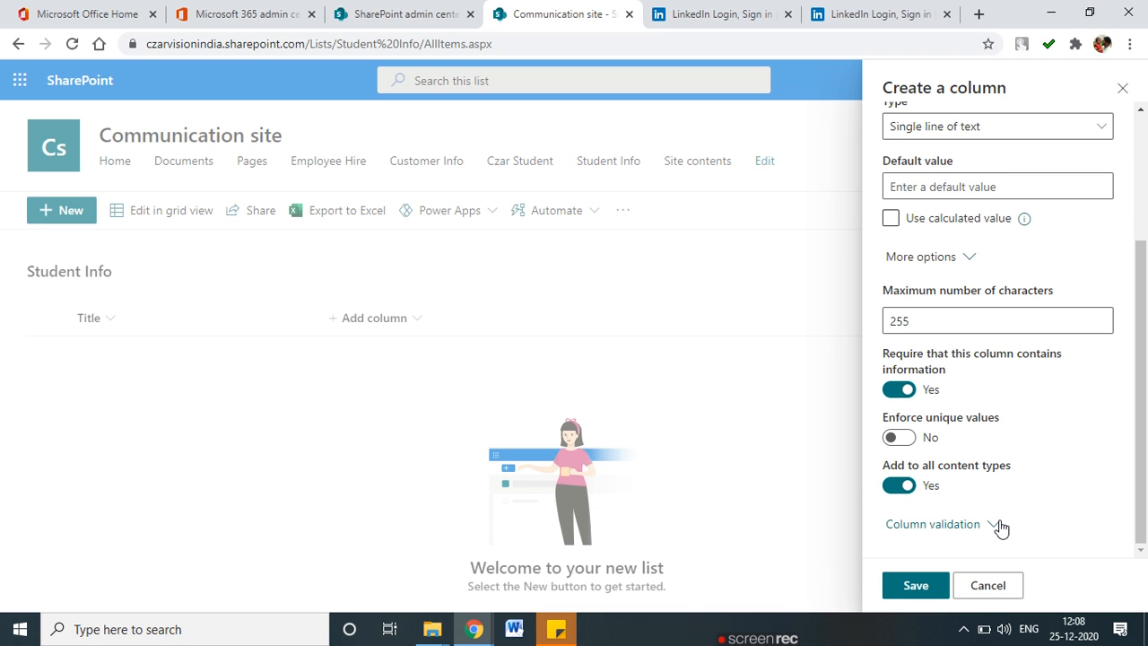
click(1001, 529)
Leave the validation formula empty and save the required First Name column.
scroll(1001, 529, down, 4)
click(971, 420)
click(969, 503)
click(946, 417)
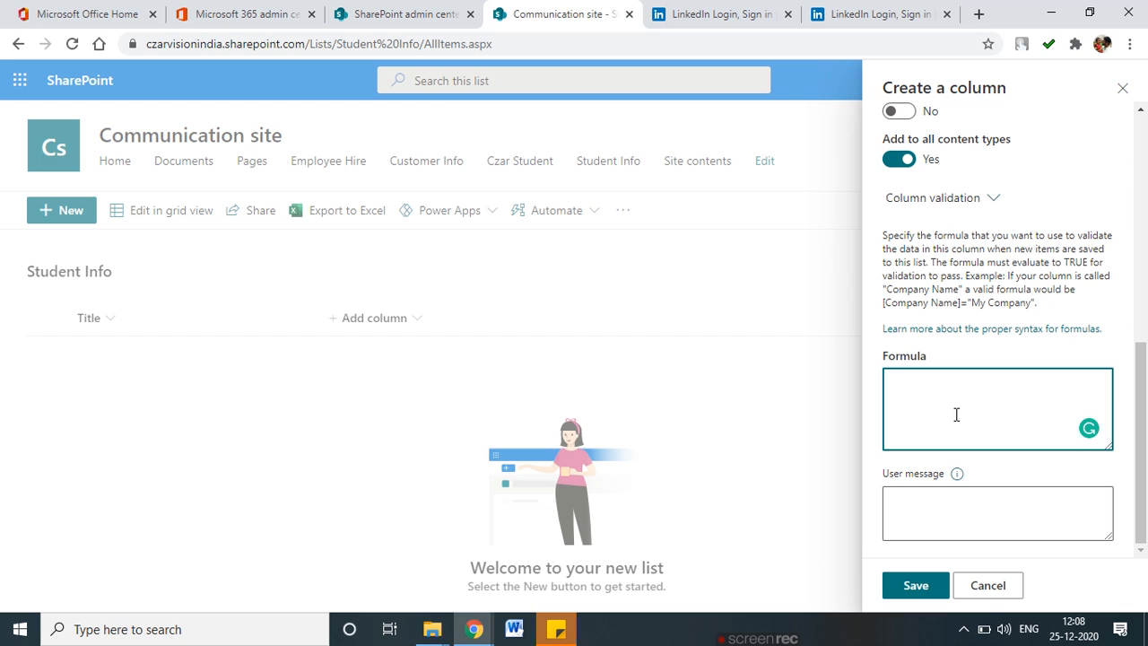
click(917, 509)
click(915, 413)
click(925, 589)
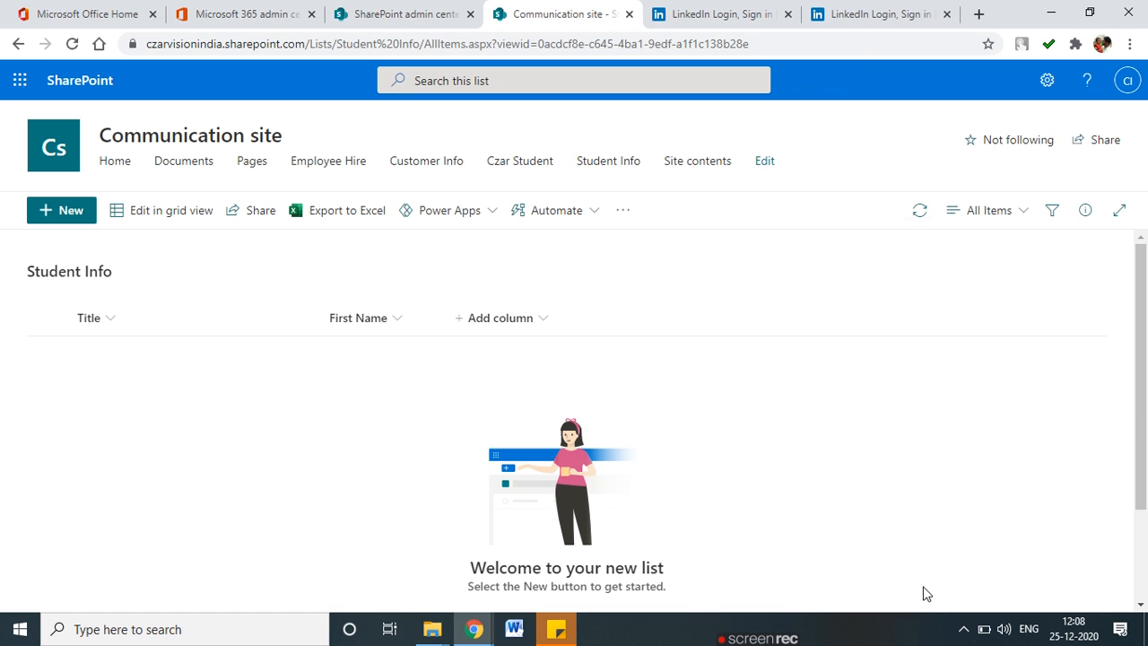
Open the Student Info List settings page without adding another column.
click(529, 324)
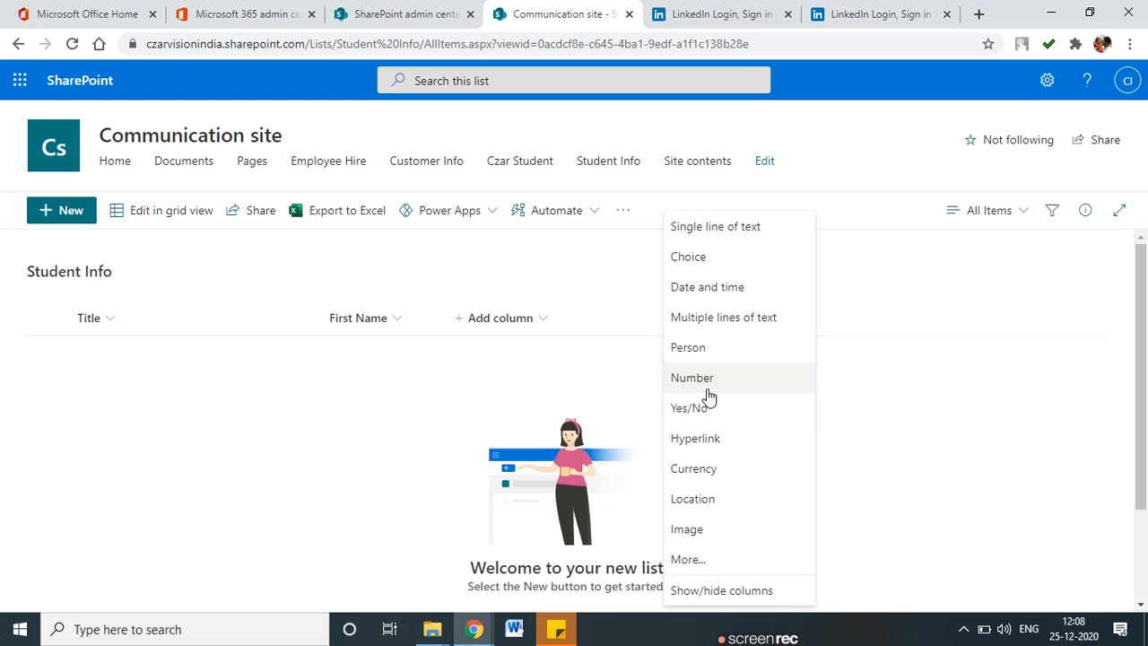
click(498, 380)
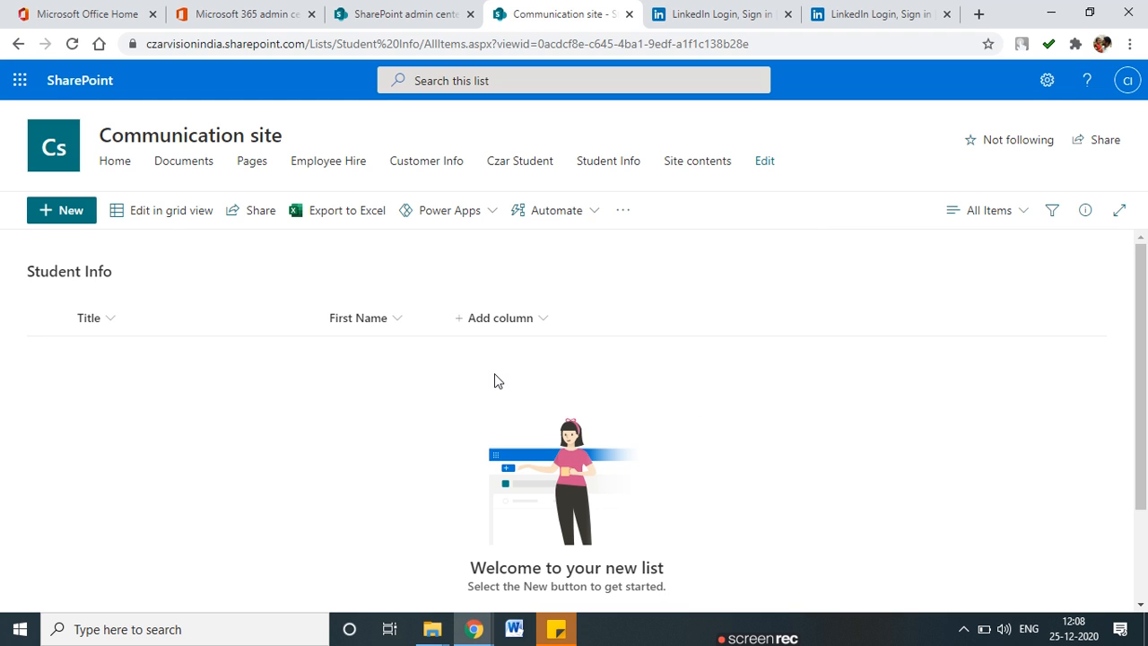
mouse_move(400, 292)
mouse_down()
mouse_move(305, 316)
mouse_move(401, 294)
mouse_up()
mouse_move(553, 304)
mouse_down()
mouse_move(473, 353)
mouse_move(549, 296)
mouse_up()
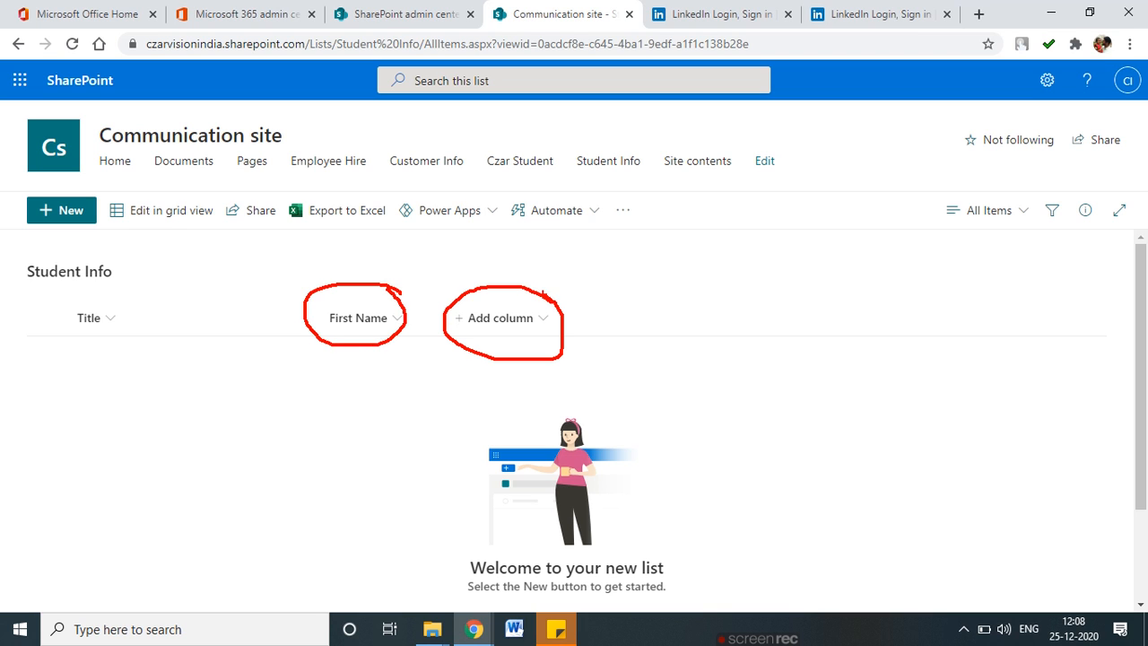
click(1047, 80)
click(924, 255)
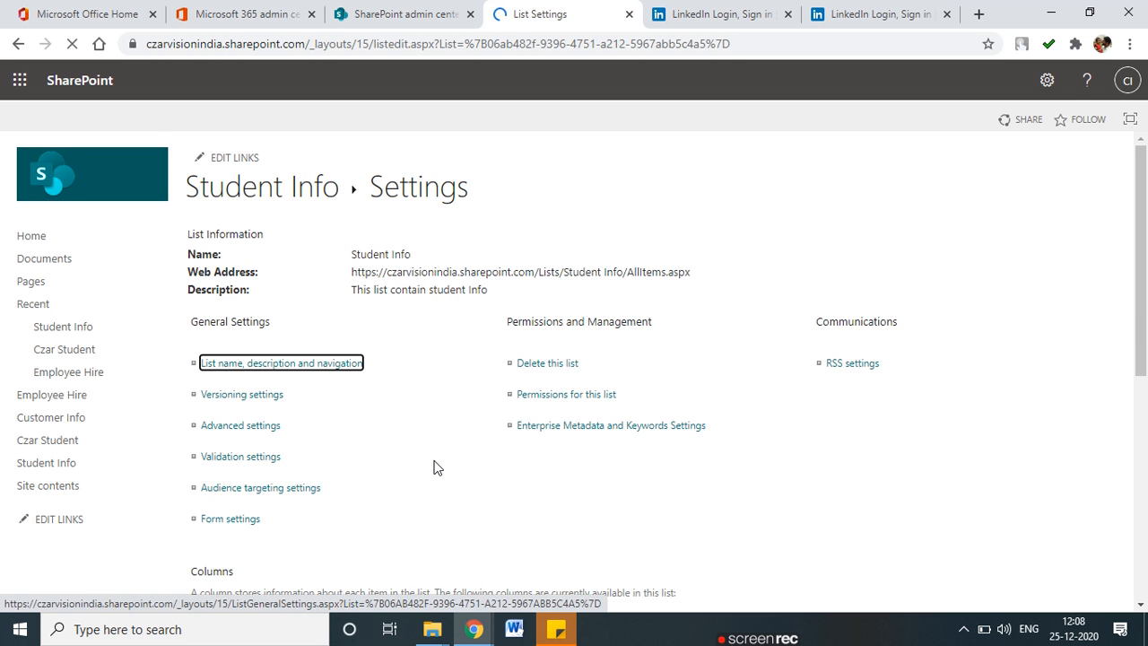
Begin a Last Name column and change its character limit from 255 to 10.
scroll(434, 468, down, 5)
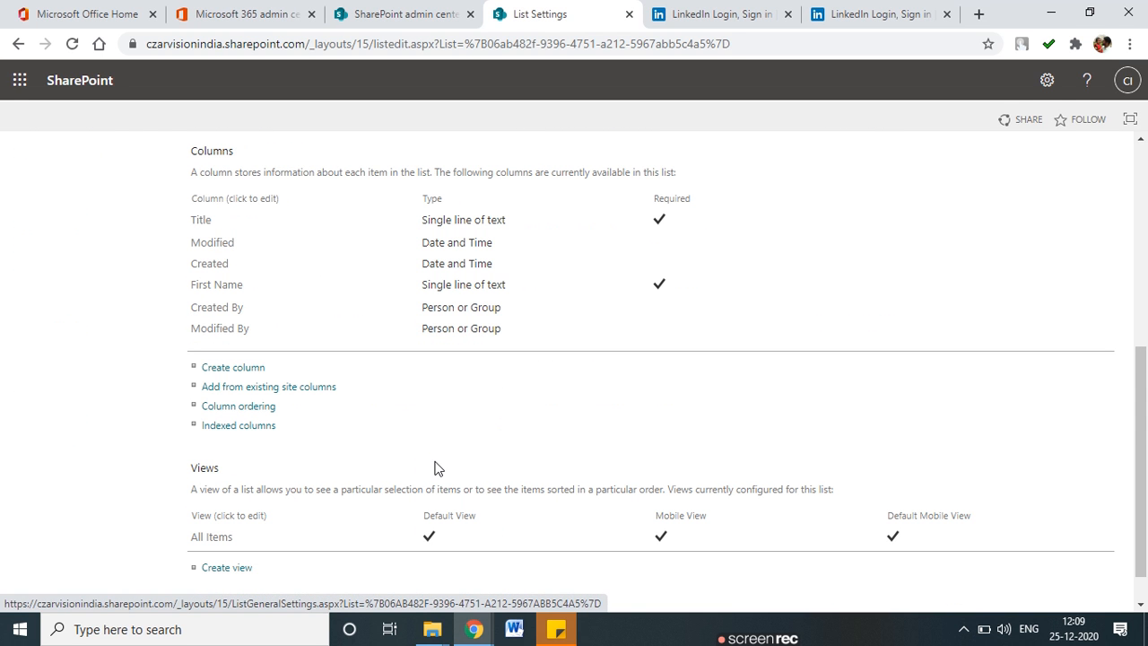
click(226, 370)
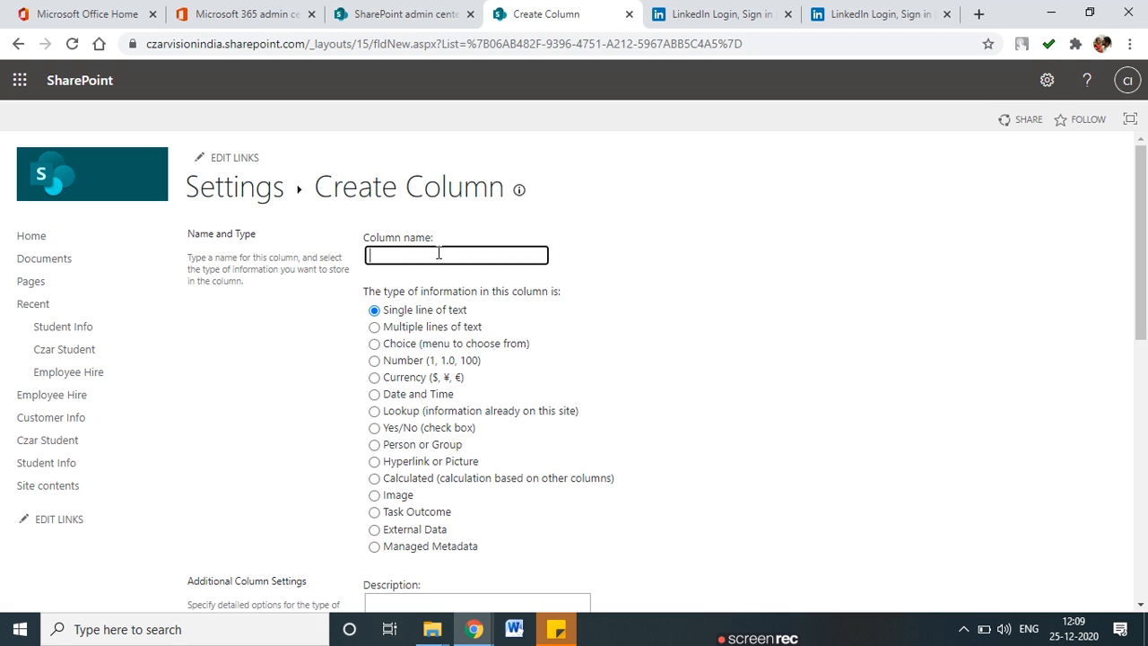
text(Last Name)
scroll(408, 421, down, 2)
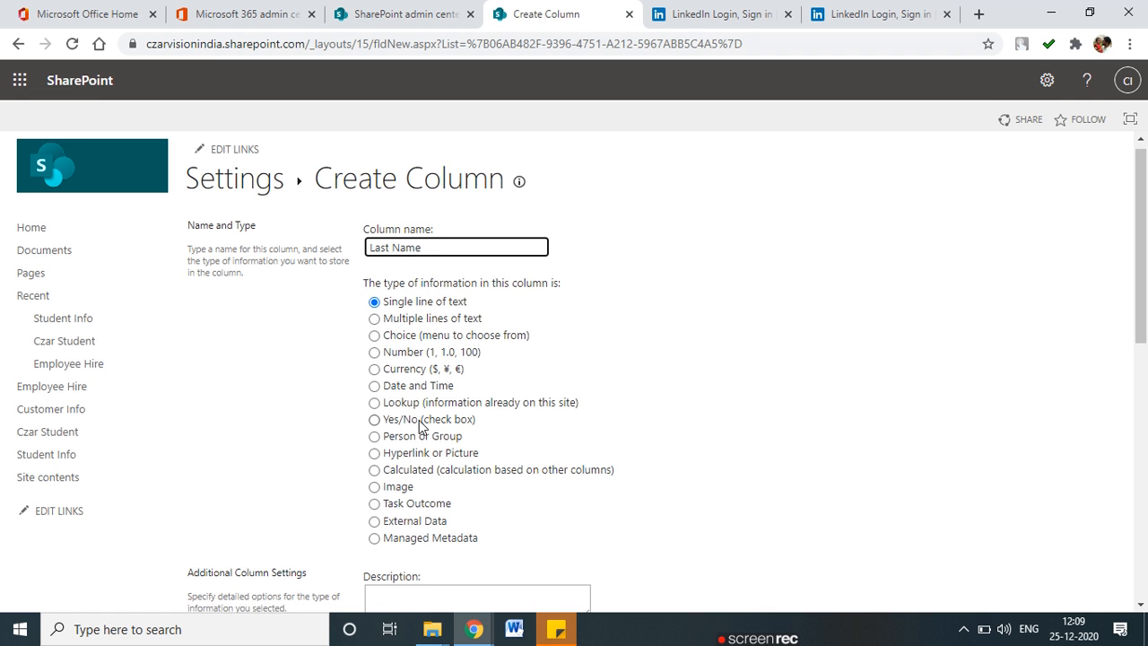
scroll(412, 422, down, 2)
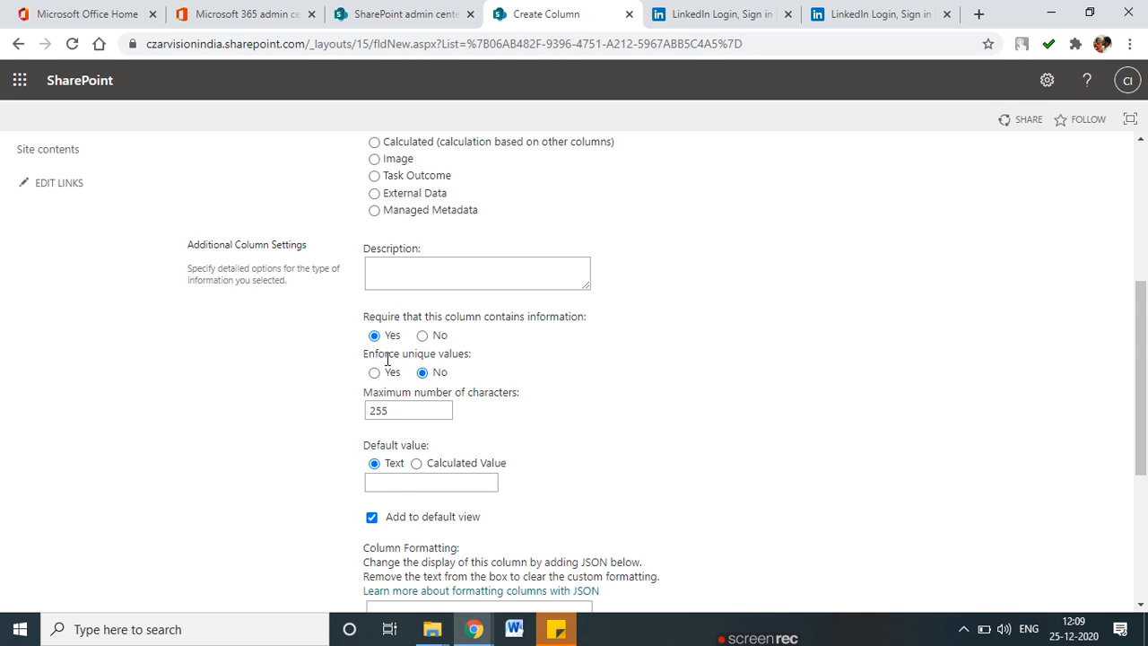
scroll(387, 360, down, 2)
double_click(379, 242)
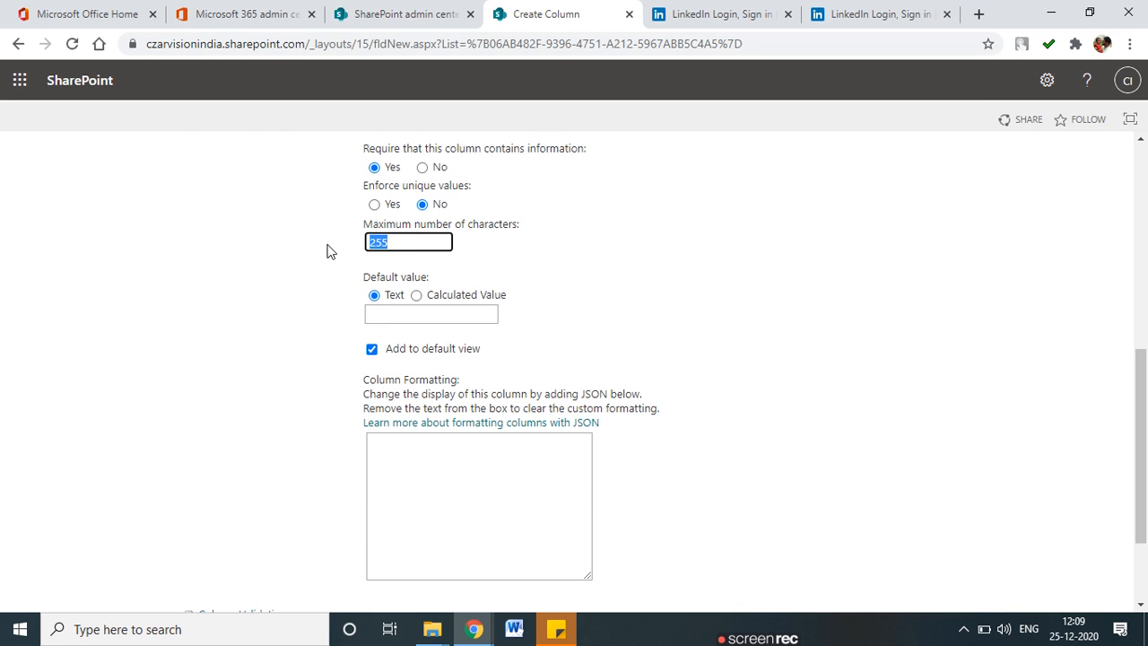
key(BackSpace)
scroll(538, 339, down, 1)
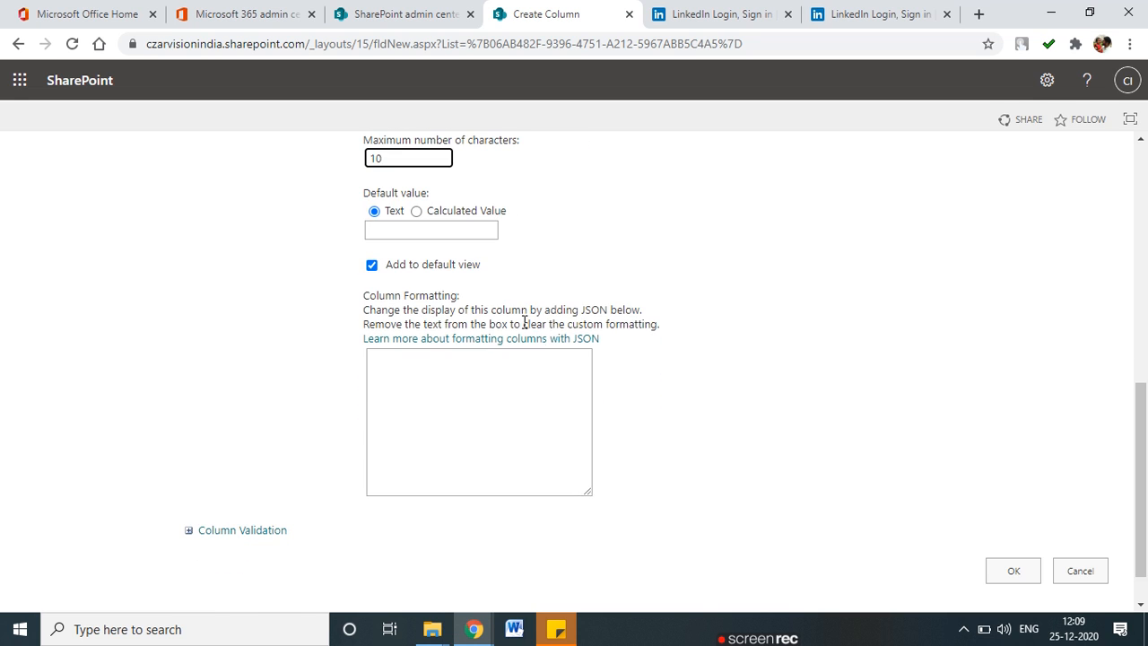
Review the formatting and validation options, then save the Last Name column.
click(431, 402)
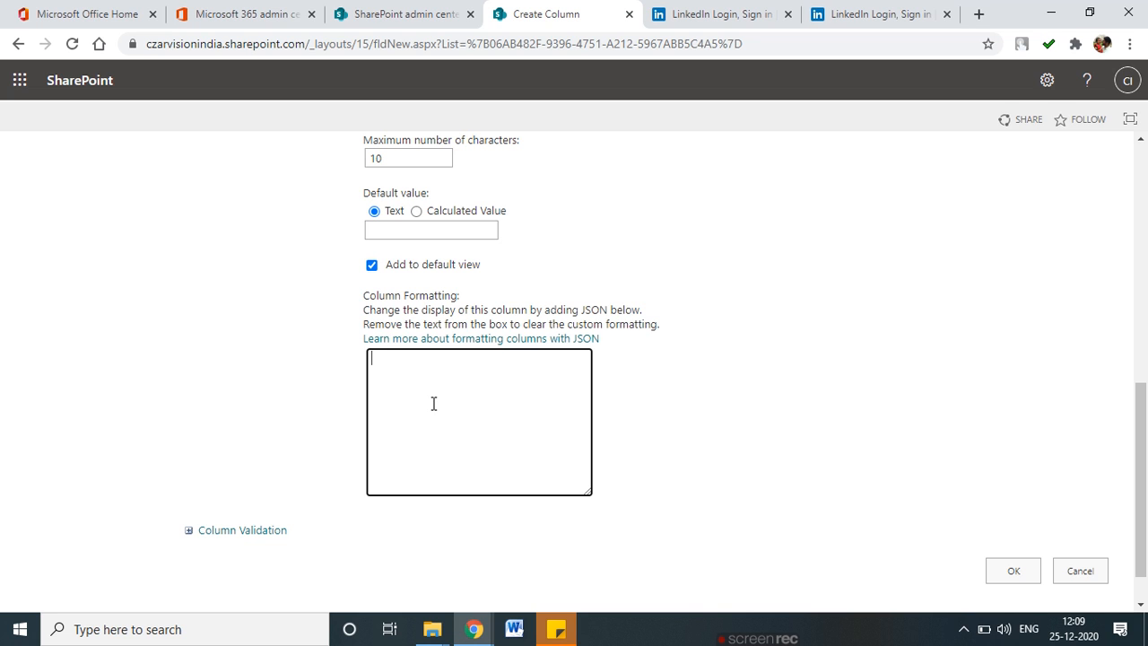
drag(437, 314, 635, 313)
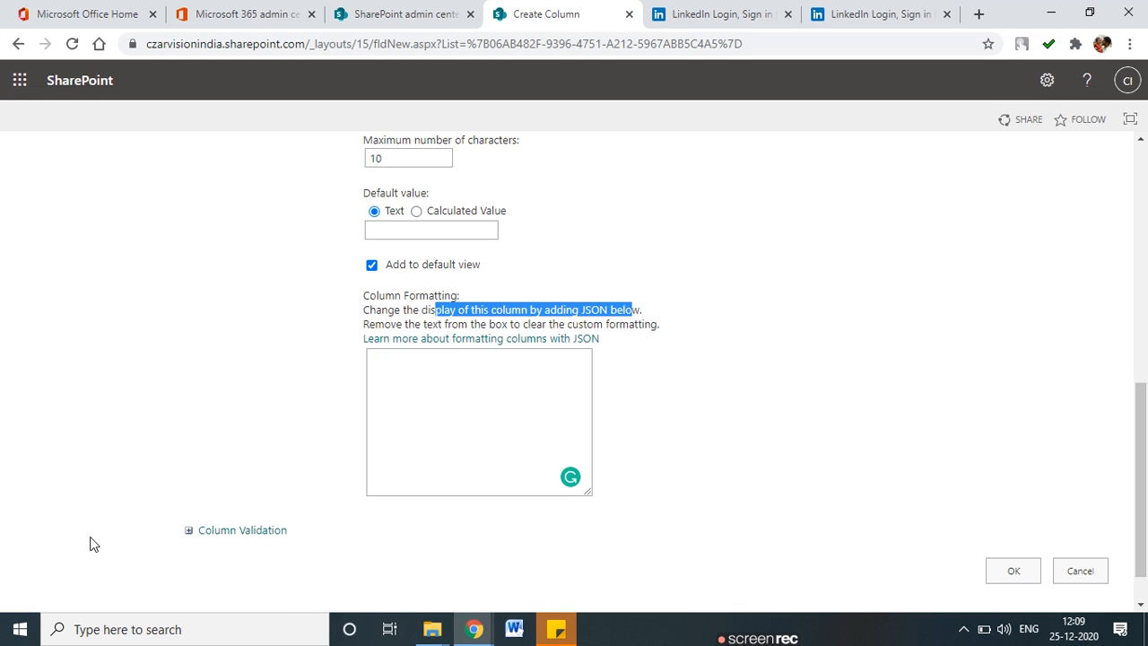
click(189, 530)
scroll(495, 403, down, 3)
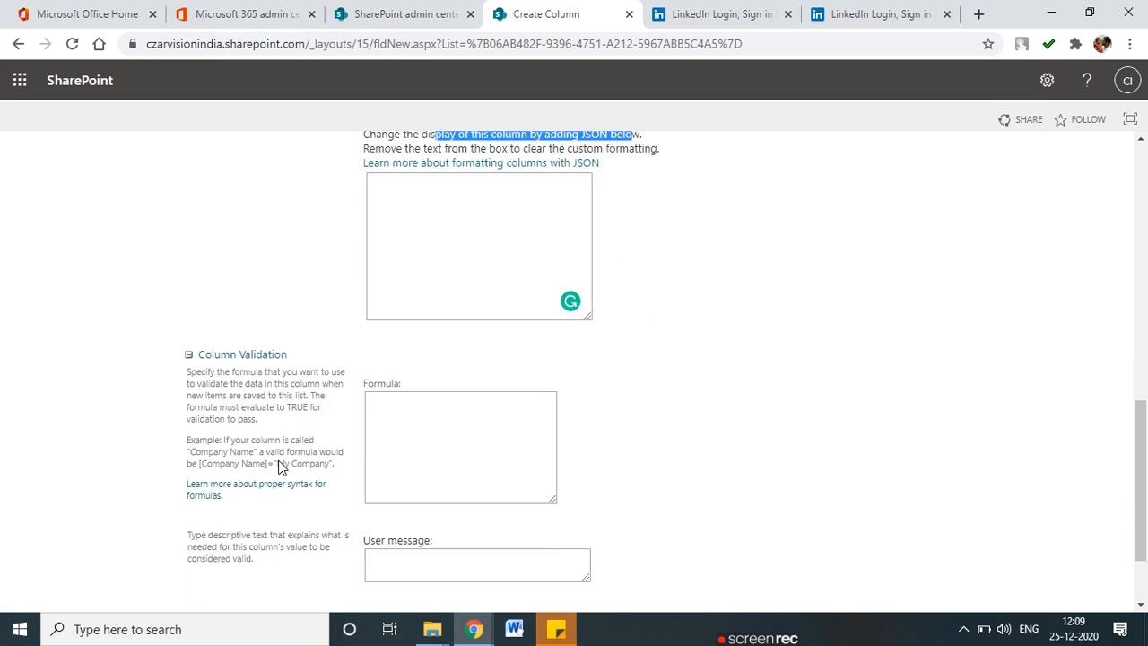
click(403, 344)
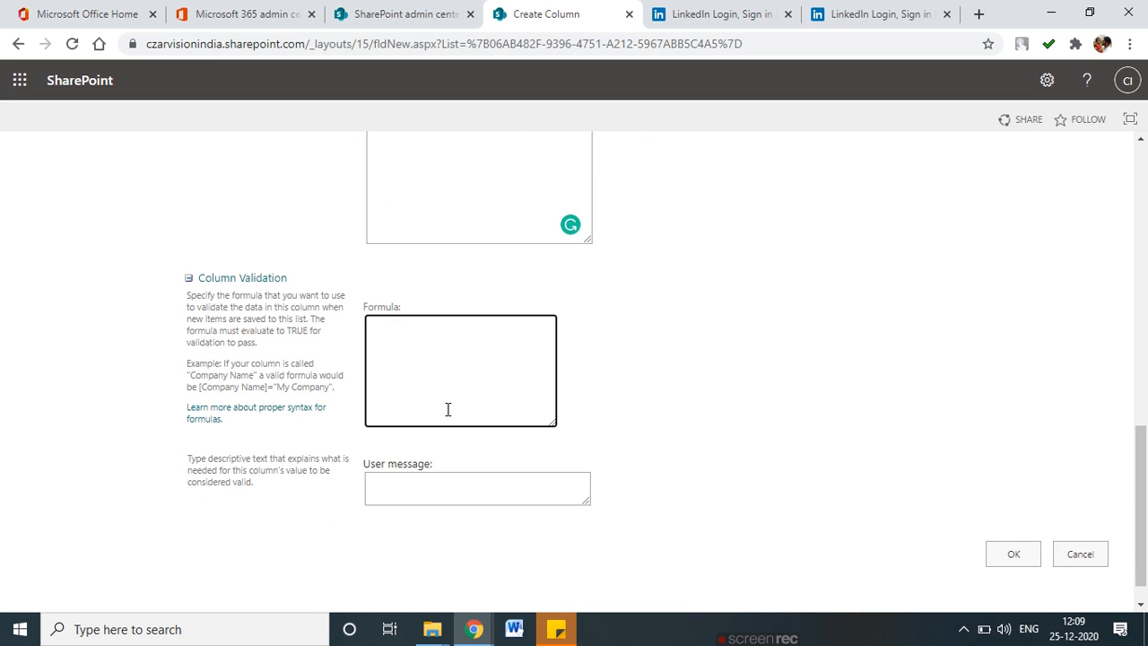
click(463, 483)
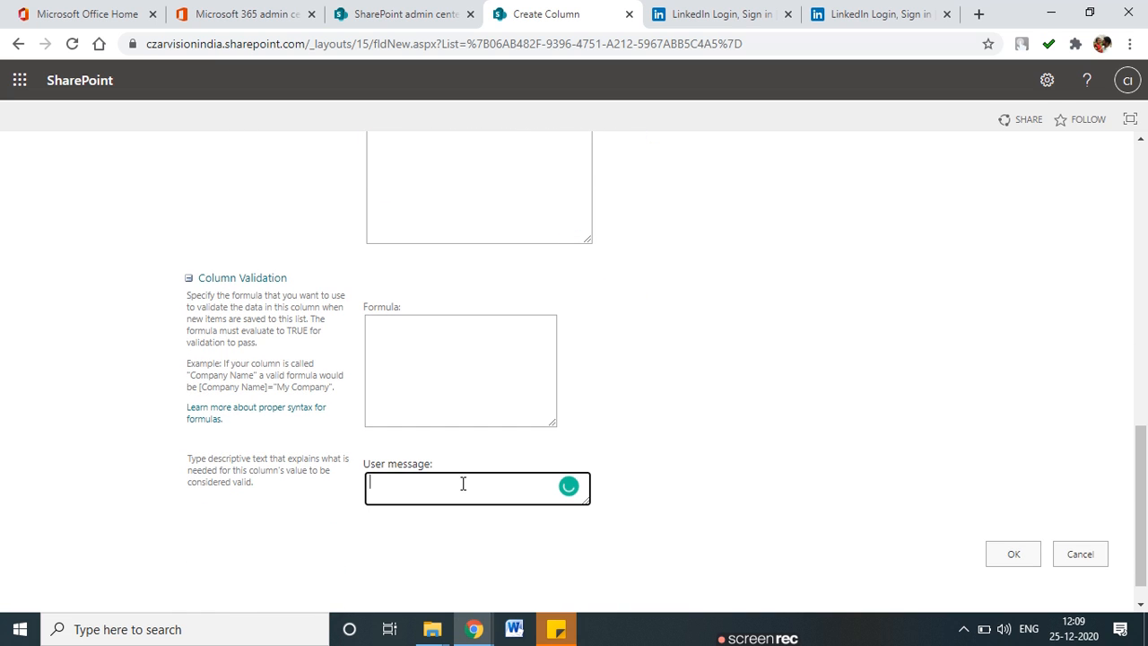
click(1015, 547)
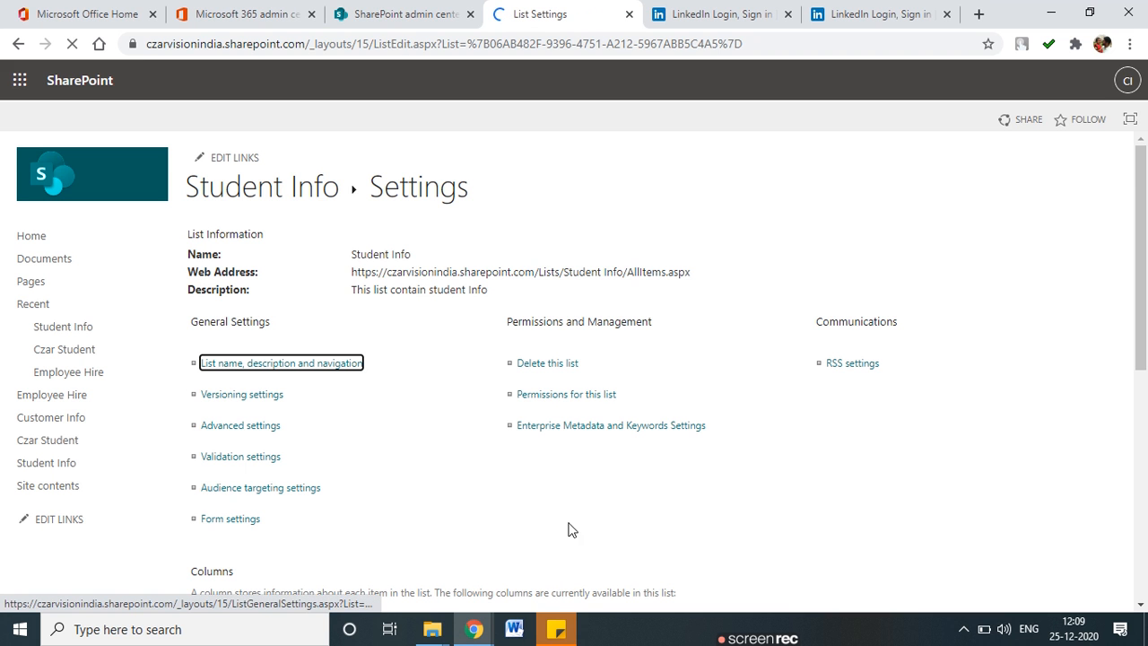
Mark the Settings page title and general settings links in red.
scroll(552, 447, down, 4)
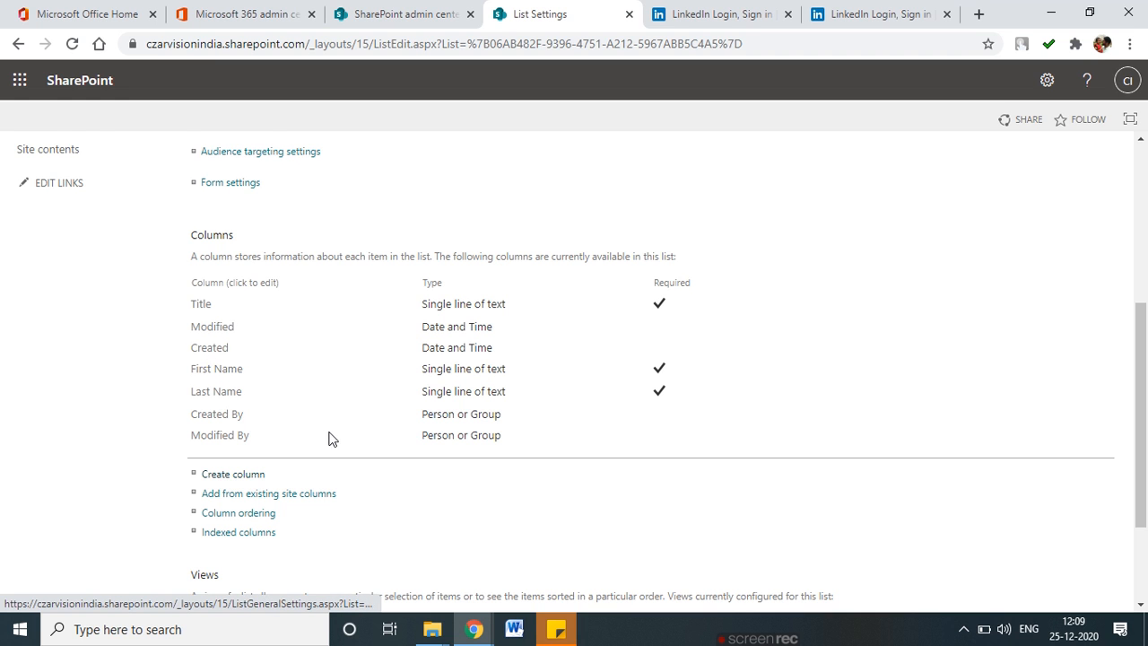
scroll(328, 438, up, 4)
mouse_move(514, 174)
mouse_down()
mouse_move(352, 171)
mouse_move(508, 179)
mouse_up()
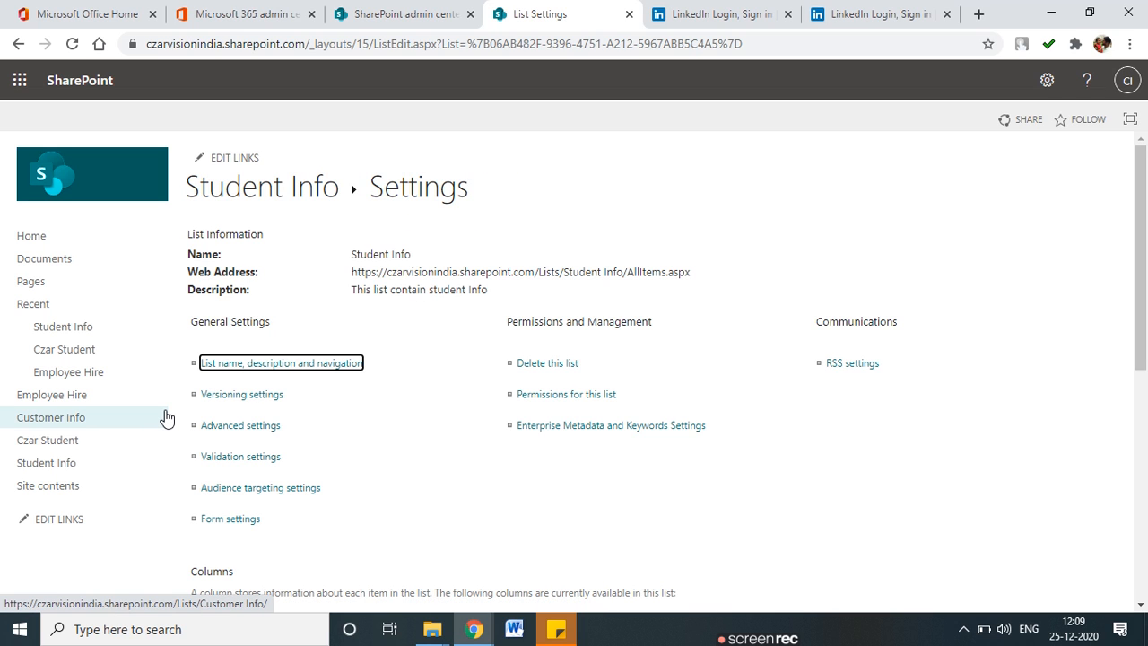
drag(191, 368, 262, 359)
drag(179, 393, 231, 391)
mouse_move(180, 437)
mouse_down()
mouse_move(201, 447)
mouse_move(251, 419)
mouse_up()
drag(474, 366, 518, 357)
drag(489, 425, 513, 416)
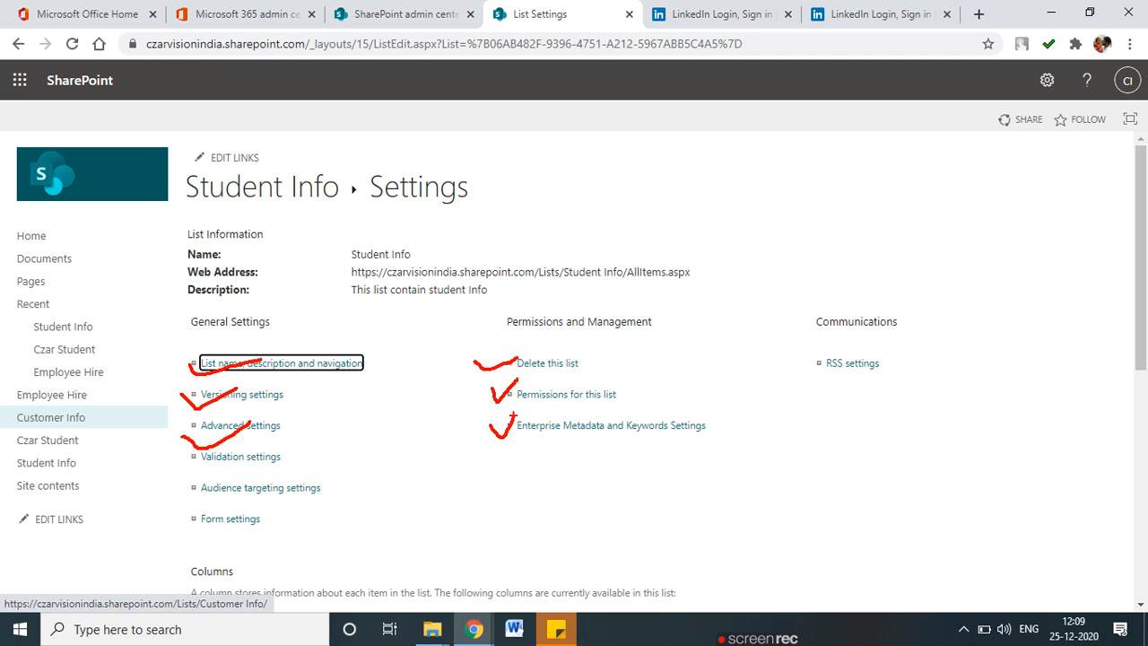
Circle the Columns section, clear annotations, and start a new column.
scroll(281, 474, down, 4)
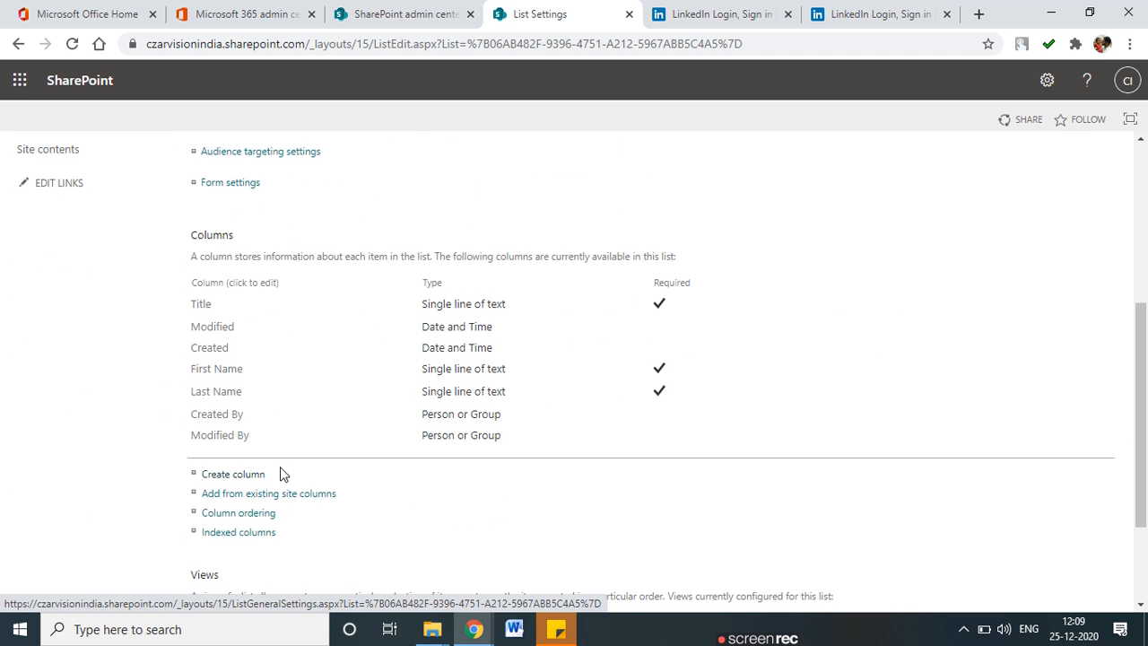
mouse_move(338, 212)
mouse_down()
mouse_move(199, 212)
mouse_move(139, 375)
mouse_move(220, 537)
mouse_move(646, 521)
mouse_move(730, 302)
mouse_move(452, 201)
mouse_move(314, 205)
mouse_up()
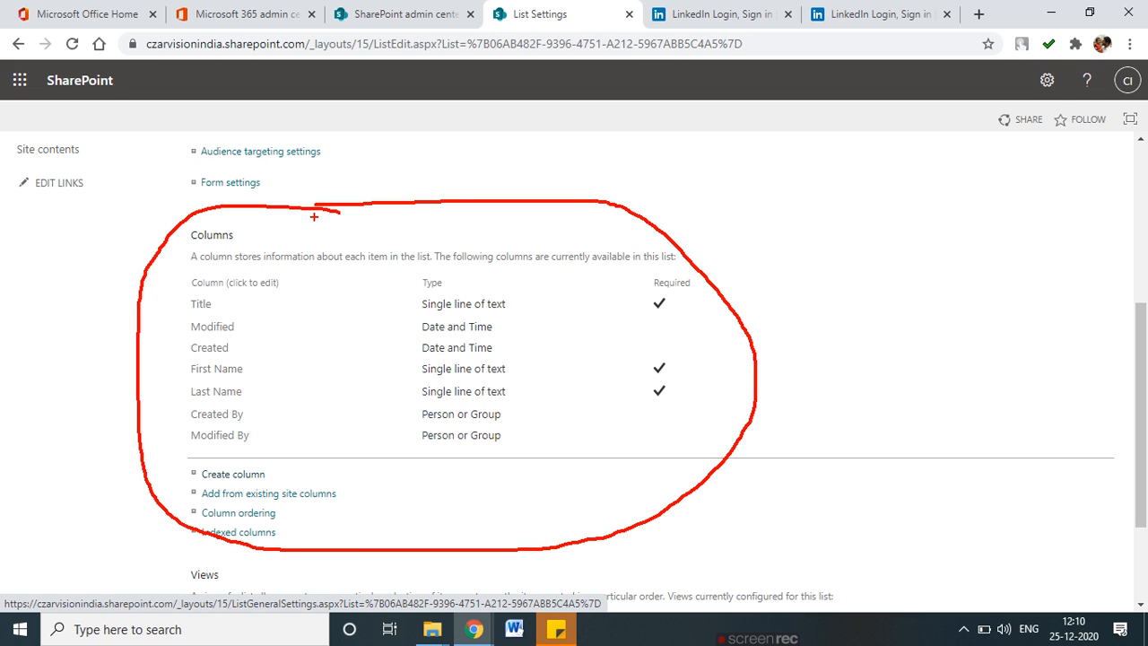
key(Escape)
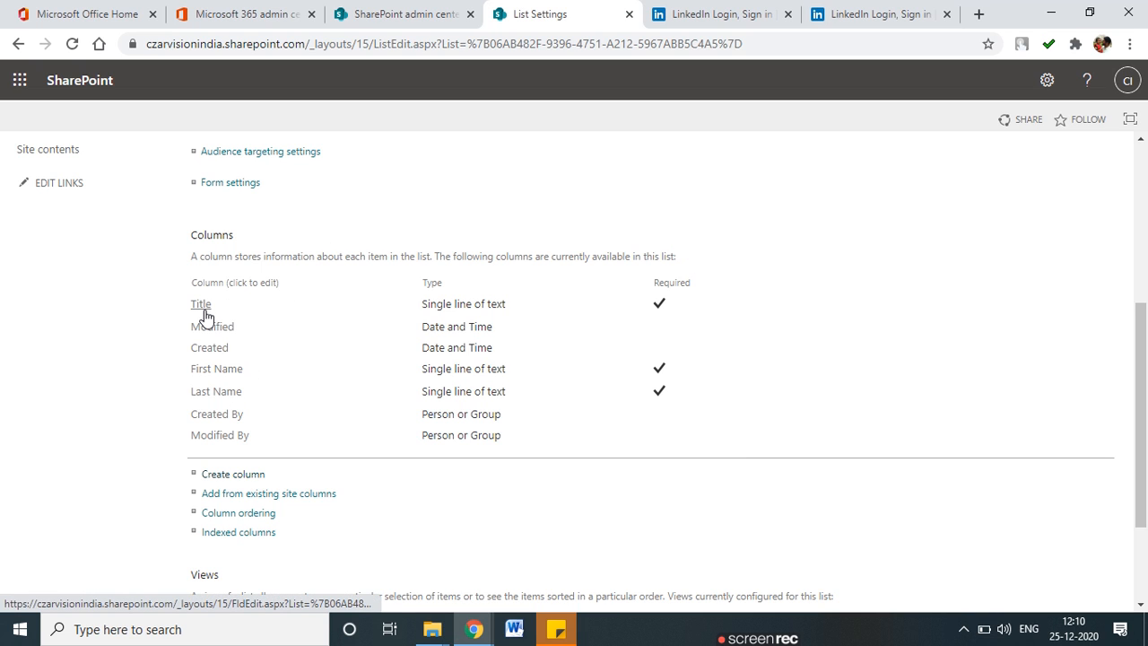
click(233, 475)
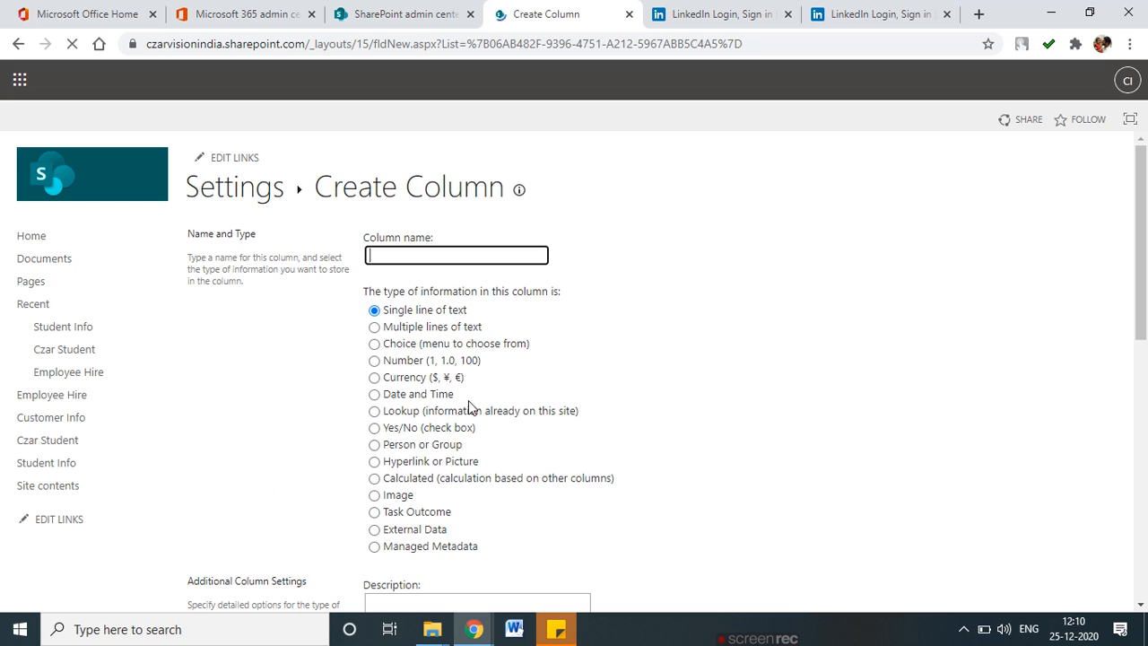
Name the new single line of text column 'Email ID'.
text(Emial)
text(ail ID)
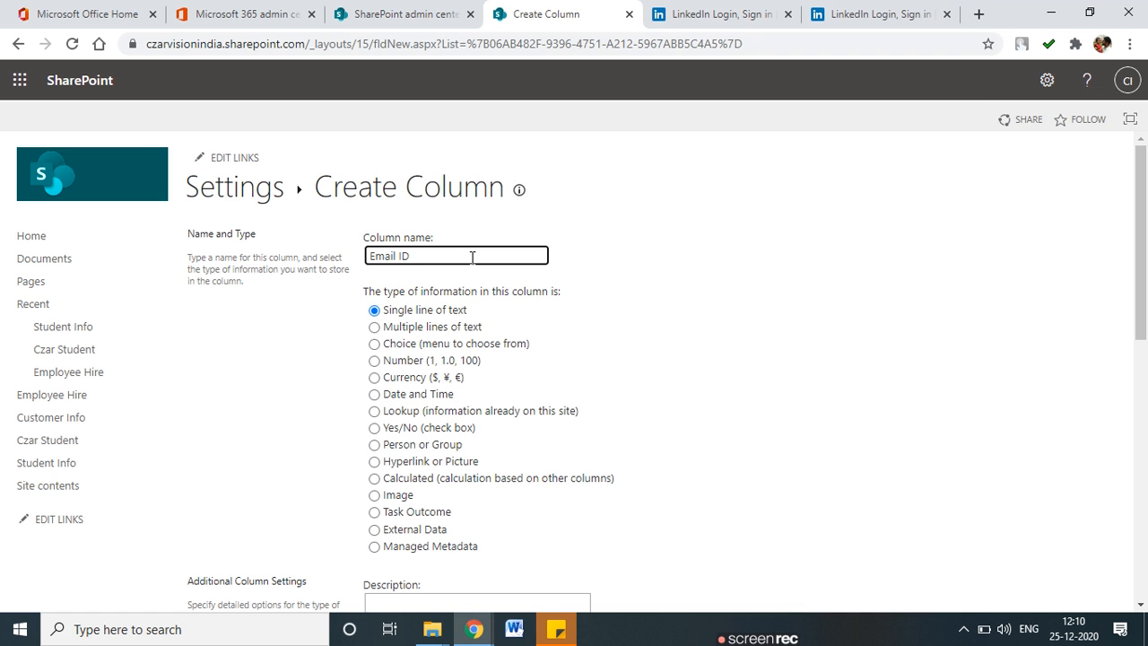
scroll(545, 482, down, 5)
scroll(584, 489, down, 2)
scroll(610, 493, up, 6)
scroll(394, 429, down, 2)
click(394, 429)
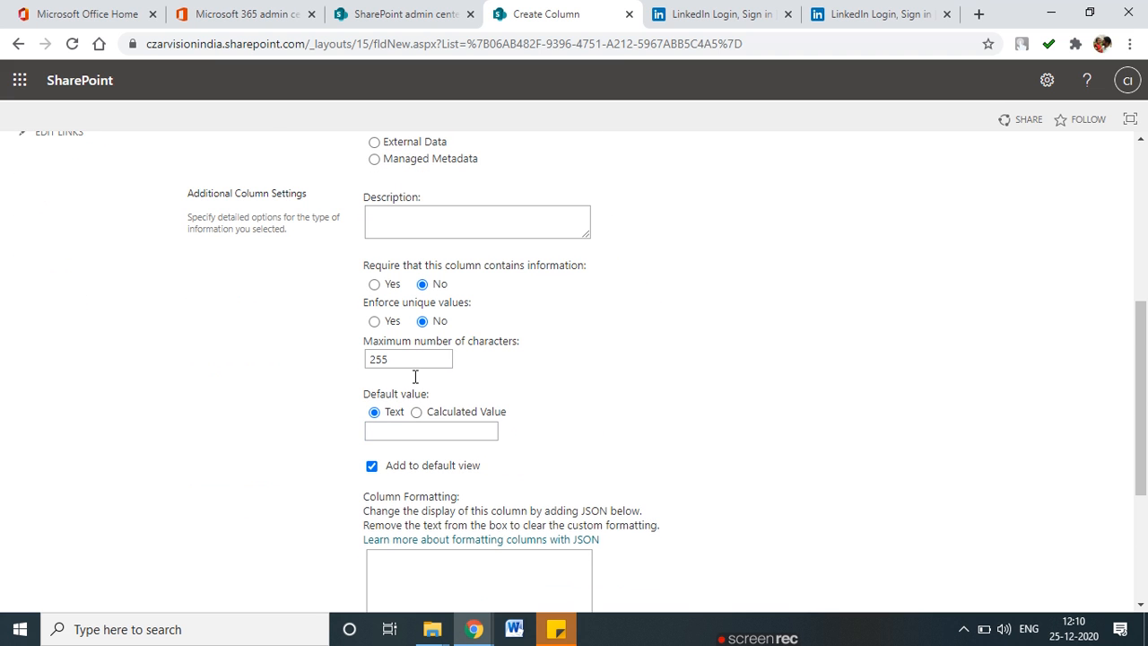
scroll(439, 428, down, 2)
scroll(439, 429, up, 1)
scroll(439, 429, up, 1)
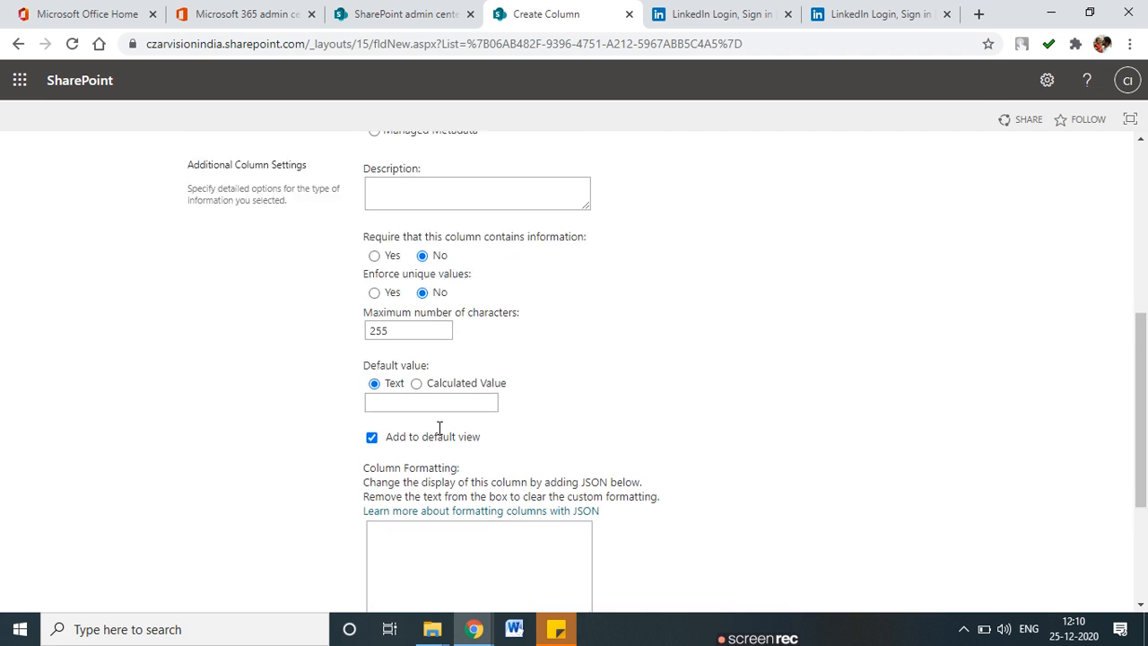
Make Email ID required with unique values, save it, and accept indexing.
click(374, 284)
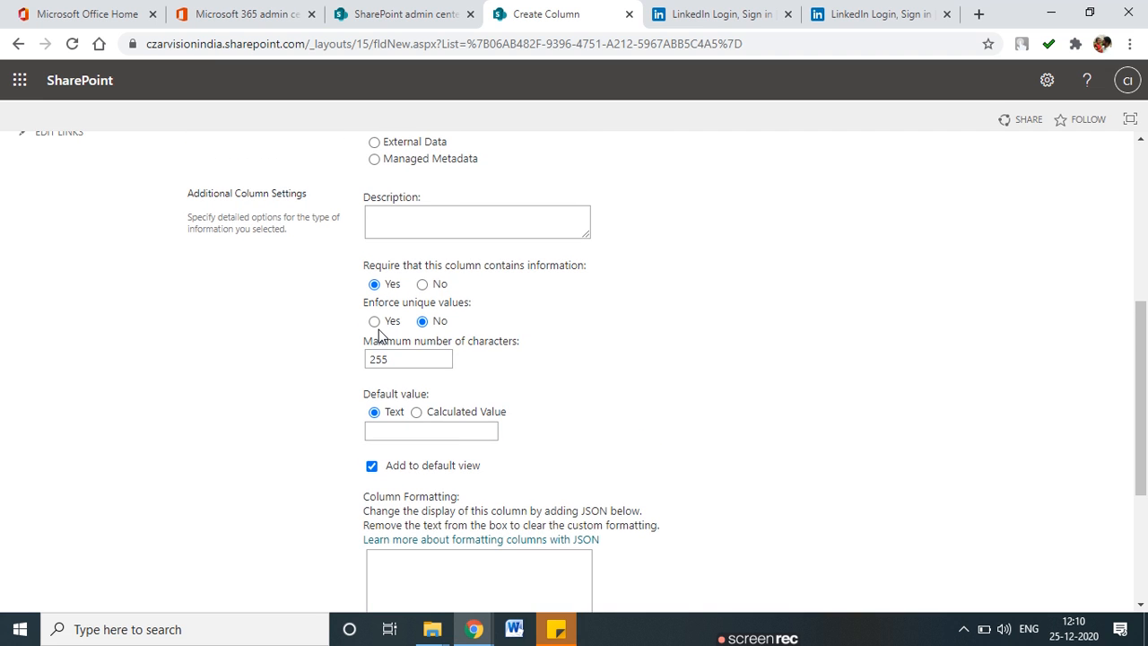
click(374, 321)
scroll(708, 500, down, 3)
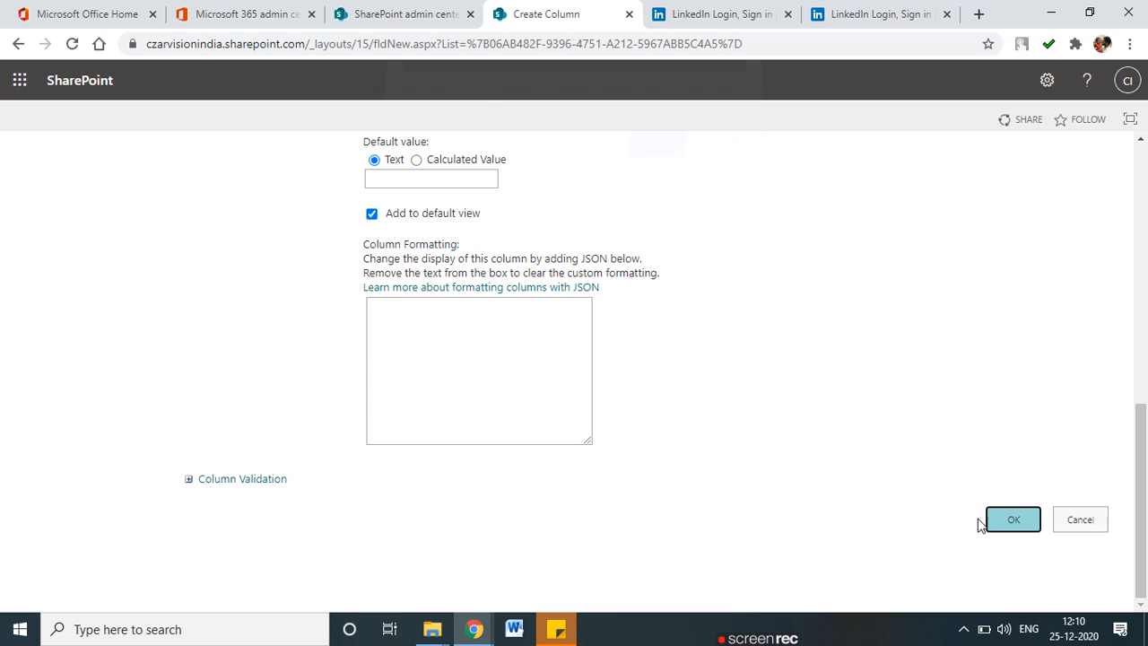
click(982, 521)
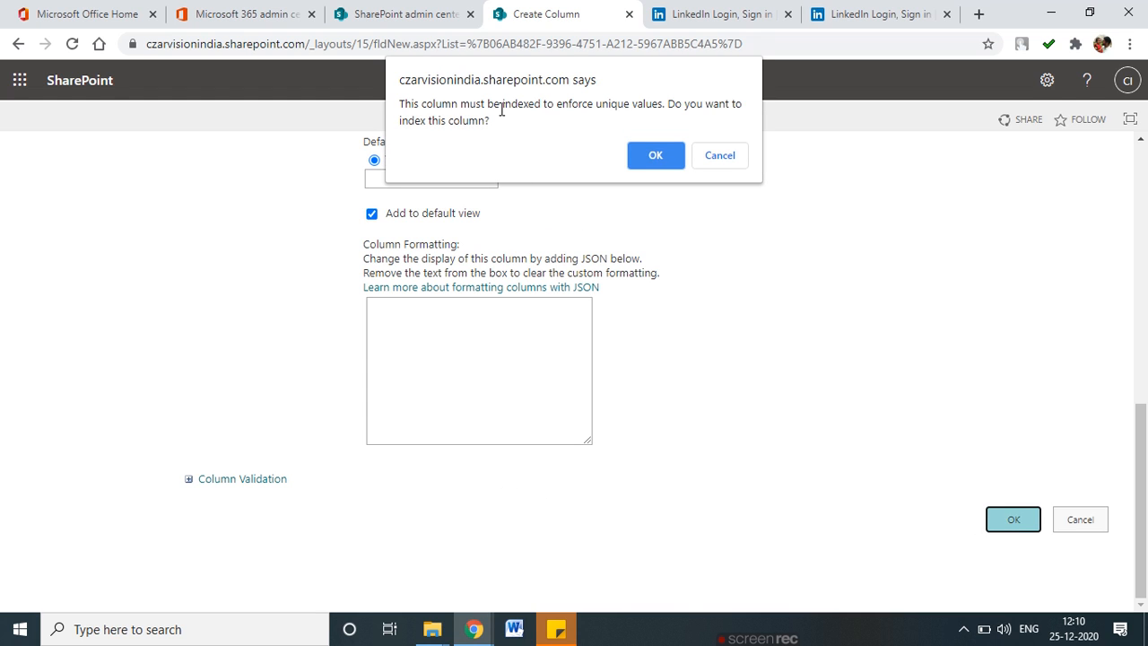
drag(601, 104, 670, 105)
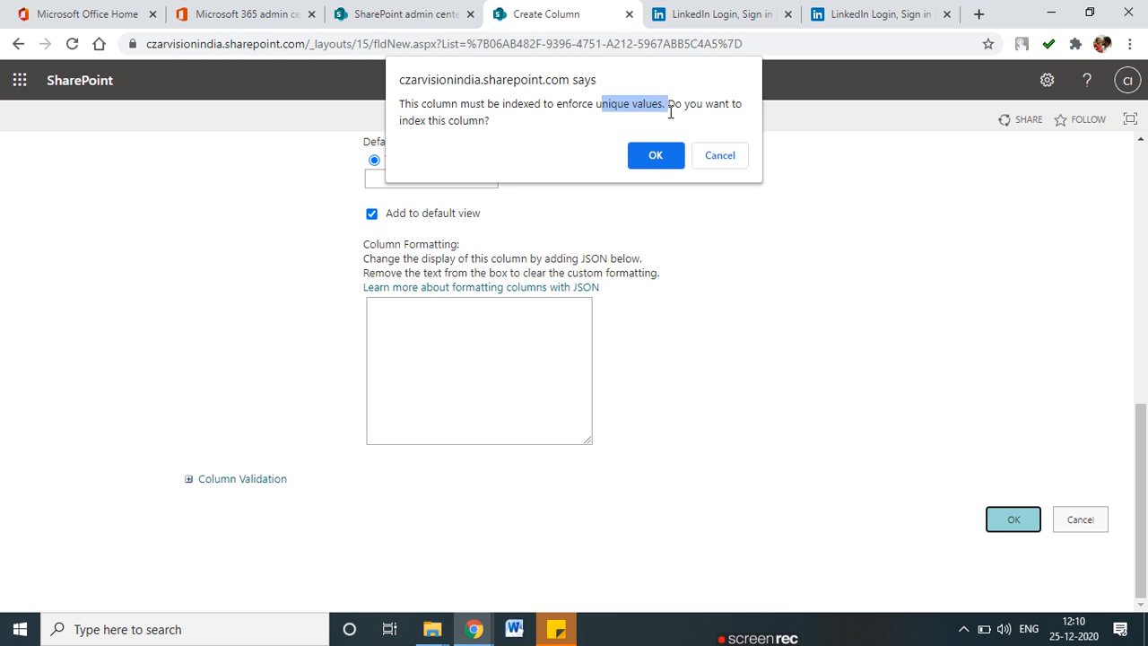
click(654, 158)
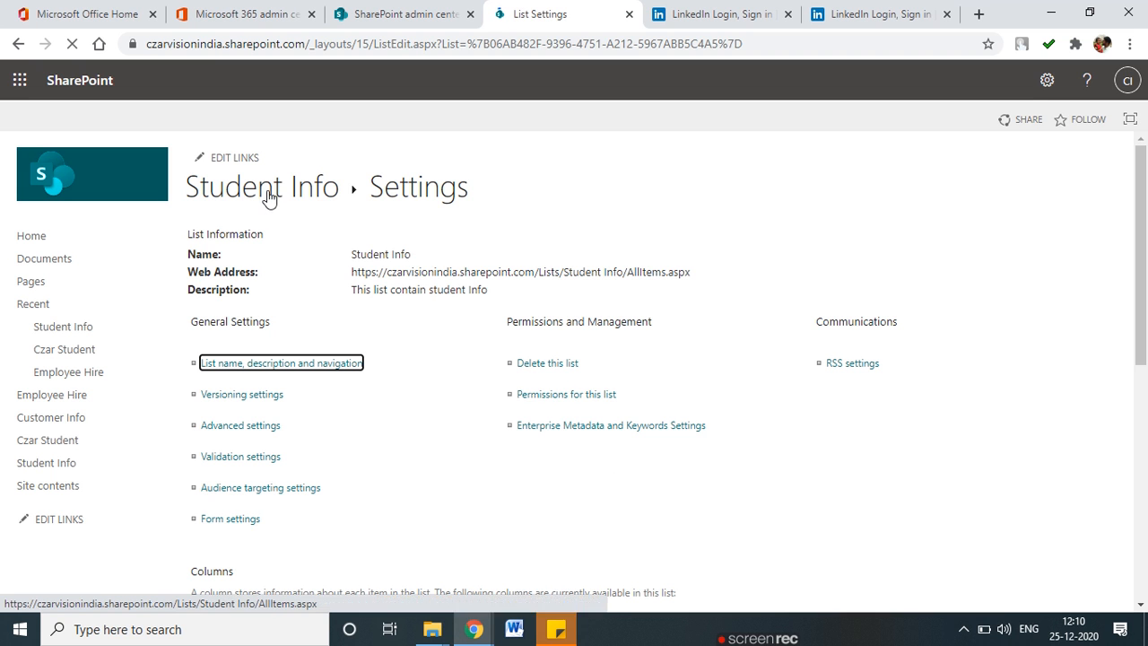
Start a Number column named 'Phone Number'.
scroll(303, 395, down, 2)
scroll(242, 447, down, 4)
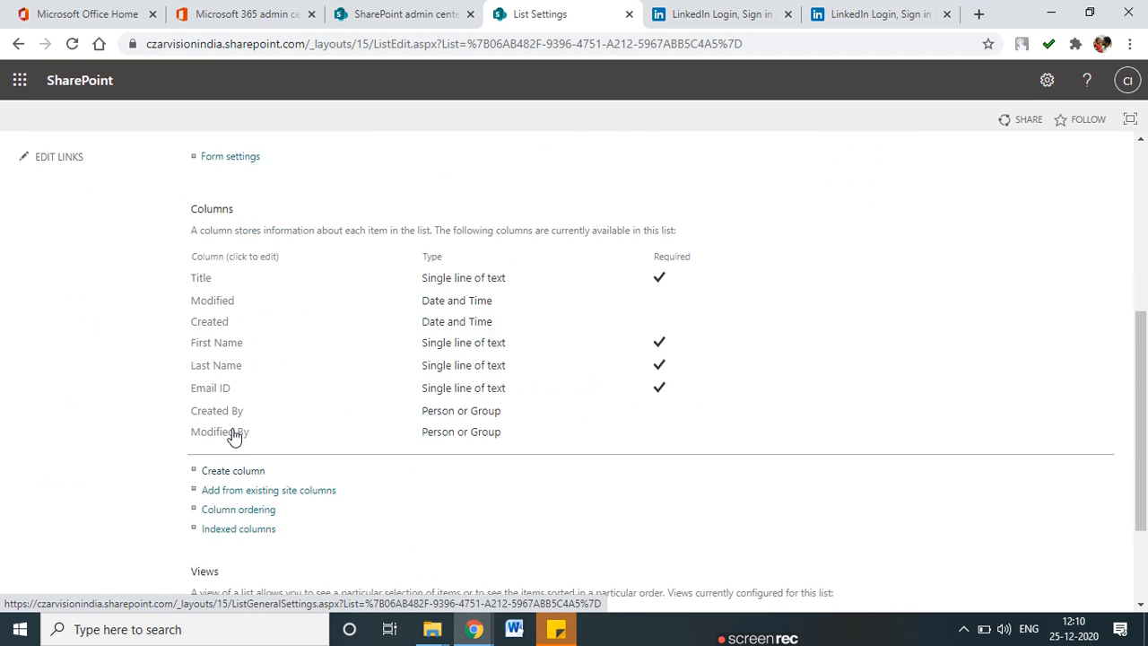
click(215, 329)
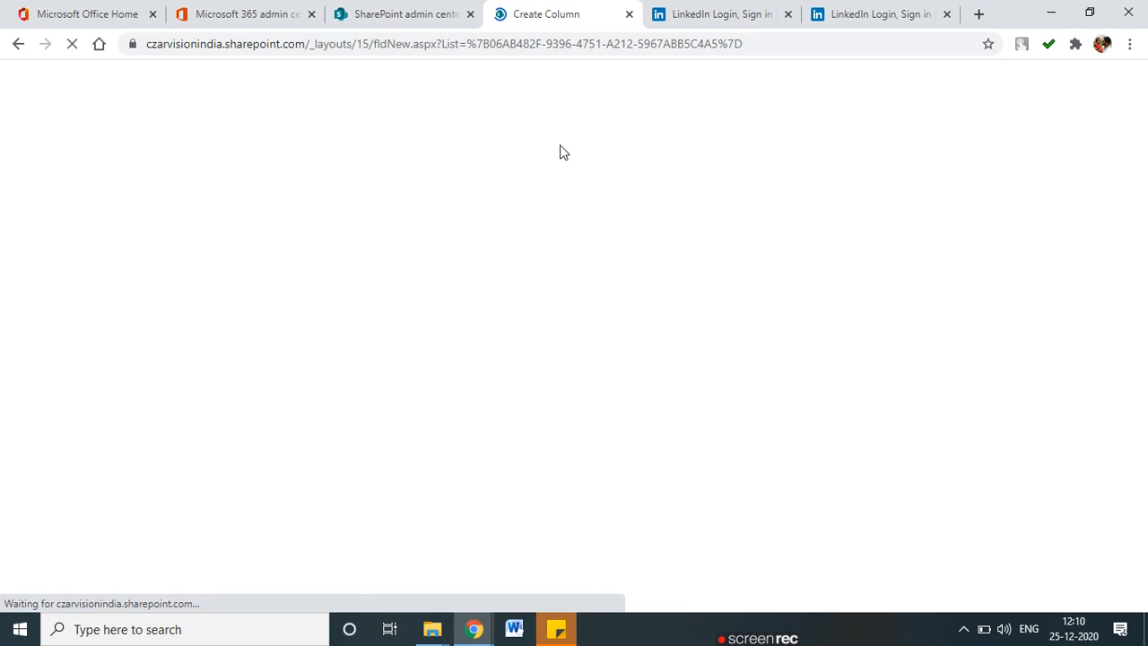
text(Phone Number)
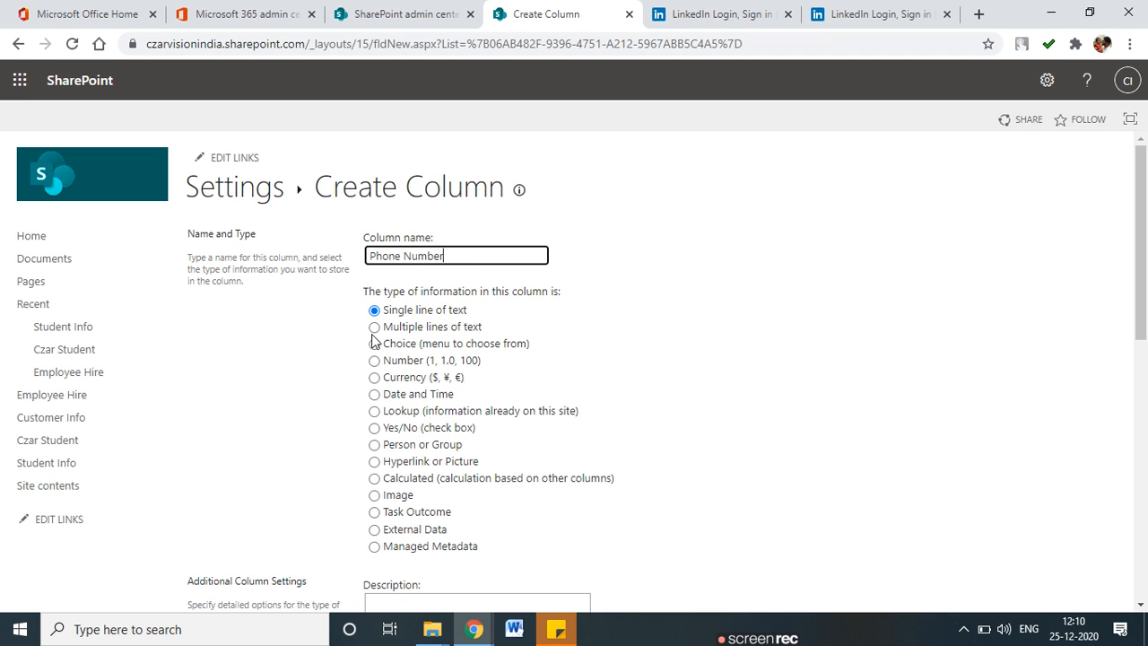
scroll(375, 305, down, 1)
click(374, 277)
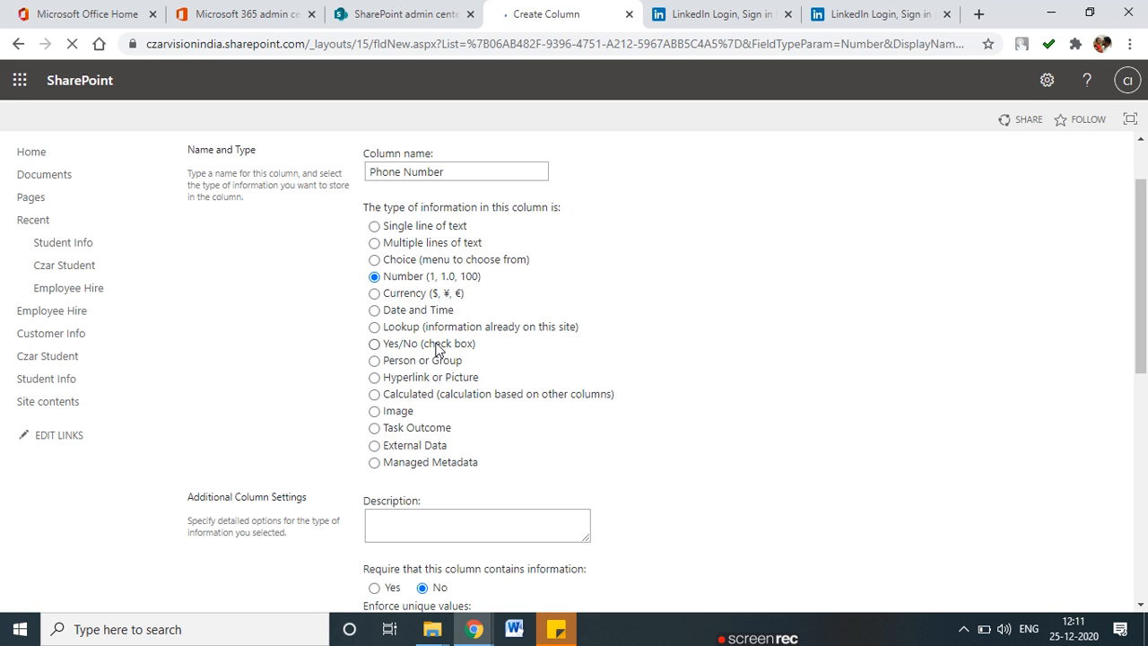
Make Phone Number required and unique, save it, and accept indexing.
scroll(437, 350, down, 3)
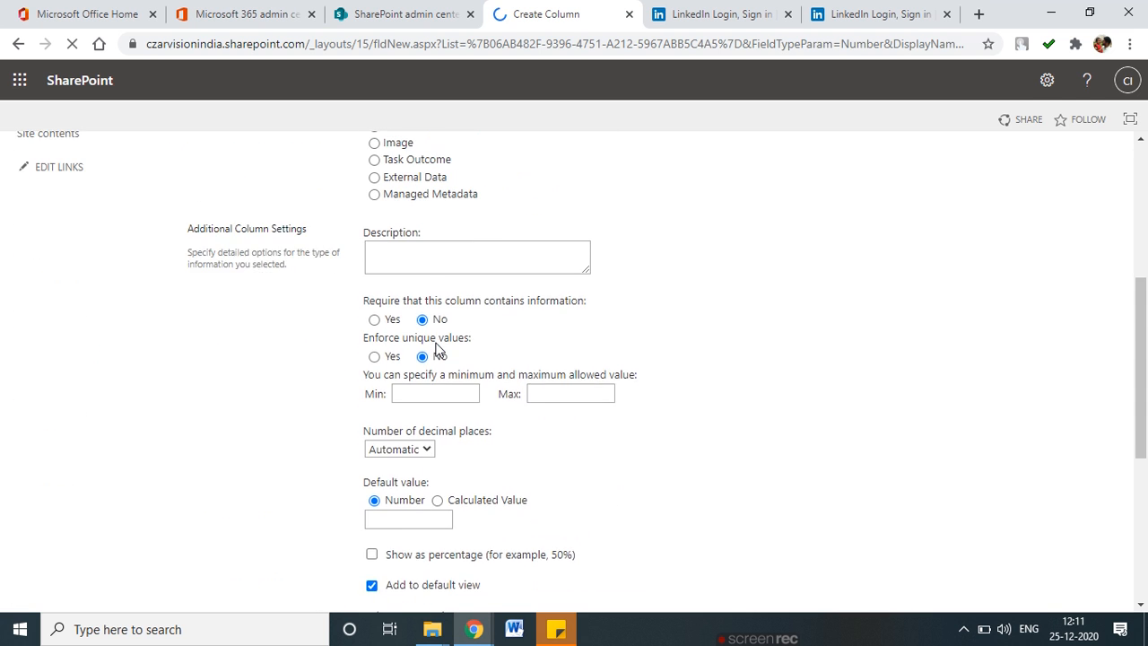
scroll(436, 349, up, 1)
click(375, 252)
click(374, 291)
scroll(574, 404, down, 4)
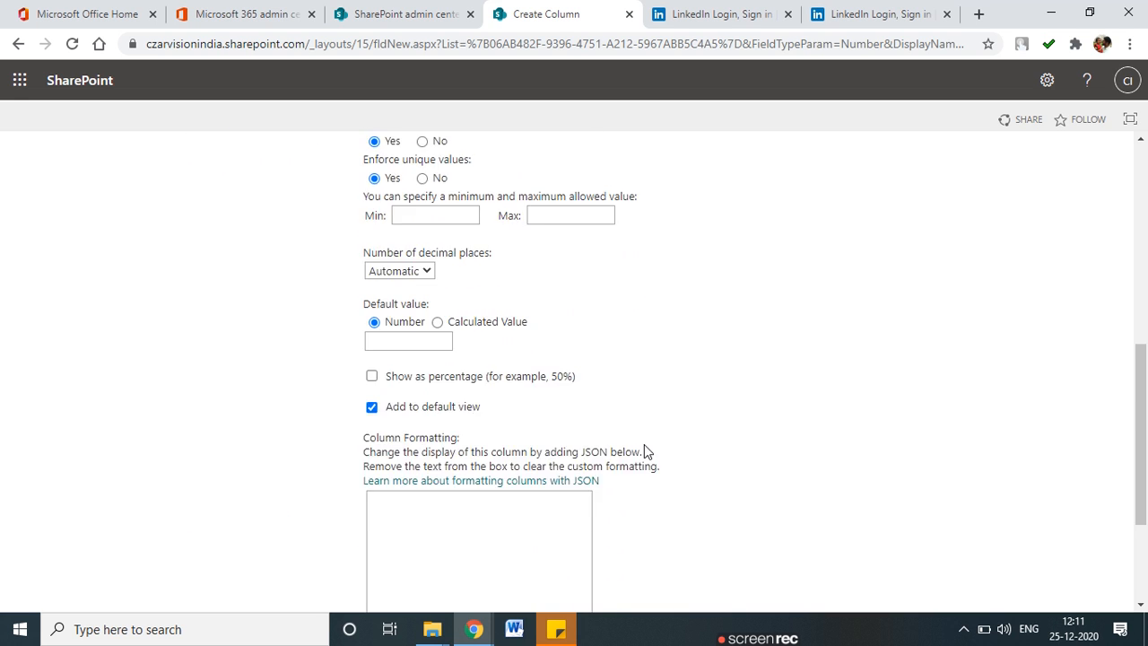
click(1009, 523)
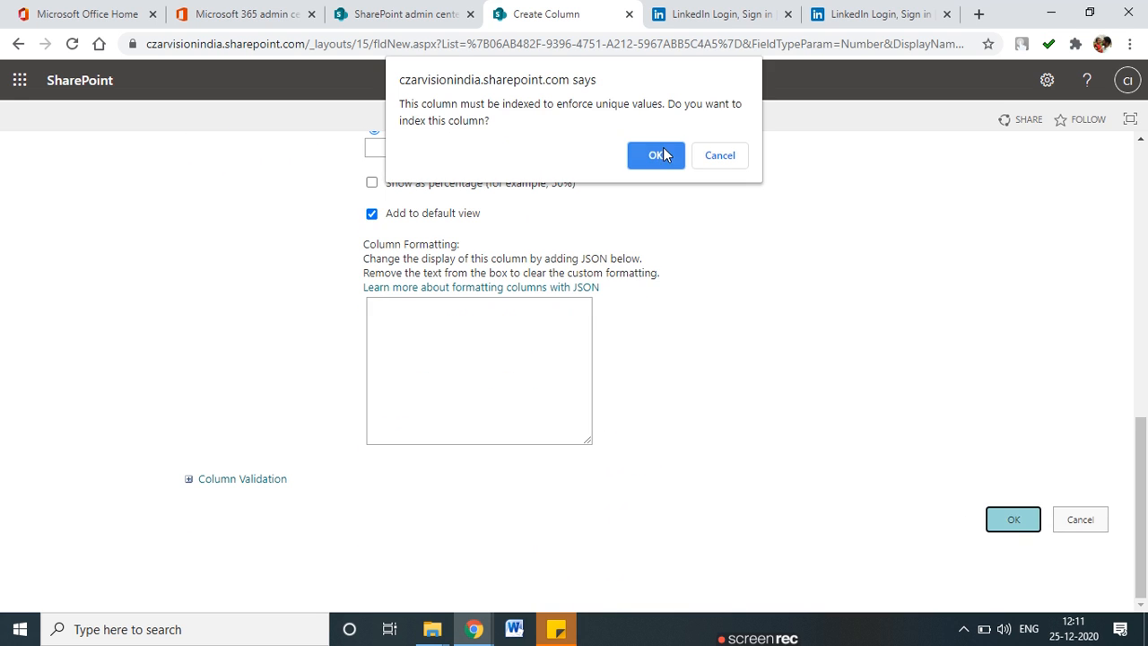
click(663, 147)
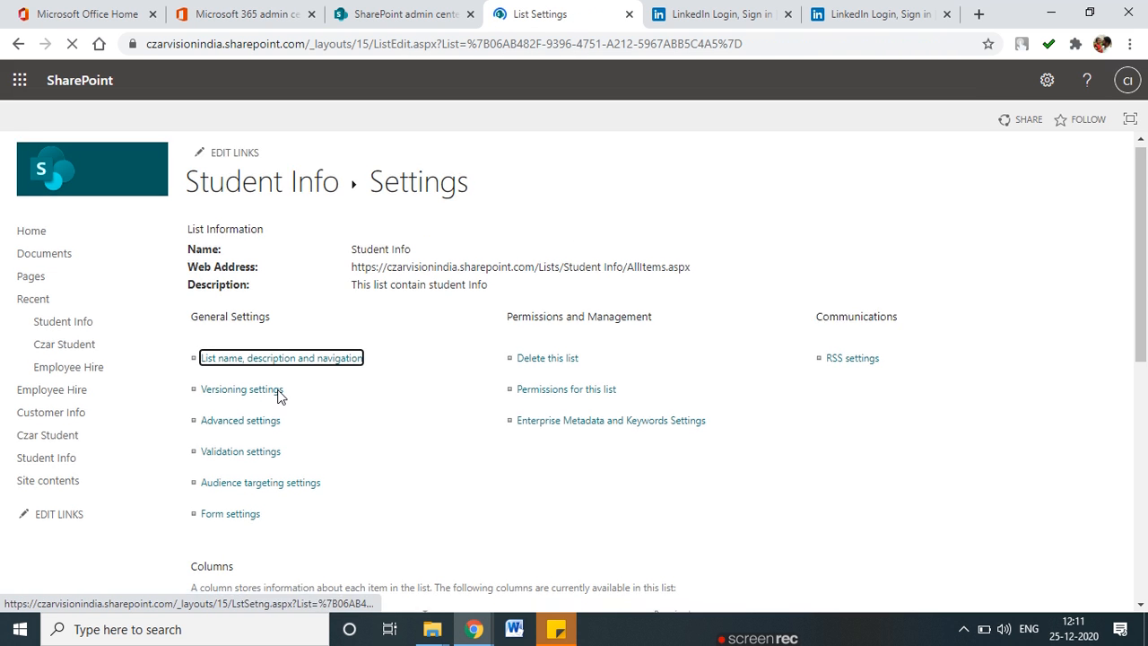
scroll(279, 395, down, 3)
Start a new column named Fees Paid with the Currency type.
click(237, 520)
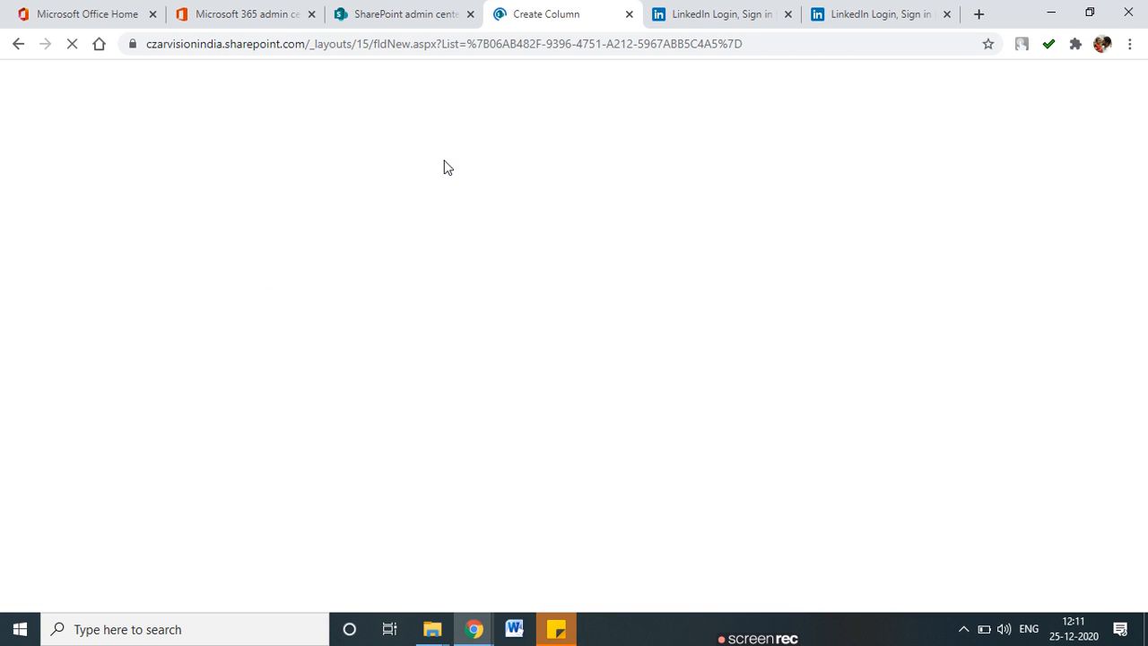
click(421, 256)
text(Fees Pa)
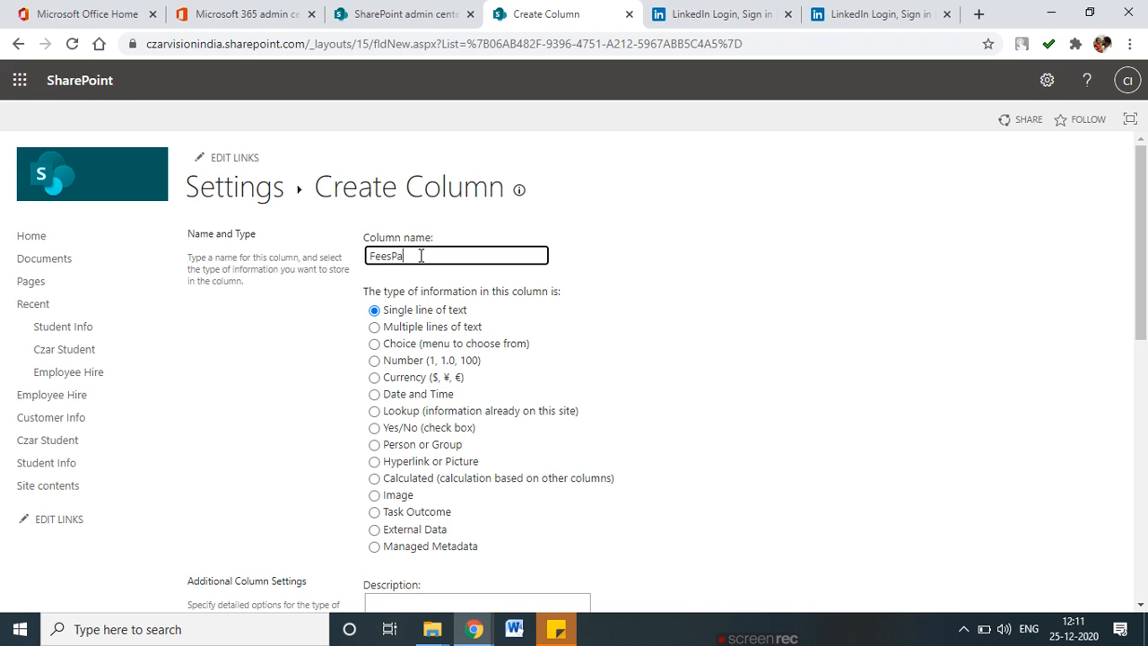
text(id)
click(394, 258)
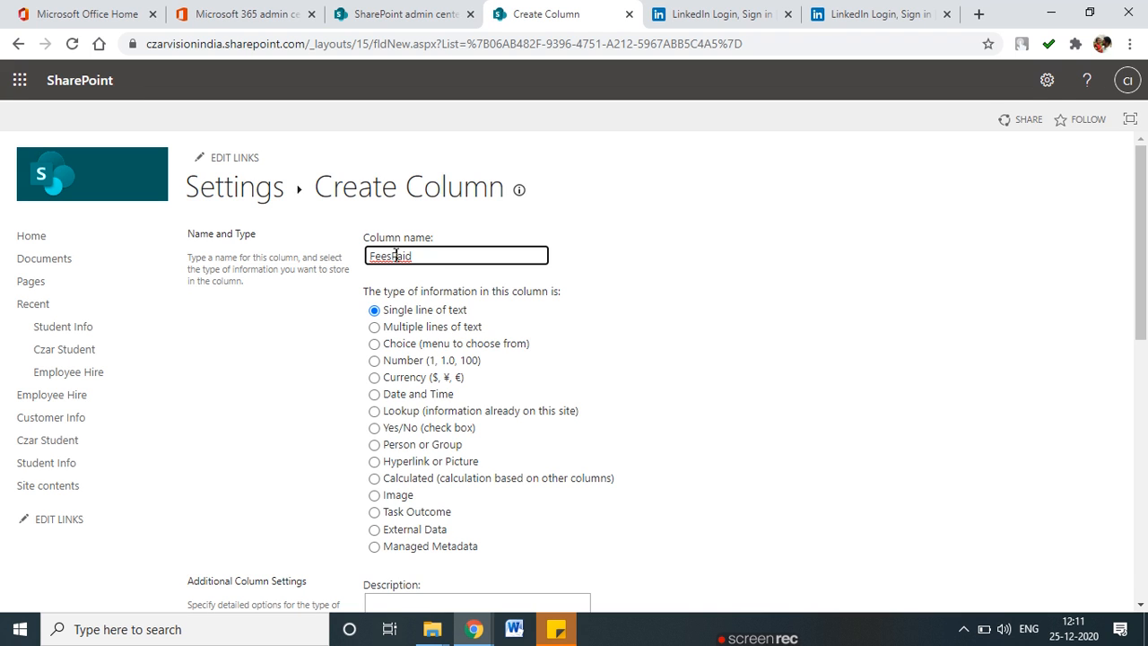
scroll(408, 276, down, 1)
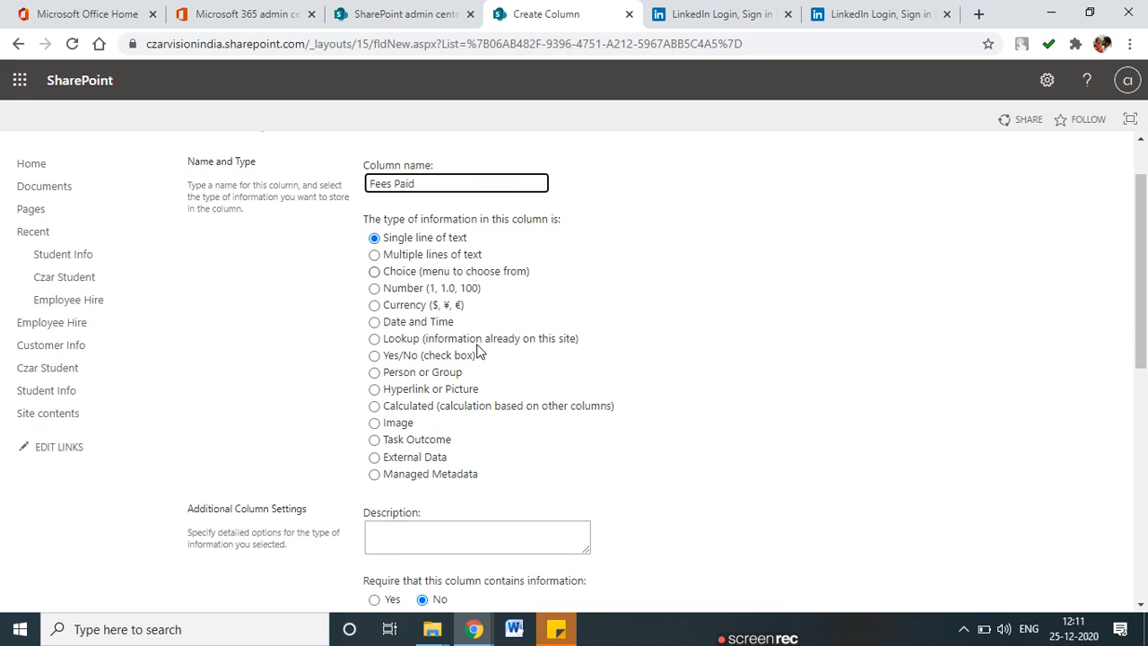
click(374, 294)
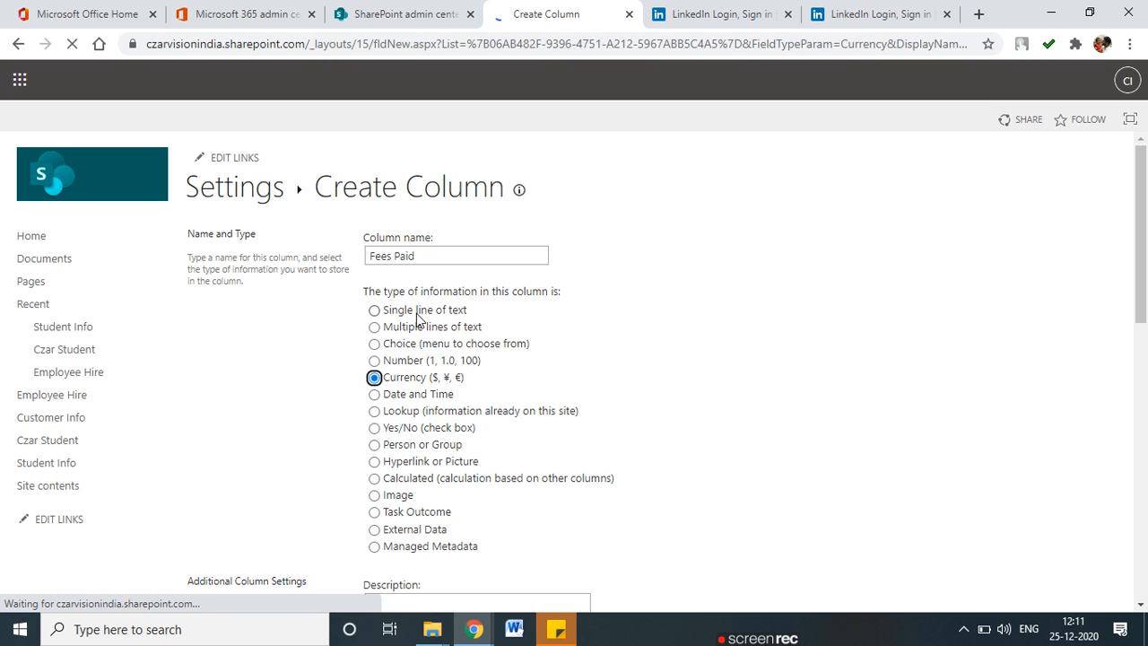
scroll(423, 359, down, 5)
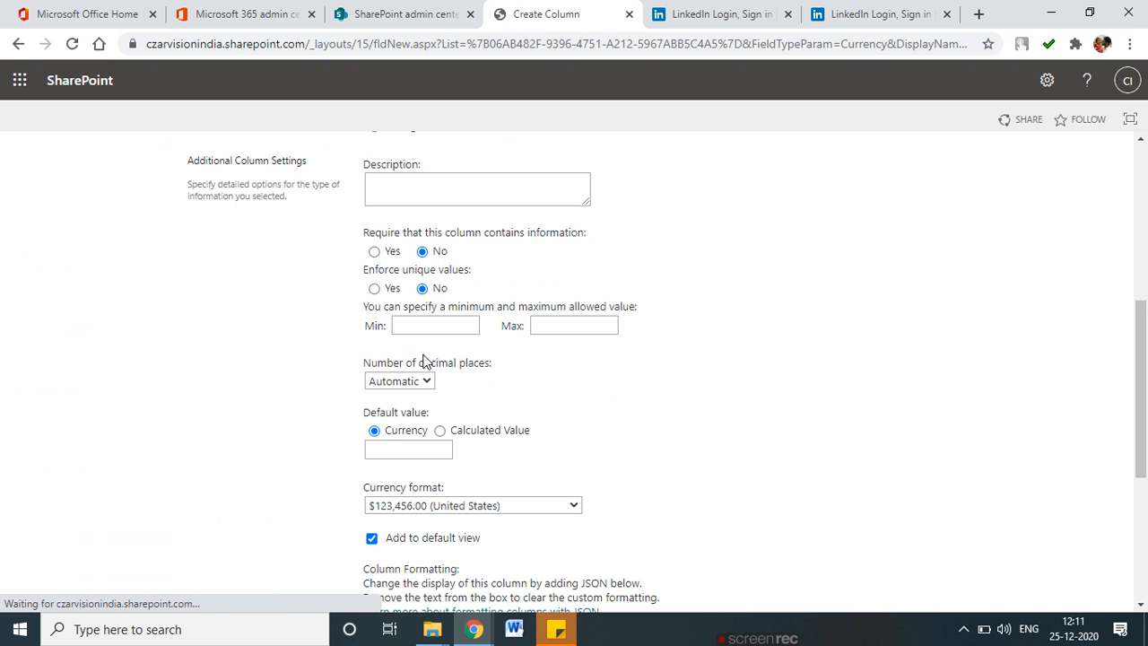
scroll(425, 360, up, 2)
scroll(425, 360, down, 1)
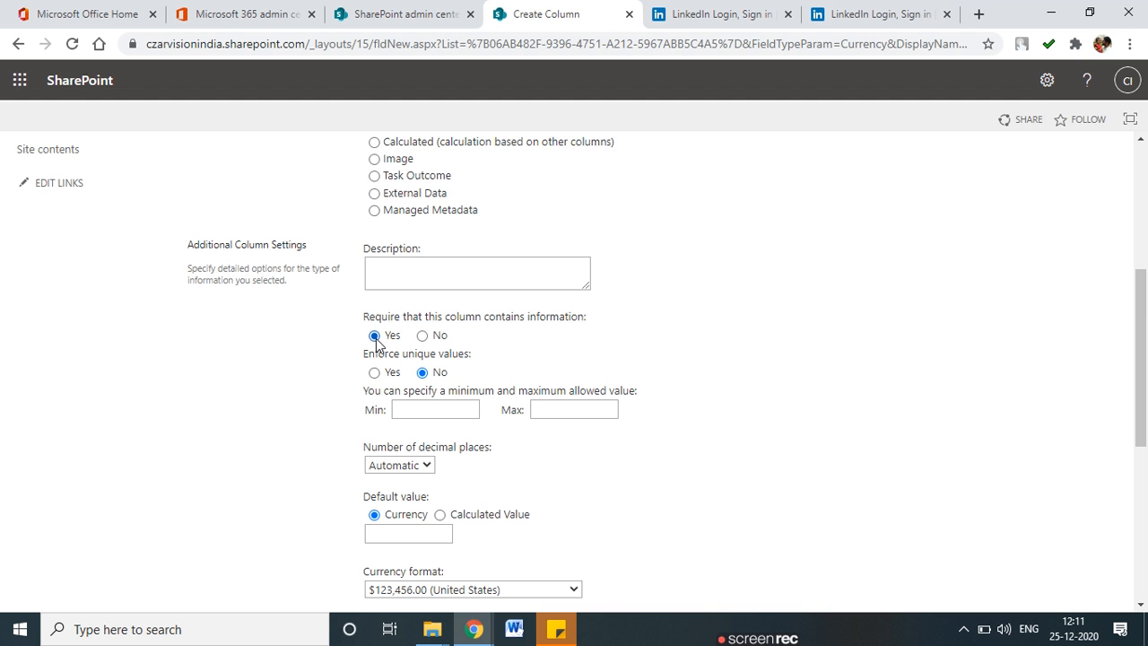
scroll(394, 404, down, 1)
Make Fees Paid required with default value 0 and India currency format, then save.
click(423, 447)
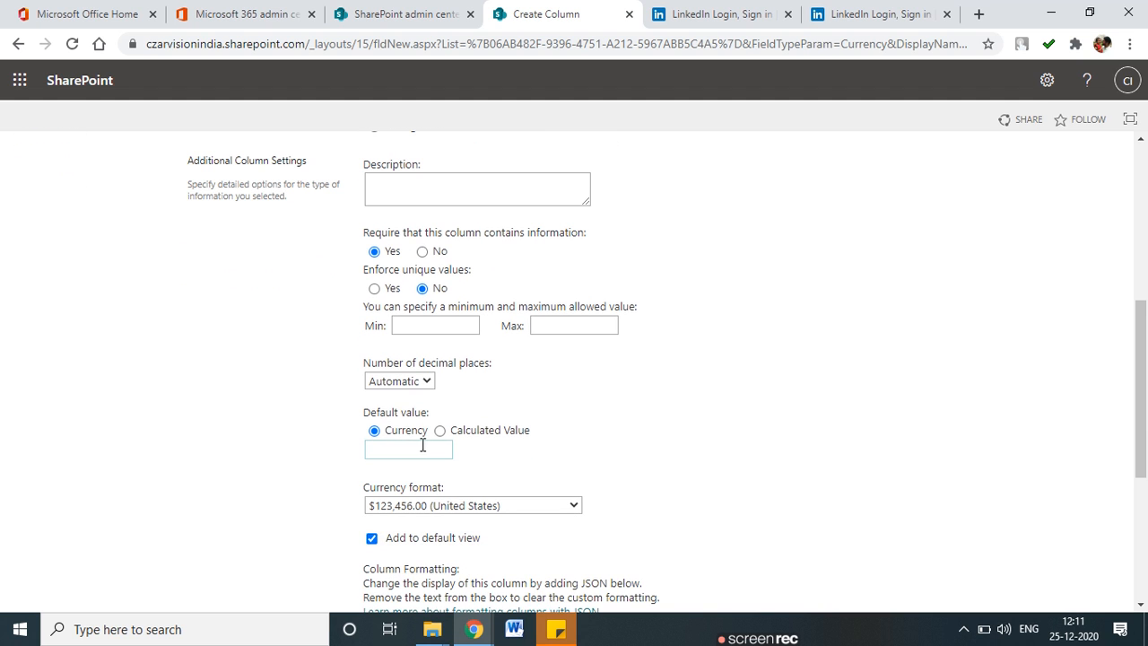
click(406, 449)
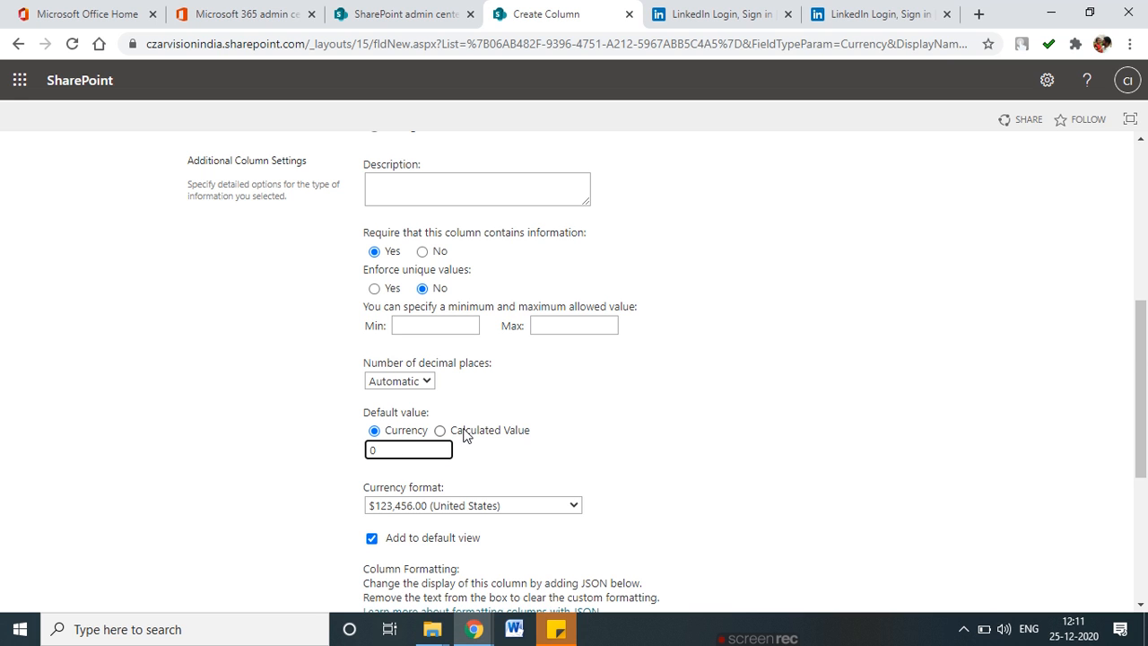
scroll(468, 429, down, 2)
click(400, 341)
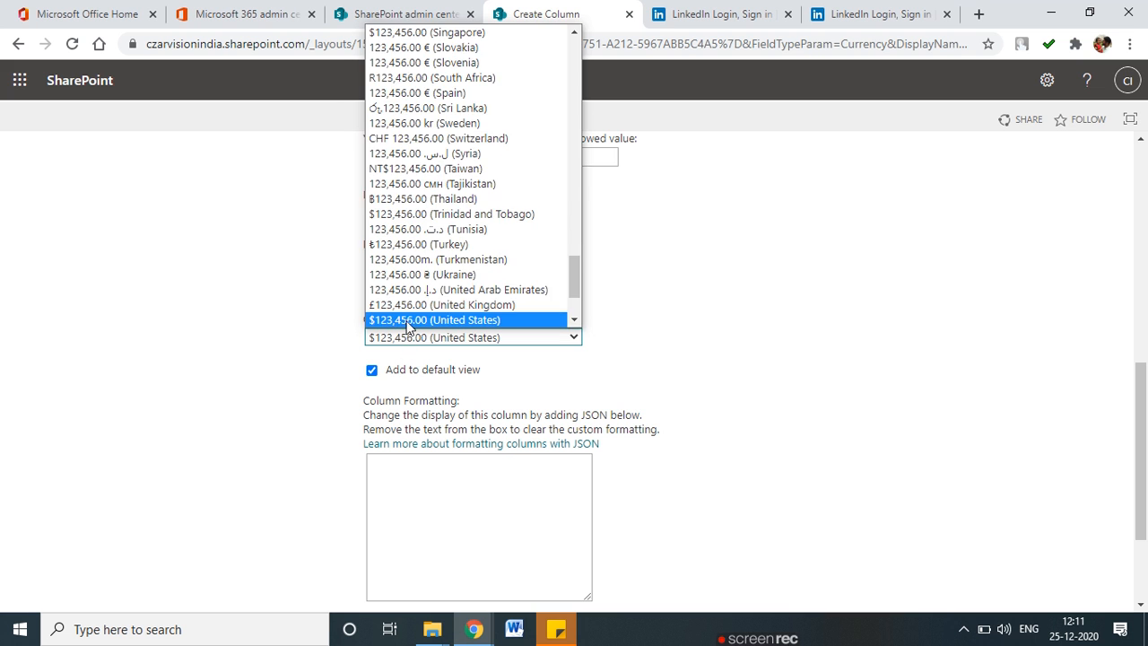
scroll(415, 279, up, 10)
scroll(416, 283, up, 20)
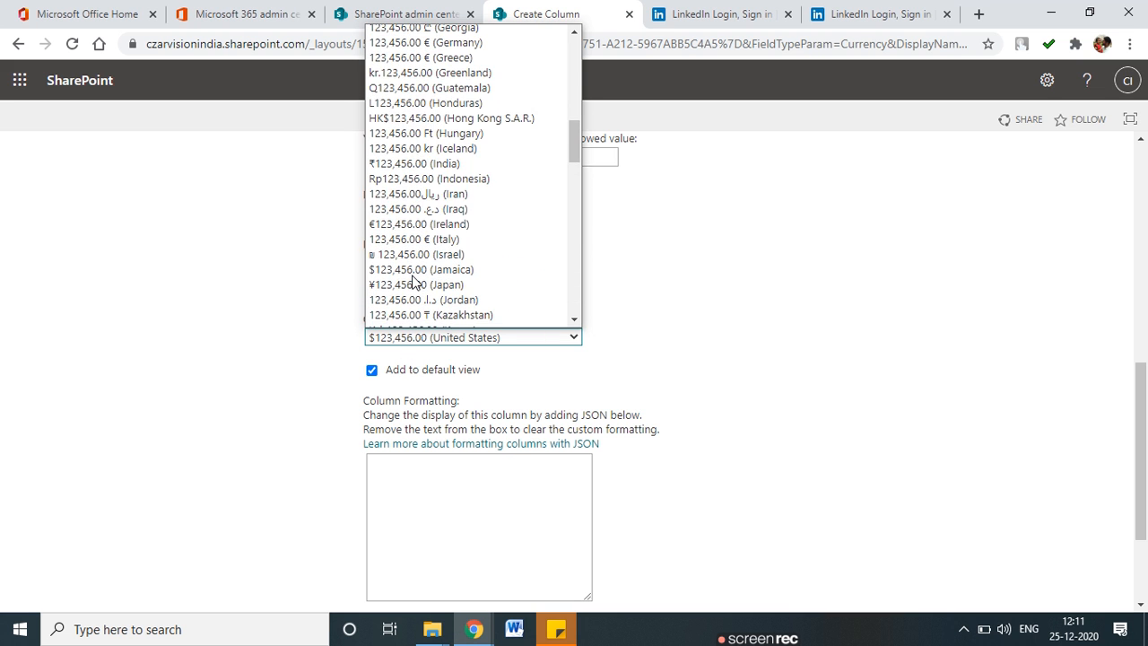
scroll(415, 285, up, 2)
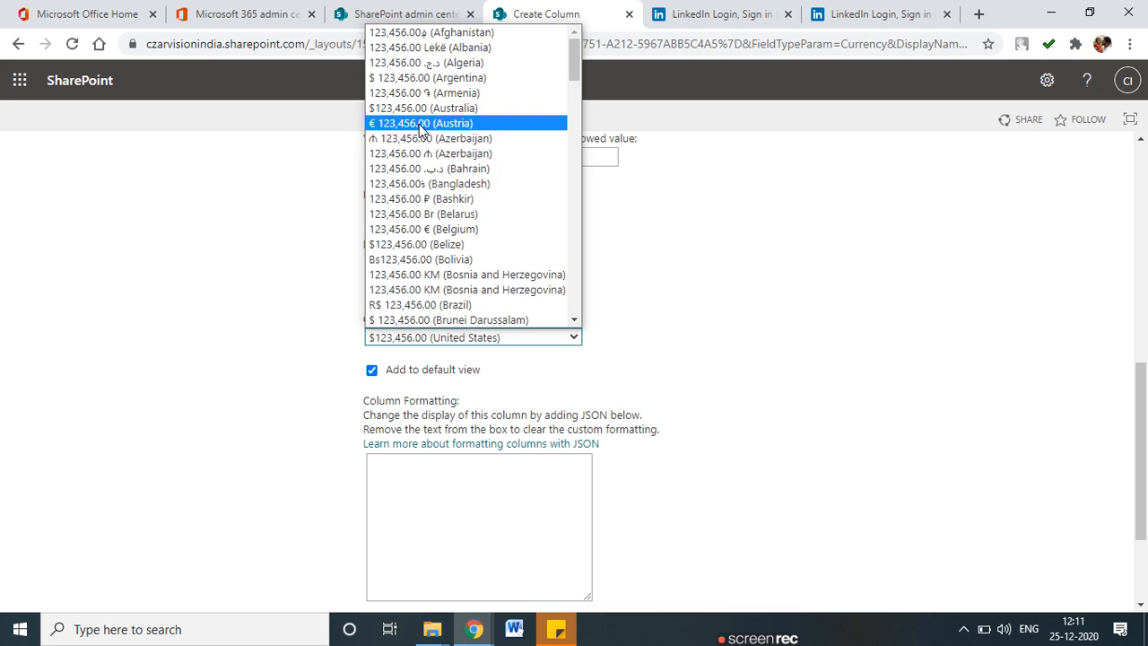
scroll(509, 270, down, 4)
scroll(509, 270, down, 8)
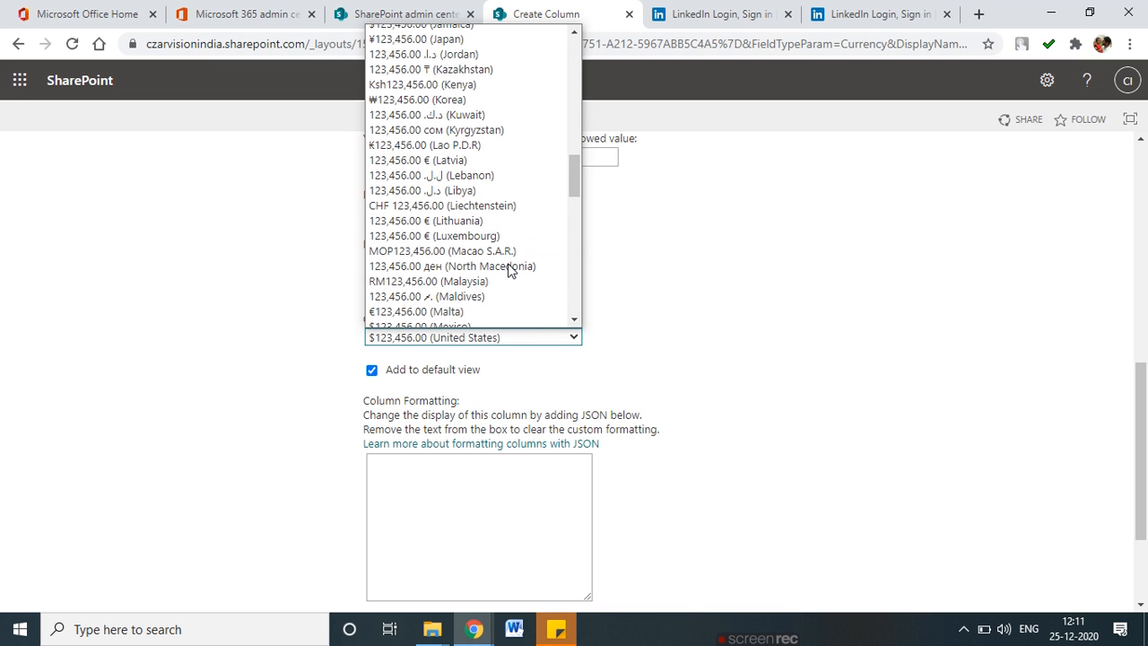
scroll(509, 270, down, 10)
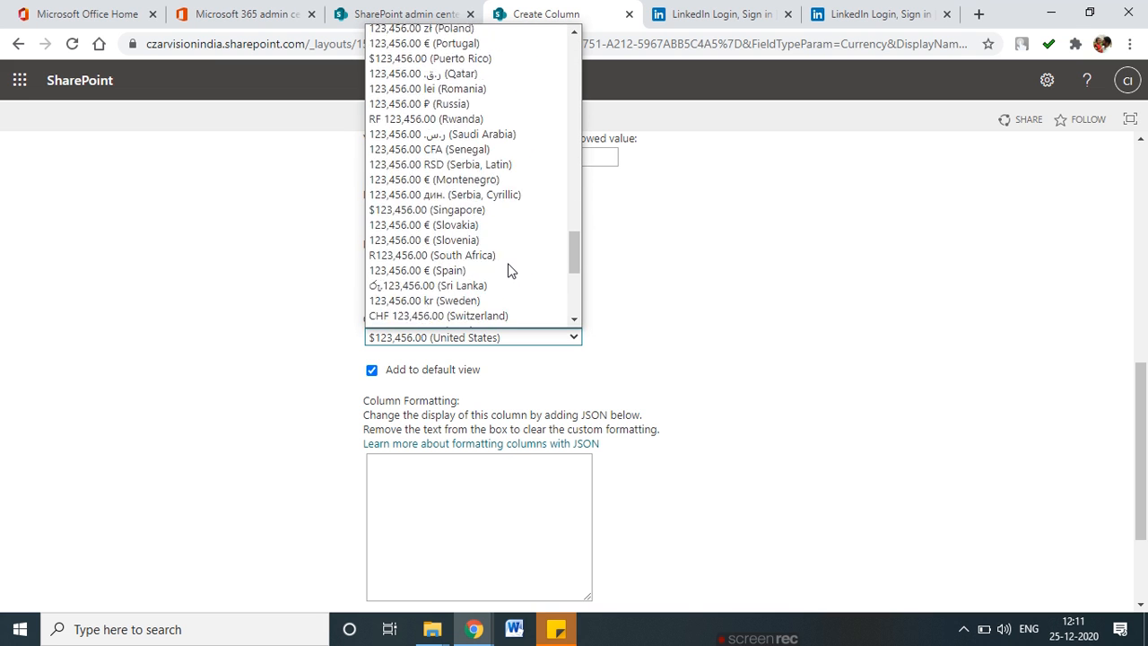
scroll(509, 270, down, 3)
scroll(508, 257, up, 12)
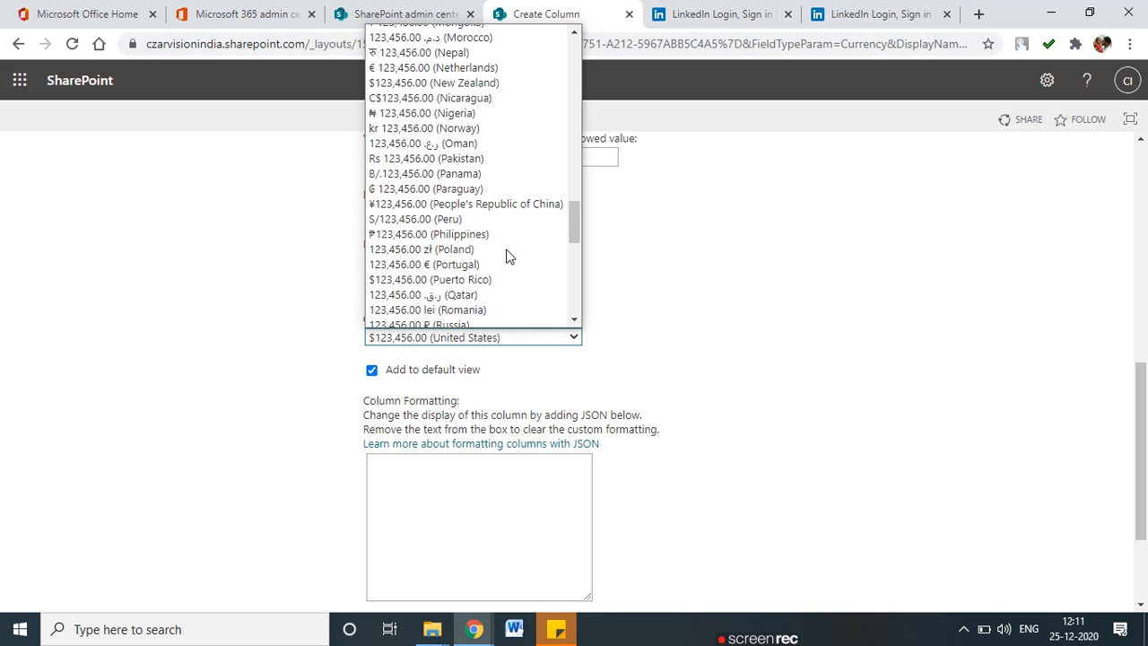
scroll(506, 251, up, 10)
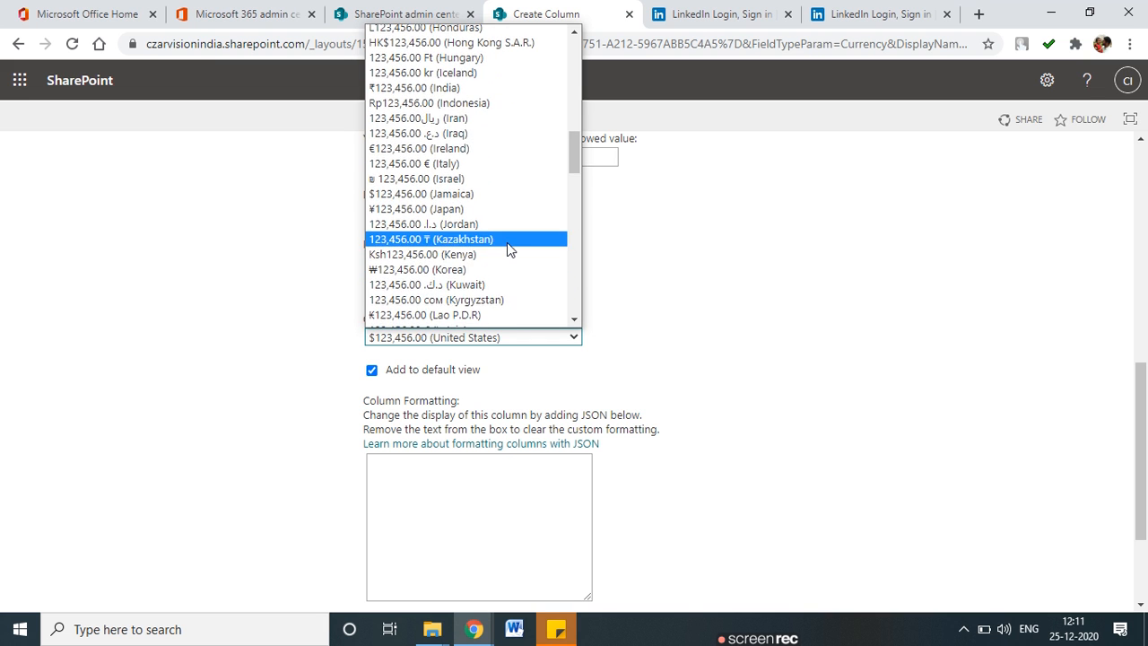
click(460, 257)
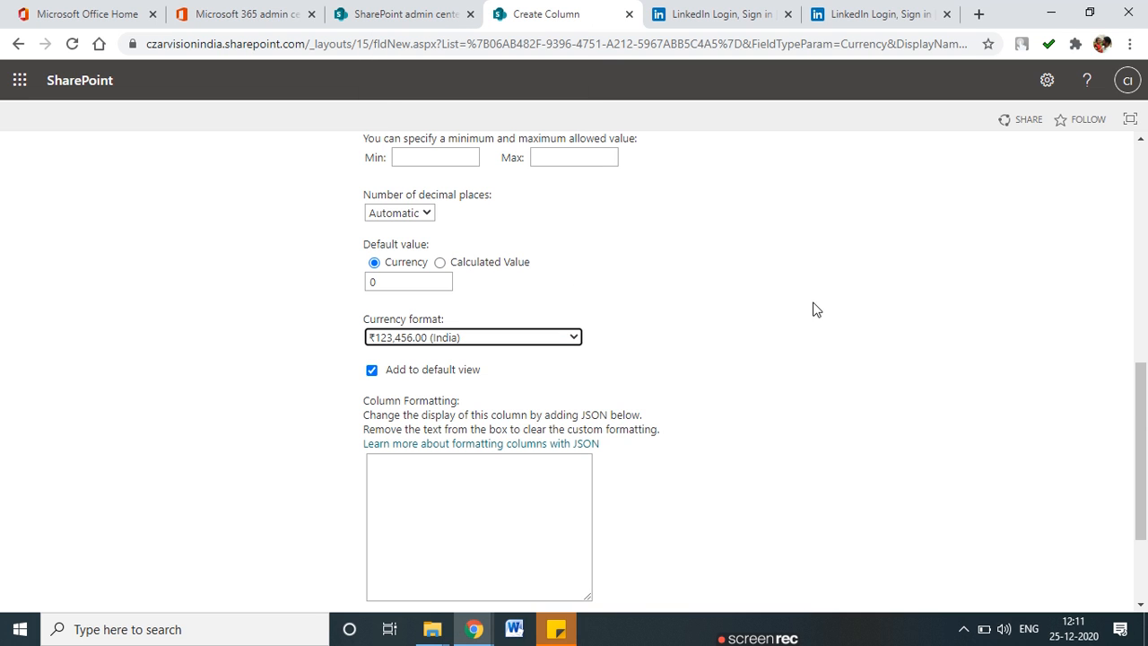
scroll(657, 396, down, 3)
click(1028, 525)
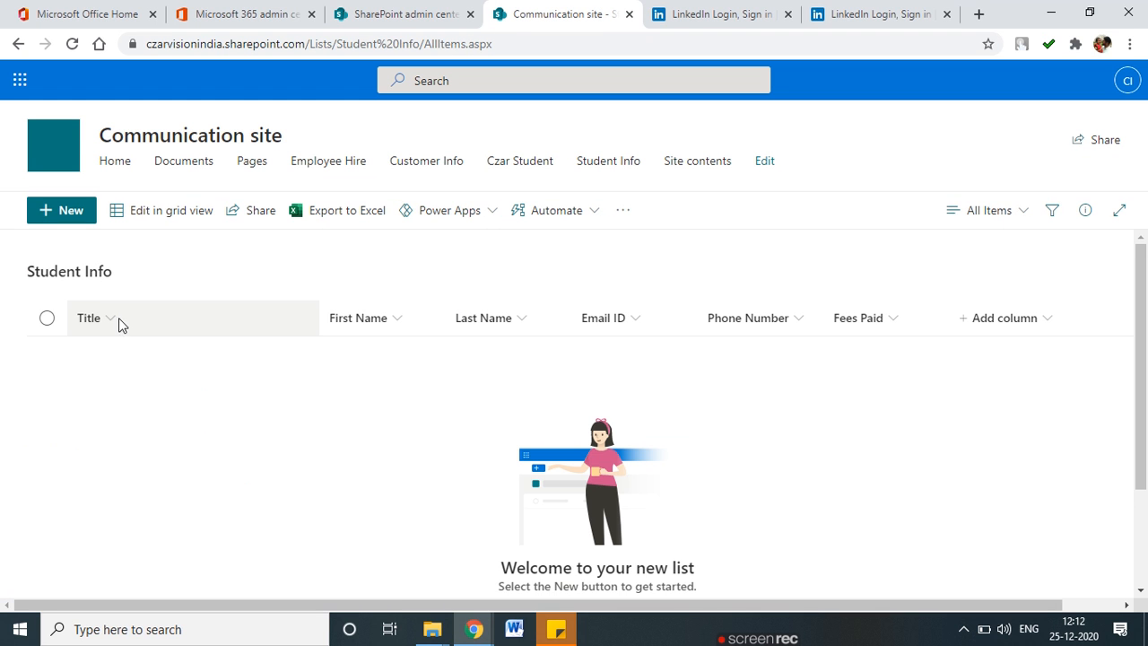
Mark the six column headers on screen, clear the annotations, and open the Settings panel.
mouse_move(124, 299)
mouse_down()
mouse_move(86, 294)
mouse_move(112, 287)
mouse_up()
mouse_move(359, 284)
mouse_down()
mouse_move(343, 274)
mouse_move(381, 286)
mouse_up()
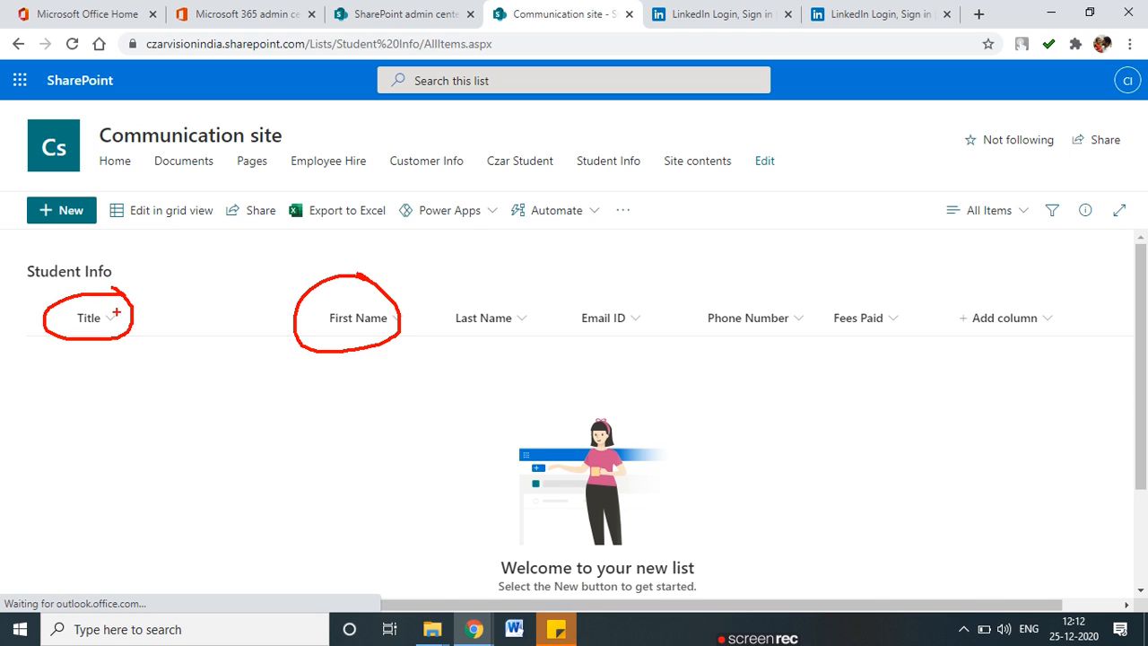
mouse_move(492, 287)
mouse_down()
mouse_move(442, 314)
mouse_move(491, 275)
mouse_up()
mouse_move(642, 287)
mouse_down()
mouse_move(665, 314)
mouse_move(639, 296)
mouse_up()
drag(774, 295, 796, 323)
mouse_move(872, 290)
mouse_down()
mouse_move(894, 290)
mouse_move(843, 291)
mouse_up()
key(Escape)
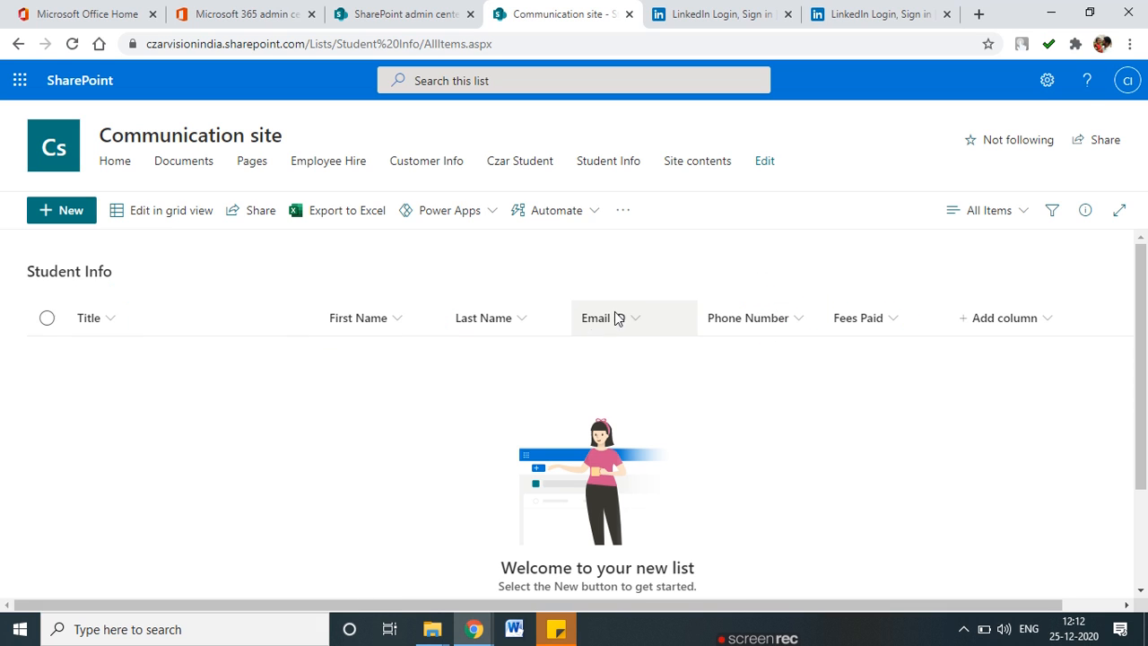
click(1045, 88)
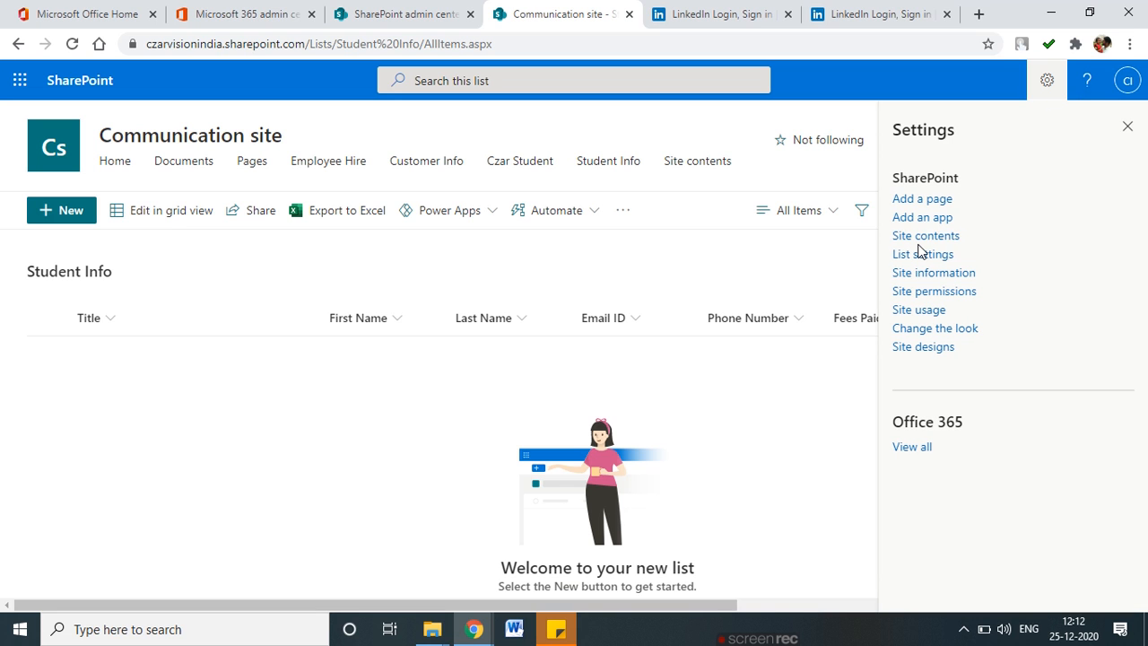
Open Student Info list settings and mark built-in columns versus custom First Name–Fees Paid columns.
click(923, 254)
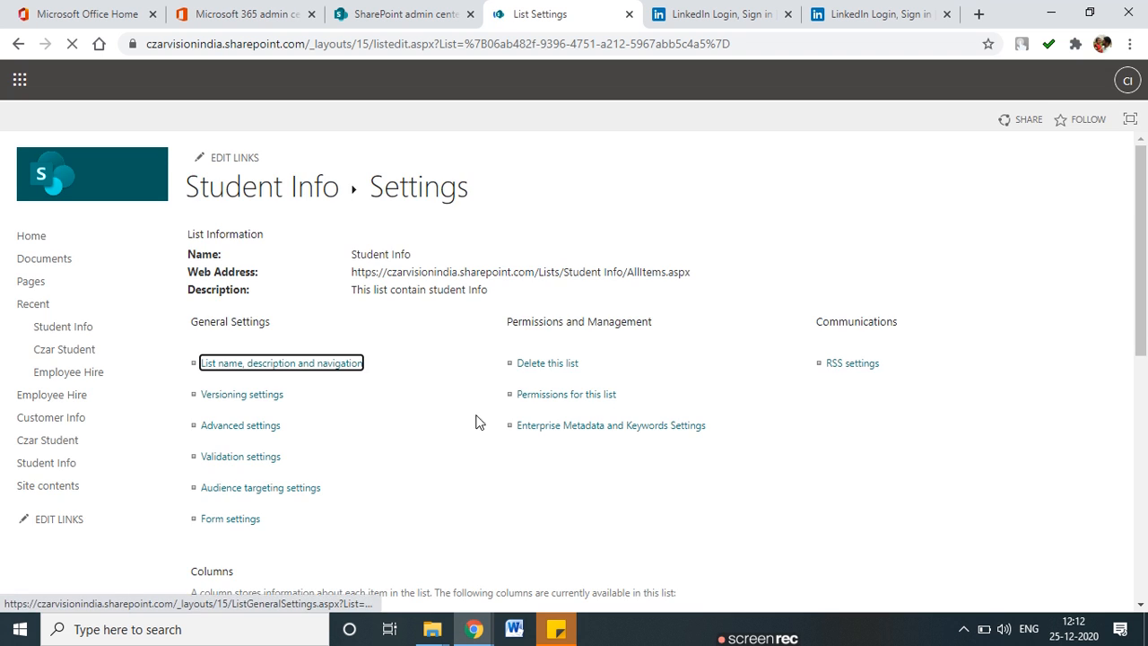
scroll(474, 419, down, 5)
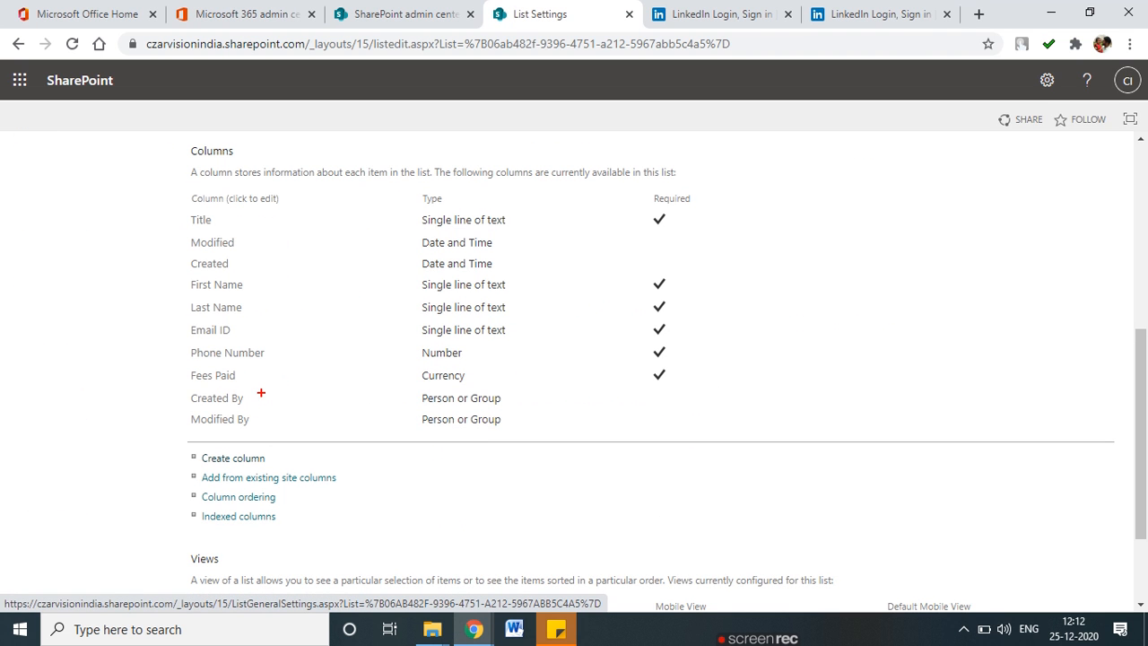
mouse_move(176, 396)
mouse_down()
mouse_move(254, 387)
mouse_move(199, 410)
mouse_move(251, 408)
mouse_up()
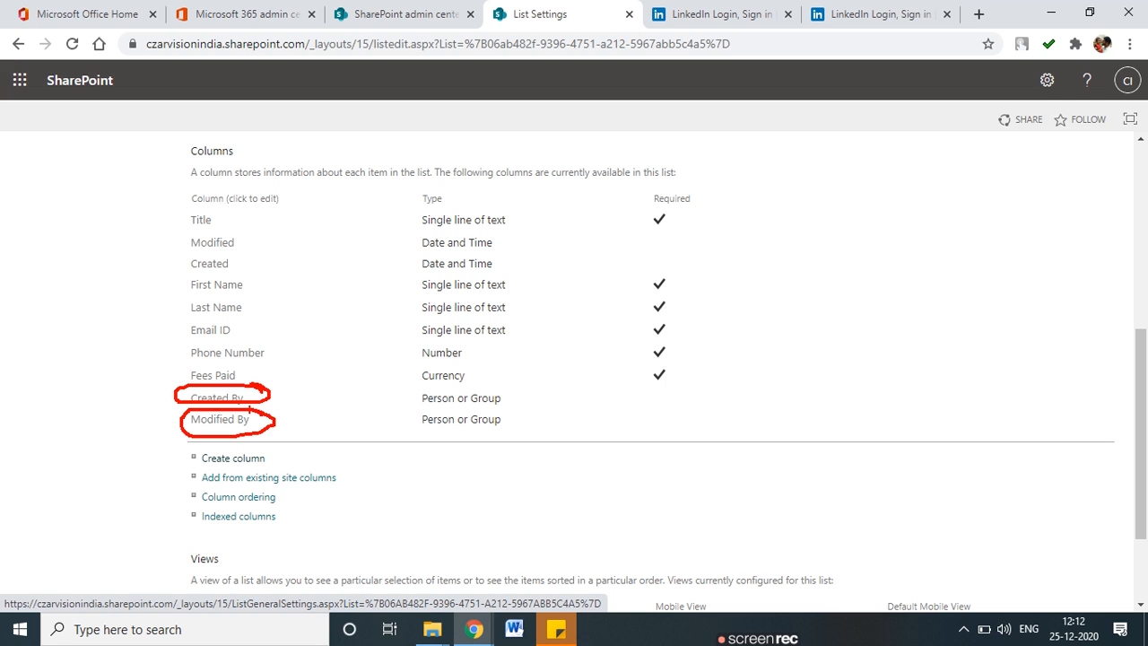
mouse_move(191, 229)
mouse_down()
mouse_move(232, 226)
mouse_move(178, 231)
mouse_move(240, 232)
mouse_up()
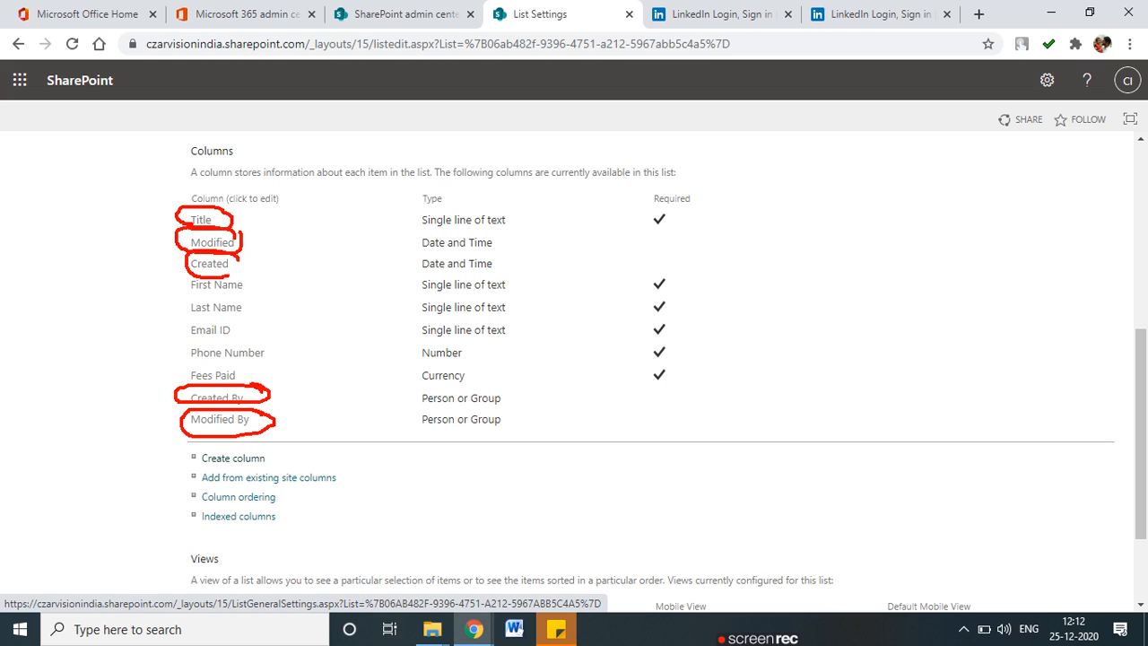
drag(229, 276, 231, 257)
mouse_move(165, 211)
mouse_down()
mouse_move(137, 212)
mouse_move(163, 269)
mouse_up()
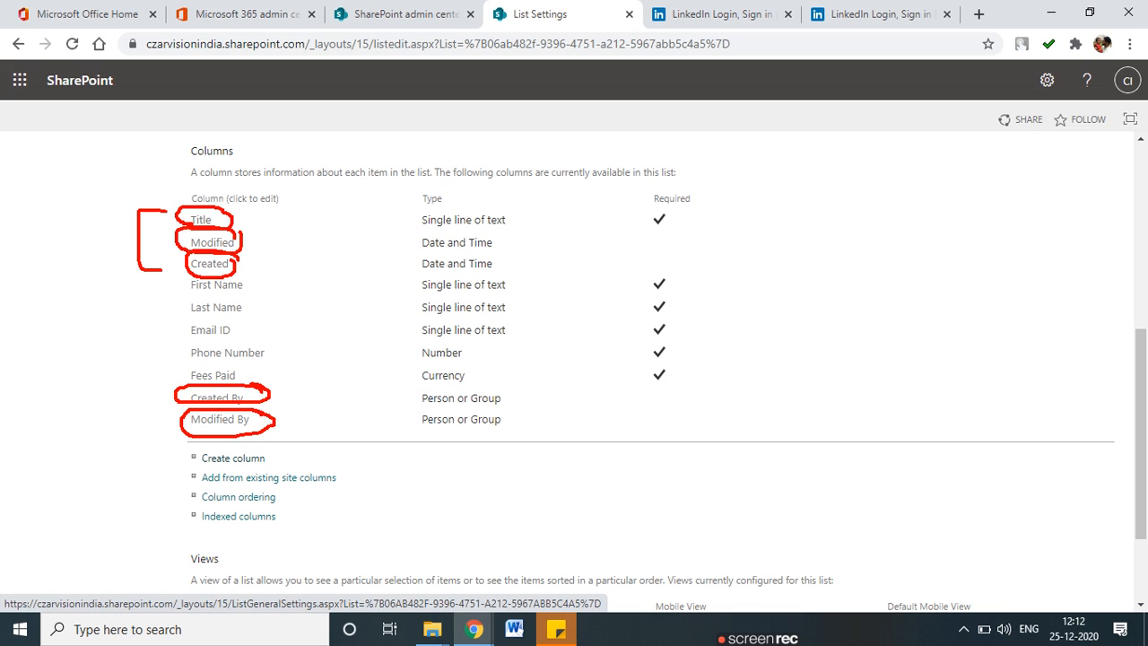
drag(138, 385, 167, 436)
mouse_move(139, 246)
mouse_down()
mouse_move(94, 248)
mouse_move(113, 412)
mouse_up()
mouse_move(235, 284)
mouse_down()
mouse_move(276, 328)
mouse_move(278, 357)
mouse_up()
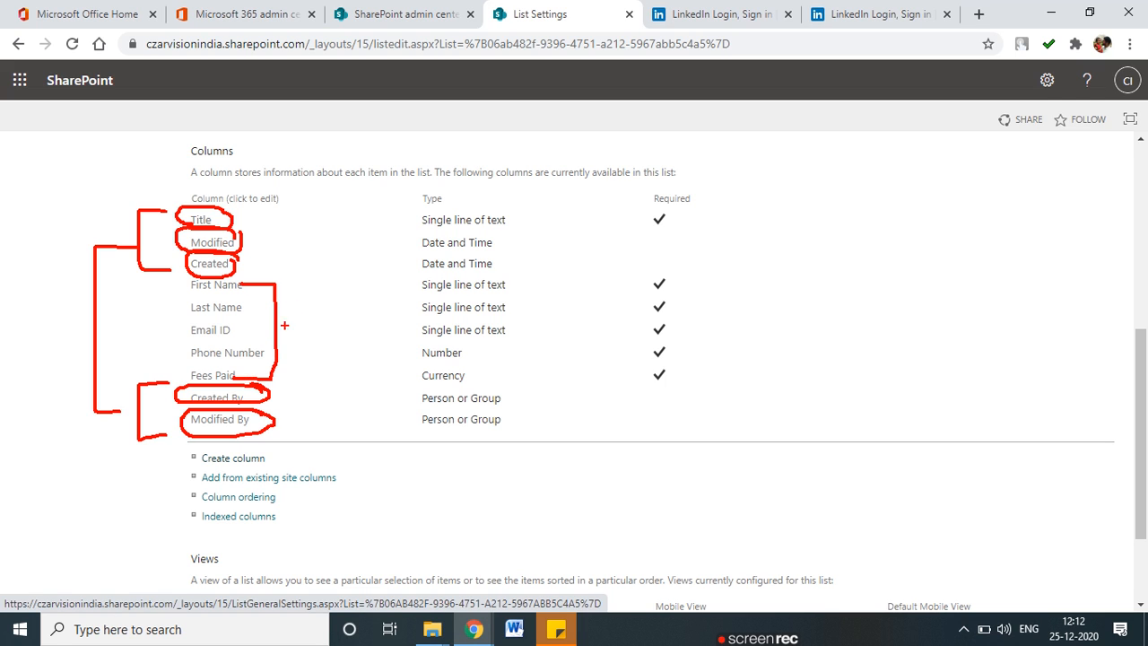
drag(298, 305, 297, 332)
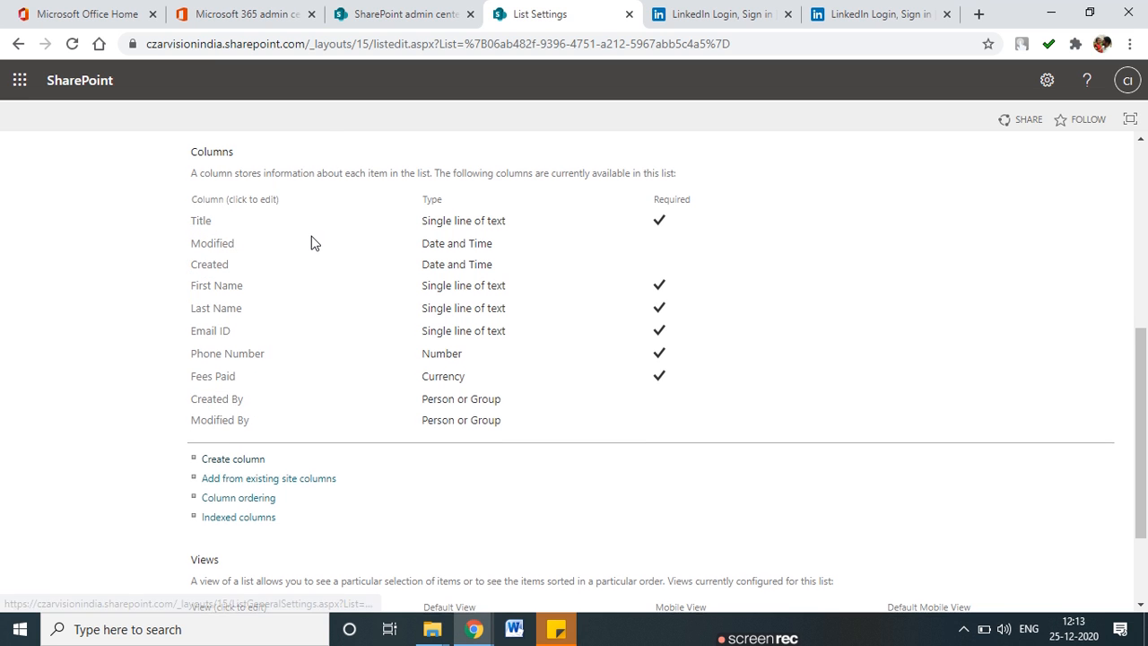
scroll(313, 243, up, 5)
Start a new Student Info item titled Mr and enter the student's first and last name.
click(231, 192)
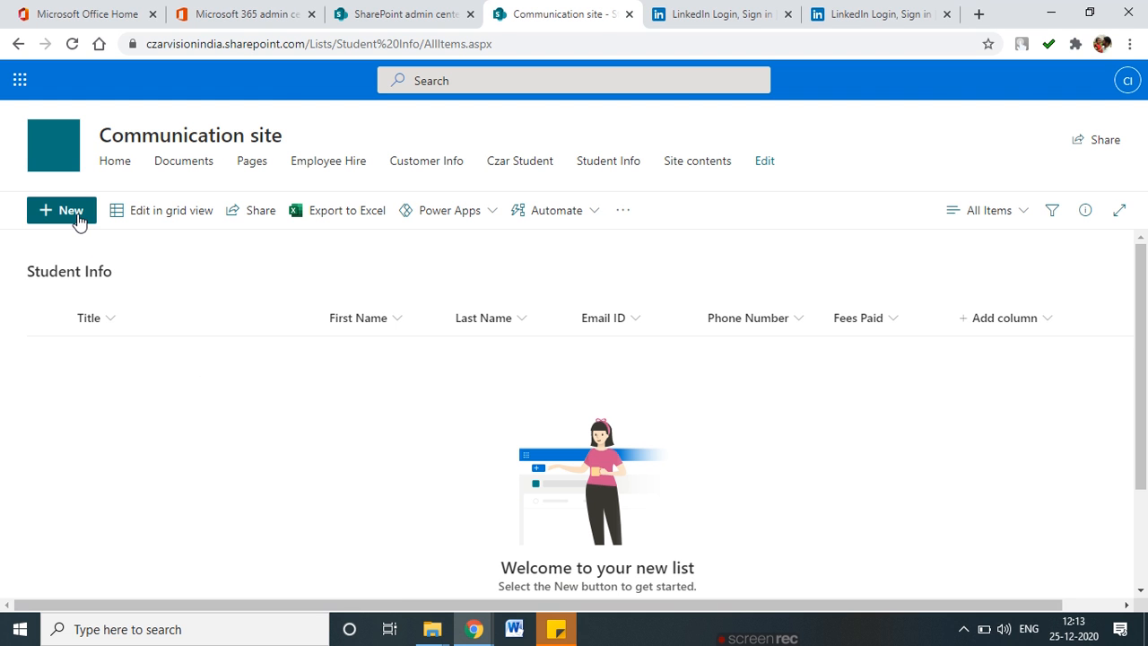
click(77, 218)
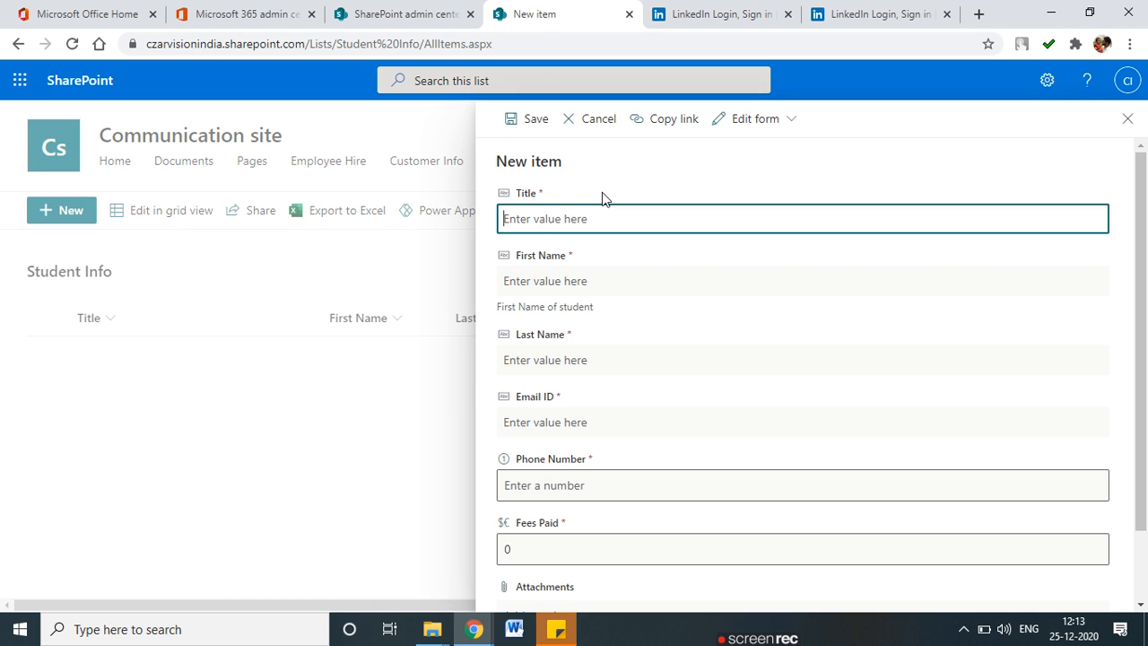
drag(490, 190, 545, 230)
drag(543, 184, 506, 213)
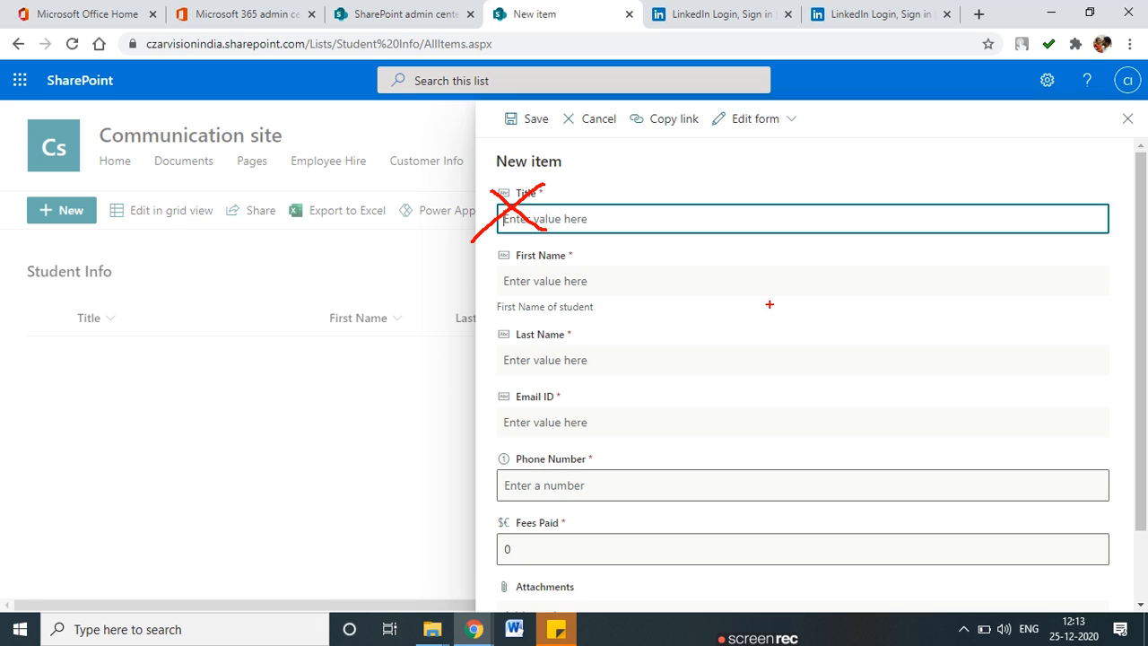
key(Escape)
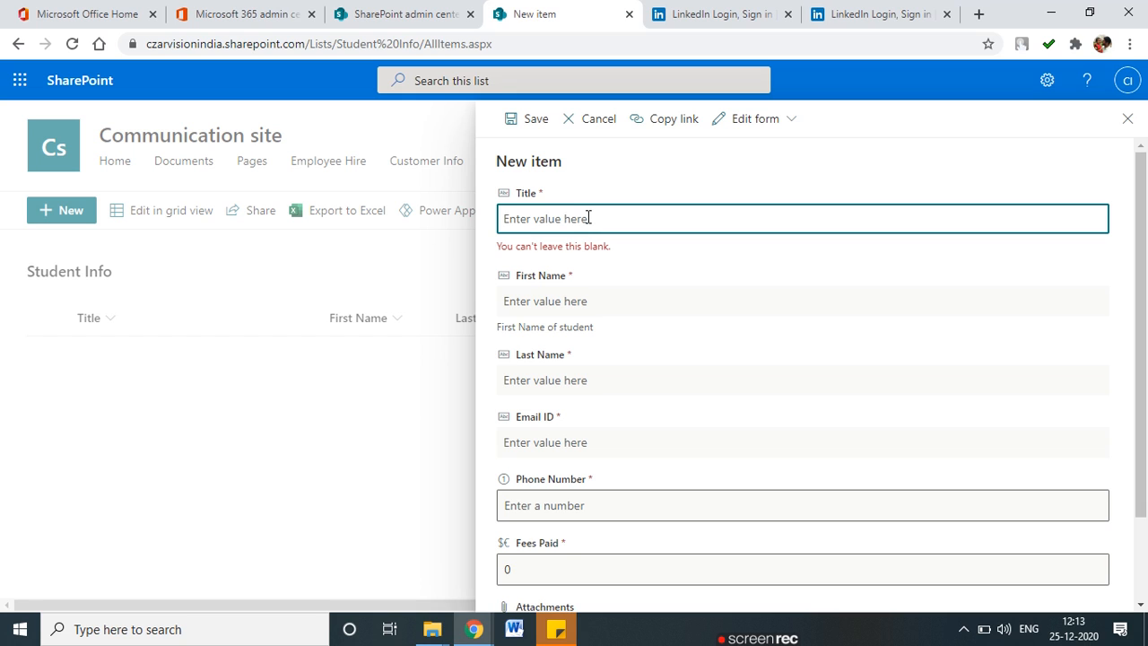
text(Mr)
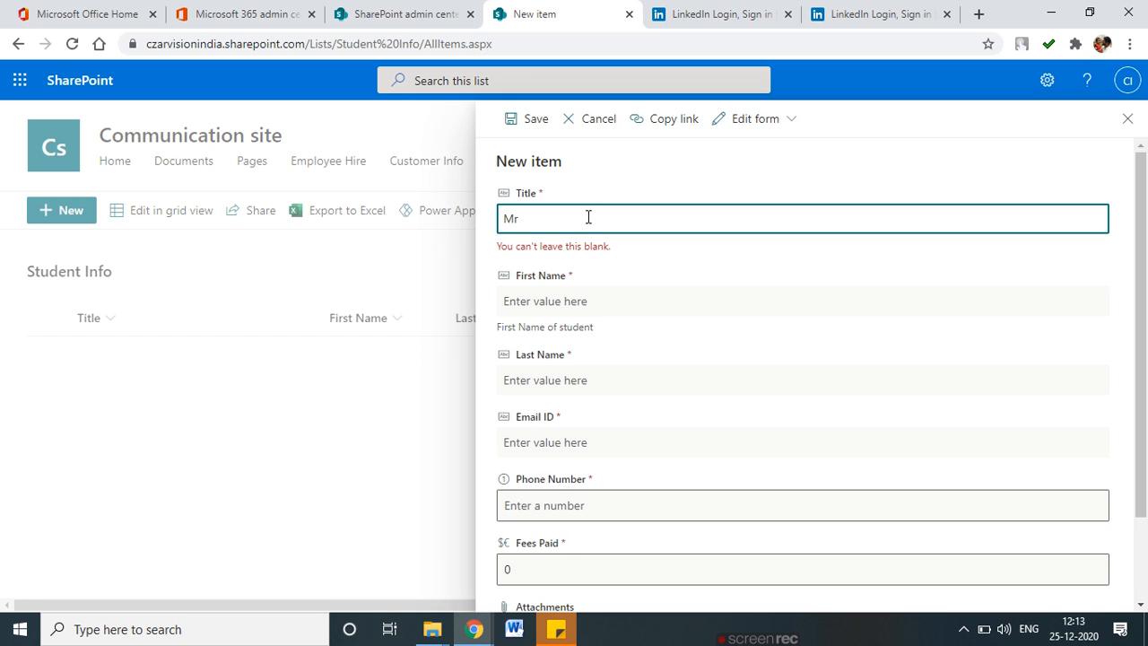
click(577, 288)
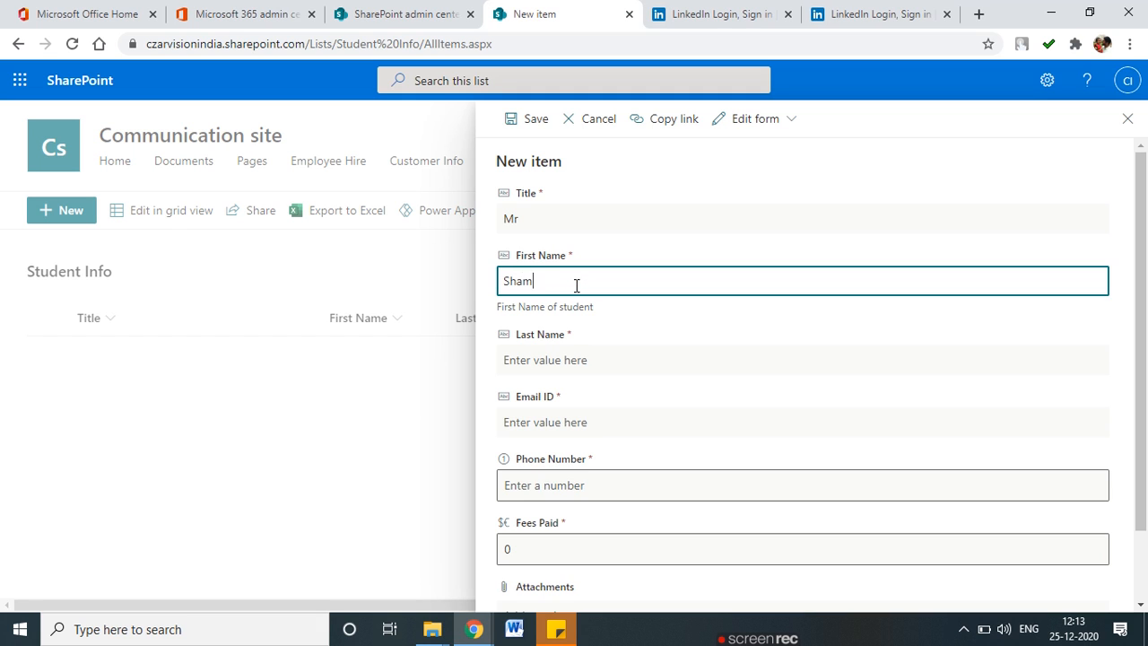
key(Tab)
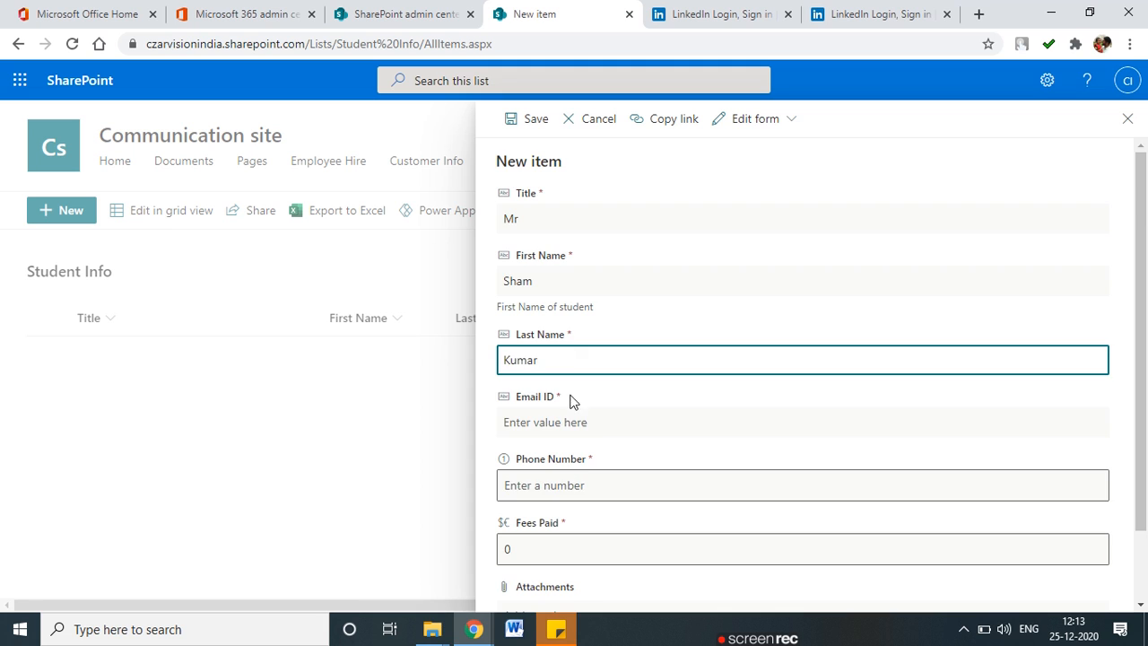
Enter the student's email, phone number and fees 1233, save, and begin another item.
scroll(571, 401, down, 2)
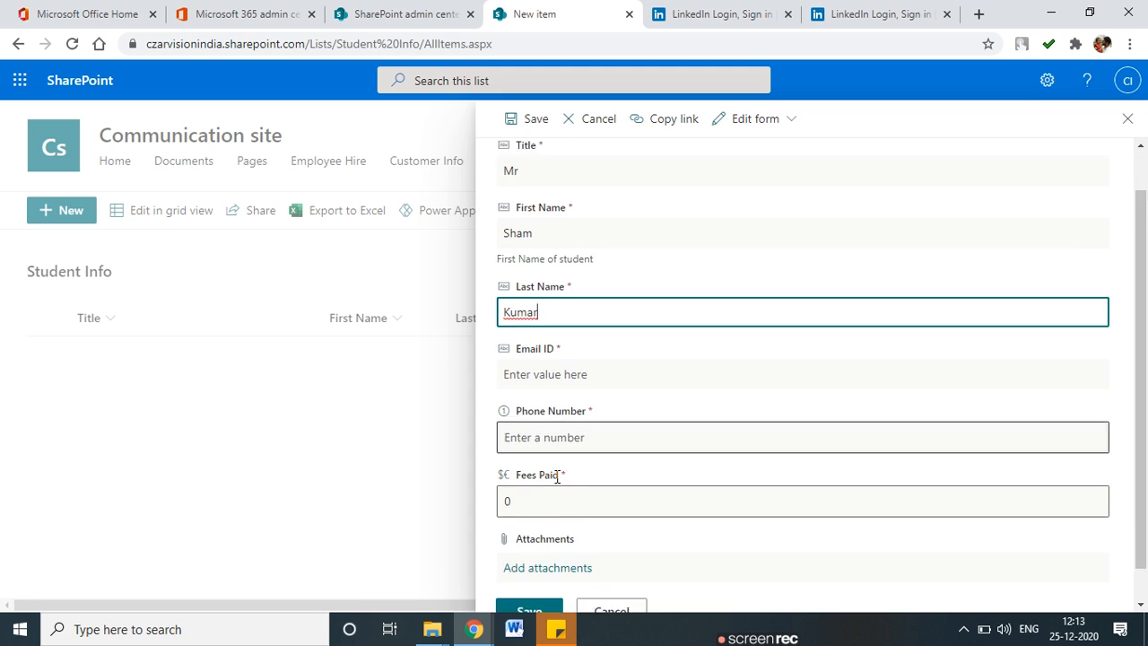
click(550, 339)
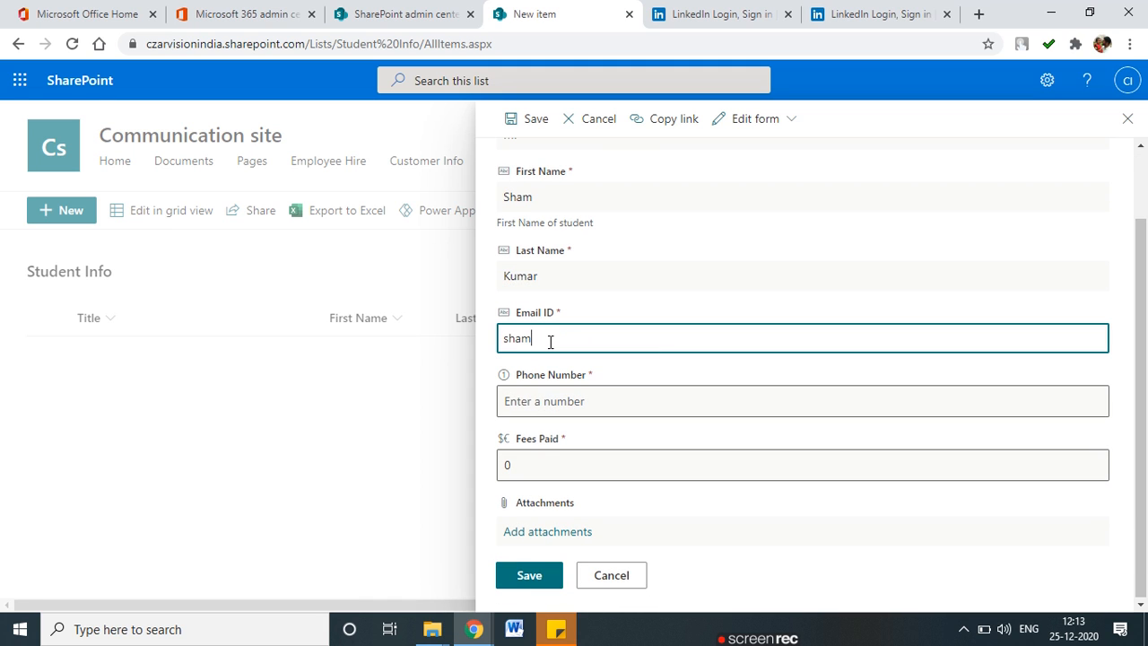
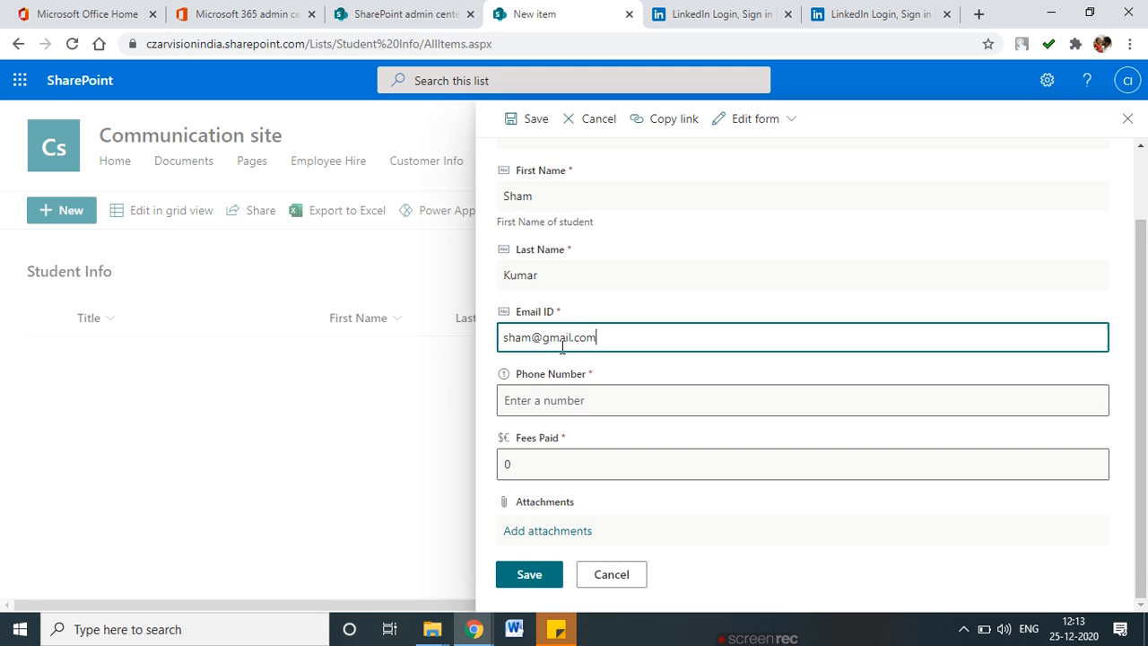
click(570, 398)
text(123)
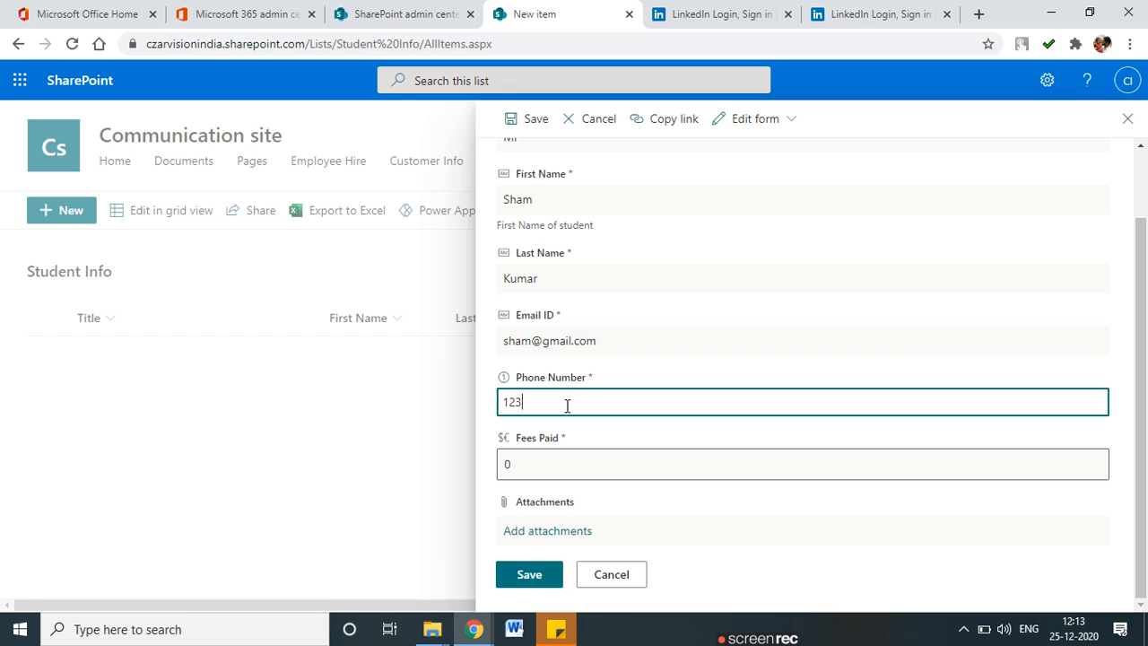
click(564, 464)
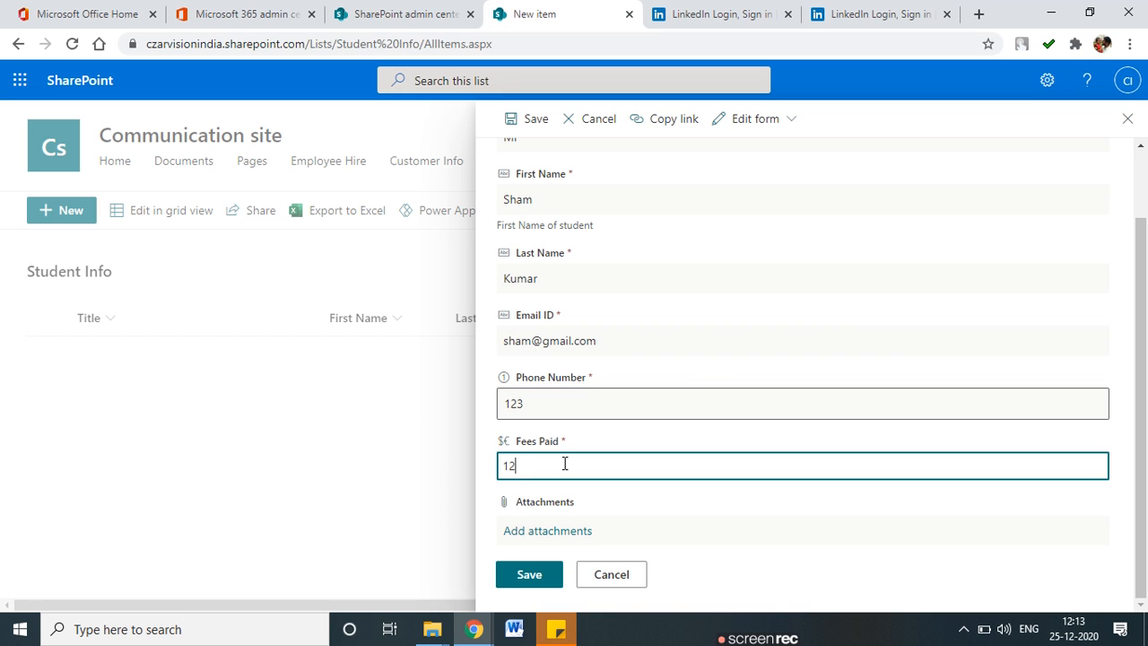
text(1233)
click(533, 572)
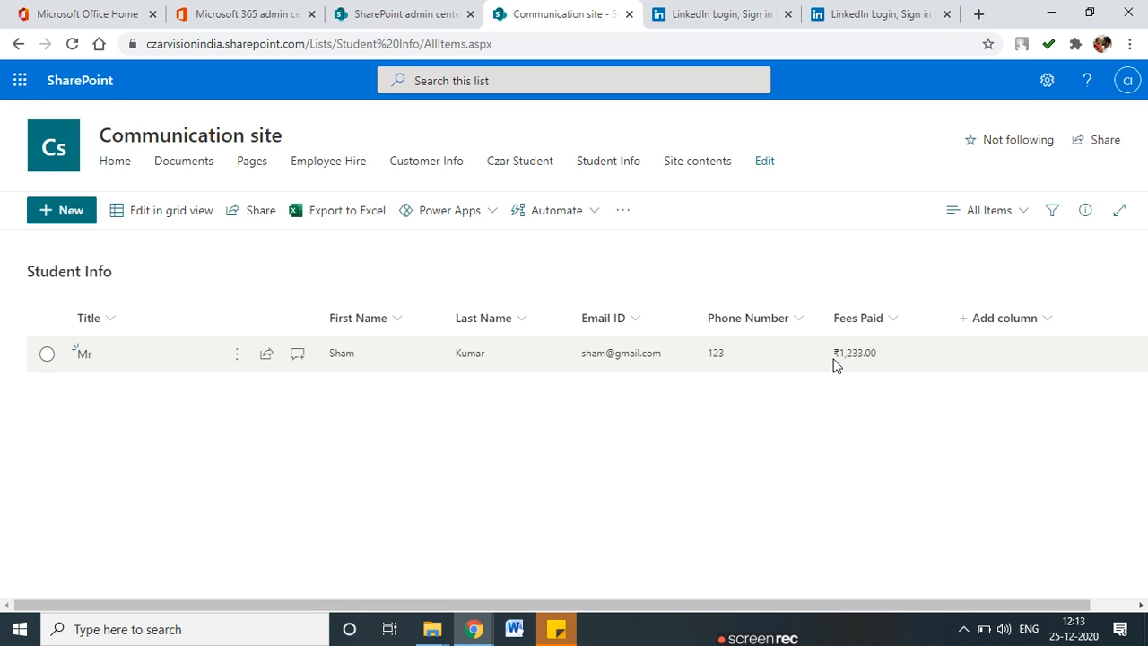
key(ctrl+plus)
key(ctrl+plus)
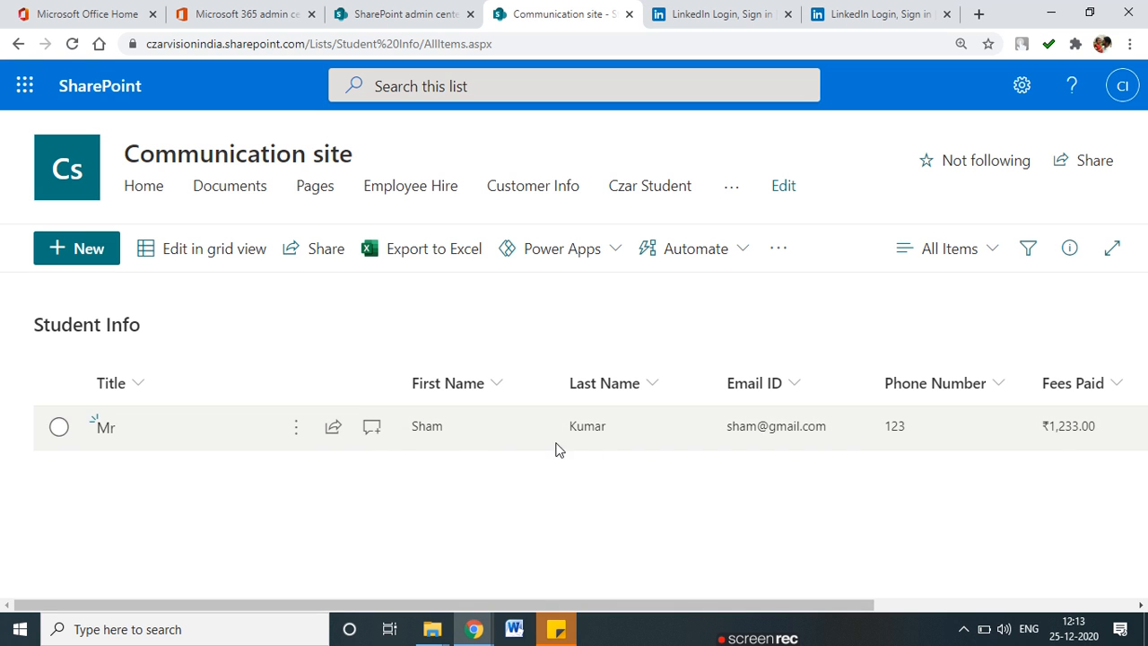
click(79, 246)
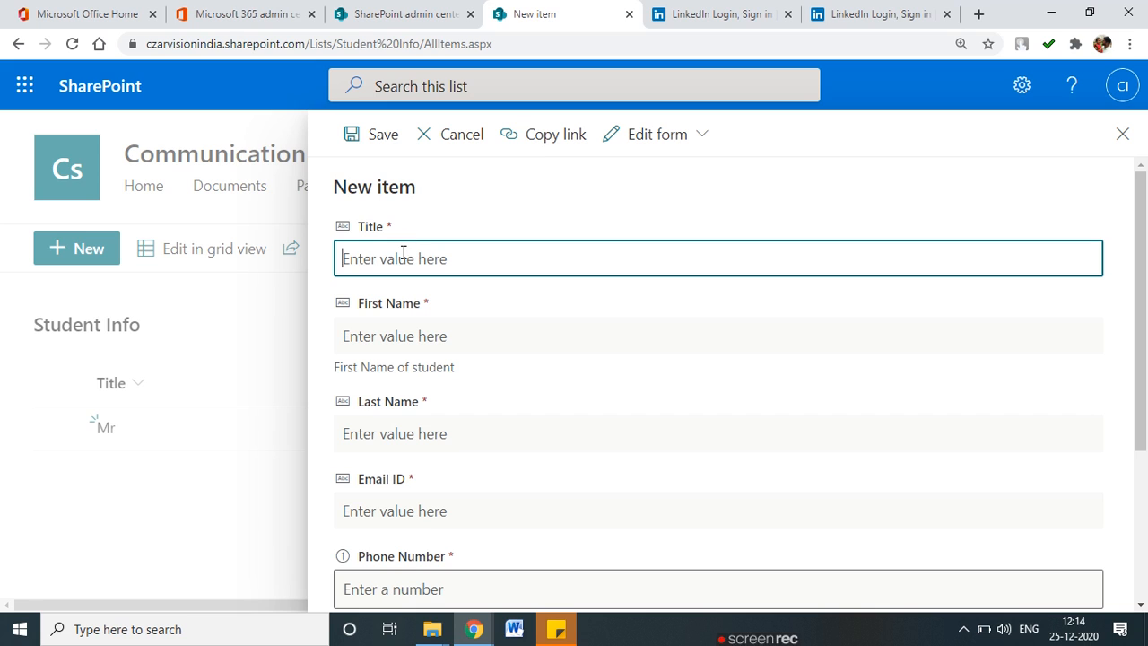
Enter Title MR and the second student's first and last name, fixing a typo.
text(MR)
click(393, 329)
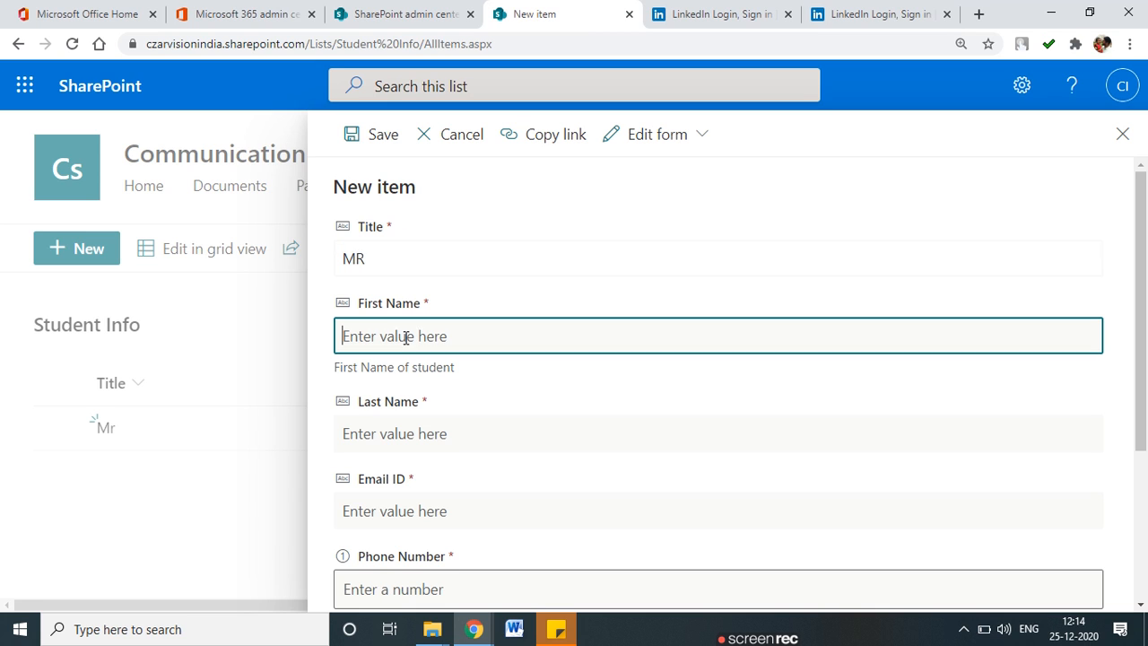
text(Ram)
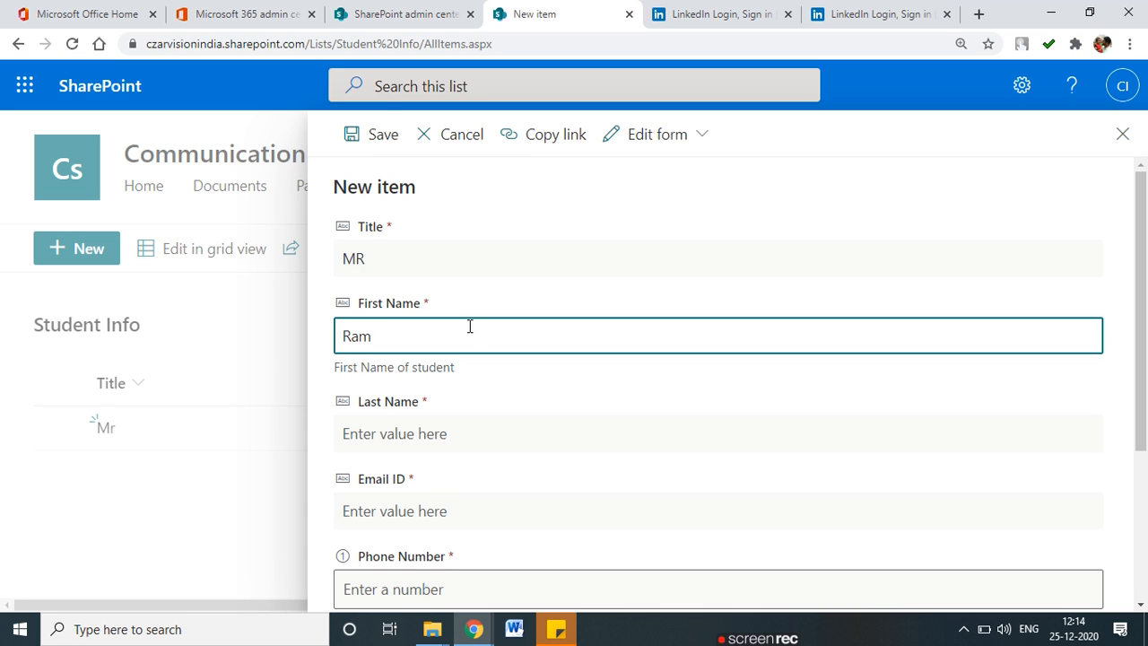
scroll(469, 326, down, 3)
click(402, 197)
text(R)
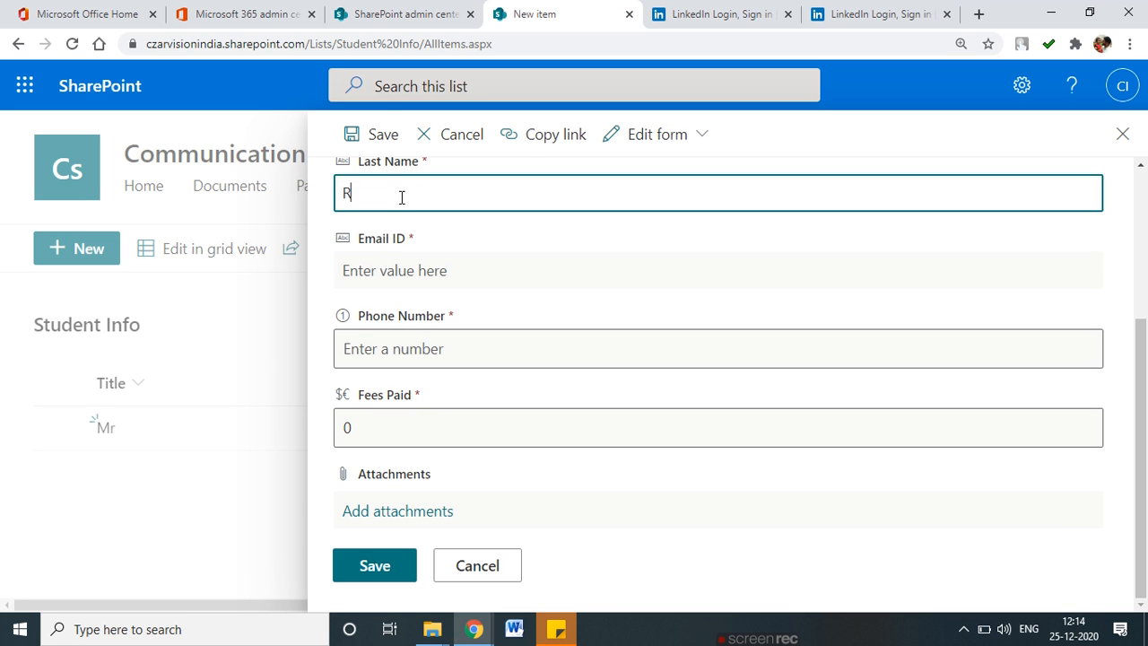
text(ma=)
key(BackSpace)
key(BackSpace)
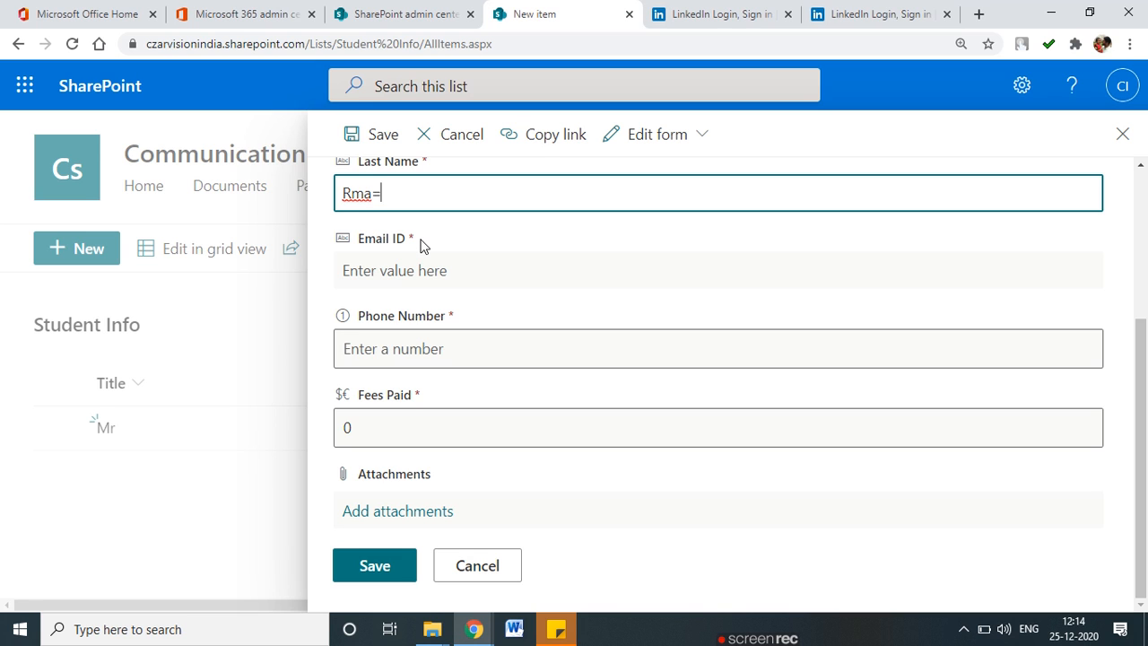
text(m)
Begin the email entry and type the first student's phone number again.
key(Tab)
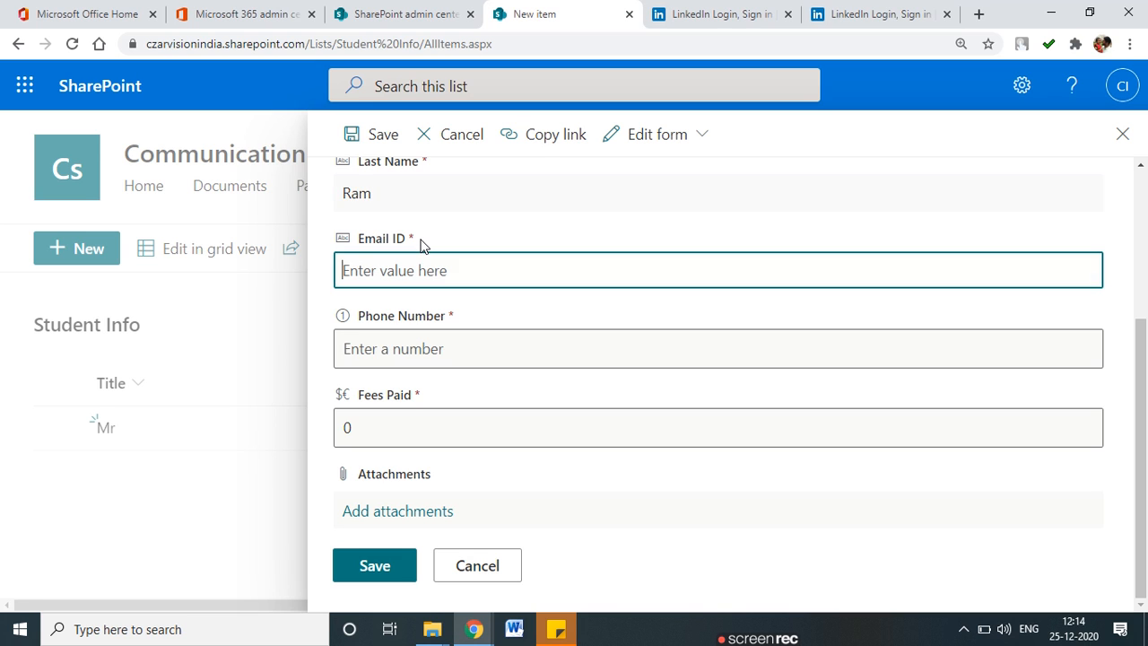
text(Pa)
key(BackSpace)
key(BackSpace)
click(417, 346)
text(123)
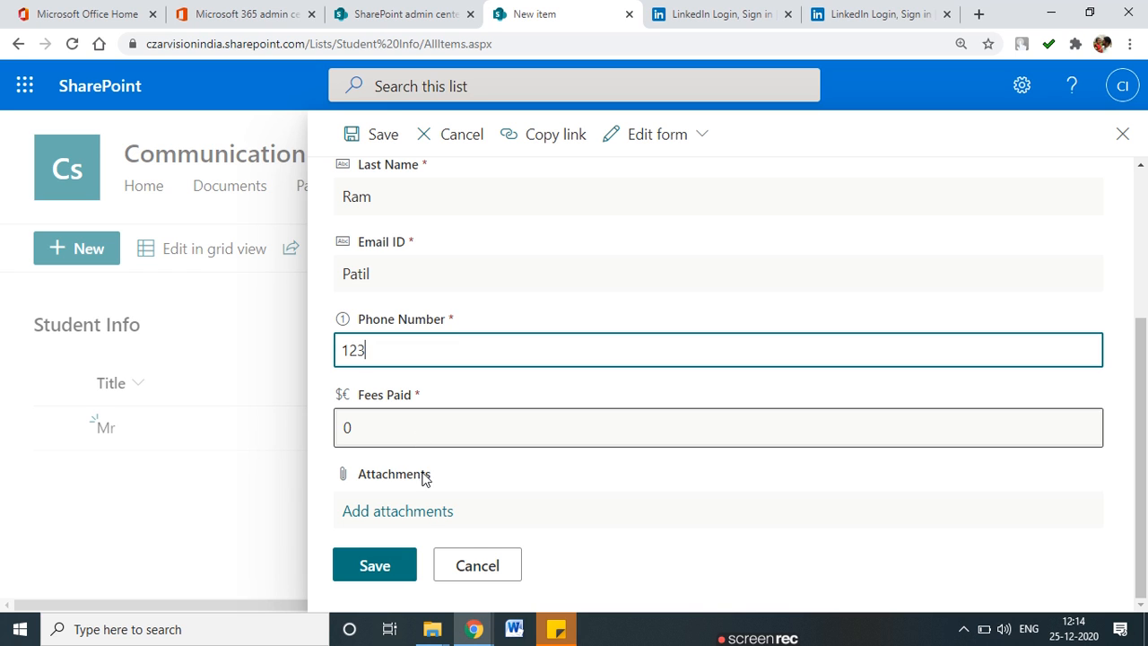
Attempt to save, then replace the invalid email with a proper address and retry.
click(380, 563)
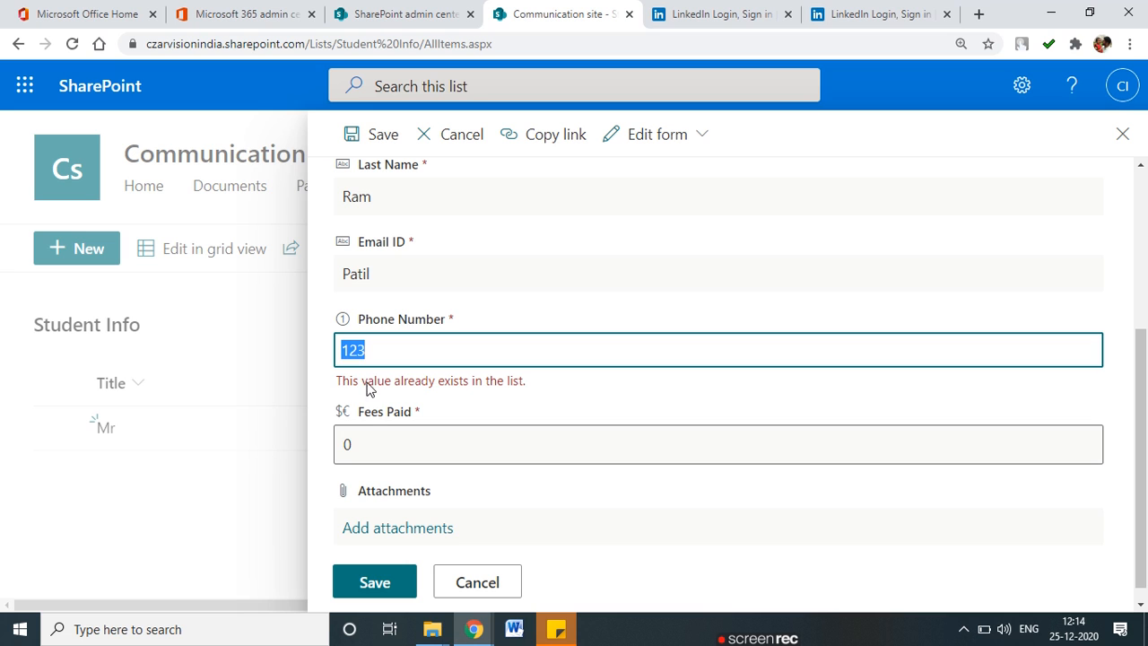
scroll(485, 422, up, 2)
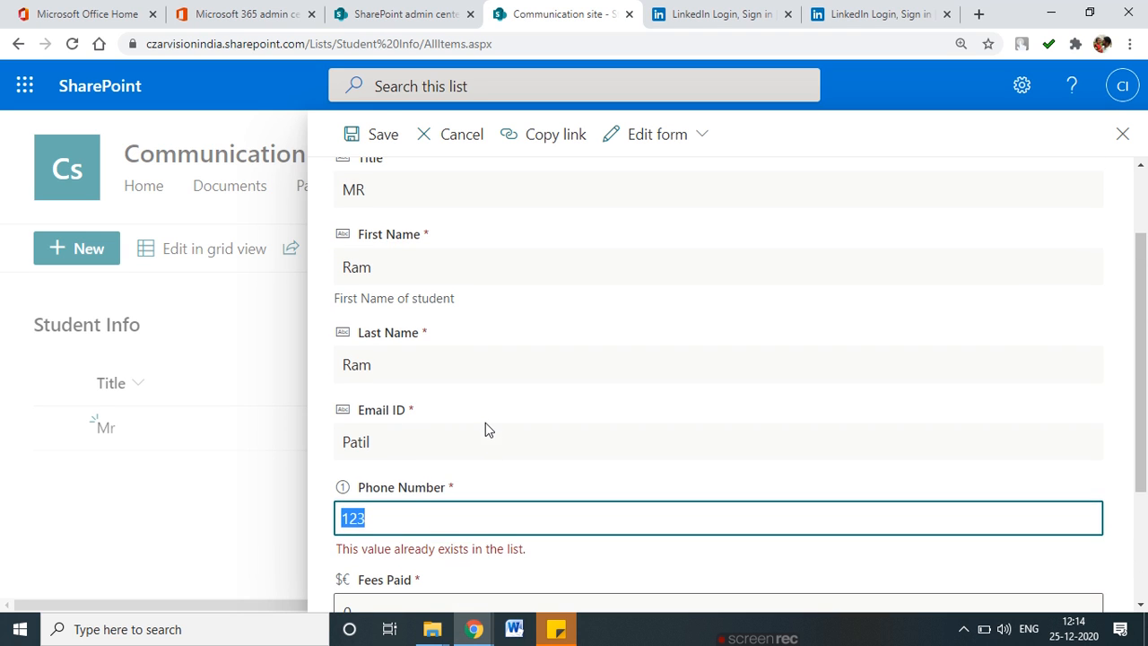
double_click(418, 441)
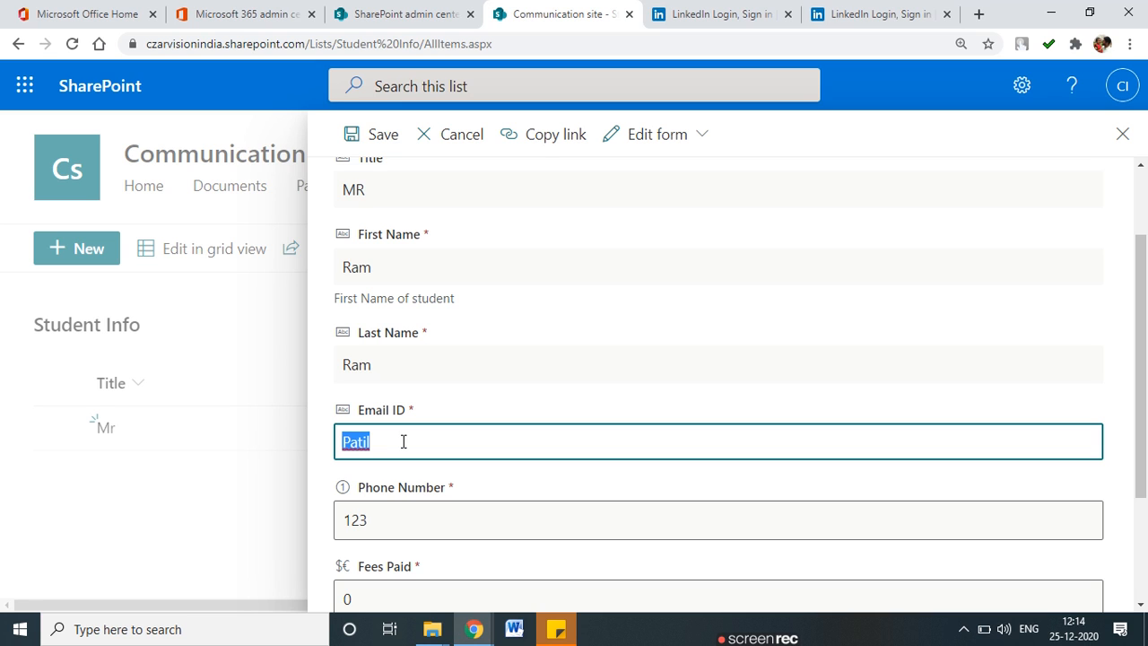
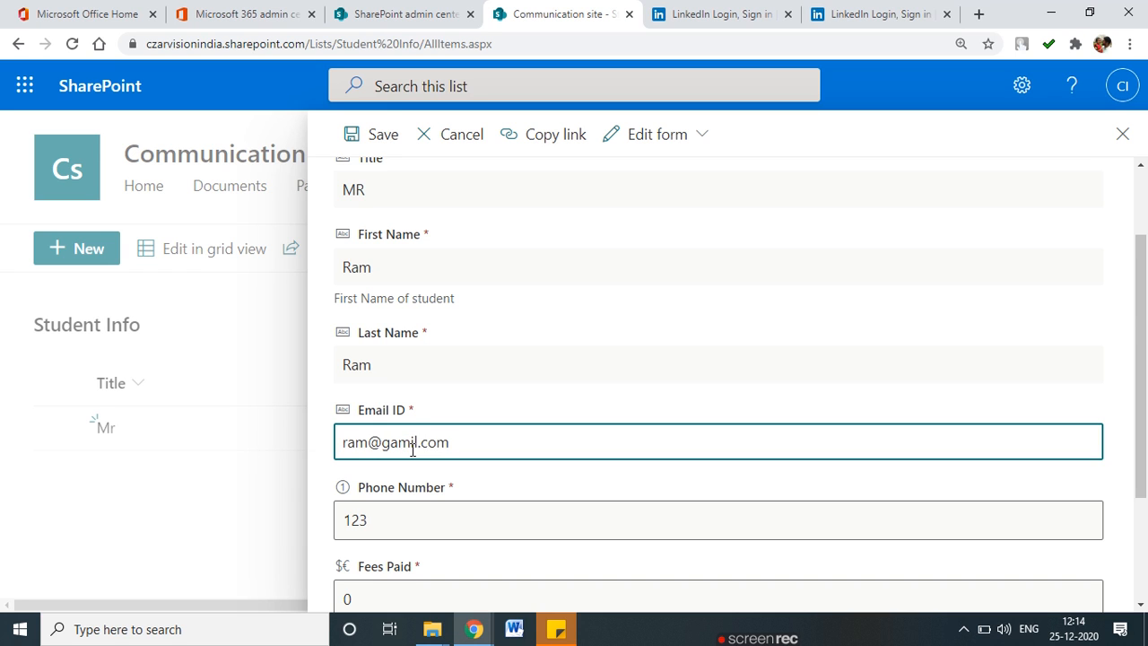
scroll(436, 464, down, 2)
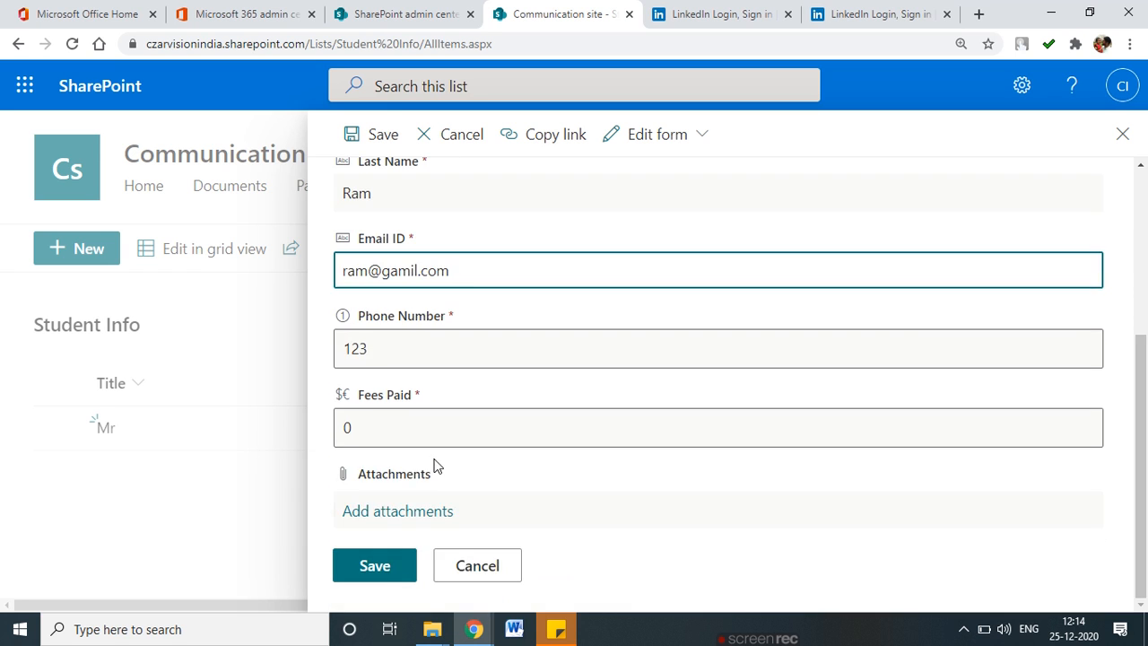
click(369, 582)
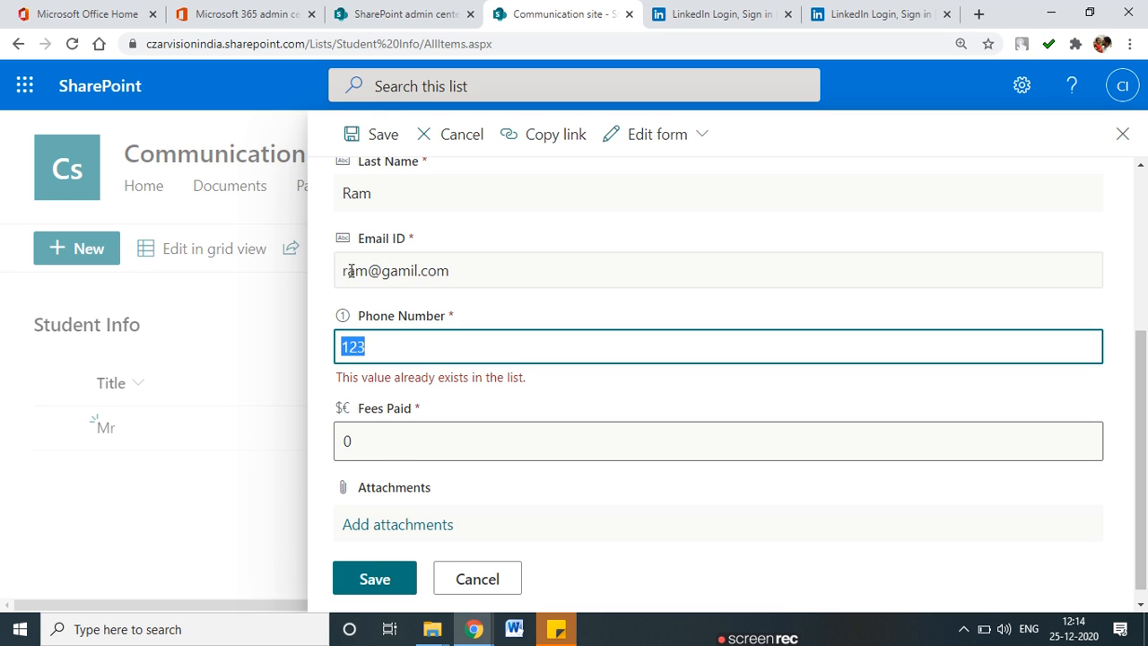
Change the rejected duplicate phone number to a unique value and save the item.
click(378, 349)
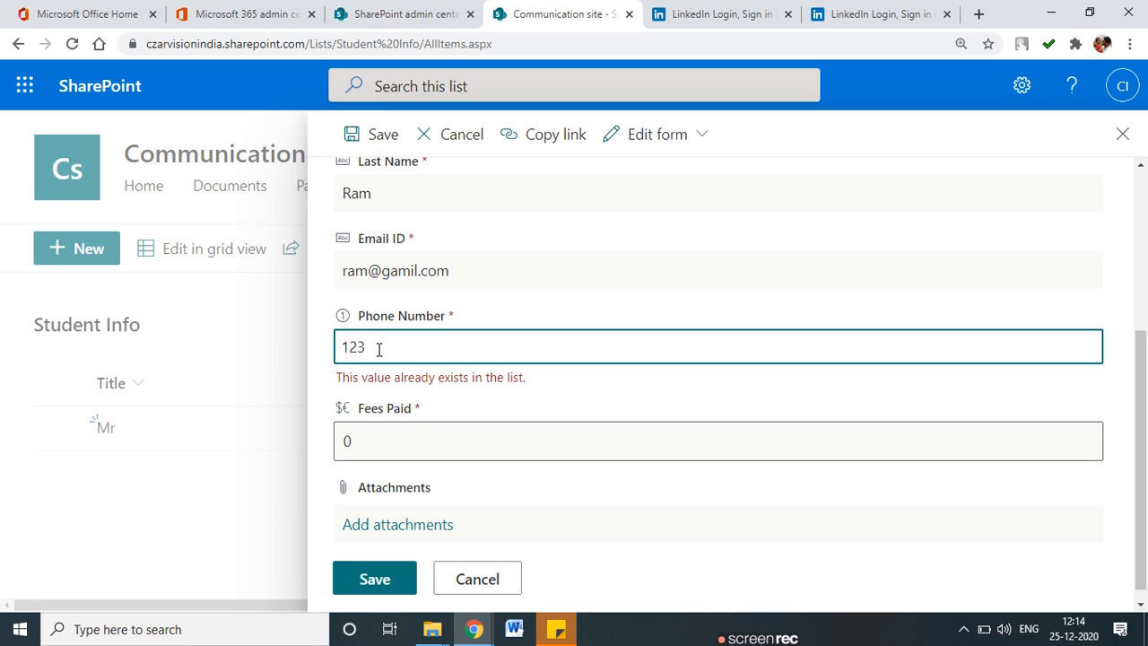
text(4)
mouse_move(450, 285)
mouse_down()
mouse_move(325, 310)
mouse_move(473, 341)
mouse_up()
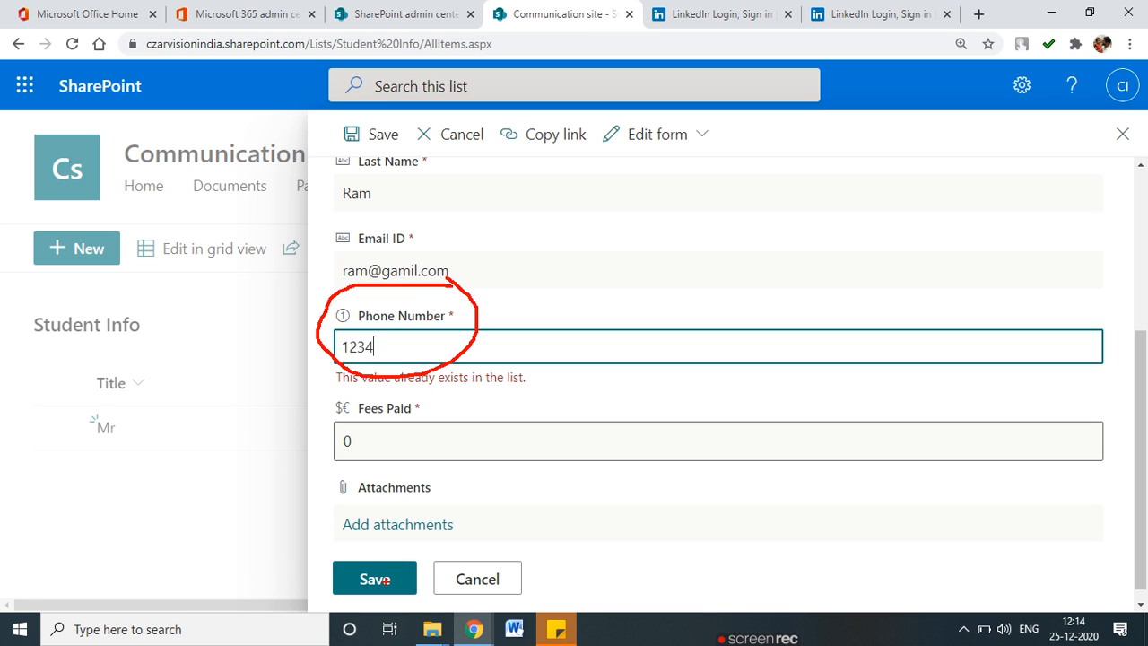
click(381, 570)
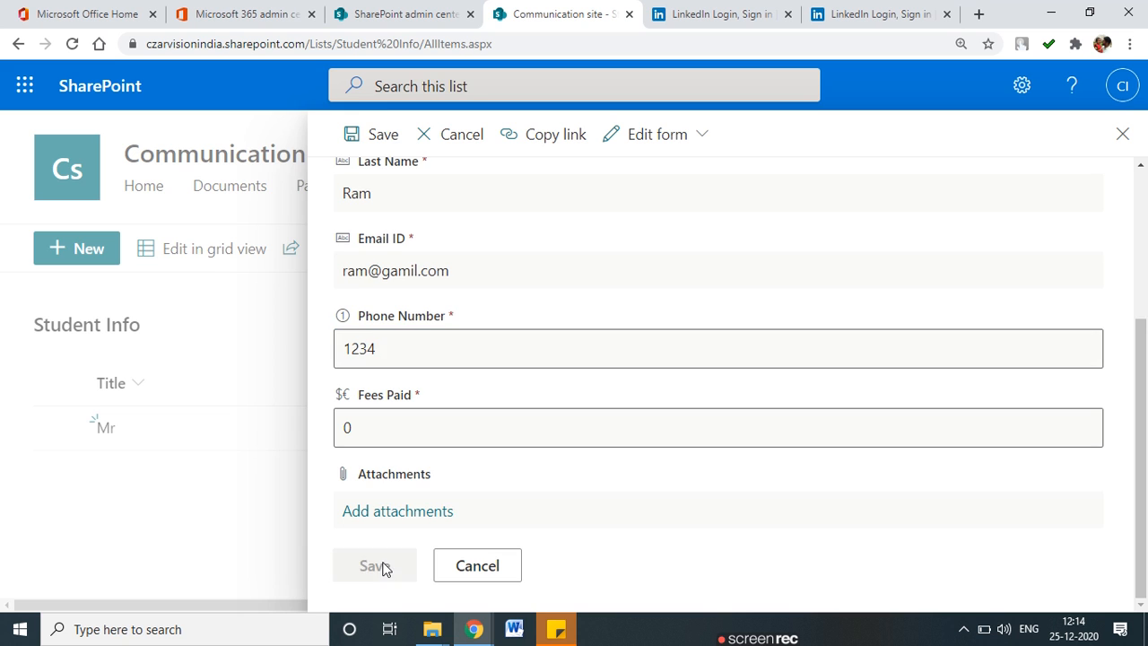
drag(427, 608, 571, 608)
drag(610, 563, 326, 576)
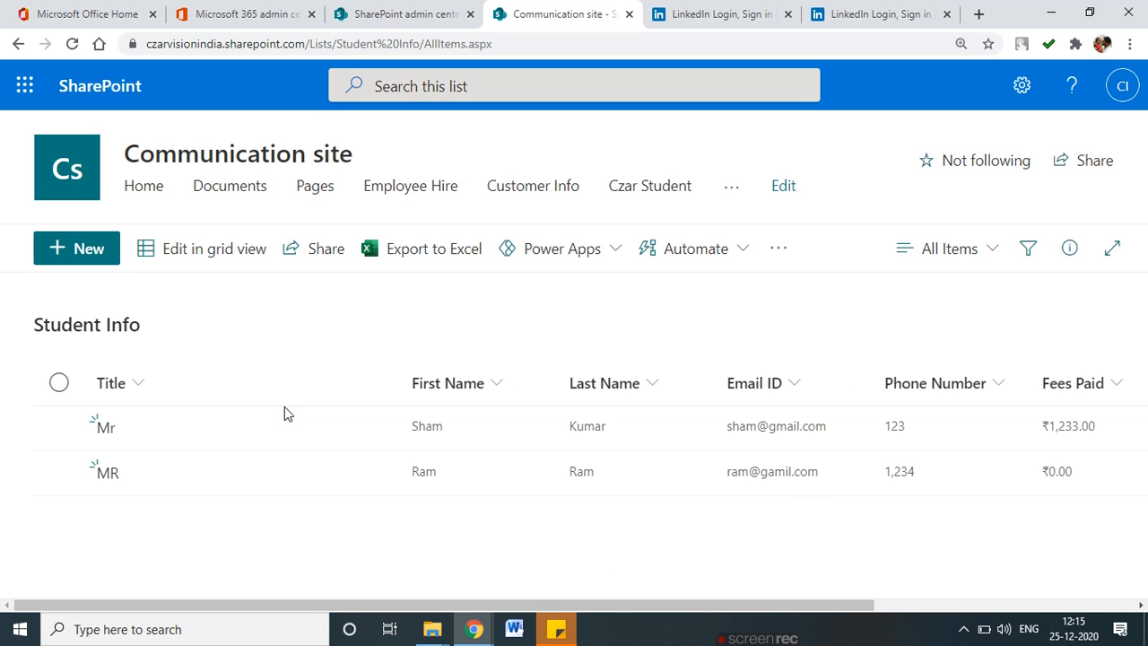